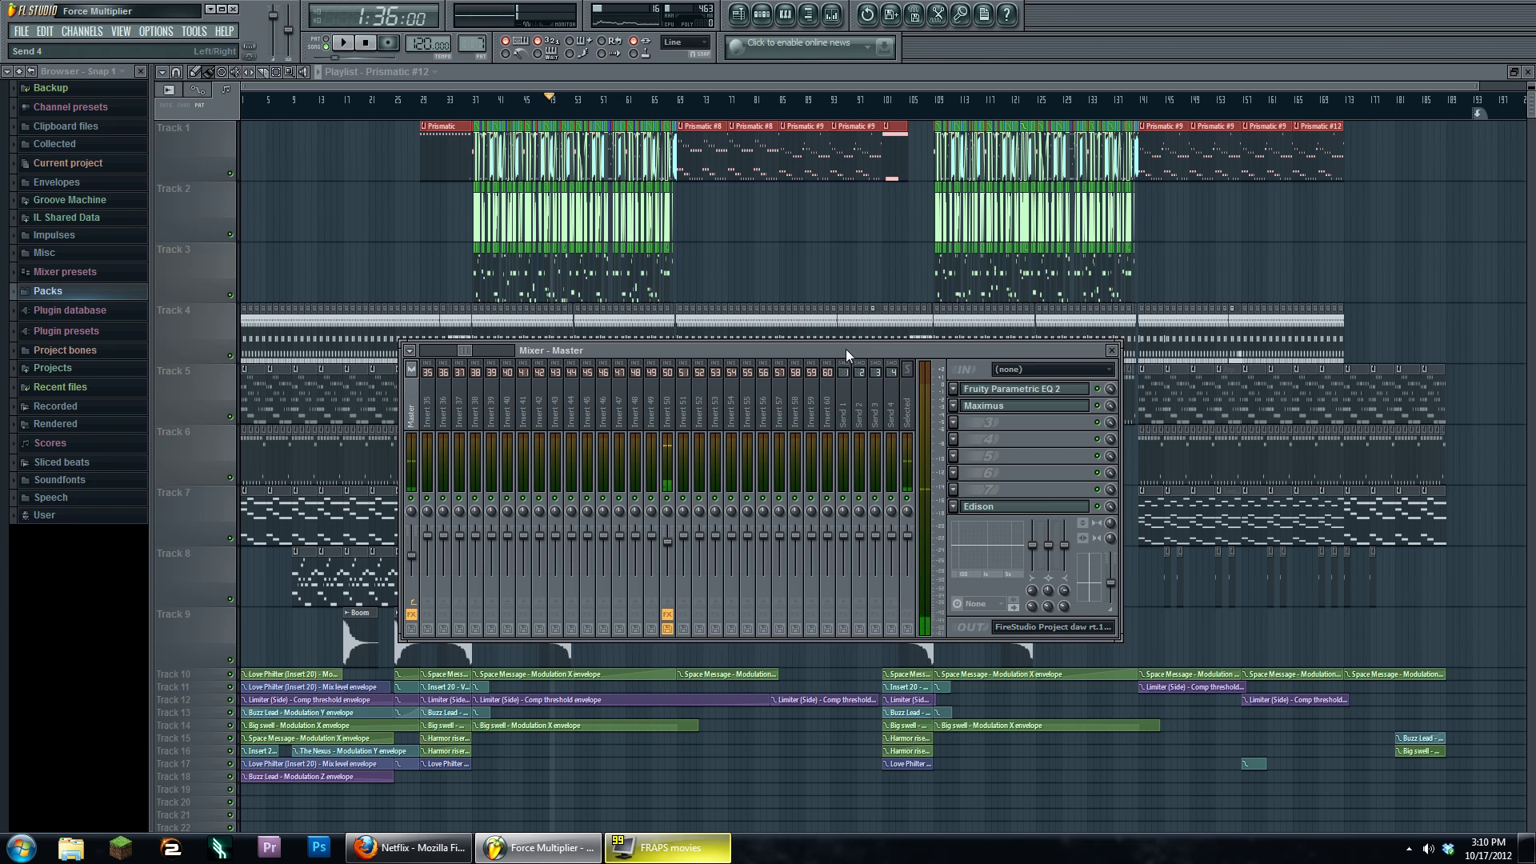
Inspect the named insert tracks at the beginning of the mixer, then hide the mixer.
{"action": "left_click_drag", "start_coordinate": [464, 350], "coordinate": [426, 353]}
{"action": "left_click", "coordinate": [569, 84]}
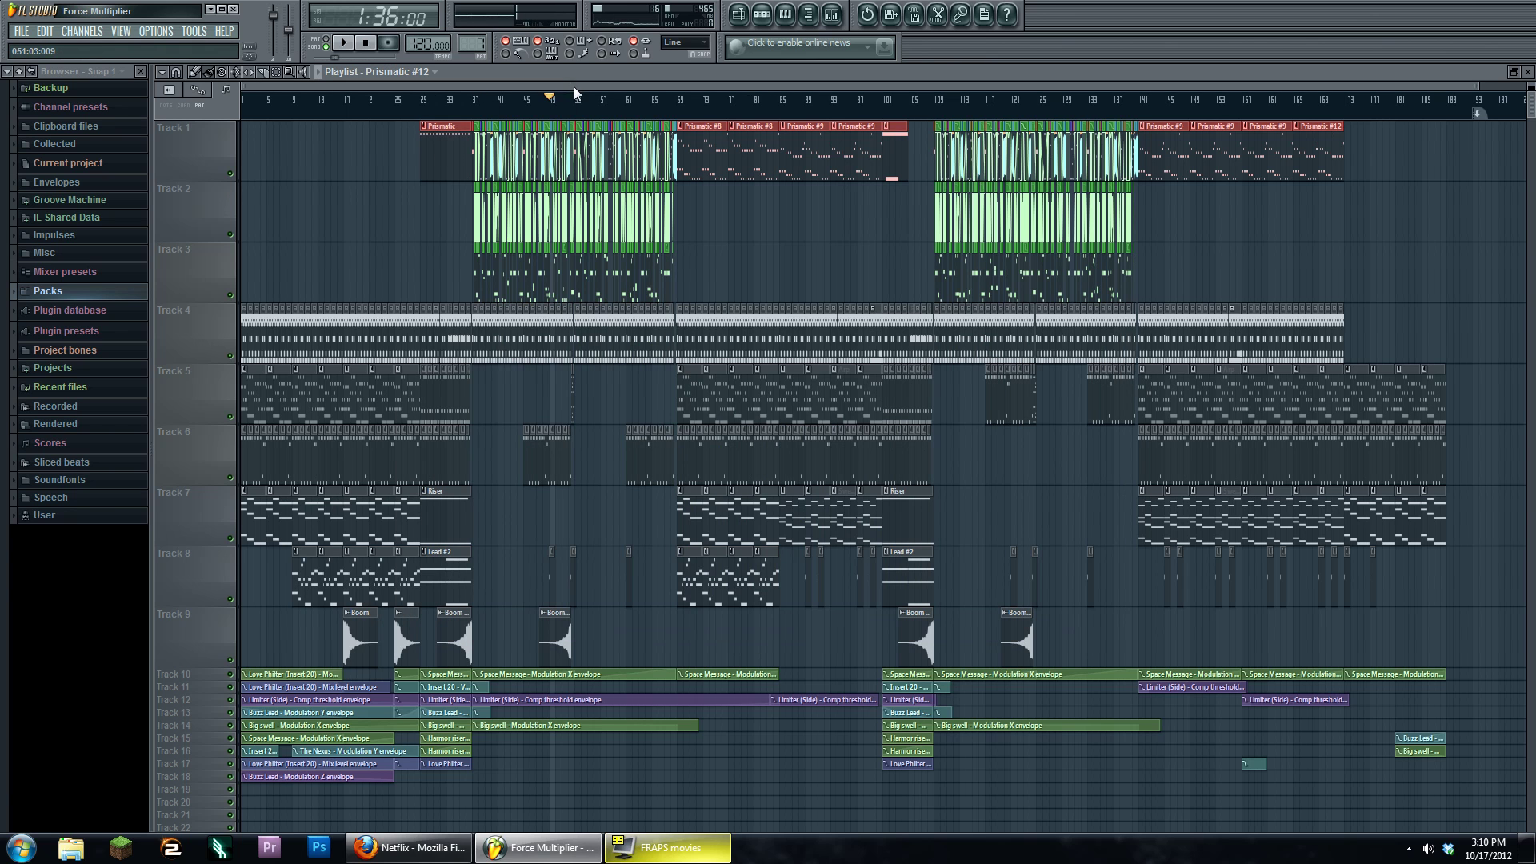
{"action": "left_click", "coordinate": [833, 14]}
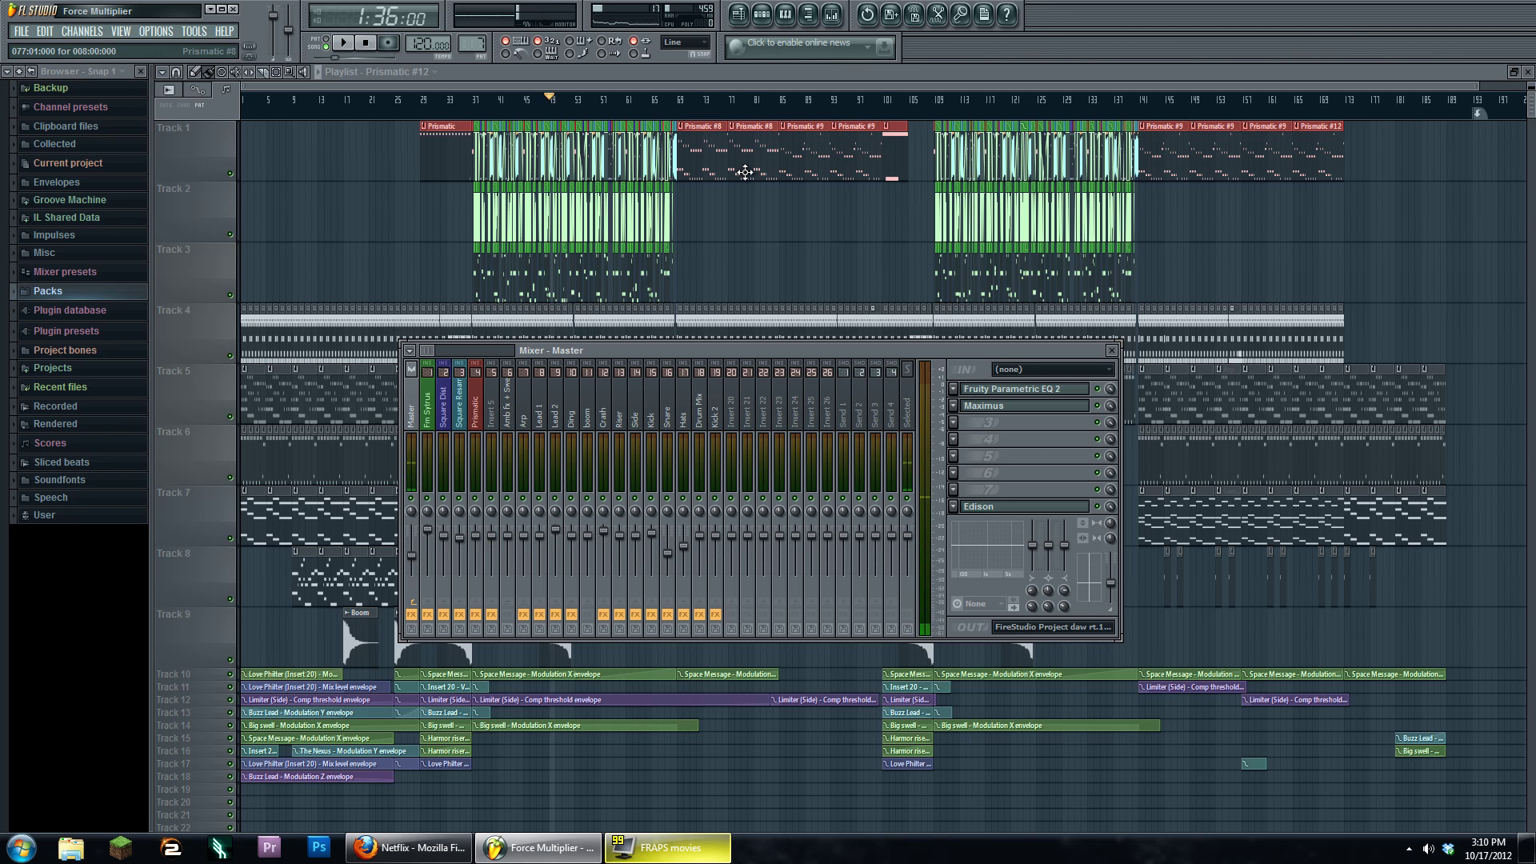
{"action": "key", "text": "F9"}
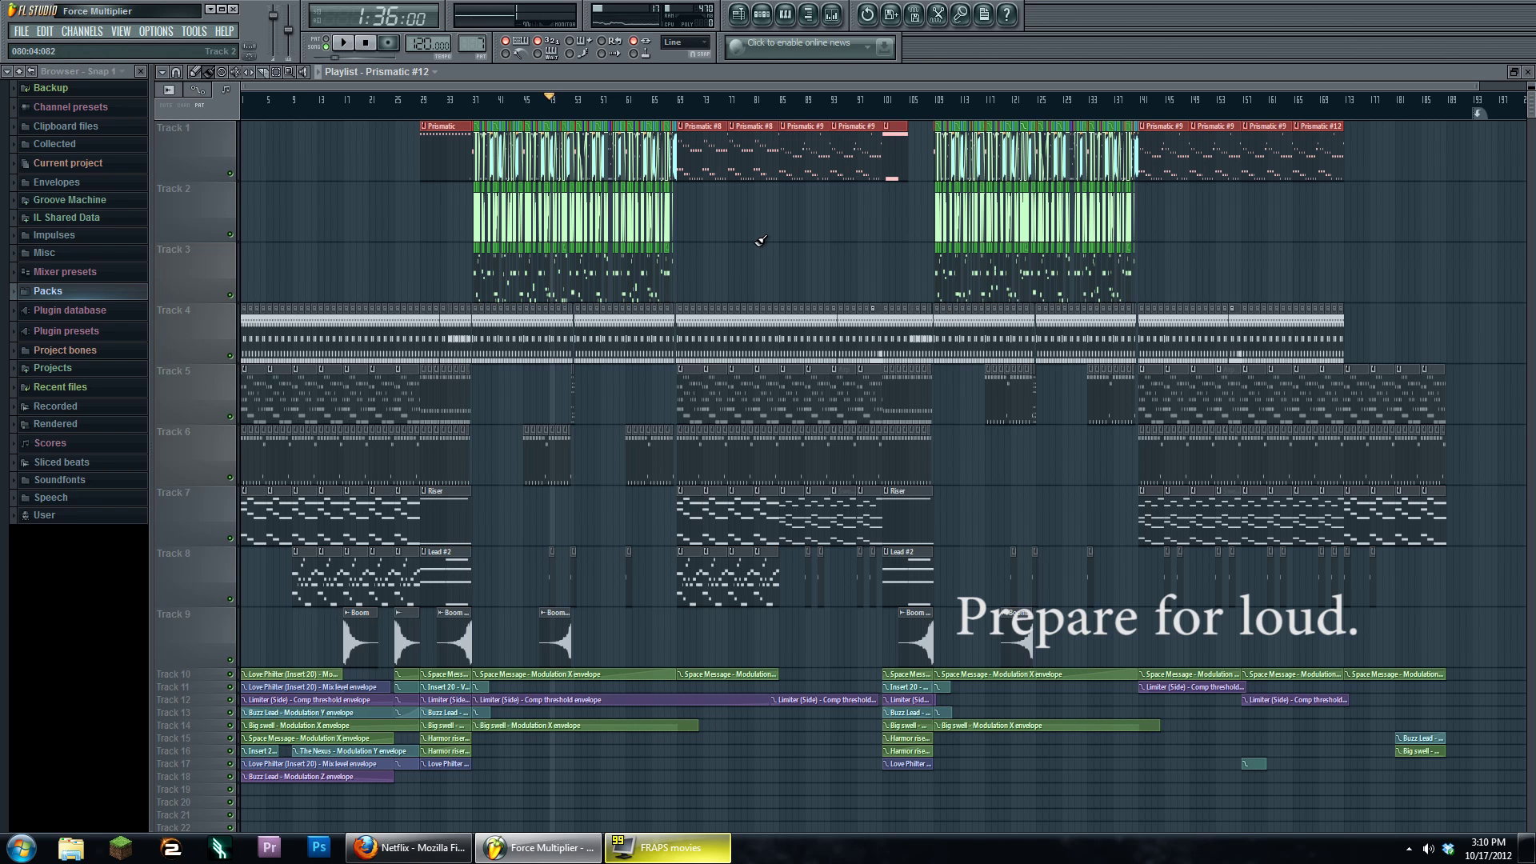
Play the song from bar 49 in the playlist to listen to the bass section.
{"action": "scroll", "coordinate": [695, 218], "scroll_direction": "up", "scroll_amount": 5, "text": "ctrl"}
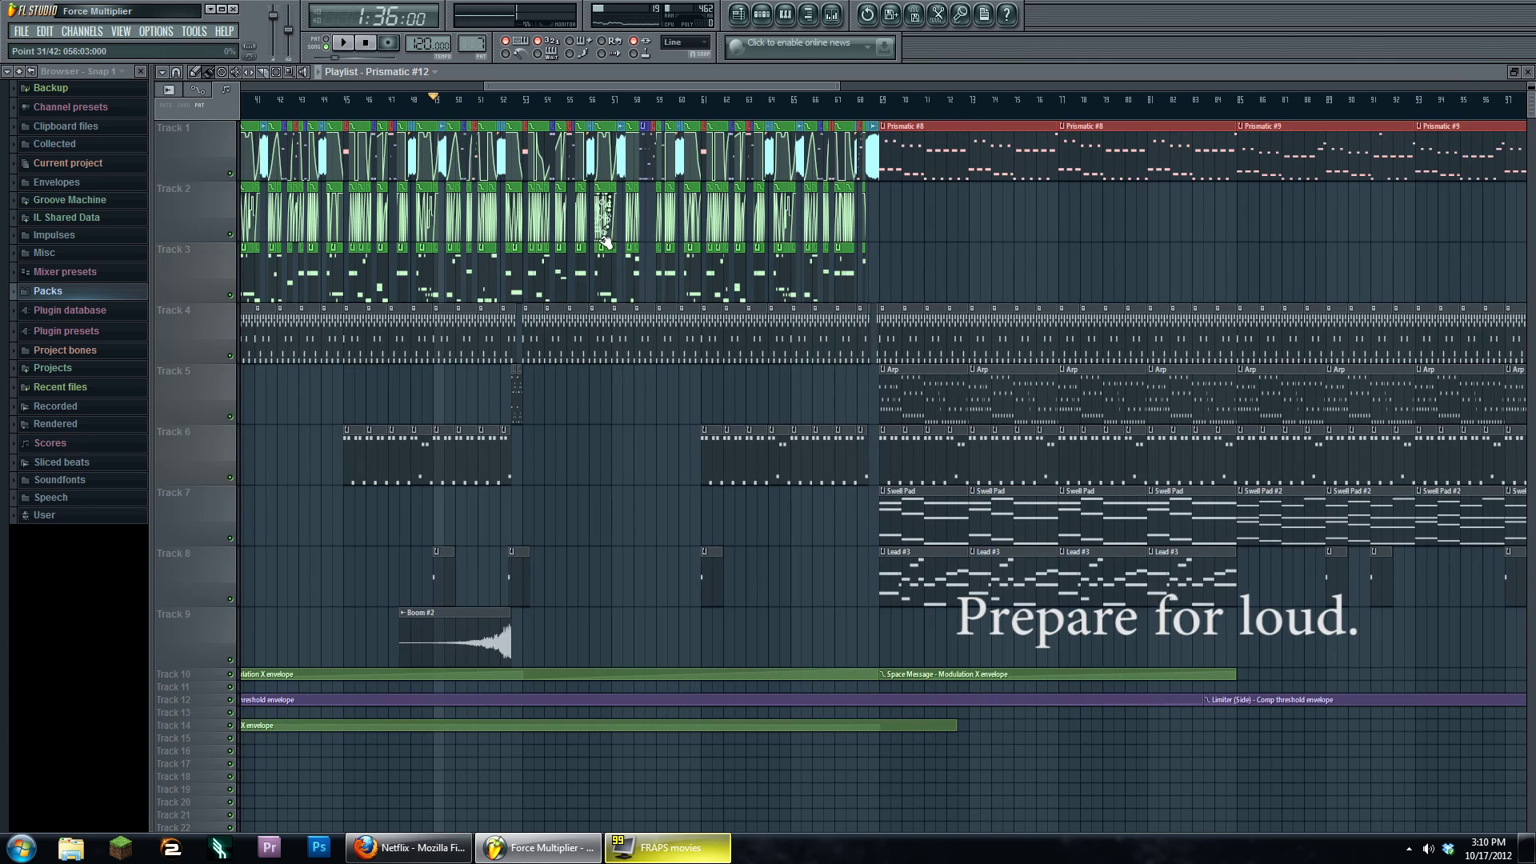
{"action": "scroll", "coordinate": [662, 532], "scroll_direction": "down", "scroll_amount": 2}
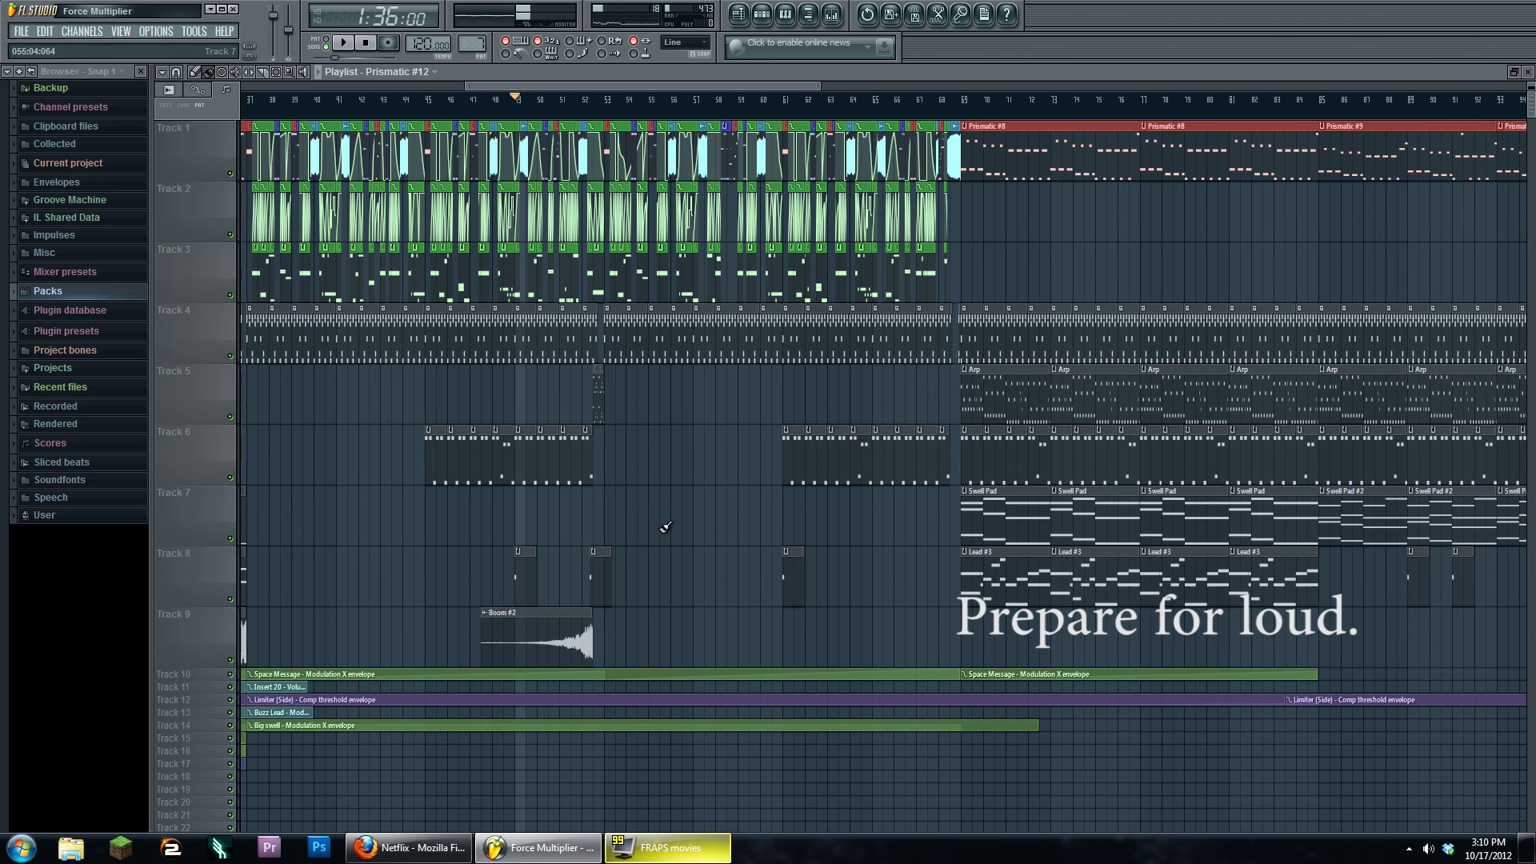
{"action": "left_click", "coordinate": [341, 46]}
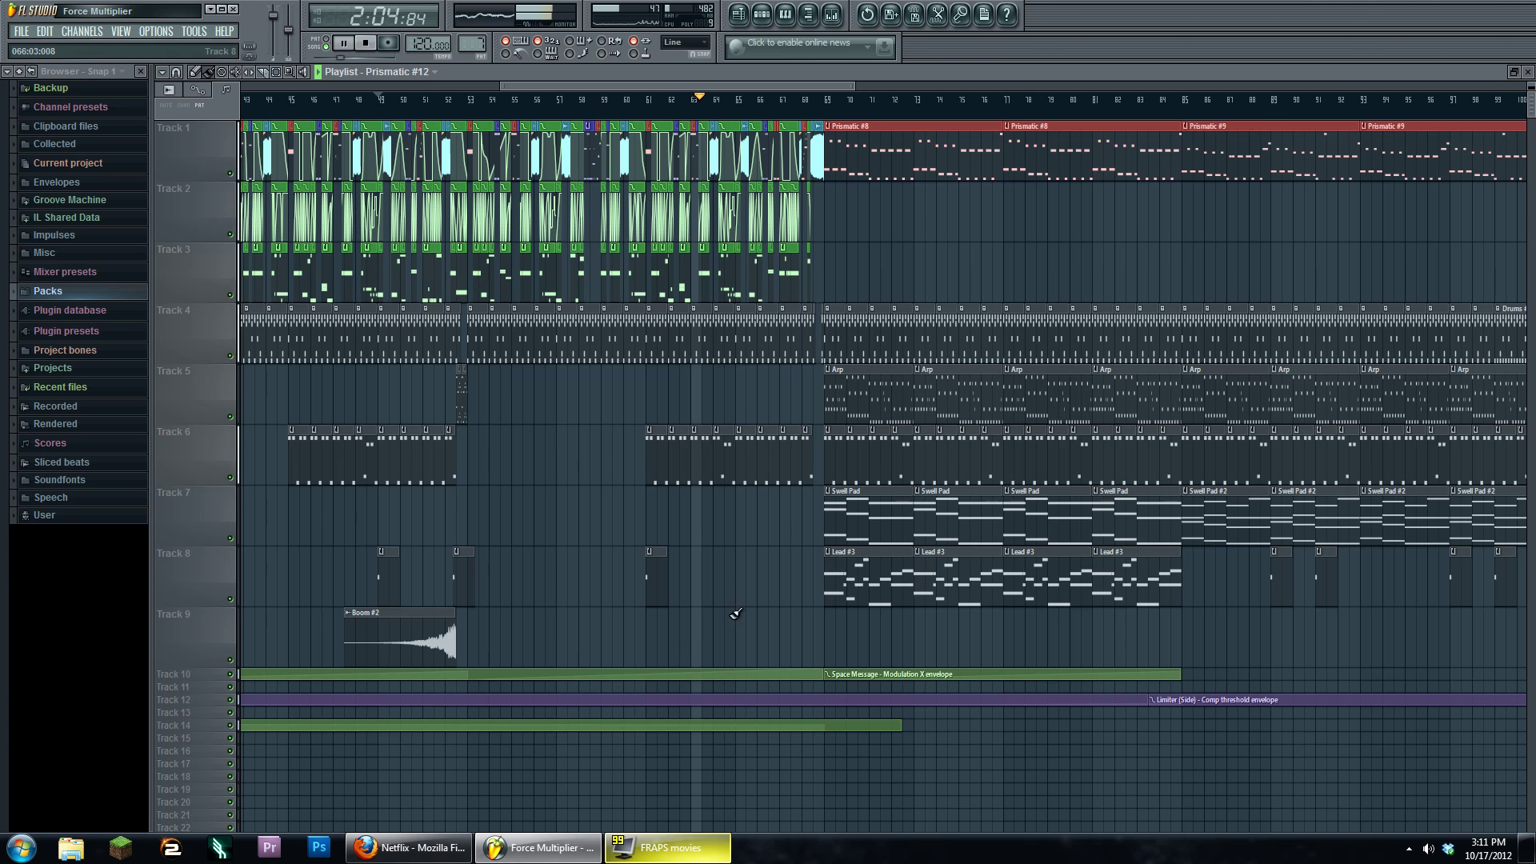
{"action": "scroll", "coordinate": [972, 280], "scroll_direction": "down", "scroll_amount": 3}
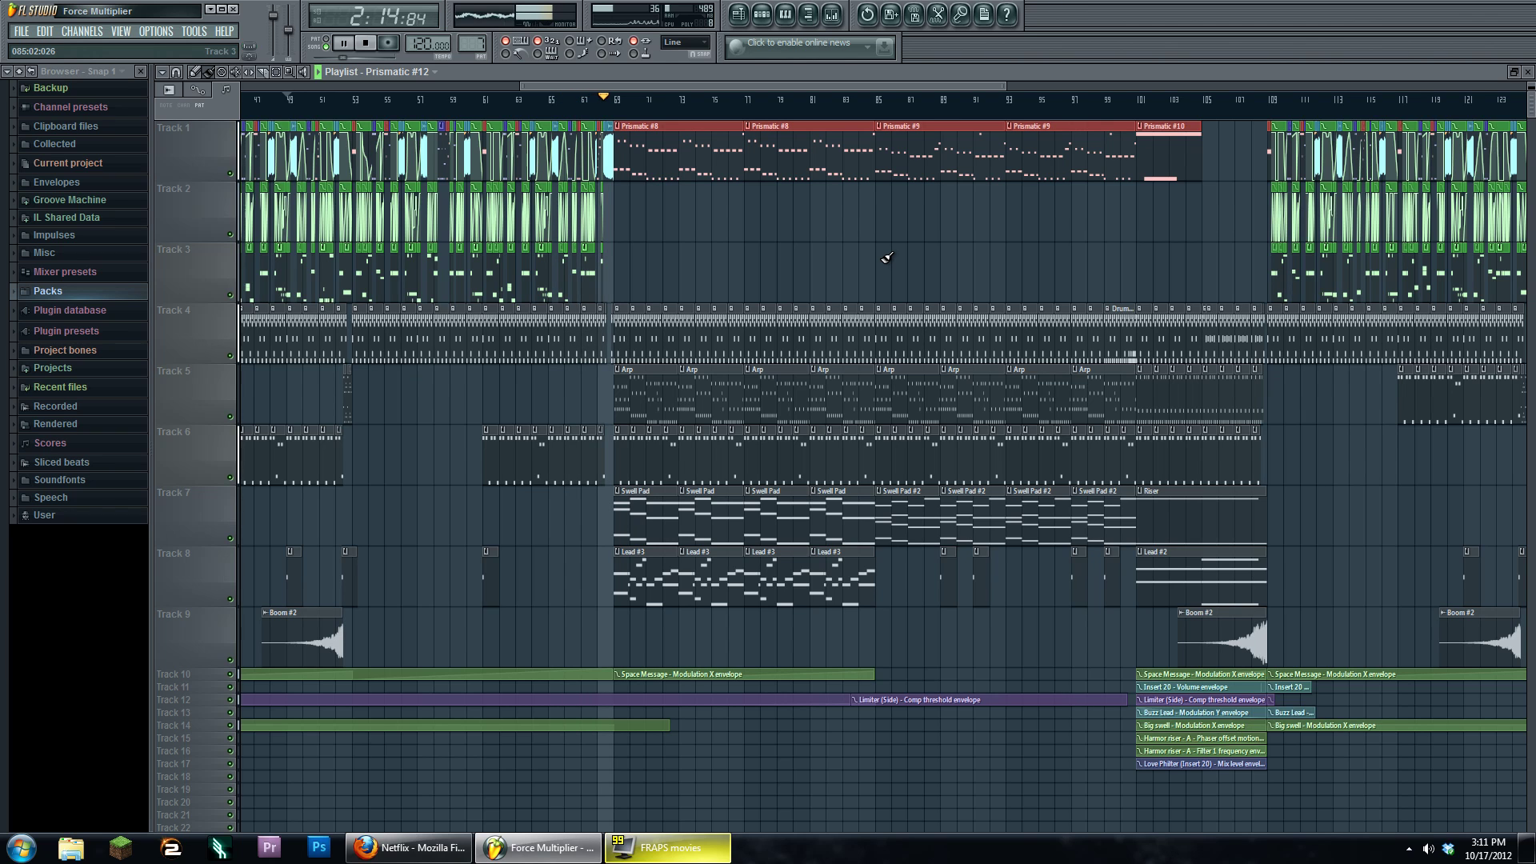
Jump playback to the second Prismatic #8 clip at bar 77, listen through the section, then stop and return the song position to the start.
{"action": "left_click", "coordinate": [750, 100]}
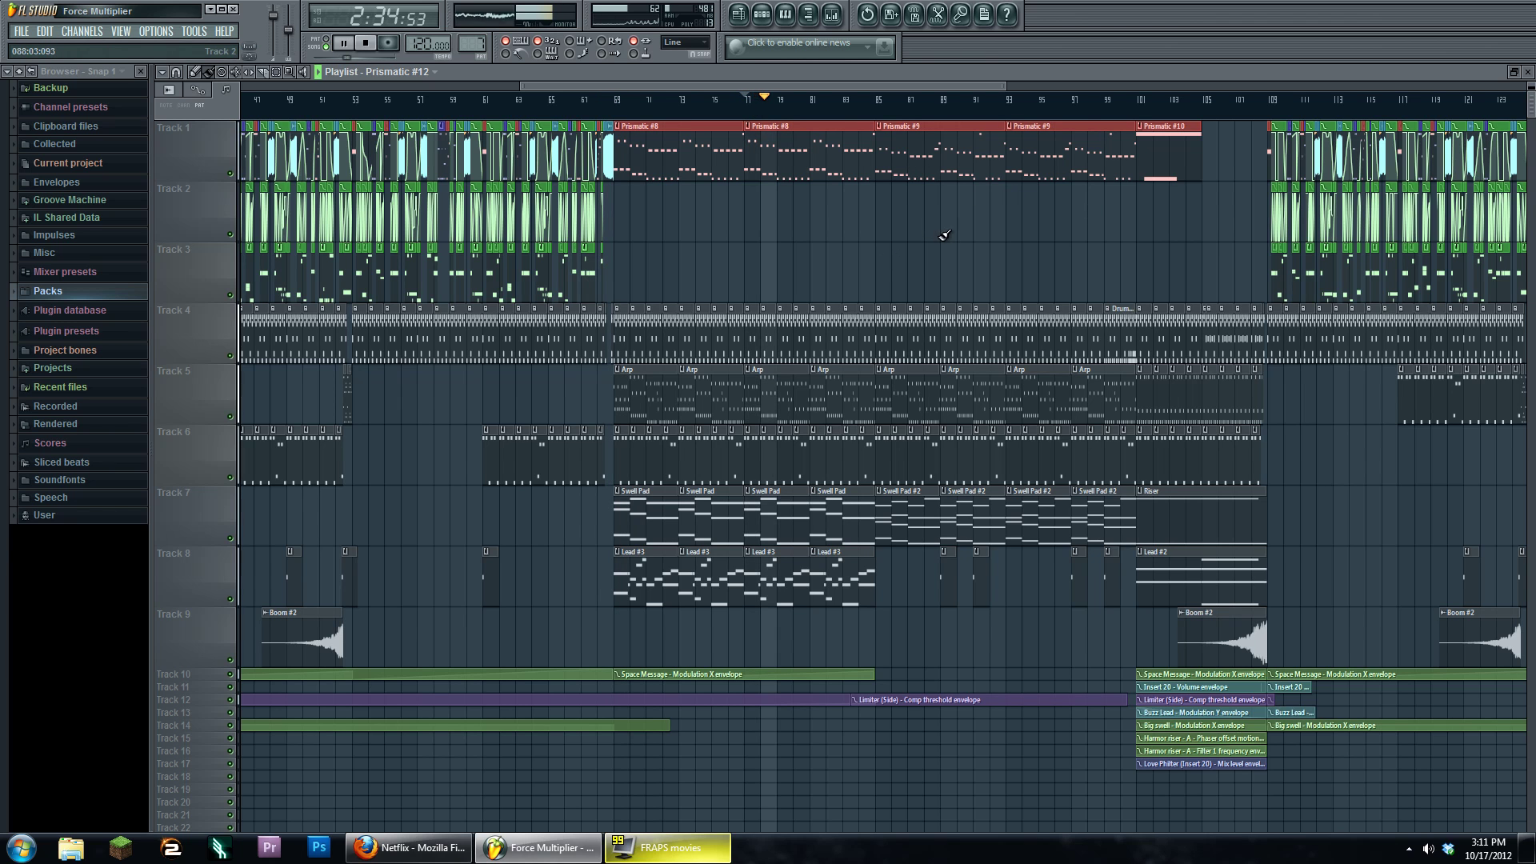
{"action": "scroll", "coordinate": [932, 238], "scroll_direction": "right", "scroll_amount": 2}
{"action": "scroll", "coordinate": [920, 246], "scroll_direction": "right", "scroll_amount": 1}
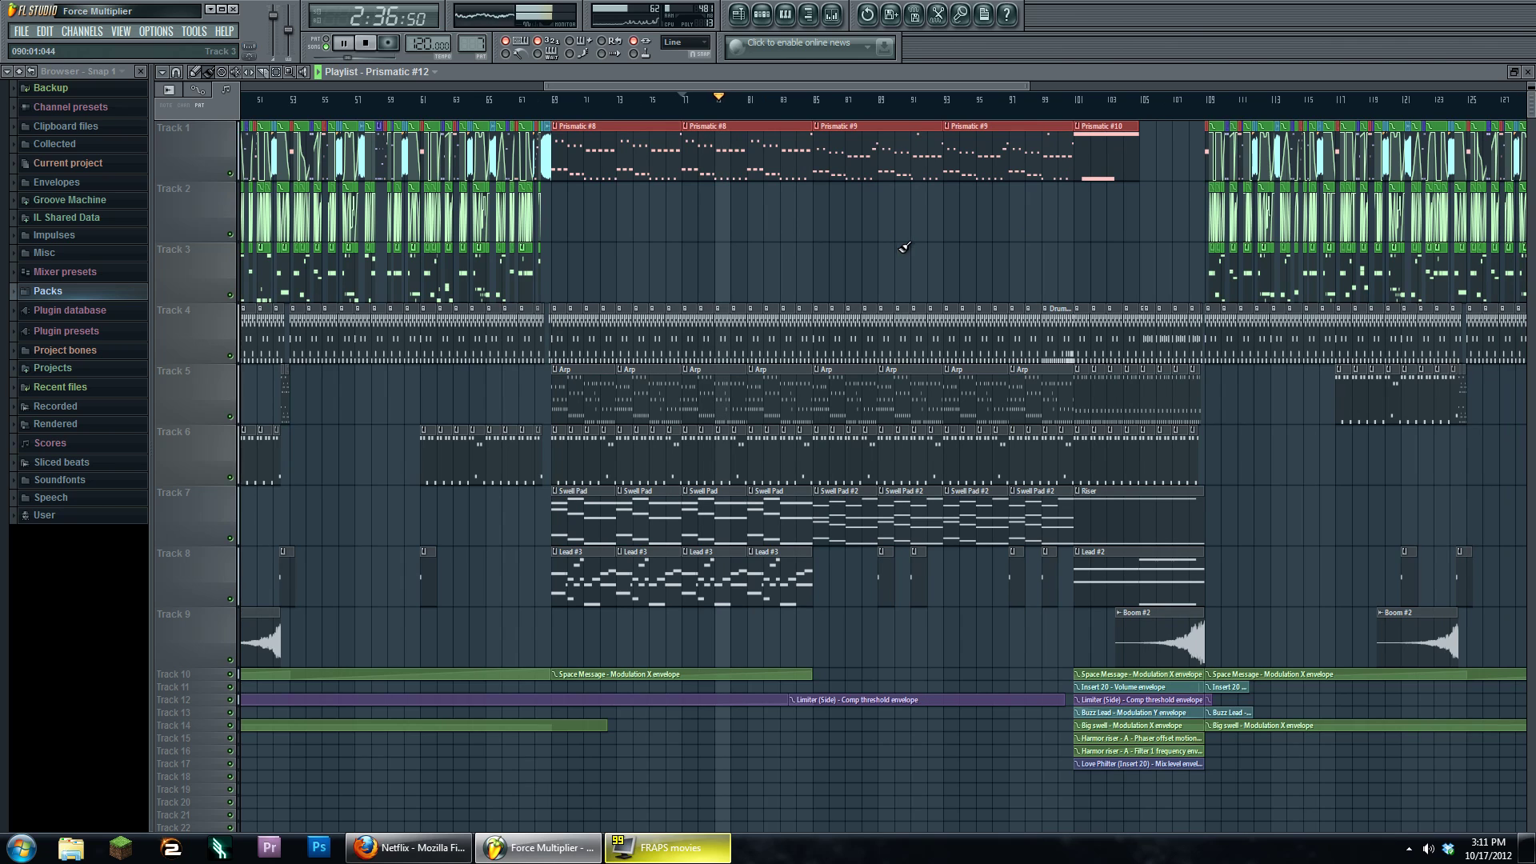
{"action": "scroll", "coordinate": [888, 244], "scroll_direction": "right", "scroll_amount": 3}
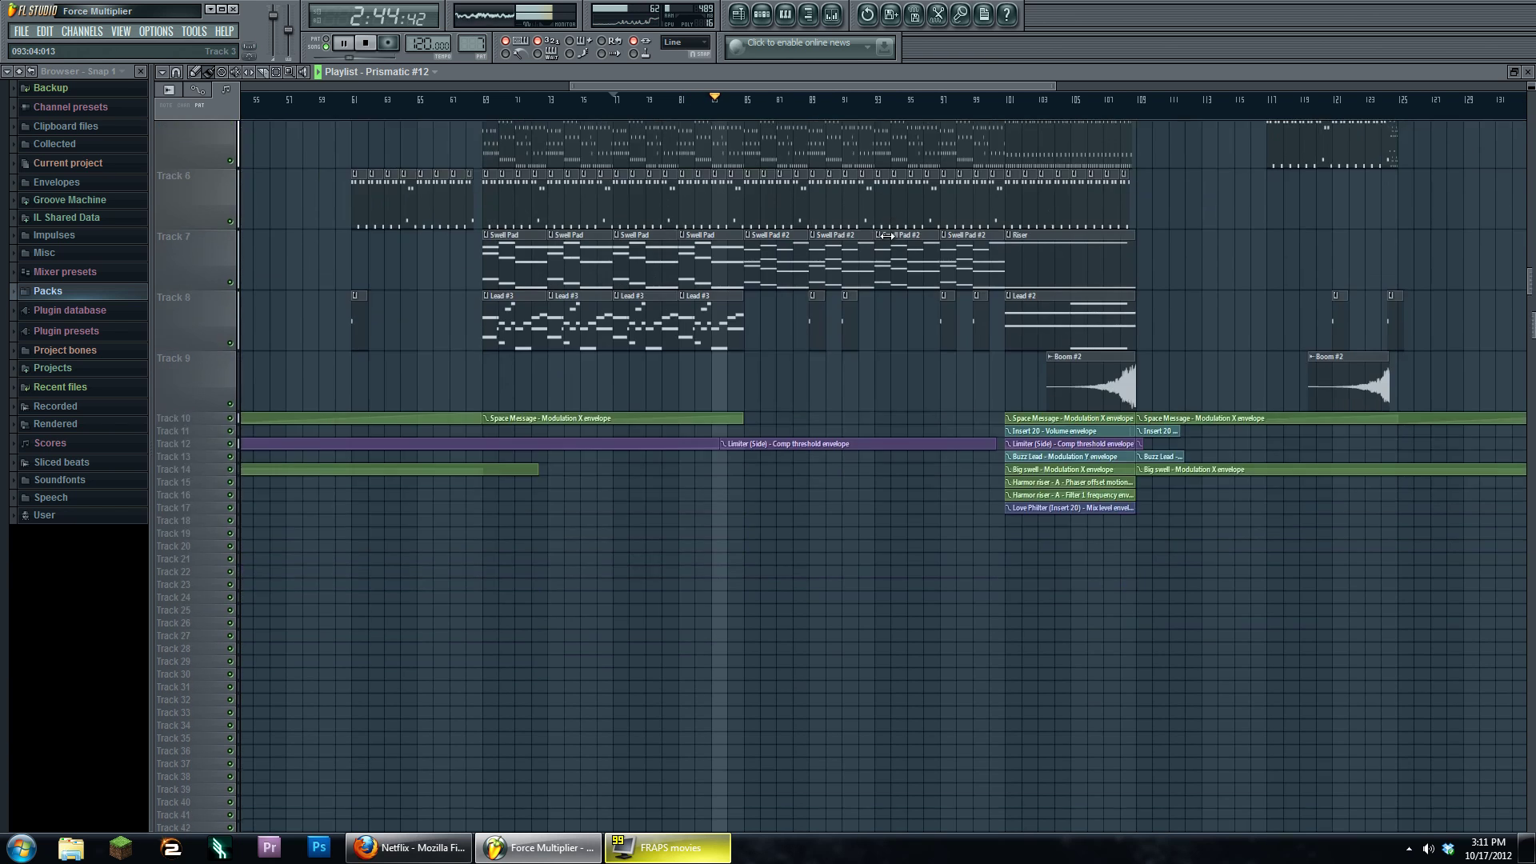
{"action": "scroll", "coordinate": [893, 234], "scroll_direction": "right", "scroll_amount": 3}
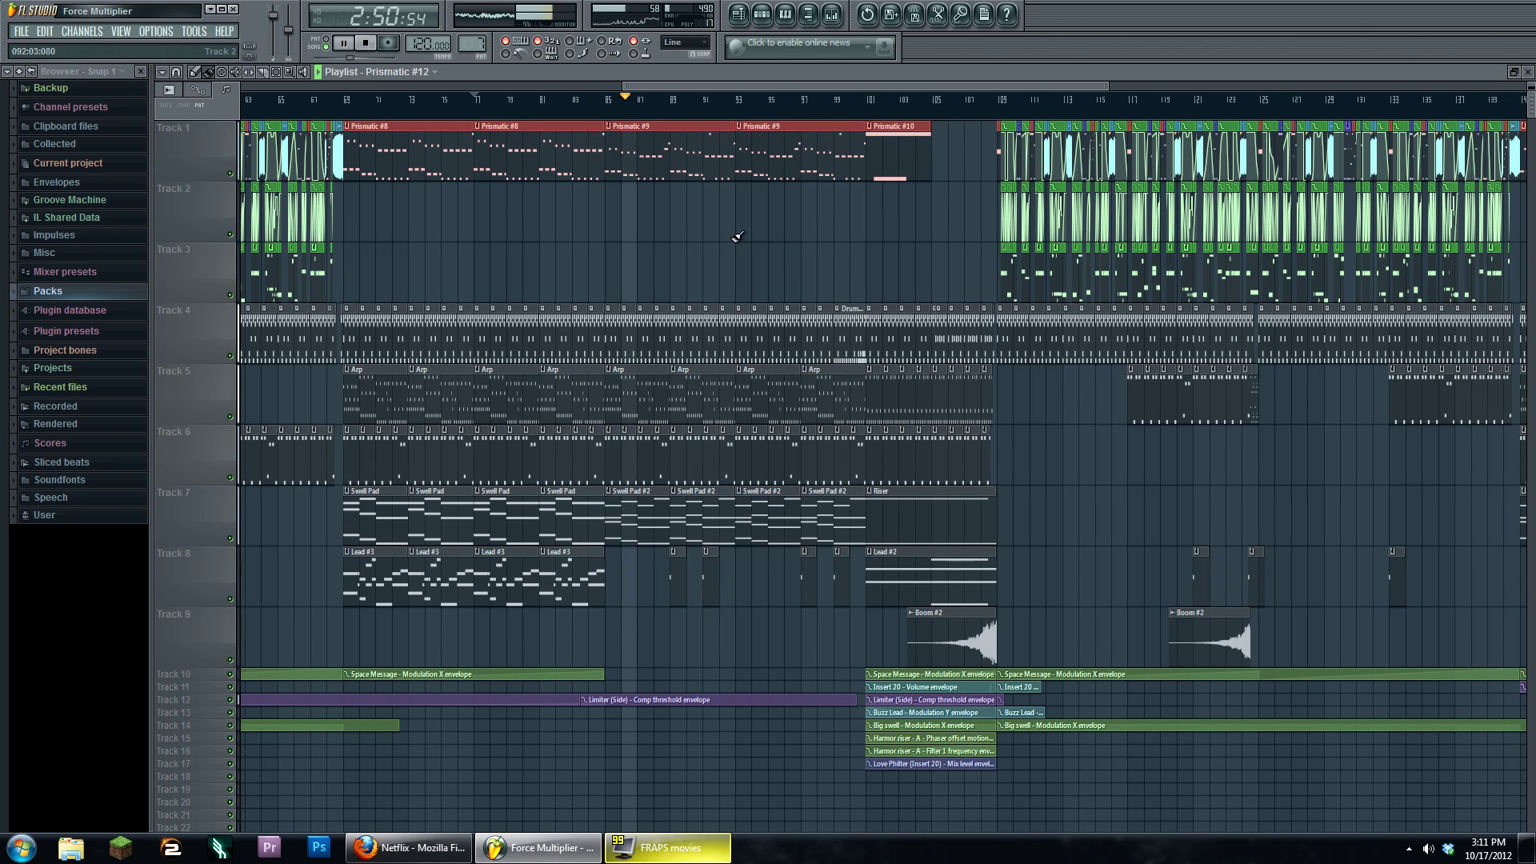
{"action": "scroll", "coordinate": [812, 242], "scroll_direction": "left", "scroll_amount": 3}
{"action": "scroll", "coordinate": [862, 246], "scroll_direction": "right", "scroll_amount": 2}
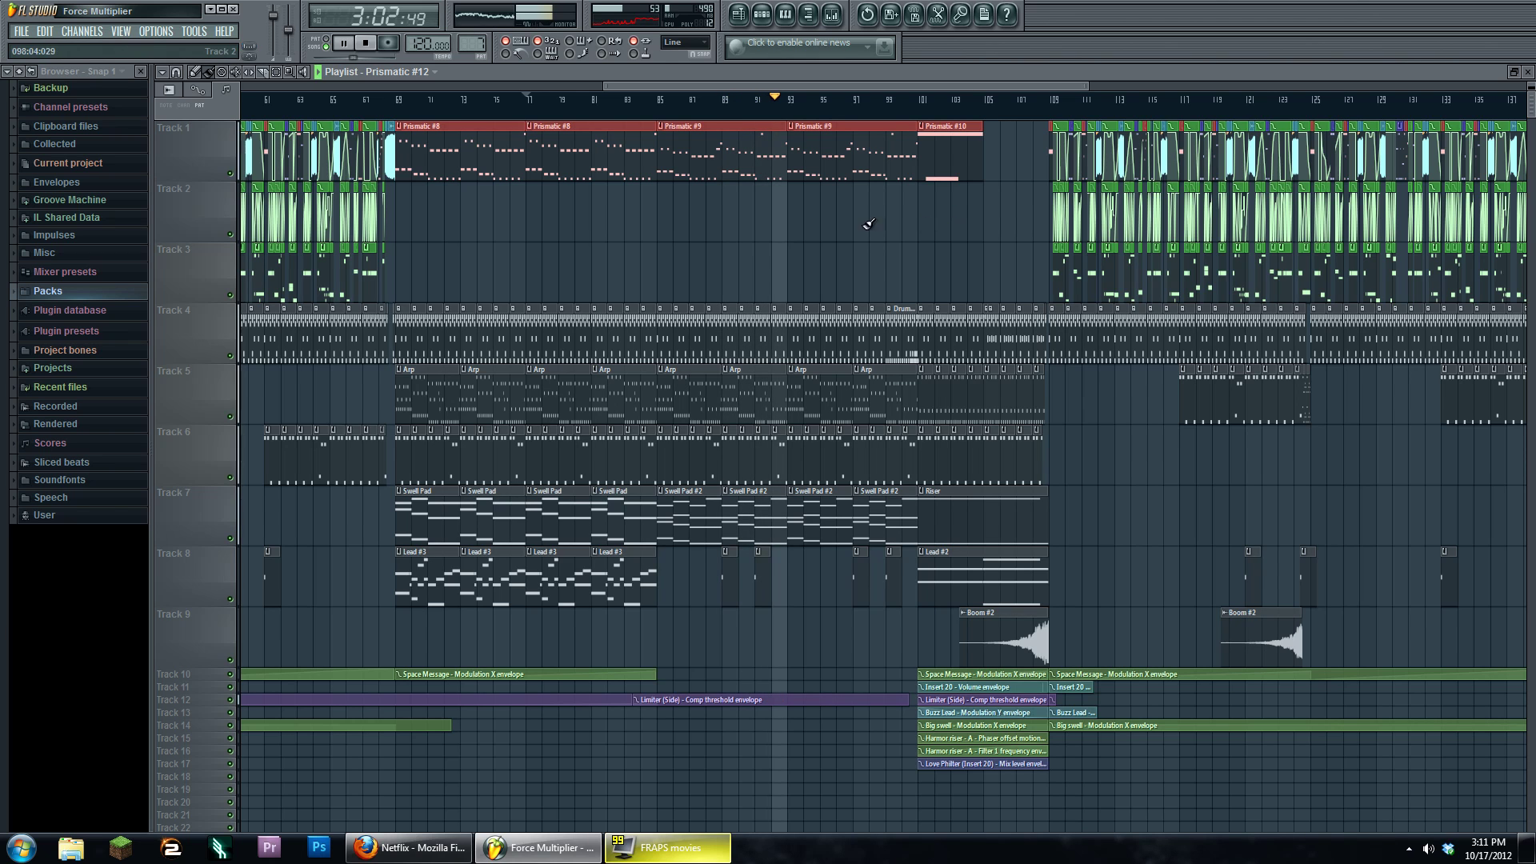
{"action": "left_click", "coordinate": [362, 43]}
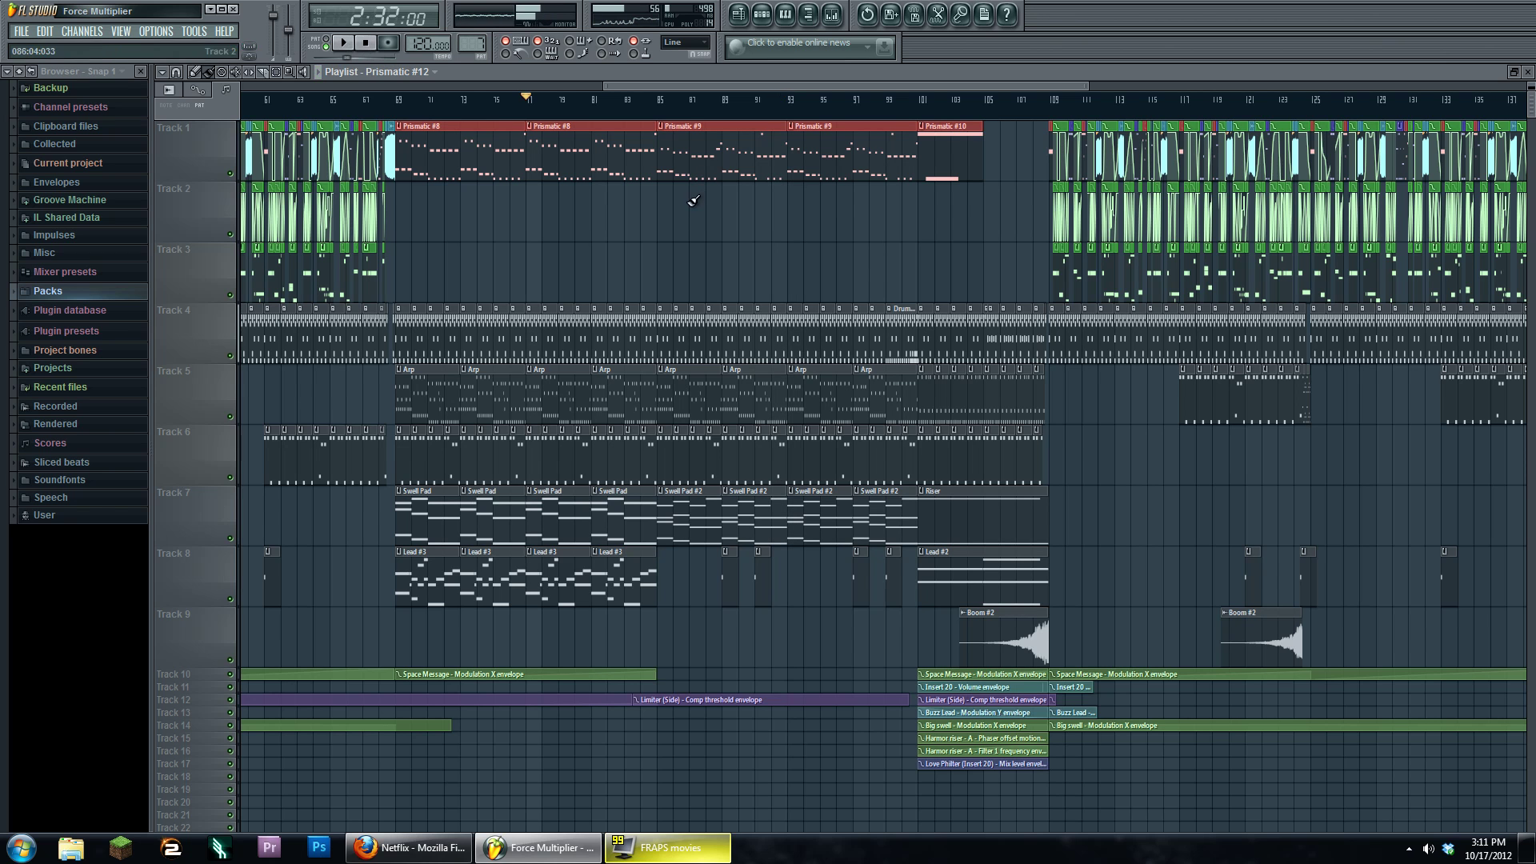
{"action": "left_click", "coordinate": [365, 43]}
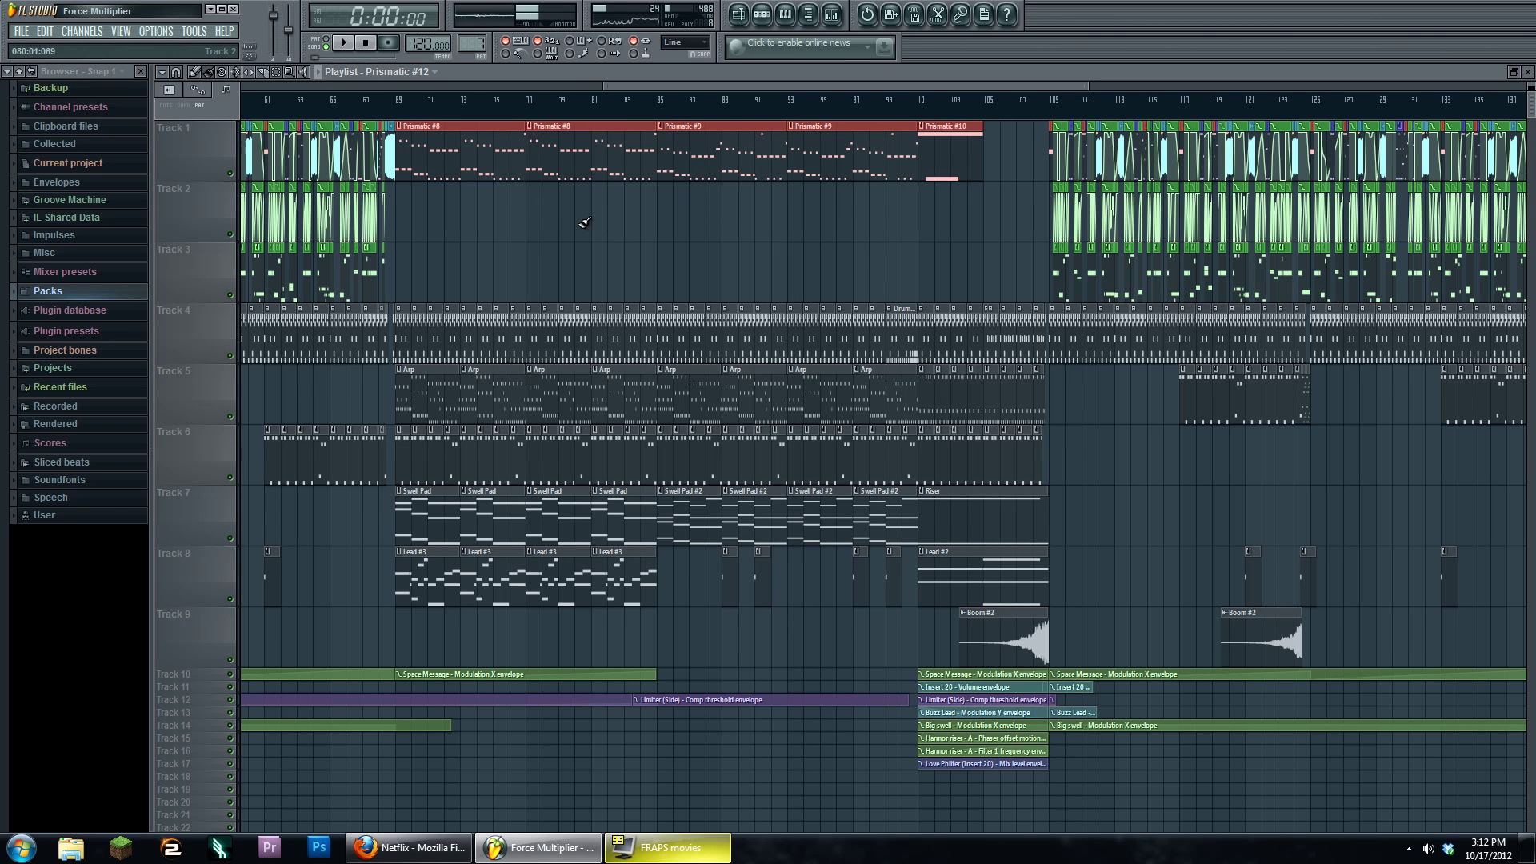
Locate the Prismatic #3 clip at bar 63 on Track 1 and open it in the piano roll.
{"action": "scroll", "coordinate": [585, 222], "scroll_direction": "down", "scroll_amount": 3}
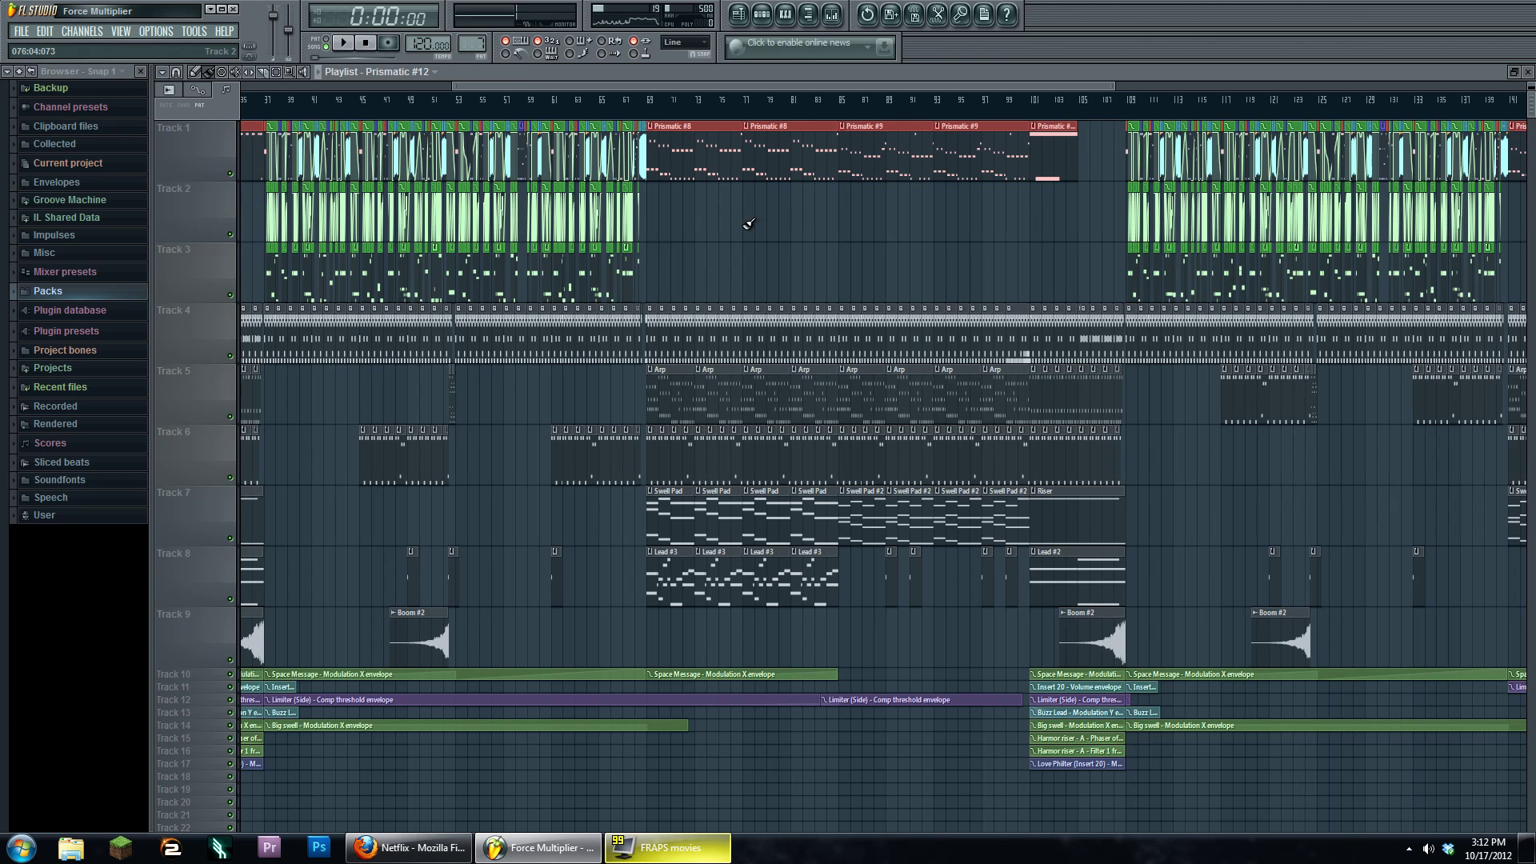
{"action": "scroll", "coordinate": [749, 223], "scroll_direction": "left", "scroll_amount": 3}
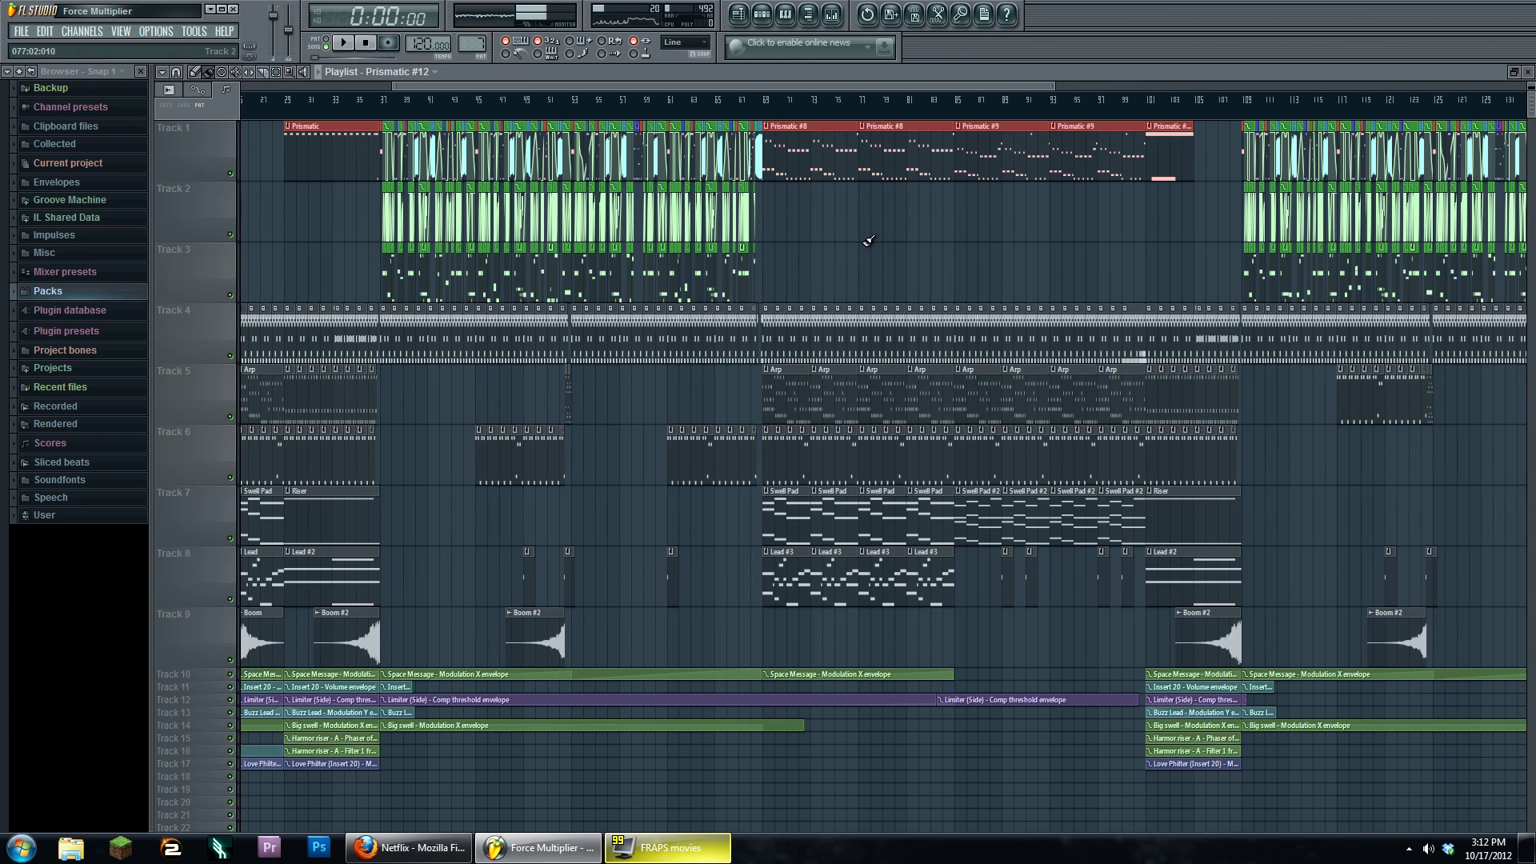
{"action": "scroll", "coordinate": [680, 216], "scroll_direction": "up", "scroll_amount": 6}
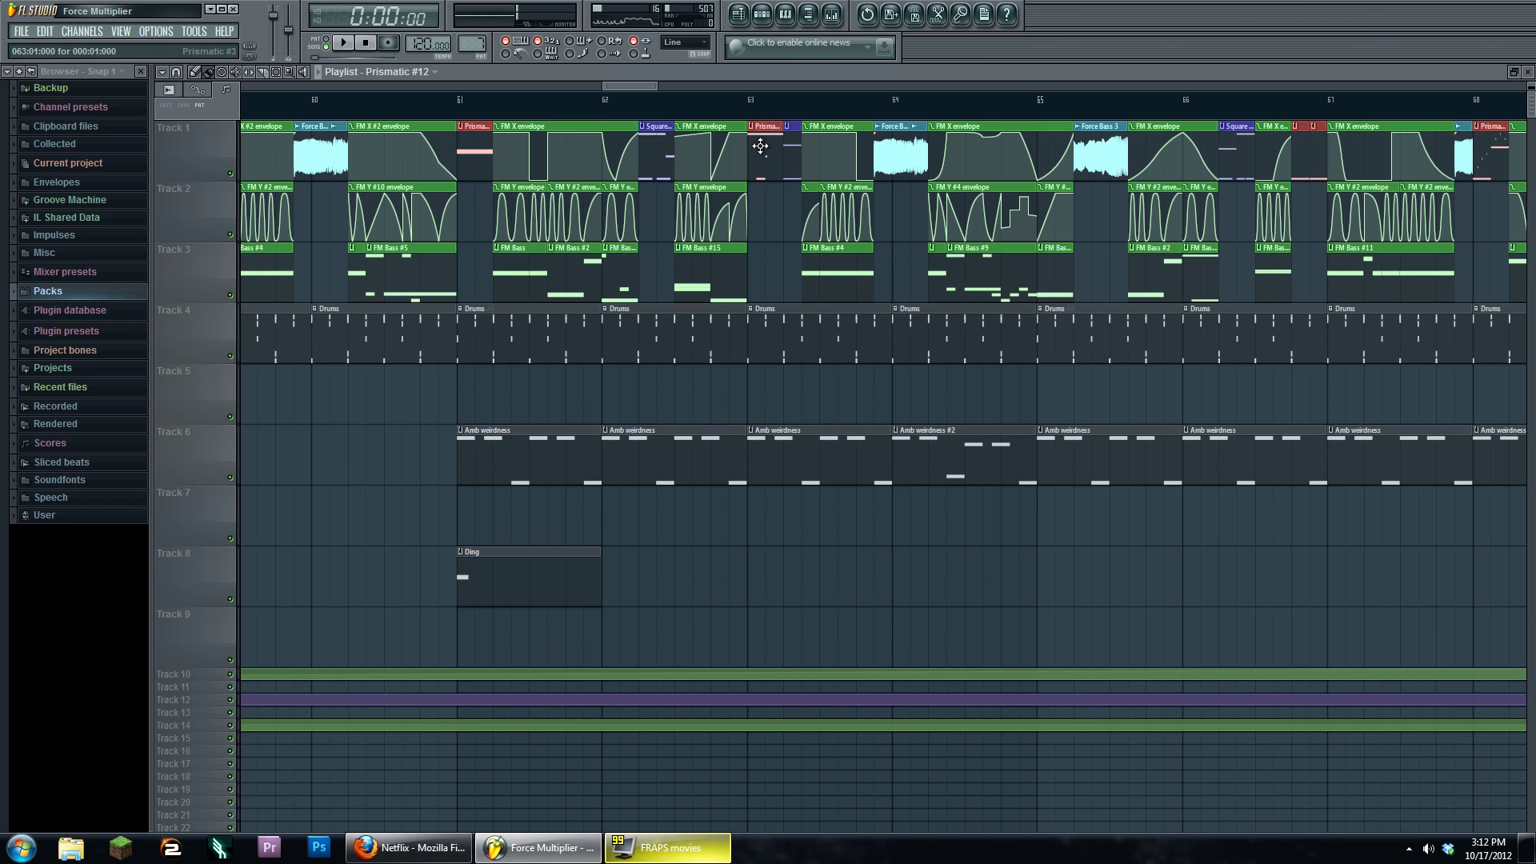
{"action": "scroll", "coordinate": [760, 146], "scroll_direction": "up", "scroll_amount": 4}
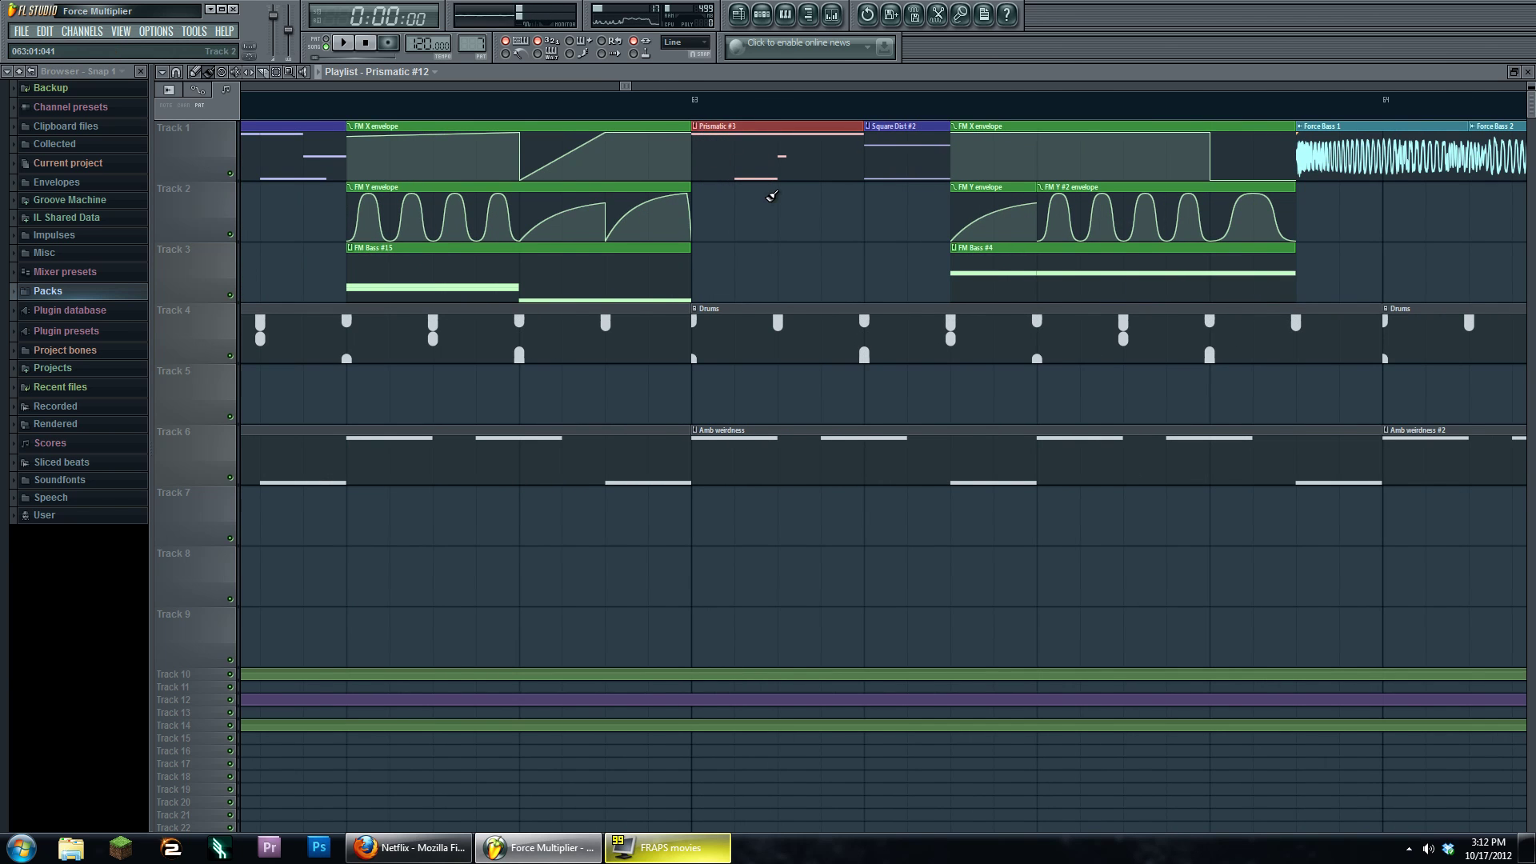
{"action": "scroll", "coordinate": [748, 120], "scroll_direction": "down", "scroll_amount": 2}
{"action": "double_click", "coordinate": [748, 120]}
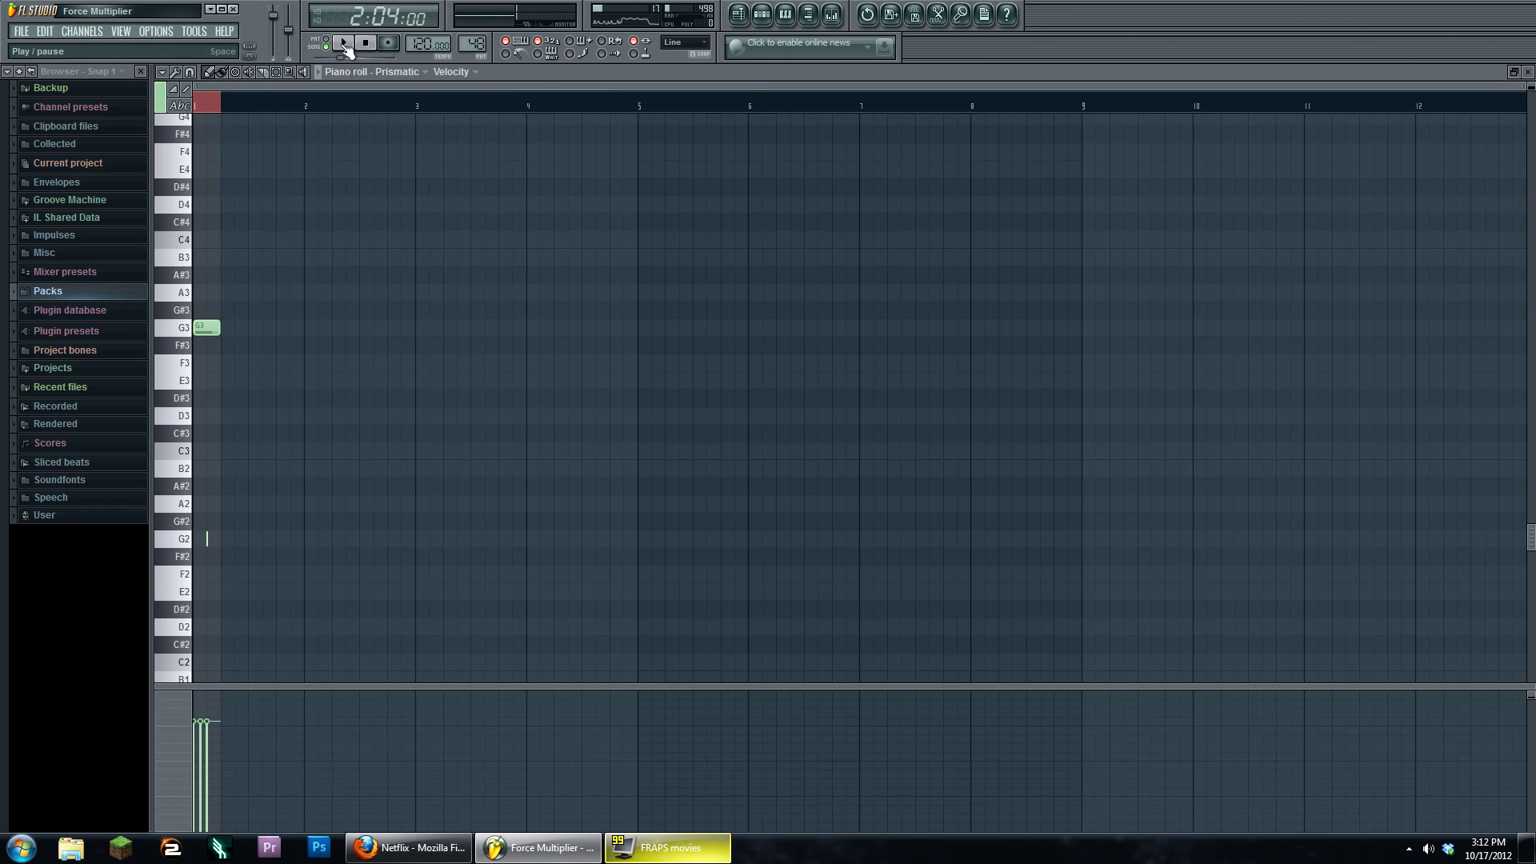
Play the Prismatic #3 notes briefly, stop playback and return to the playlist.
{"action": "left_click", "coordinate": [342, 44]}
{"action": "left_click", "coordinate": [365, 43]}
{"action": "left_click", "coordinate": [738, 14]}
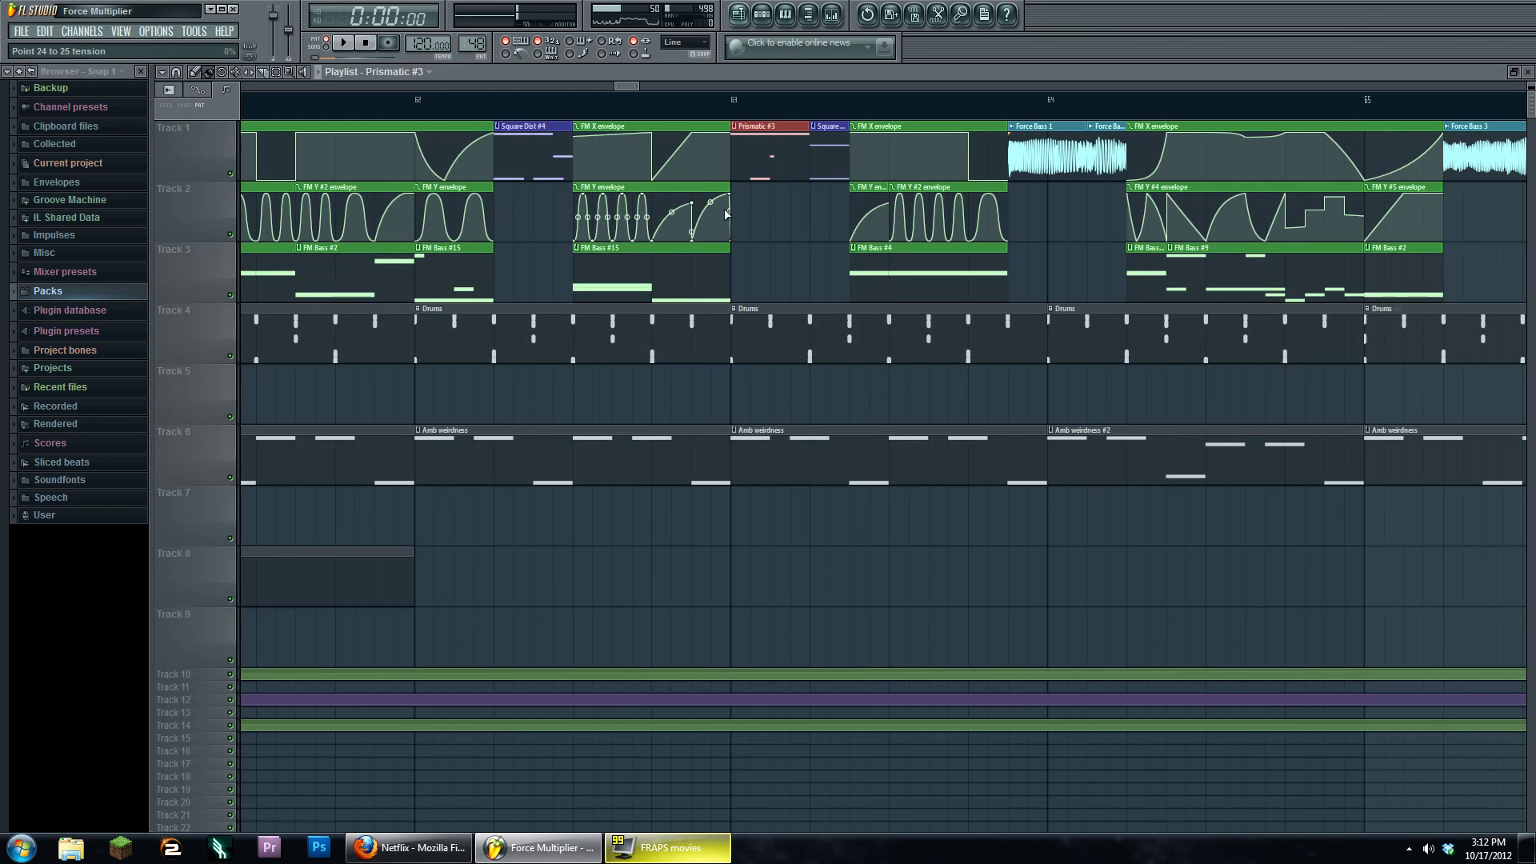
Show the step sequencer, open the Prismatic channel's Harmor synth, and reposition its window over the playlist.
{"action": "scroll", "coordinate": [792, 234], "scroll_direction": "down", "scroll_amount": 6}
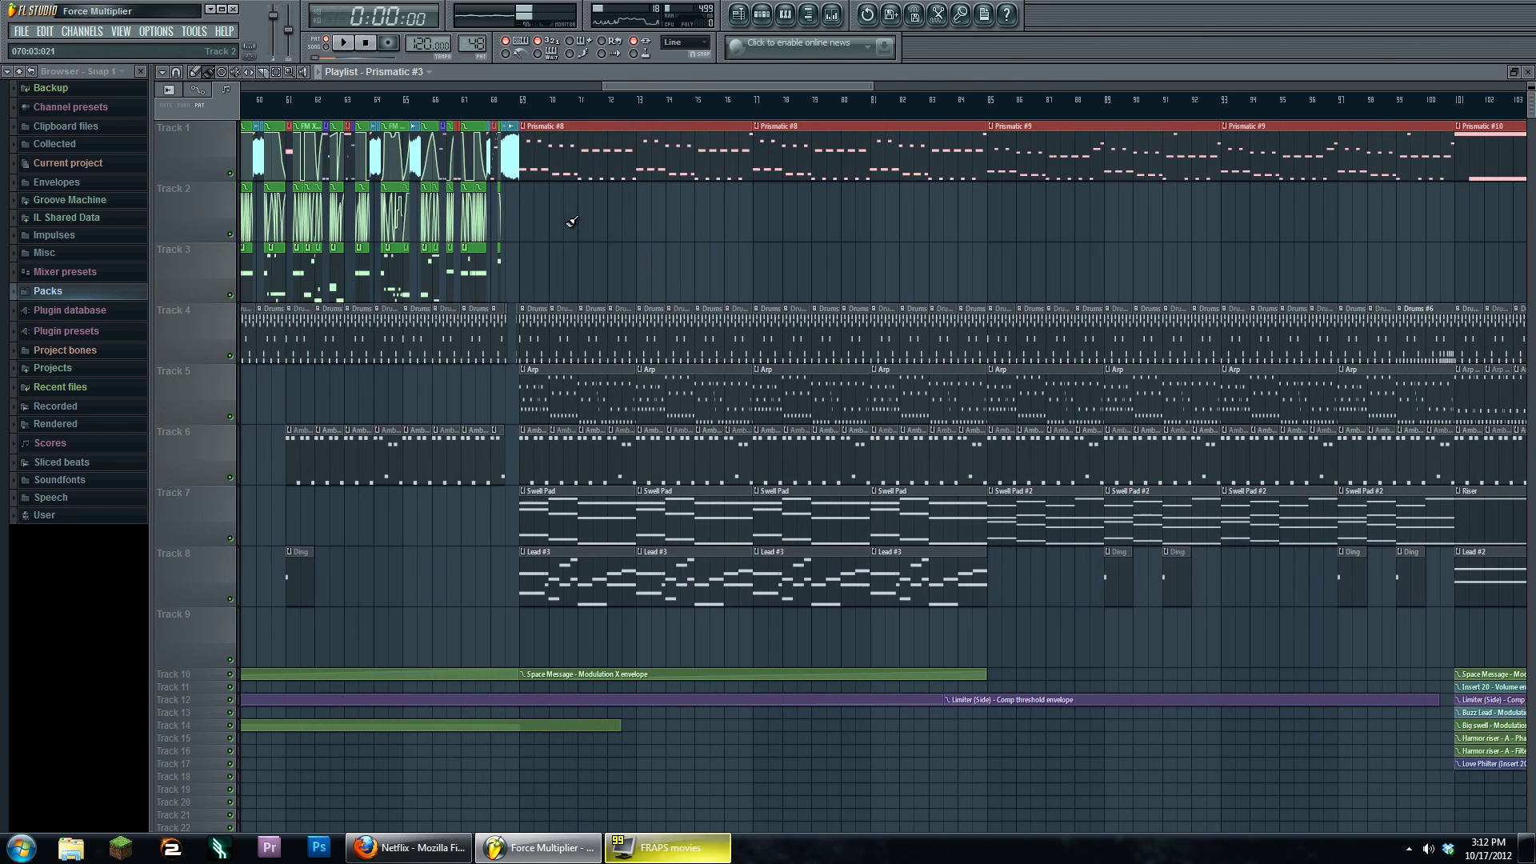
{"action": "left_click", "coordinate": [762, 13]}
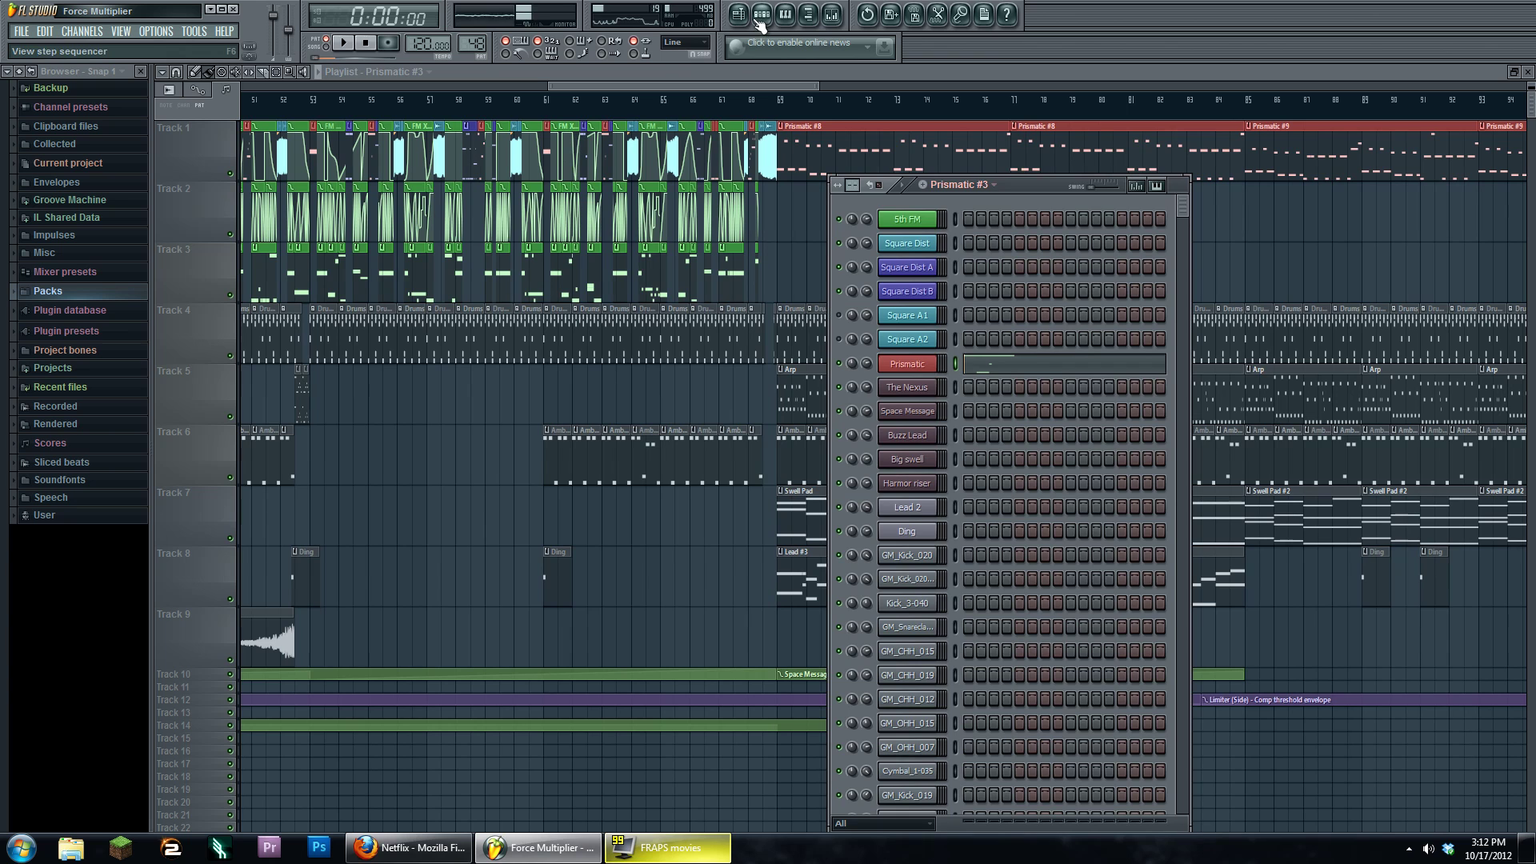
{"action": "left_click", "coordinate": [926, 361]}
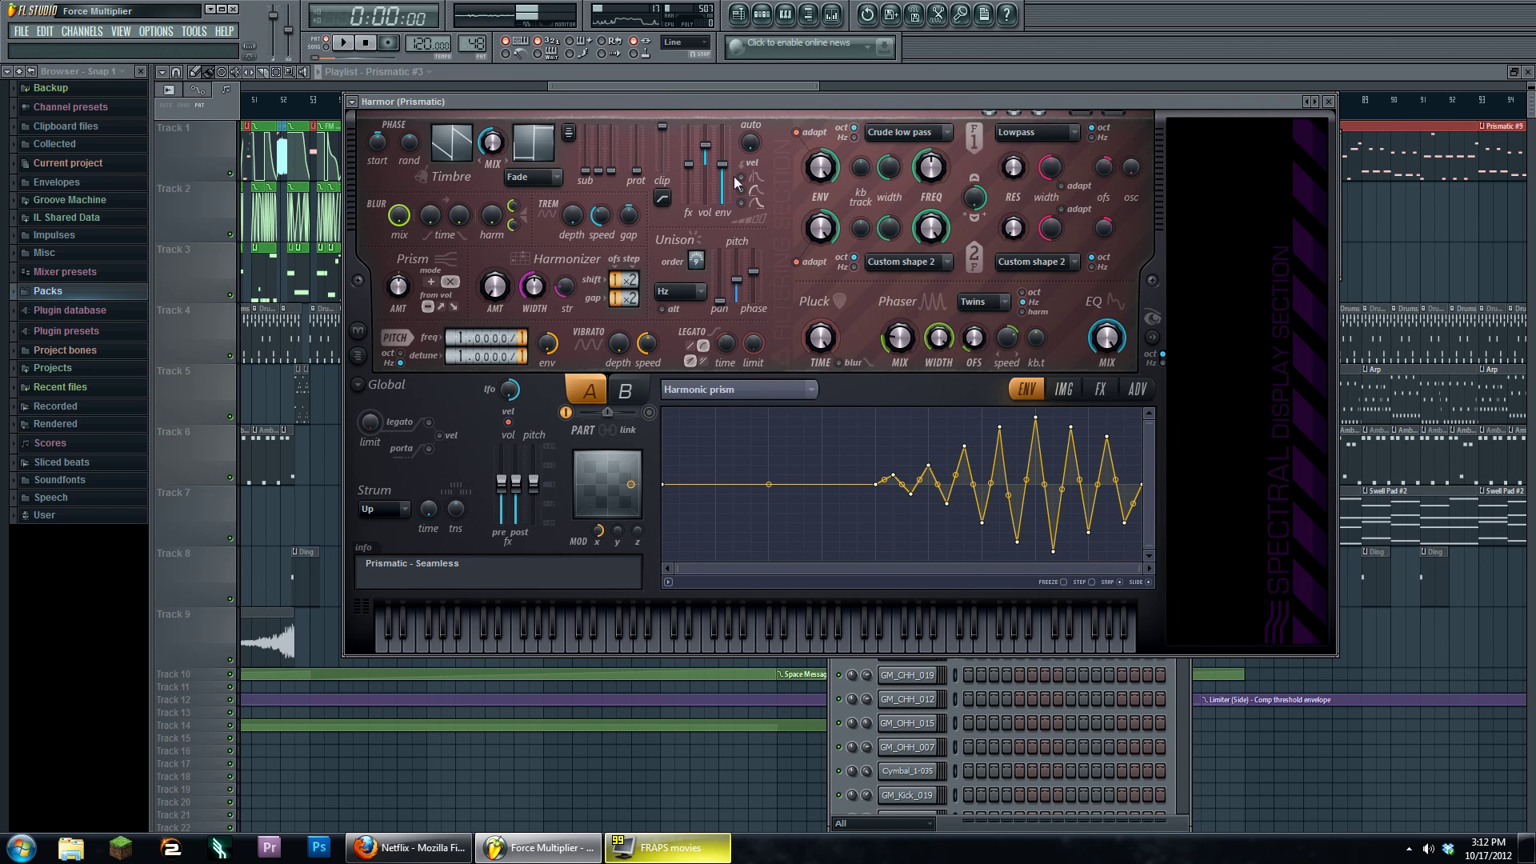
{"action": "left_click_drag", "start_coordinate": [702, 102], "coordinate": [678, 104]}
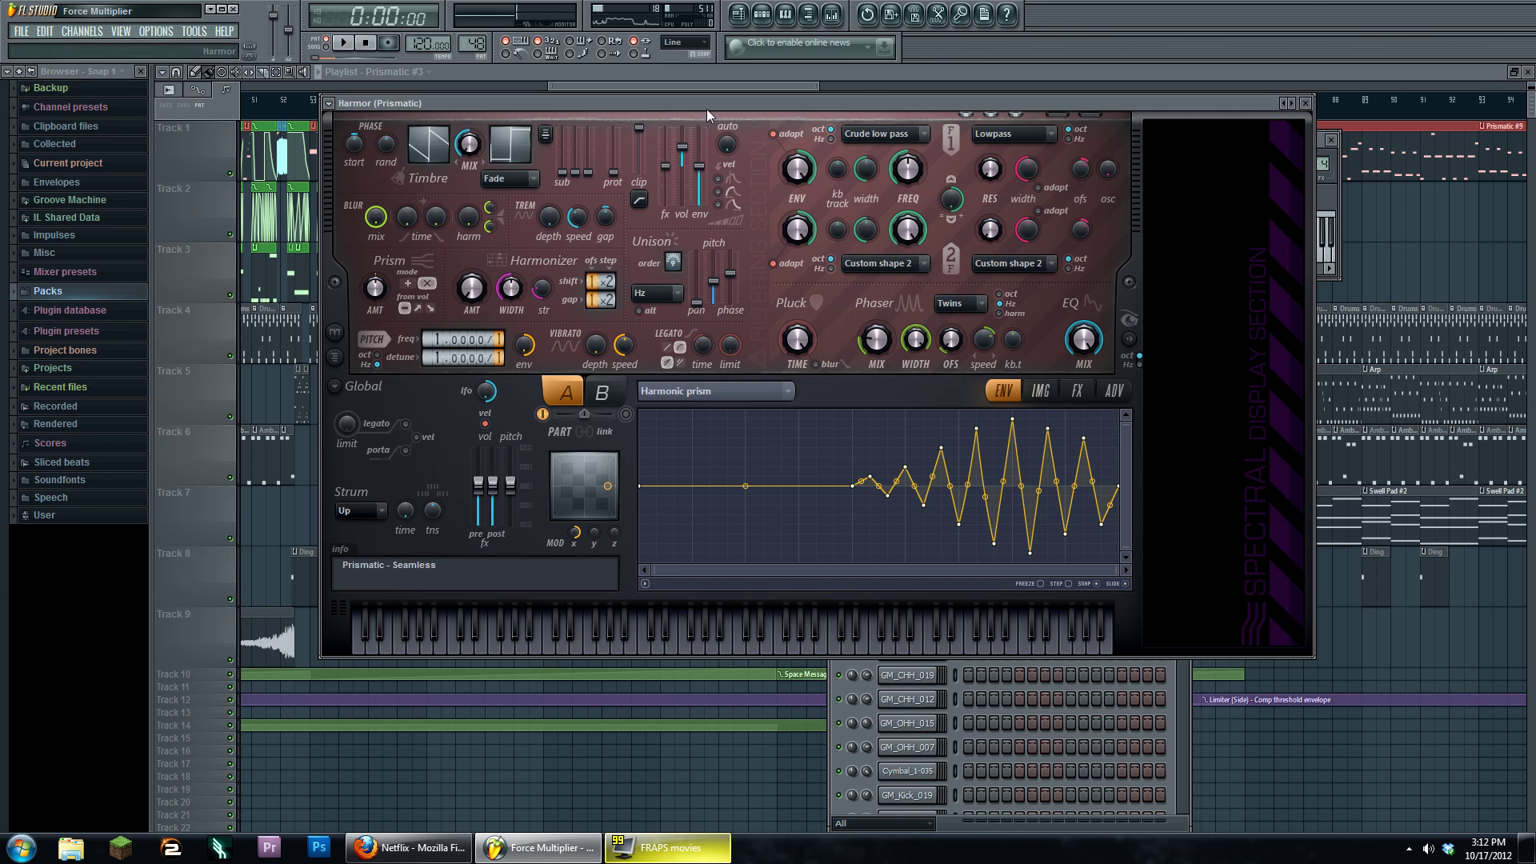
{"action": "mouse_move", "coordinate": [707, 106]}
{"action": "left_mouse_down"}
{"action": "mouse_move", "coordinate": [708, 137]}
{"action": "mouse_move", "coordinate": [699, 120]}
{"action": "left_mouse_up"}
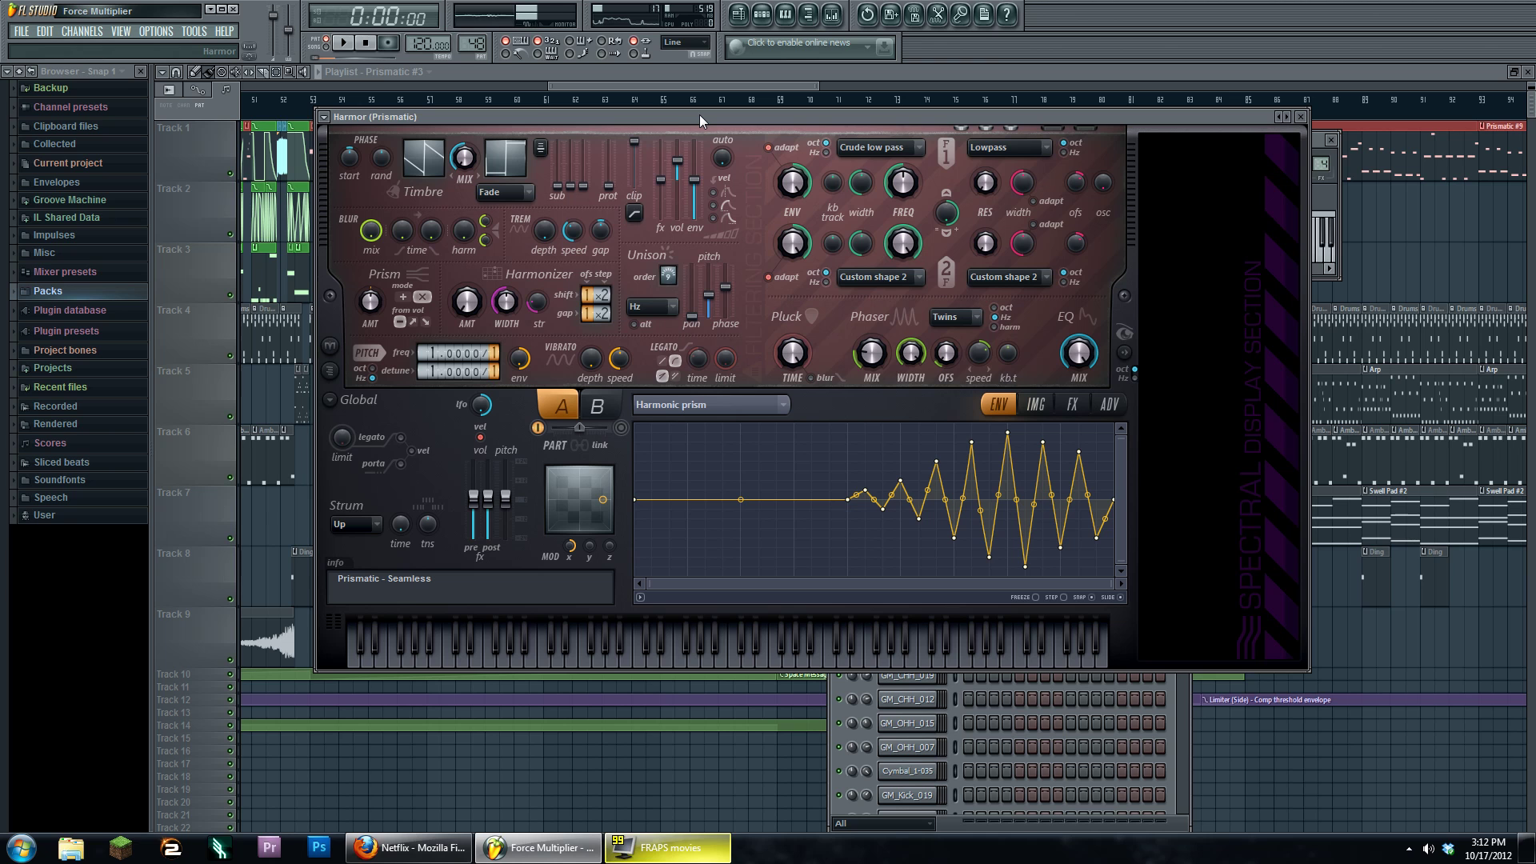
{"action": "left_click_drag", "start_coordinate": [701, 120], "coordinate": [703, 146]}
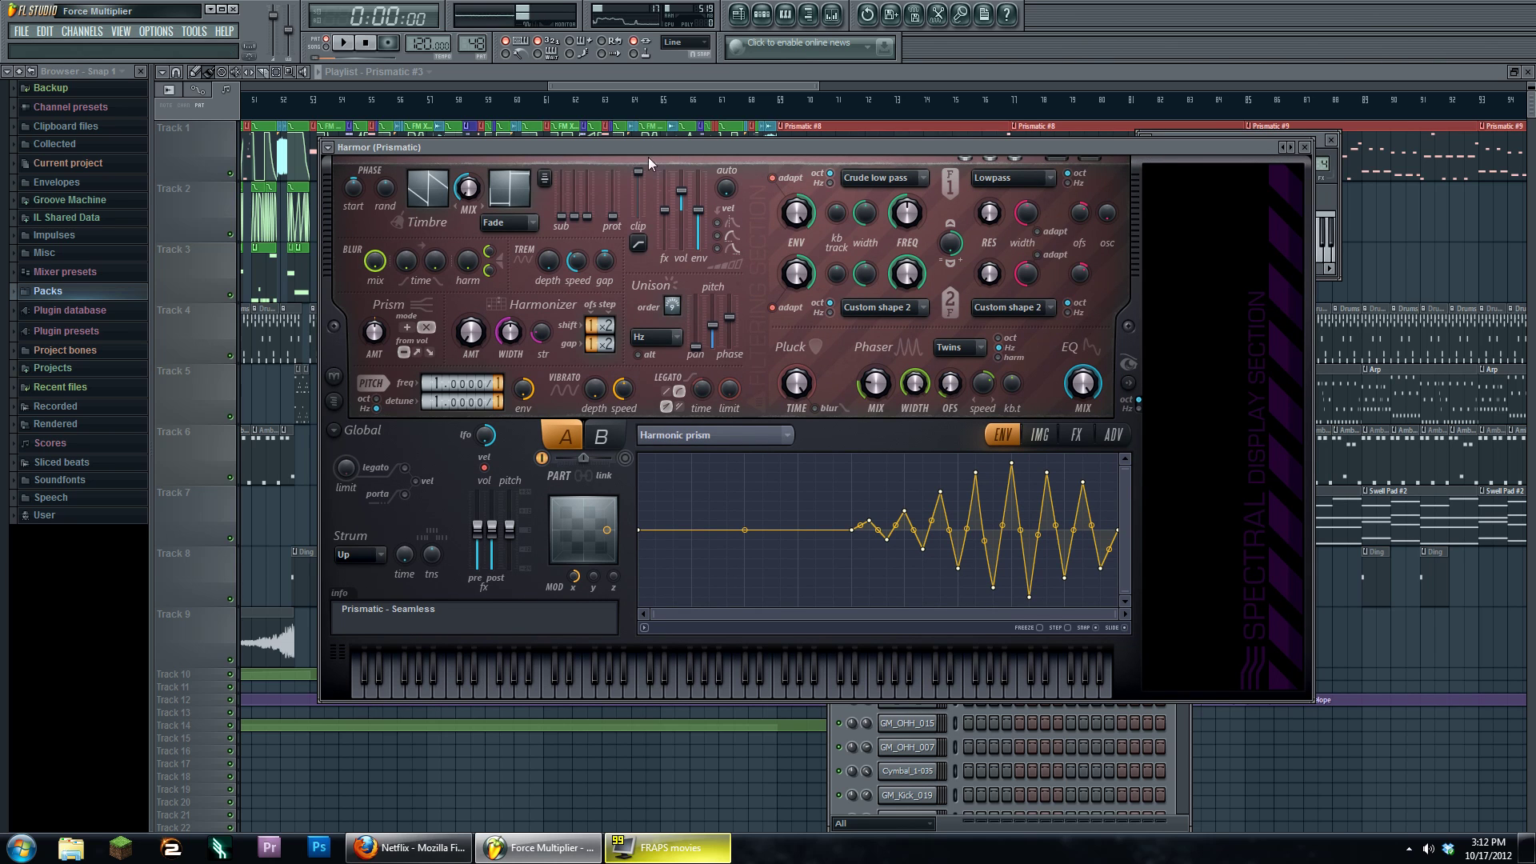
{"action": "left_click_drag", "start_coordinate": [642, 144], "coordinate": [646, 138]}
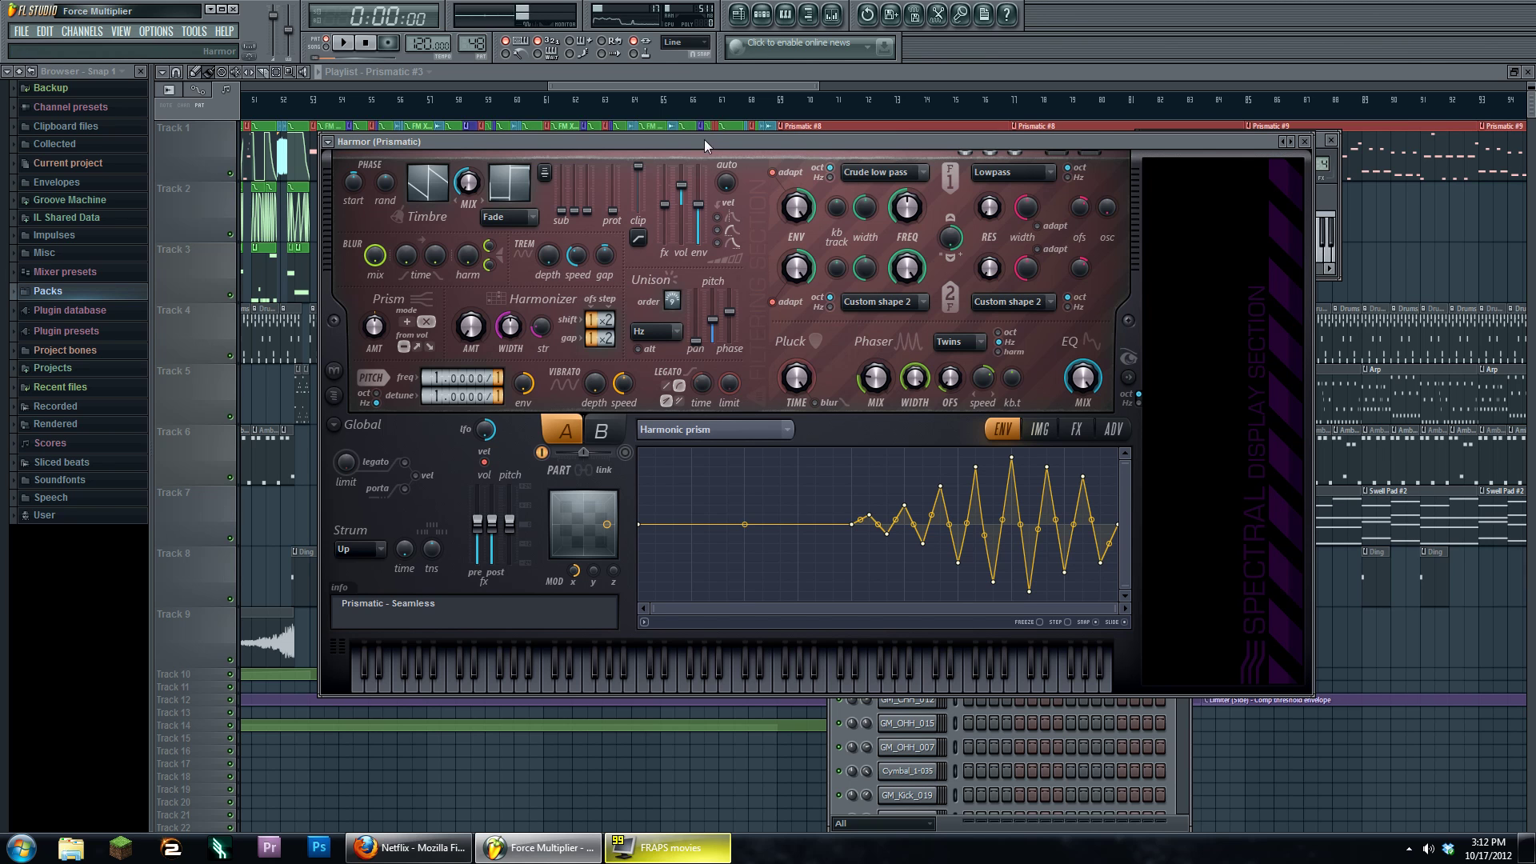
{"action": "left_click_drag", "start_coordinate": [704, 139], "coordinate": [705, 132]}
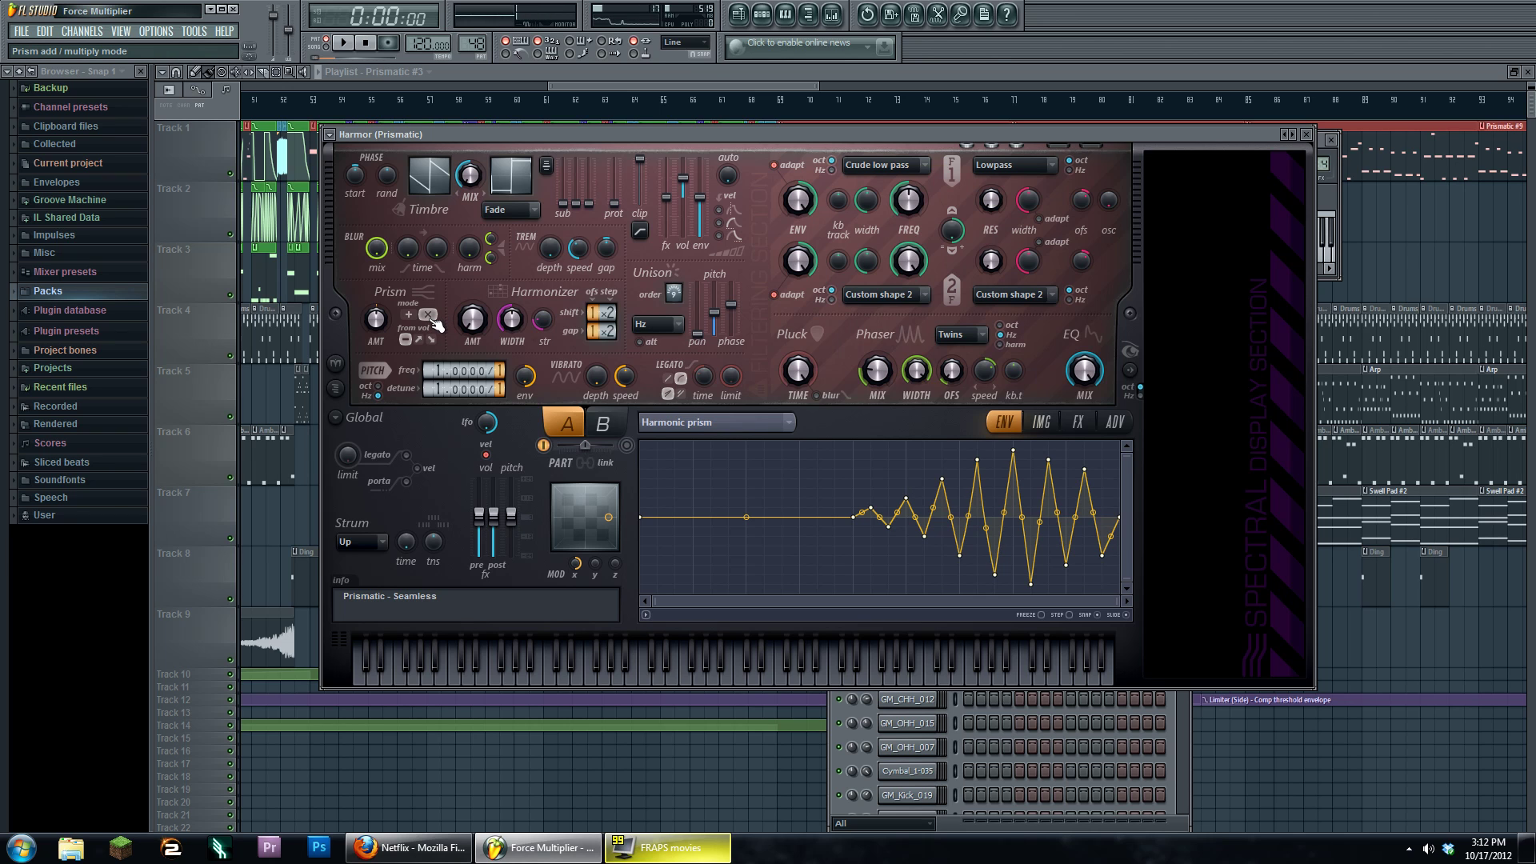
Switch Harmor's Prism mode to add and back to multiply.
{"action": "left_click", "coordinate": [409, 316]}
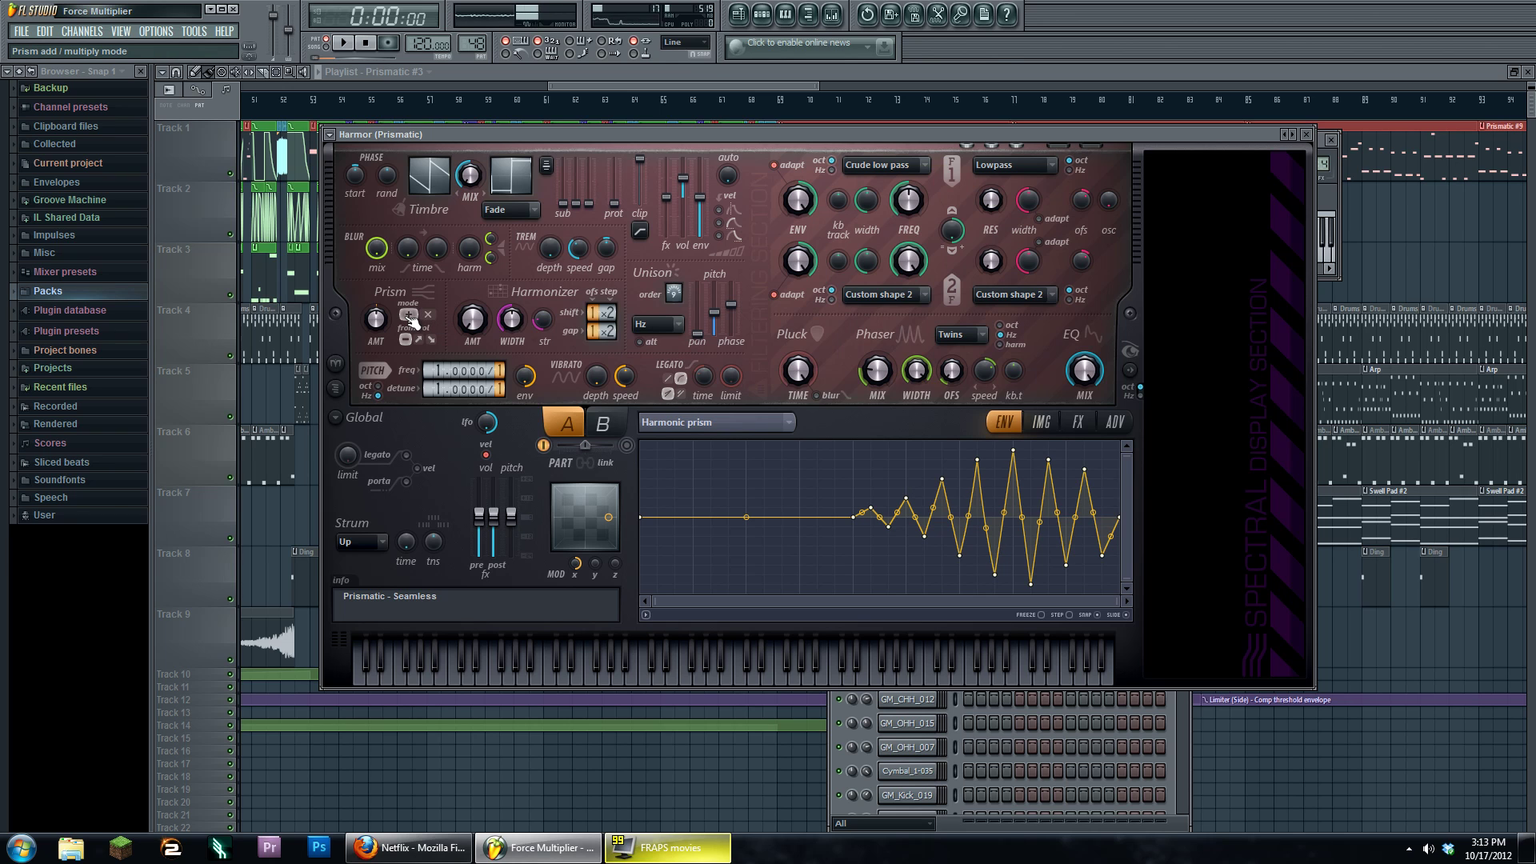
{"action": "left_click", "coordinate": [429, 314]}
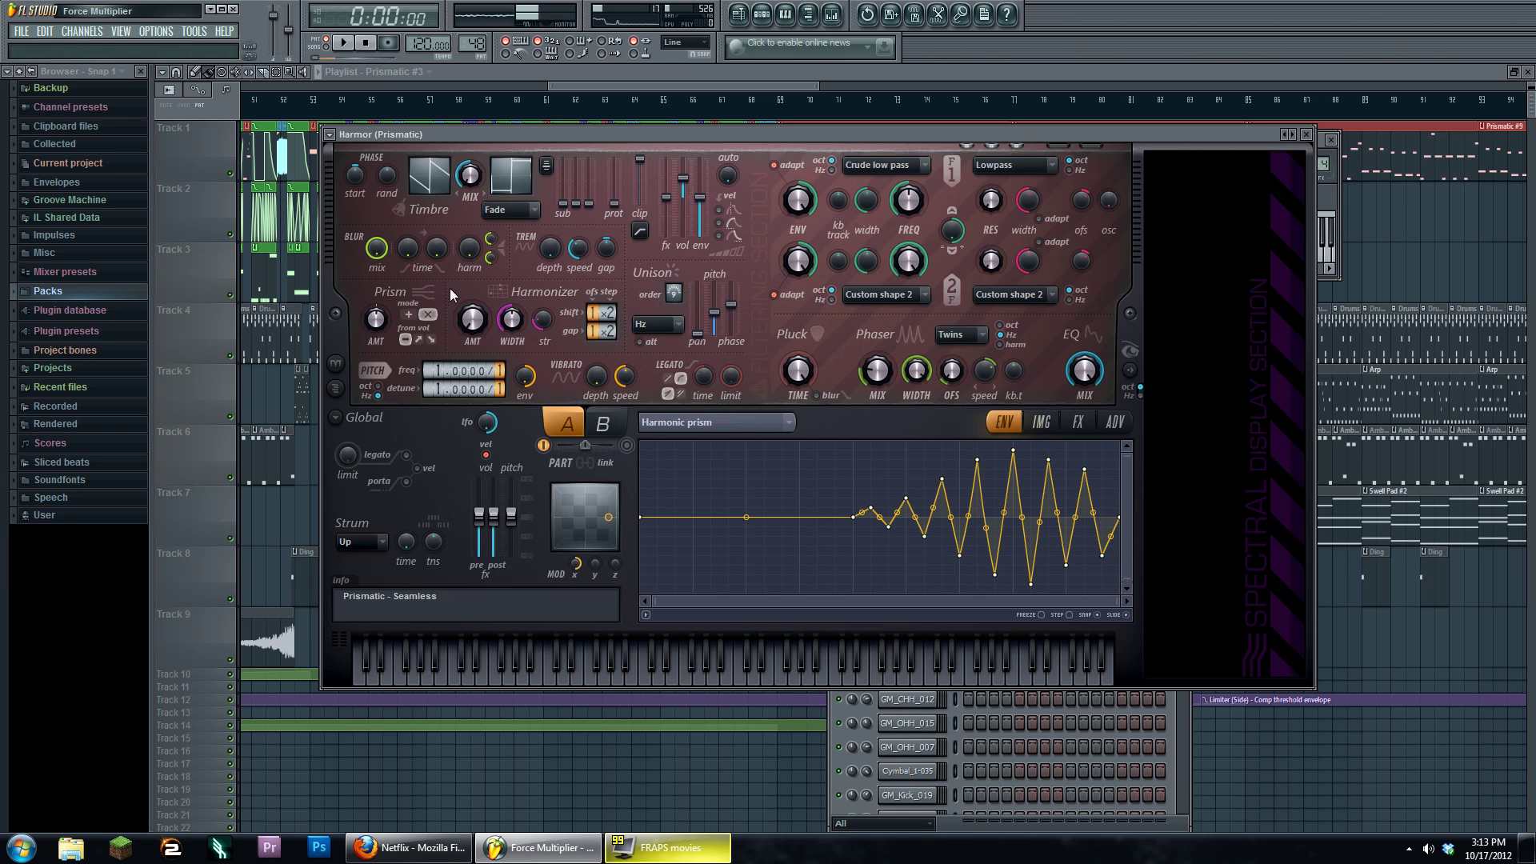
Audition low notes of the Prismatic patch on Harmor's keyboard and view the options for unison pitch thickness.
{"action": "left_click_drag", "start_coordinate": [539, 659], "coordinate": [372, 672]}
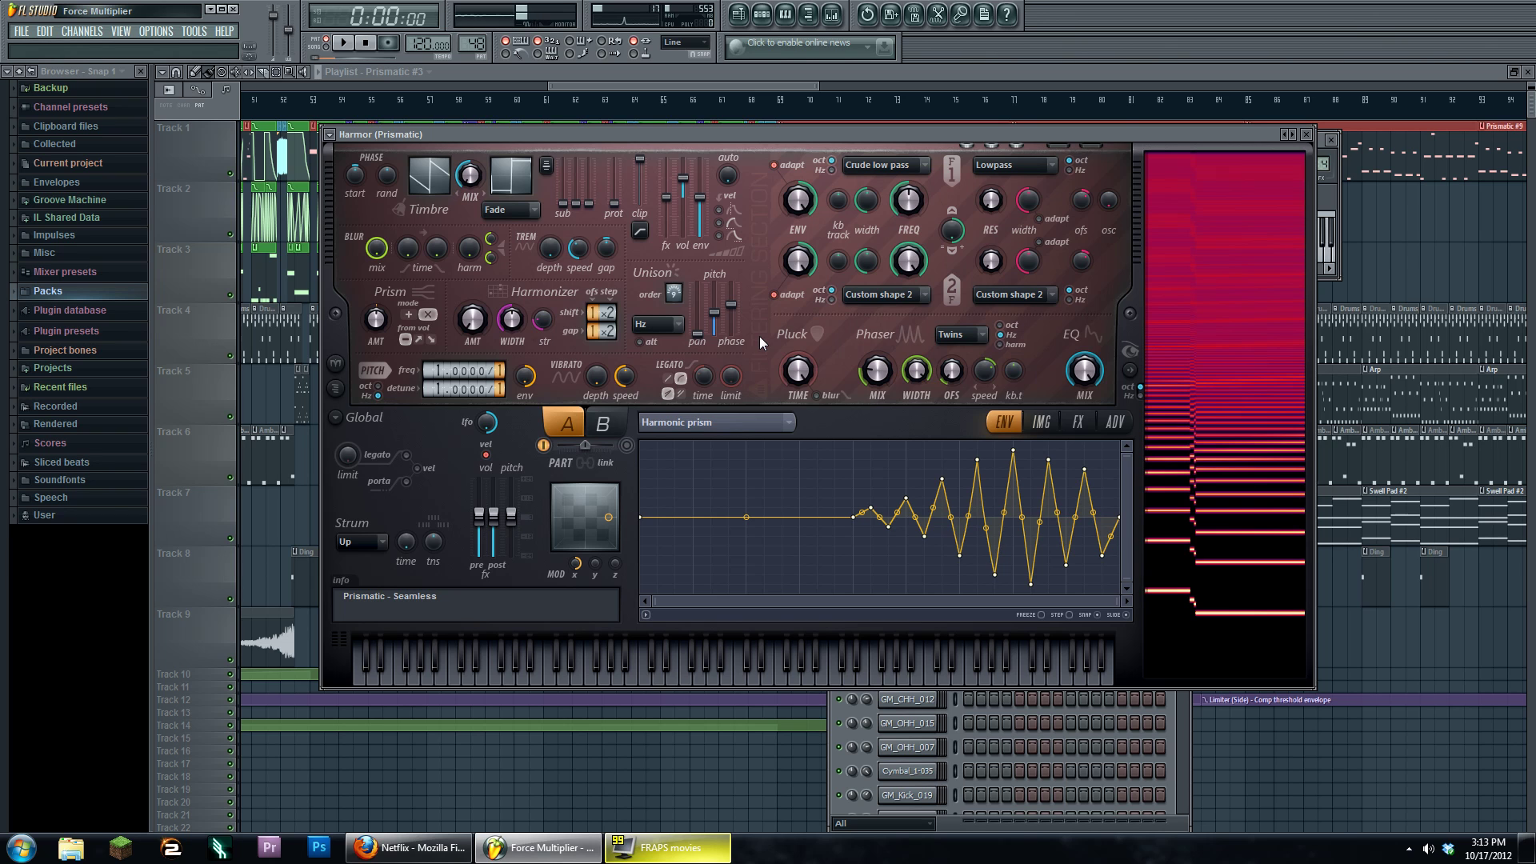
{"action": "left_click", "coordinate": [389, 673]}
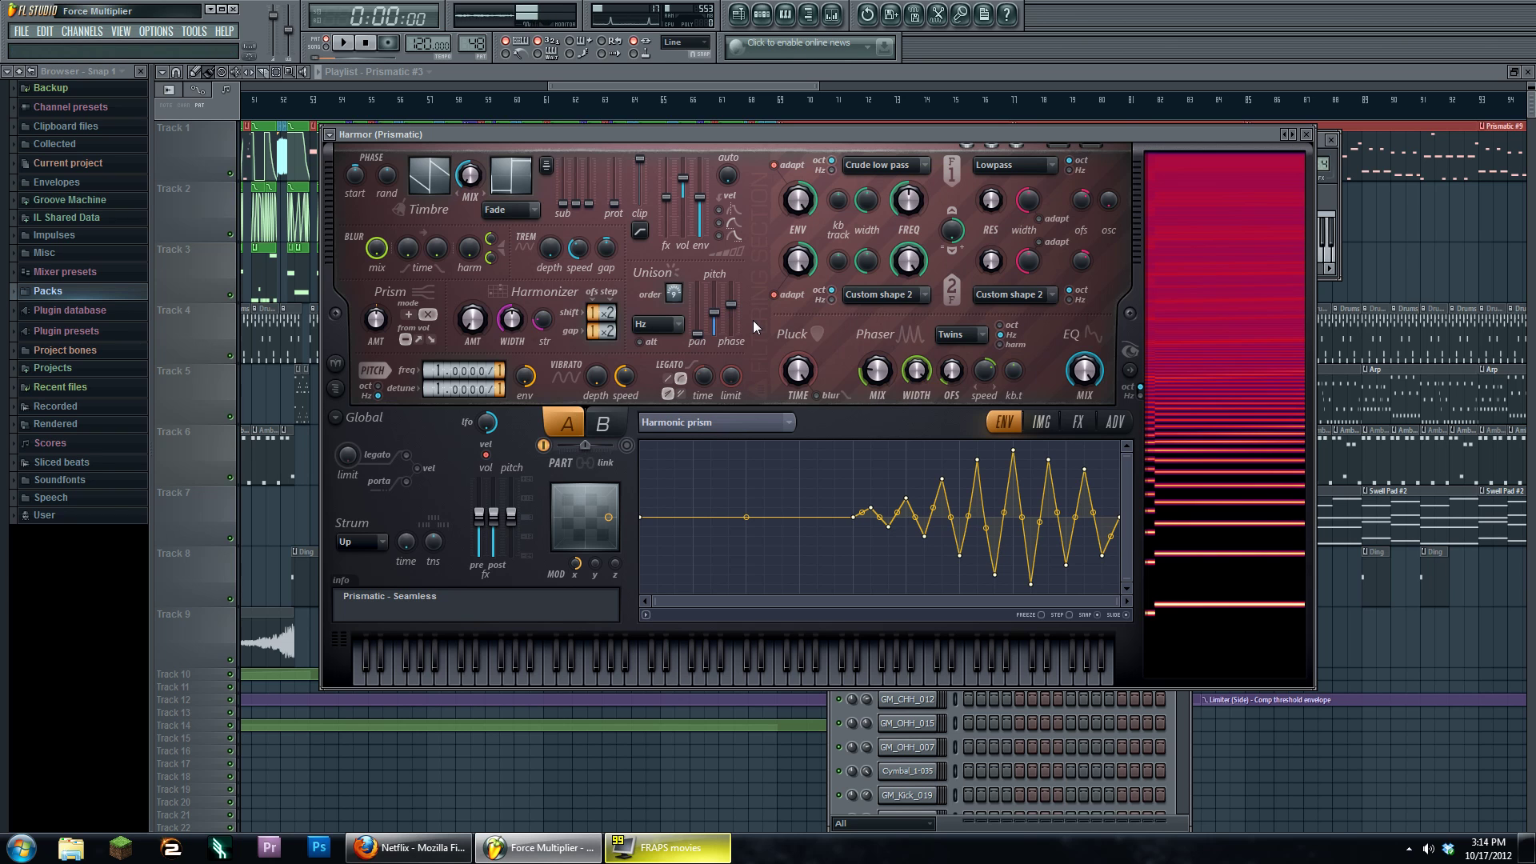
{"action": "right_click", "coordinate": [716, 313]}
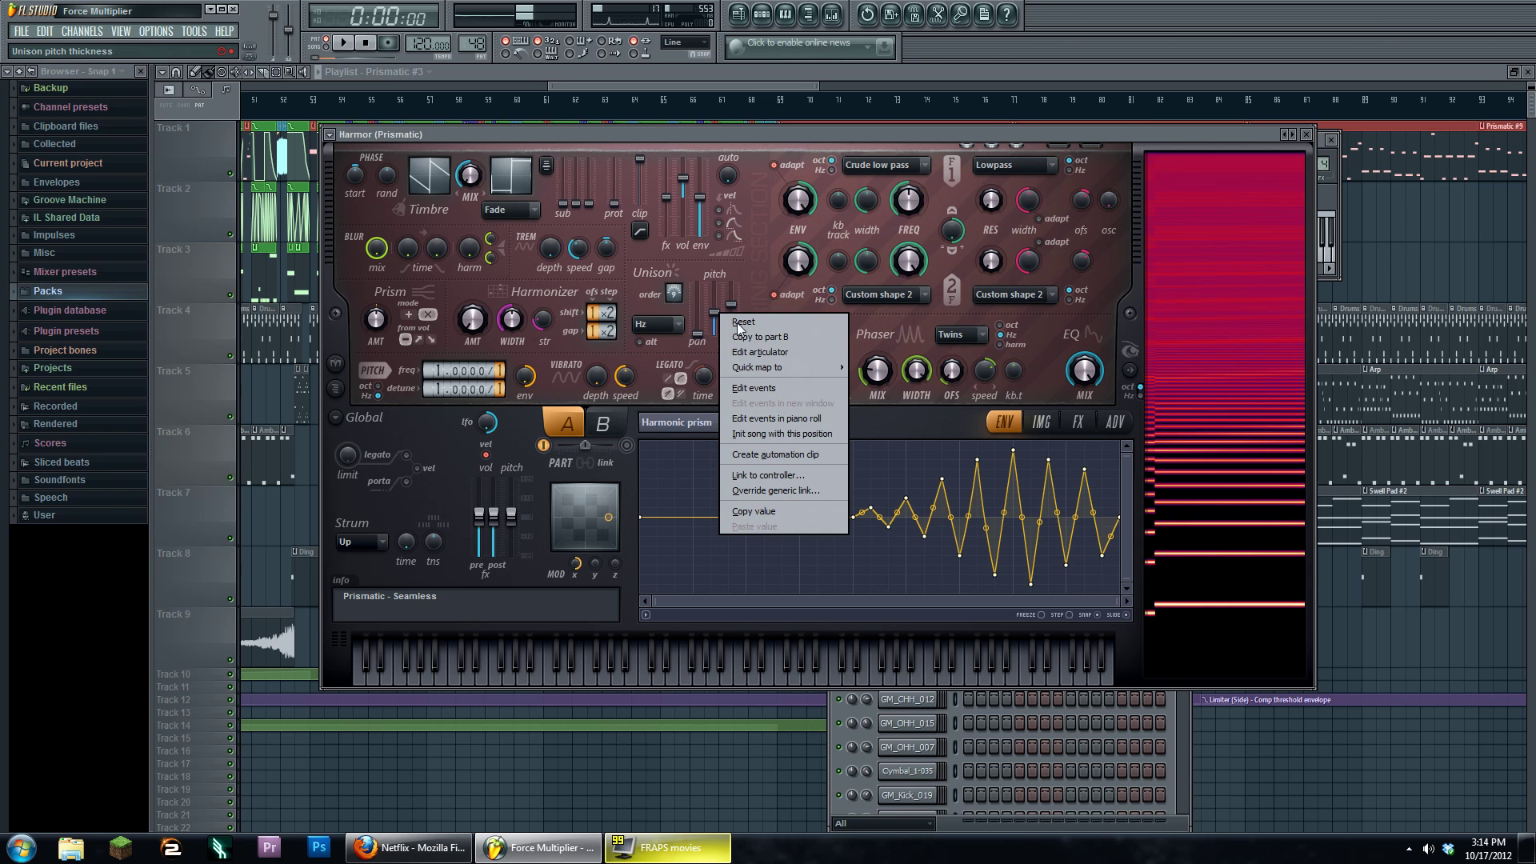
{"action": "left_click", "coordinate": [752, 257]}
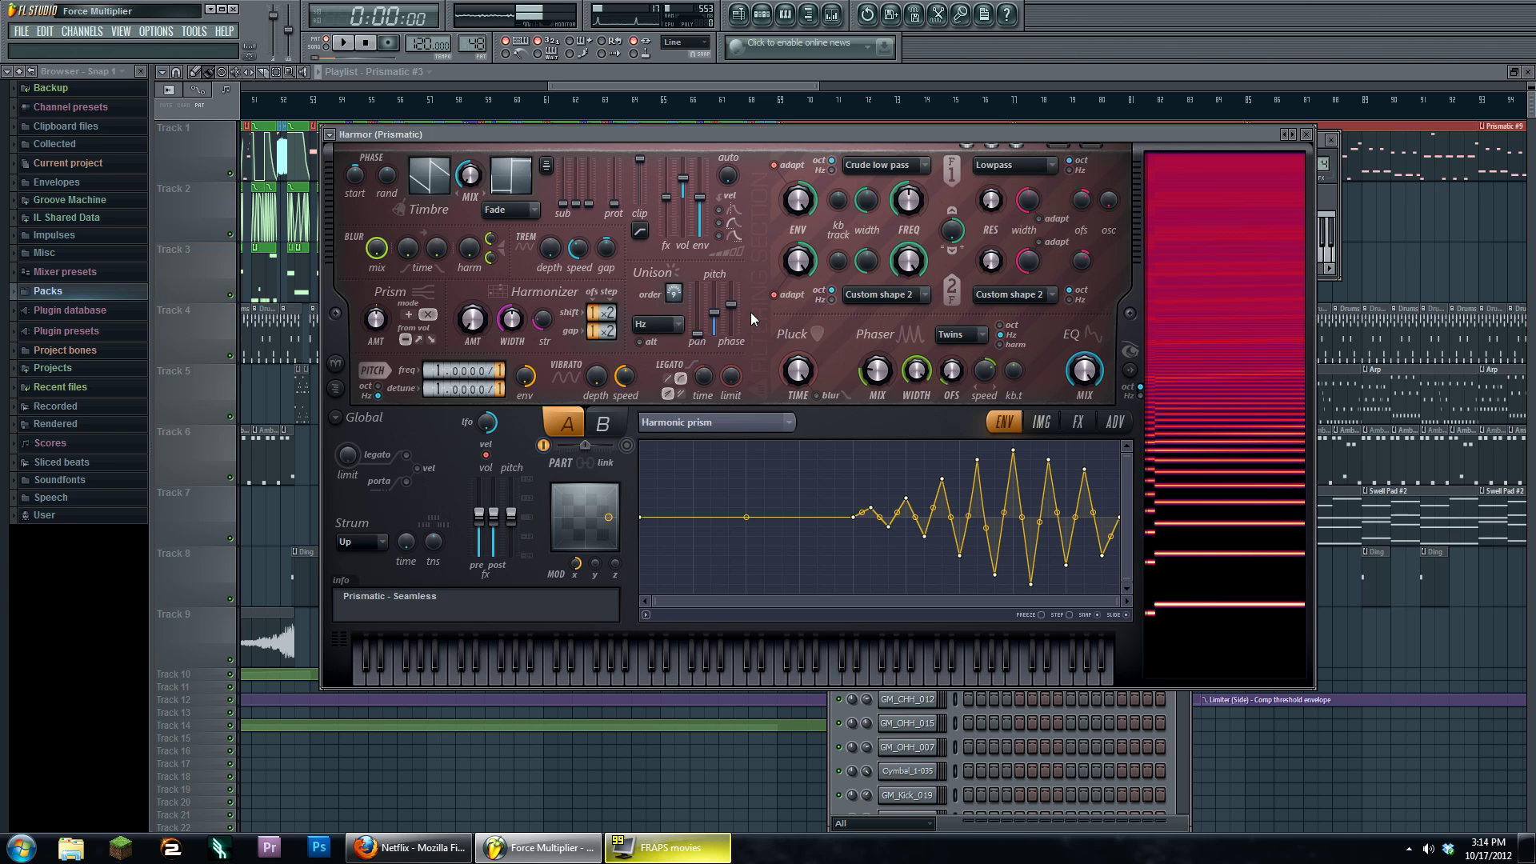
{"action": "left_click", "coordinate": [391, 672]}
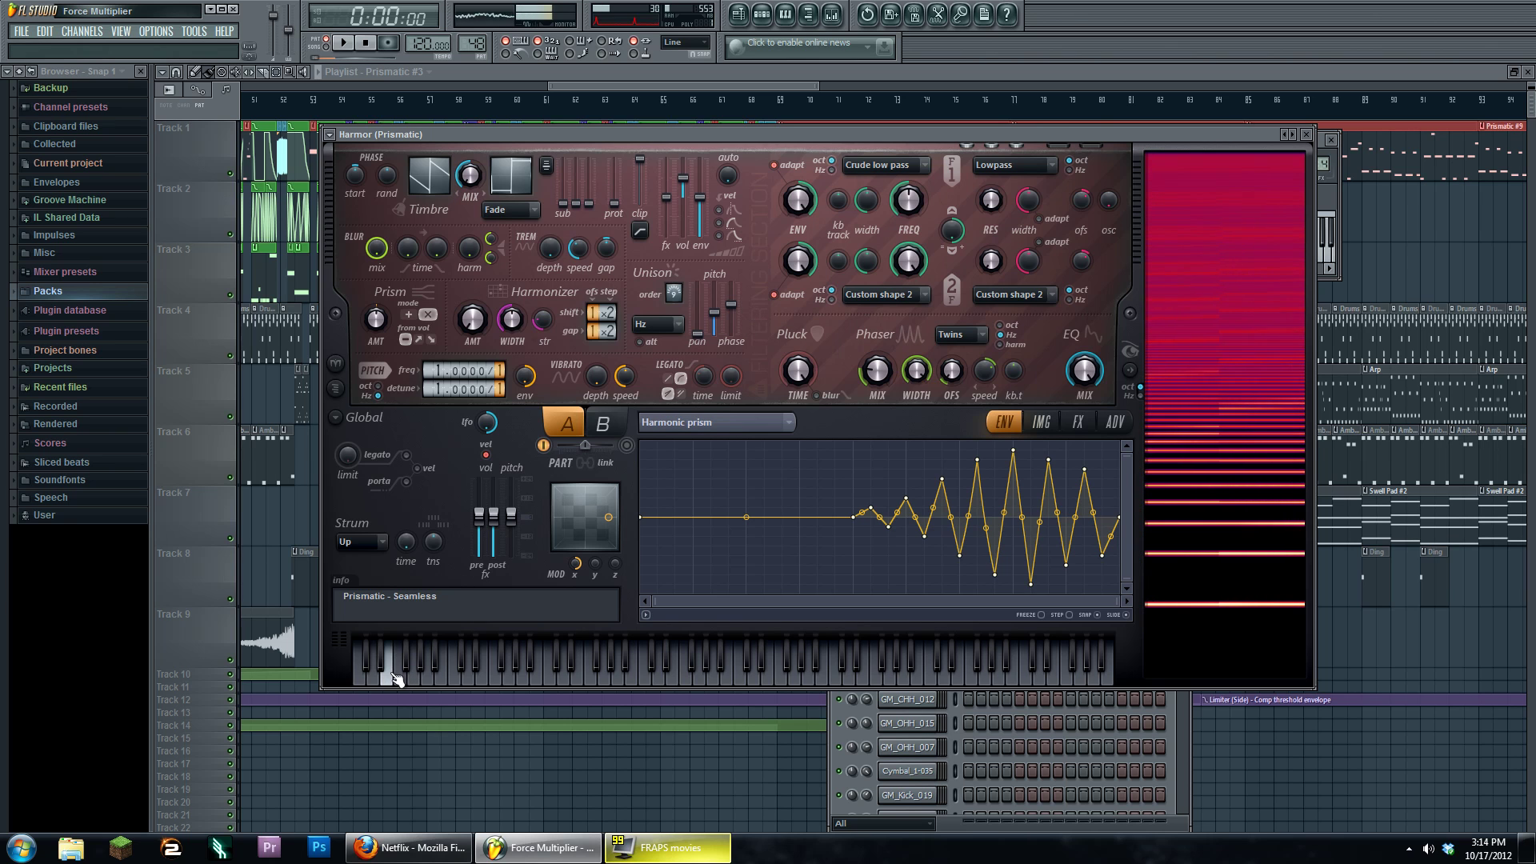
Play a few more low notes of the Prismatic patch on Harmor's keyboard and close the open windows to return to the playlist.
{"action": "left_click", "coordinate": [372, 676]}
{"action": "left_click", "coordinate": [361, 677]}
{"action": "left_click", "coordinate": [416, 678]}
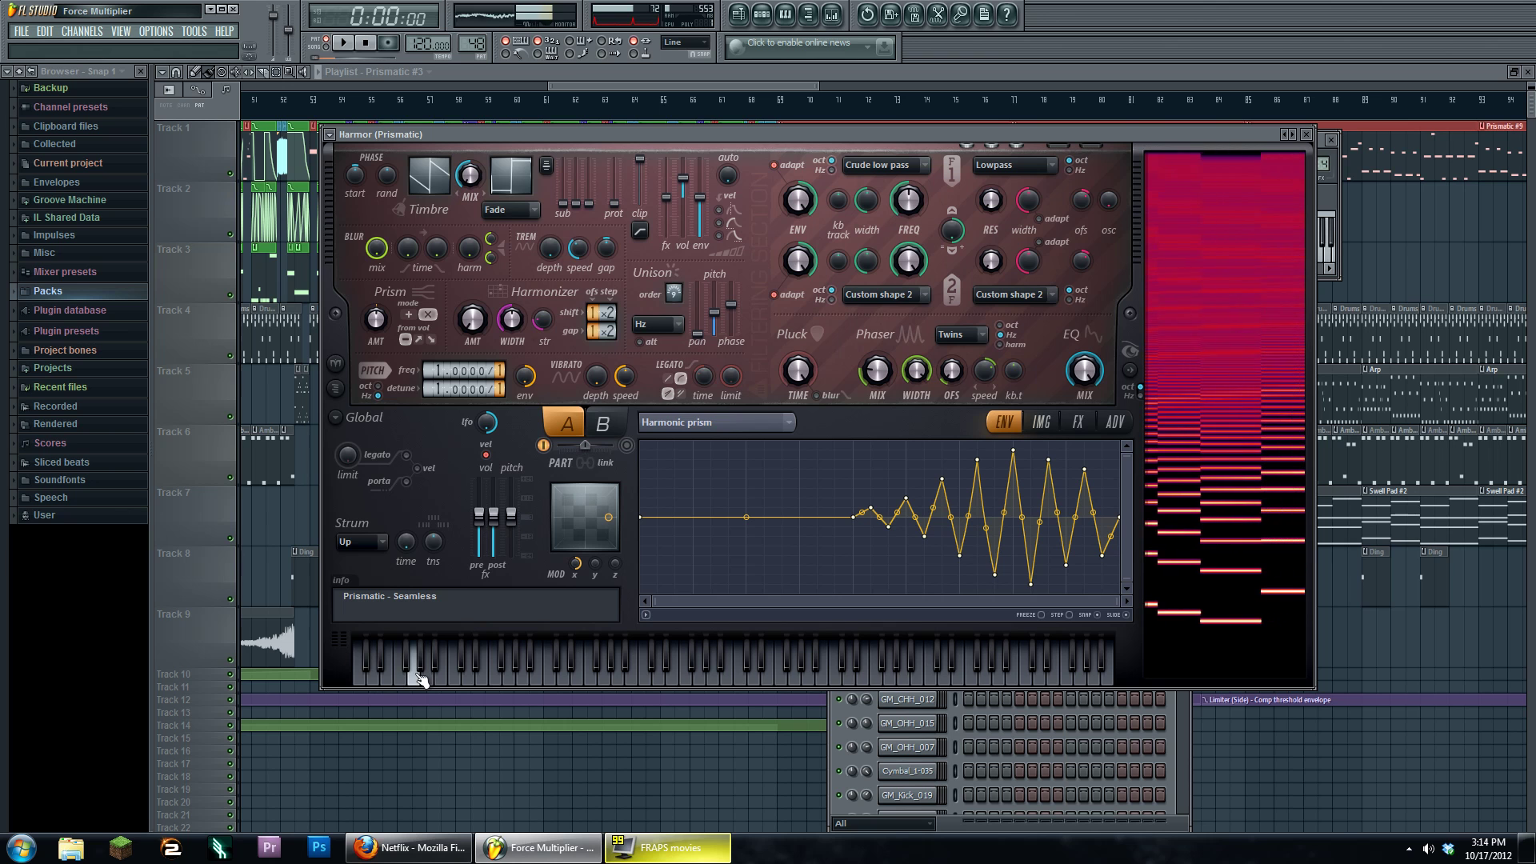
{"action": "key", "text": "Escape"}
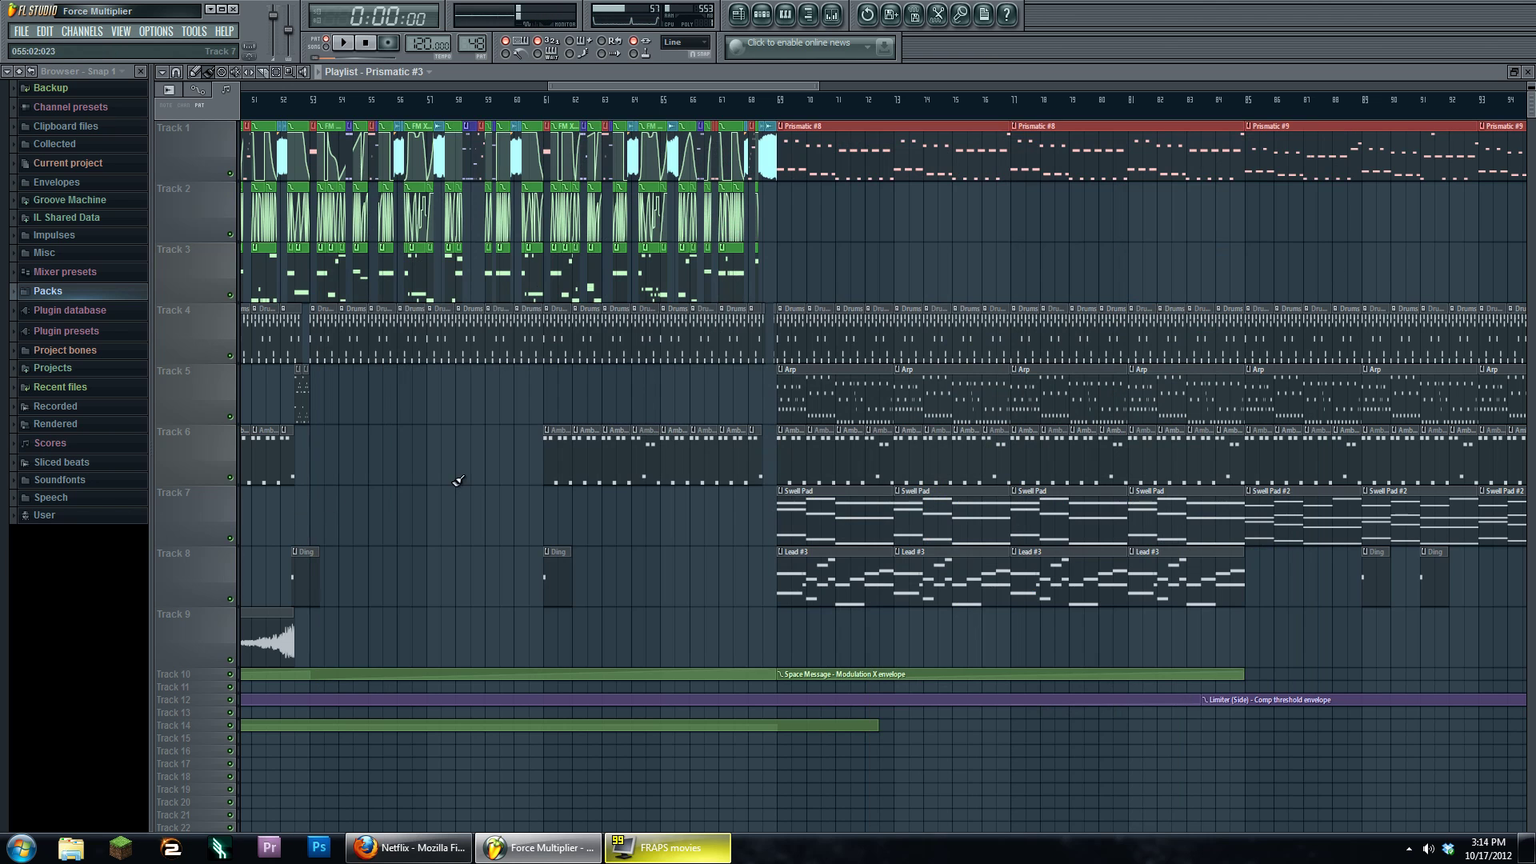
Play the song from the start of the first Prismatic #9 clip and pause it after a short listen.
{"action": "scroll", "coordinate": [651, 251], "scroll_direction": "down", "scroll_amount": 6}
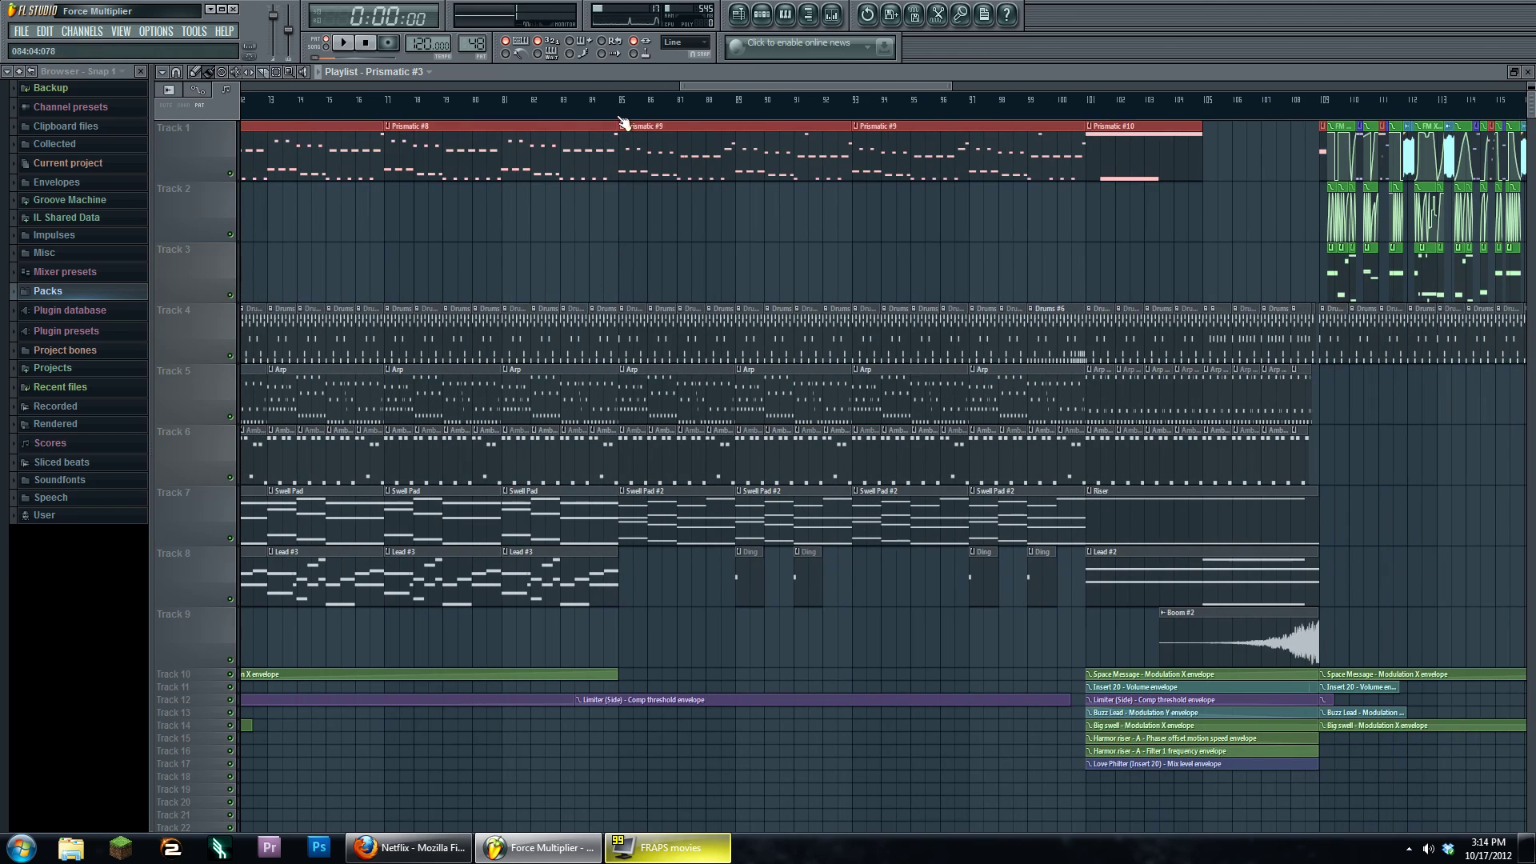
{"action": "left_click", "coordinate": [621, 118]}
{"action": "left_click", "coordinate": [344, 44]}
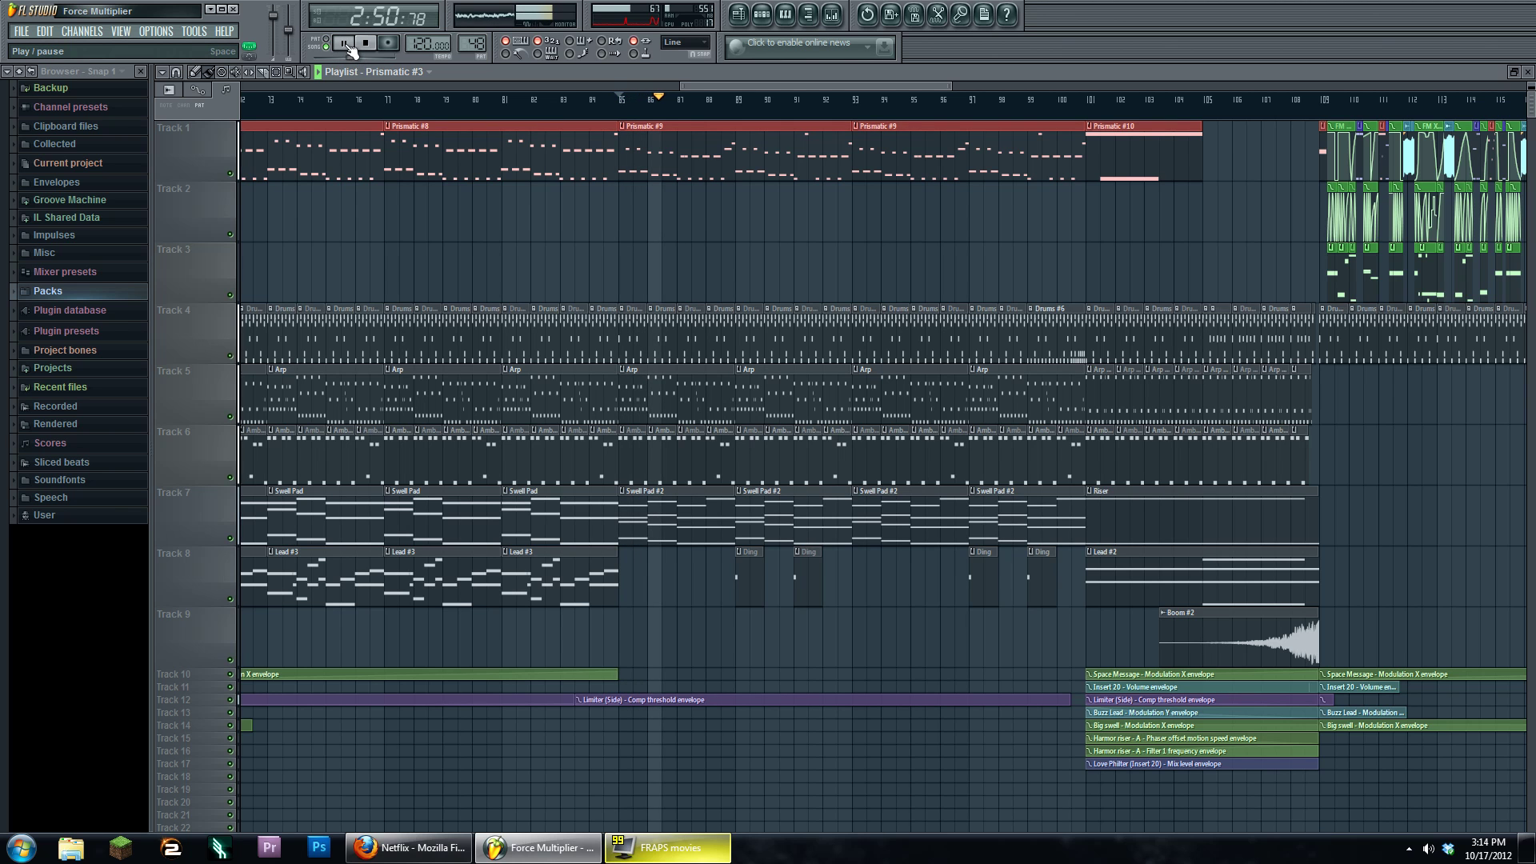
{"action": "left_click", "coordinate": [344, 44]}
Play the FM bass section that follows the Prismatic #10 clip, skipping ahead through it several times before pausing.
{"action": "scroll", "coordinate": [816, 118], "scroll_direction": "down", "scroll_amount": 5}
{"action": "left_click", "coordinate": [815, 115]}
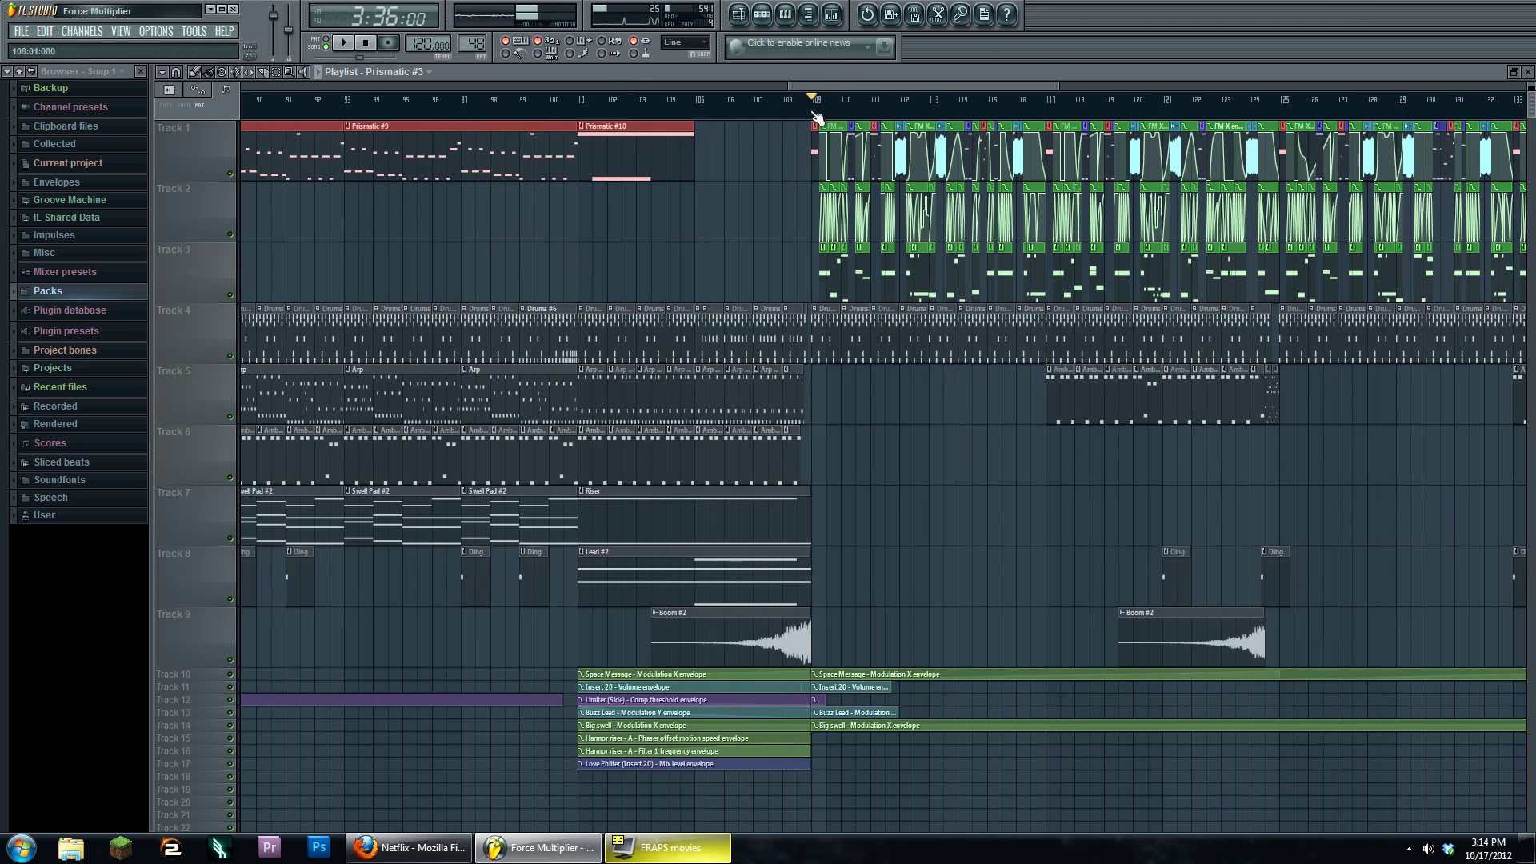
{"action": "scroll", "coordinate": [717, 274], "scroll_direction": "down", "scroll_amount": 4}
{"action": "left_click", "coordinate": [346, 45]}
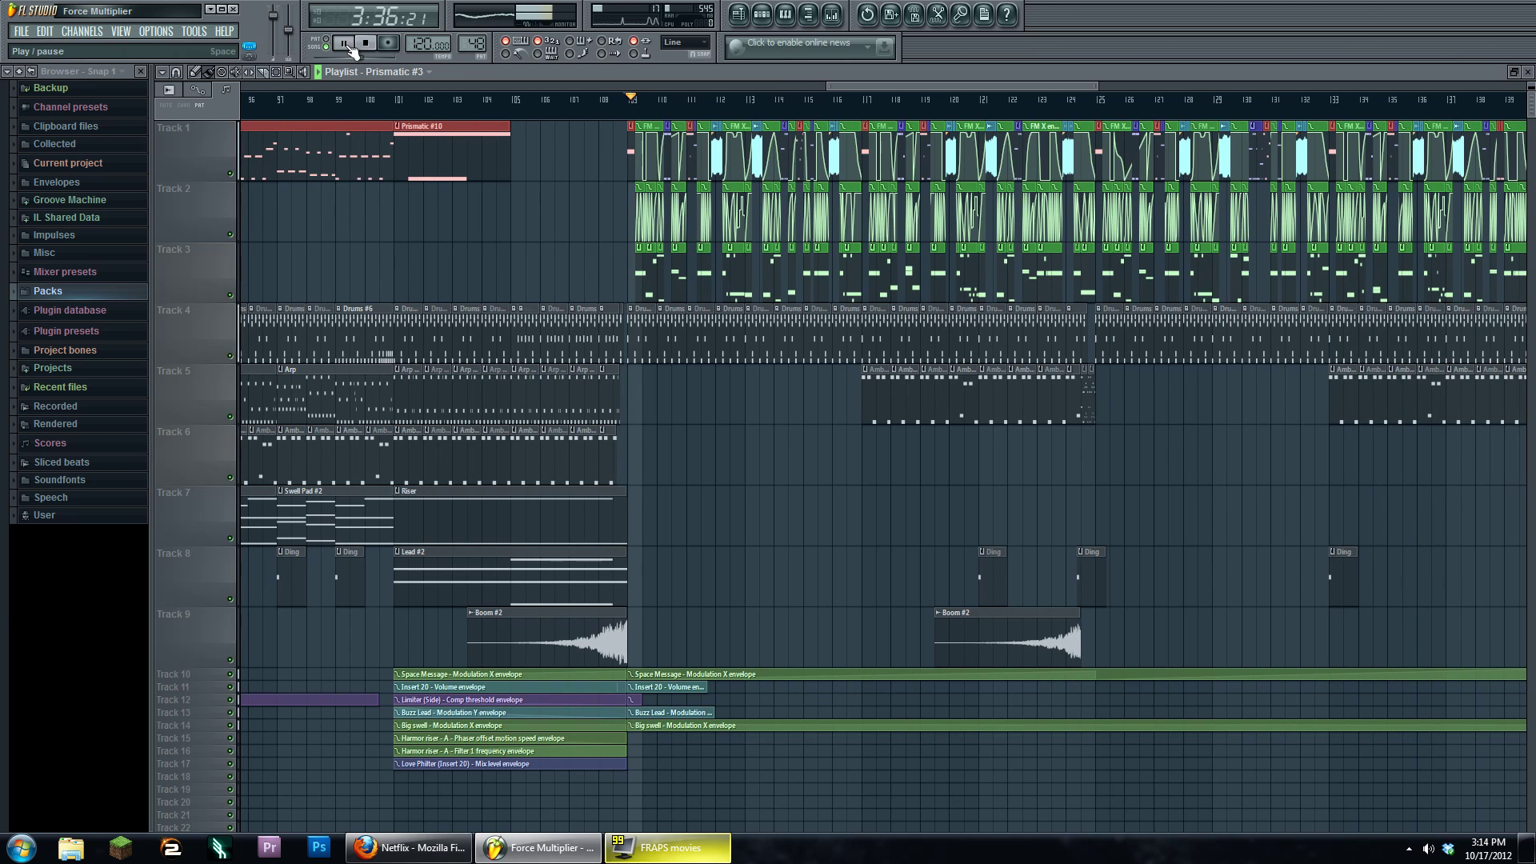
{"action": "left_click", "coordinate": [806, 116]}
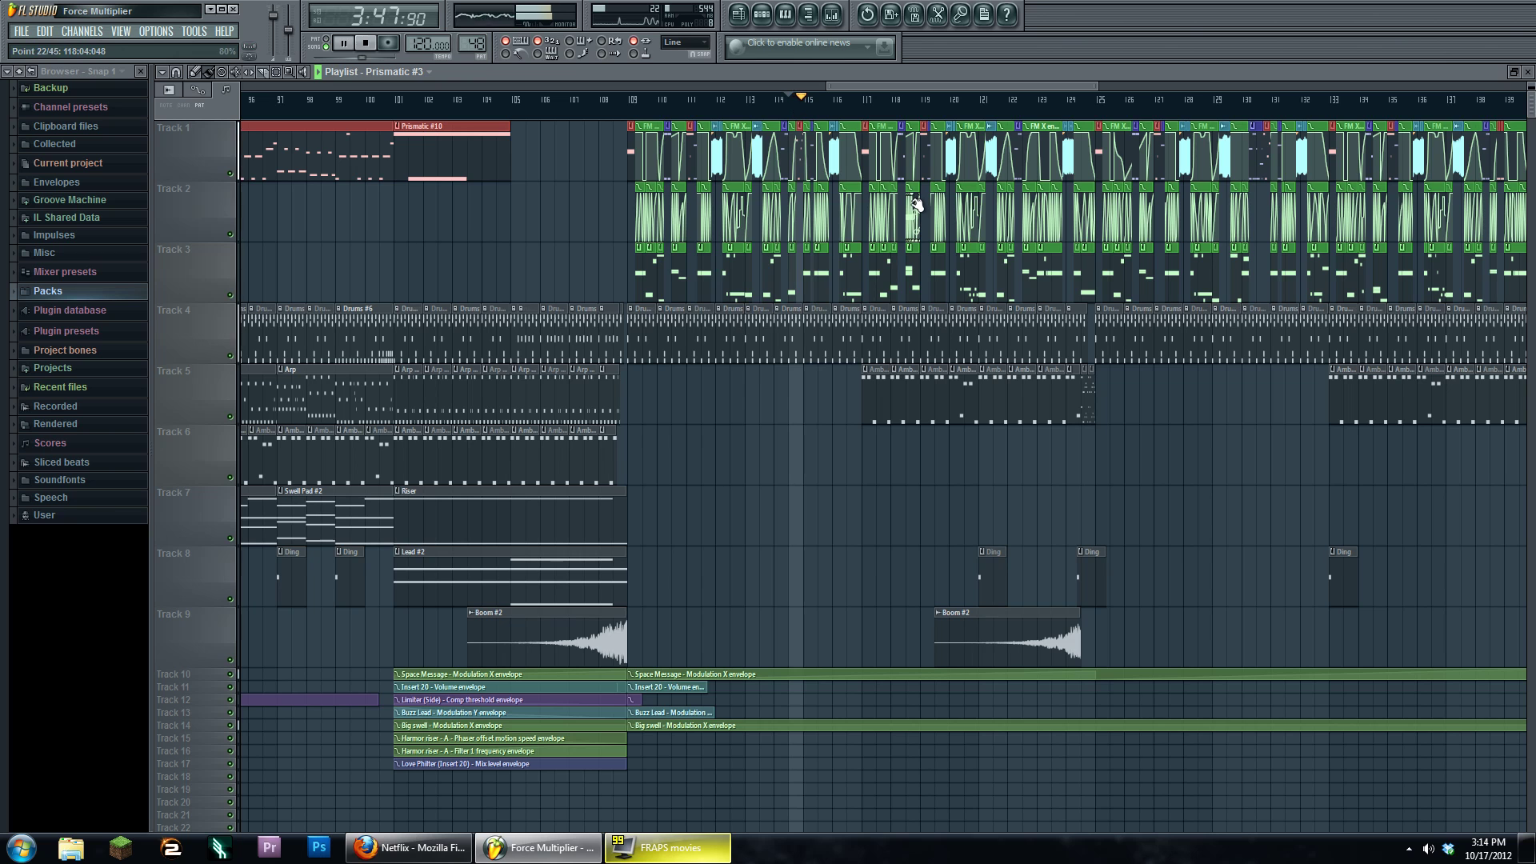
{"action": "left_click", "coordinate": [1157, 114]}
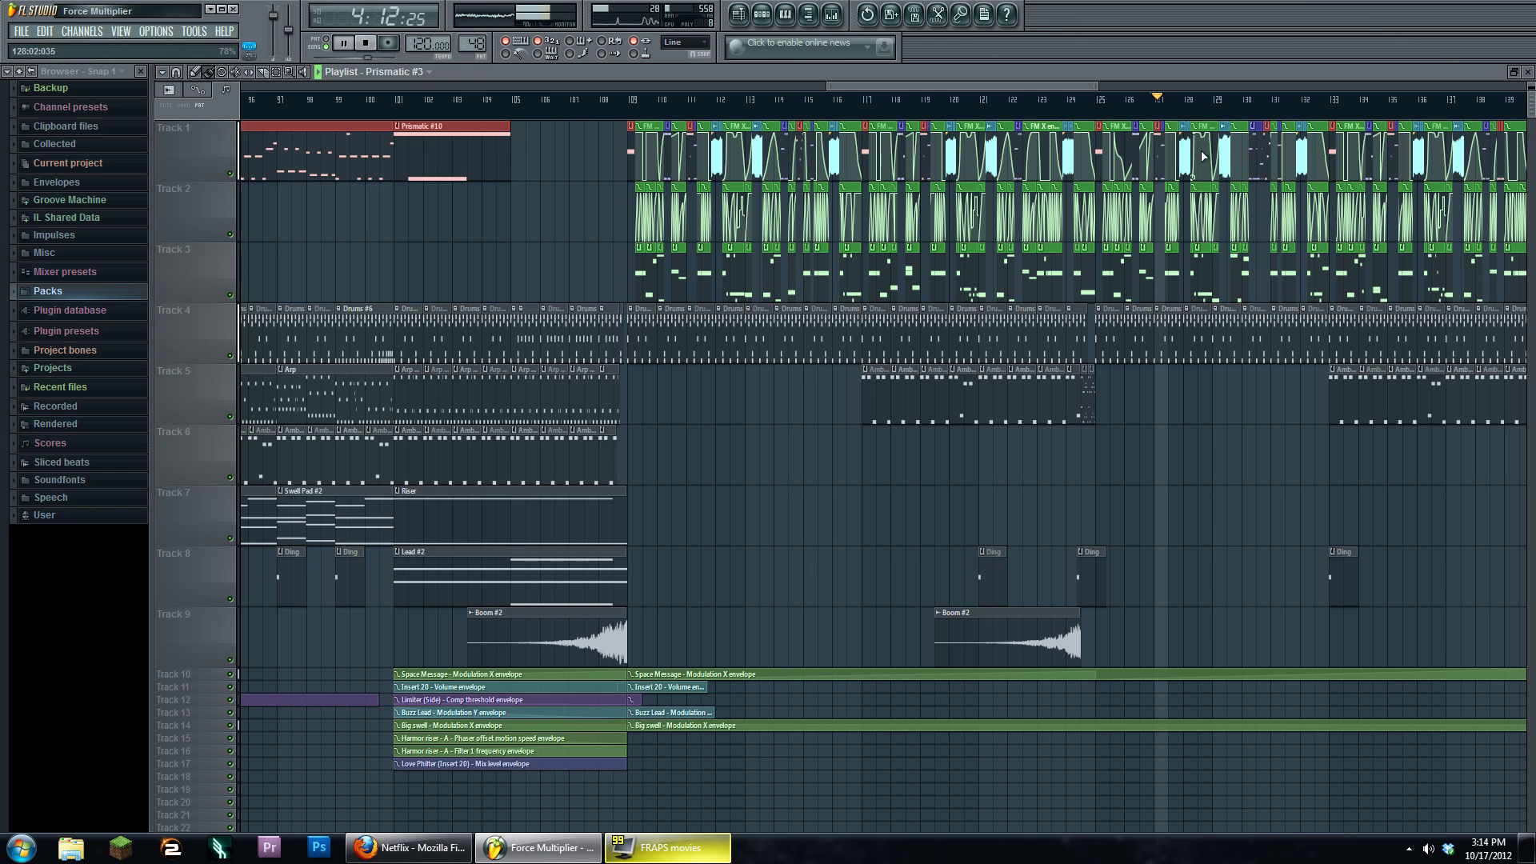
{"action": "left_click", "coordinate": [1262, 115]}
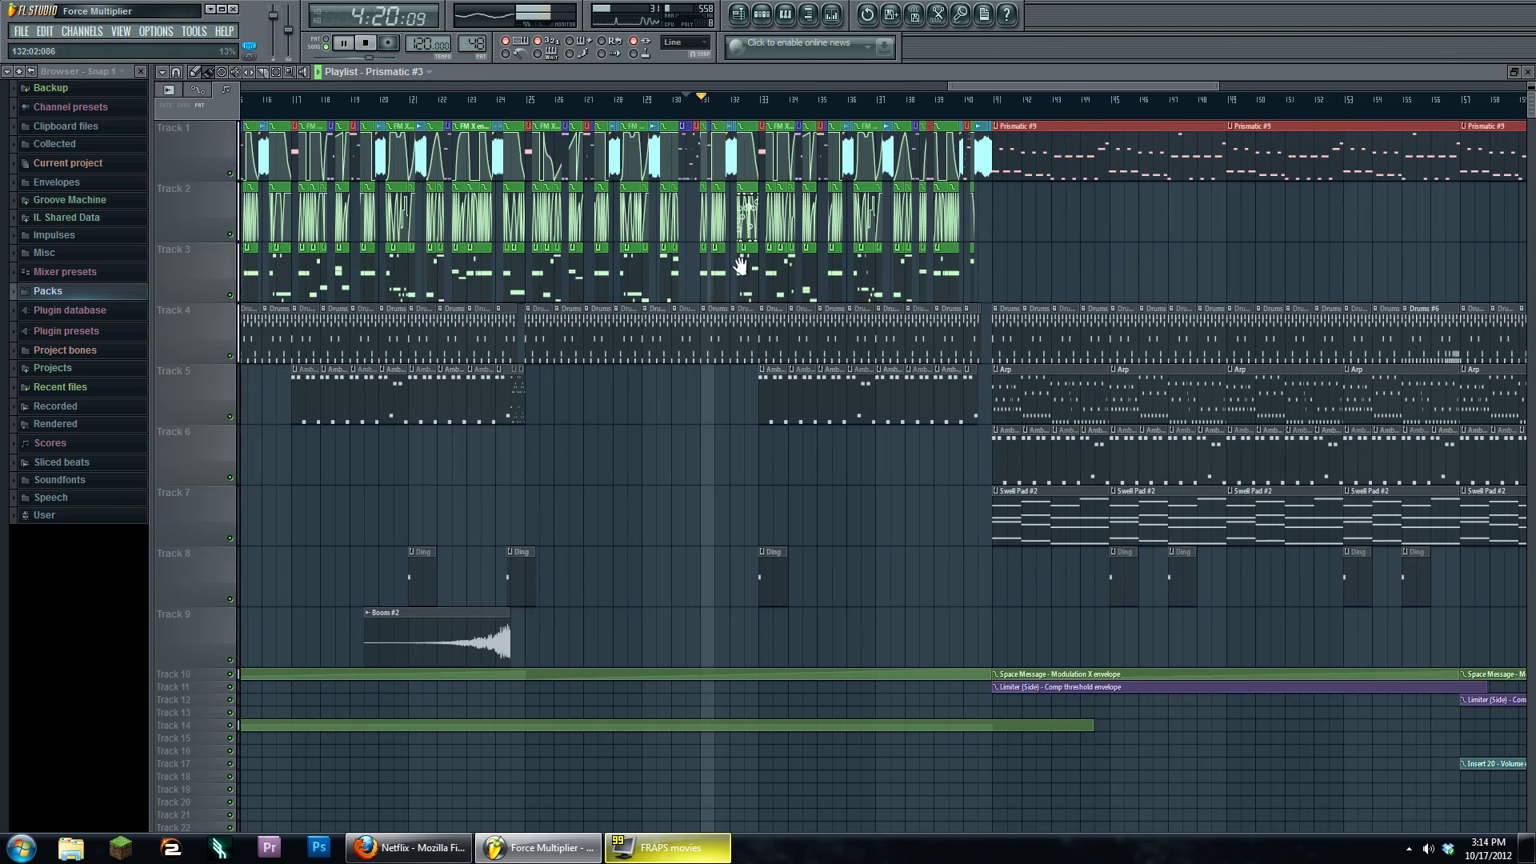
{"action": "left_click", "coordinate": [343, 44]}
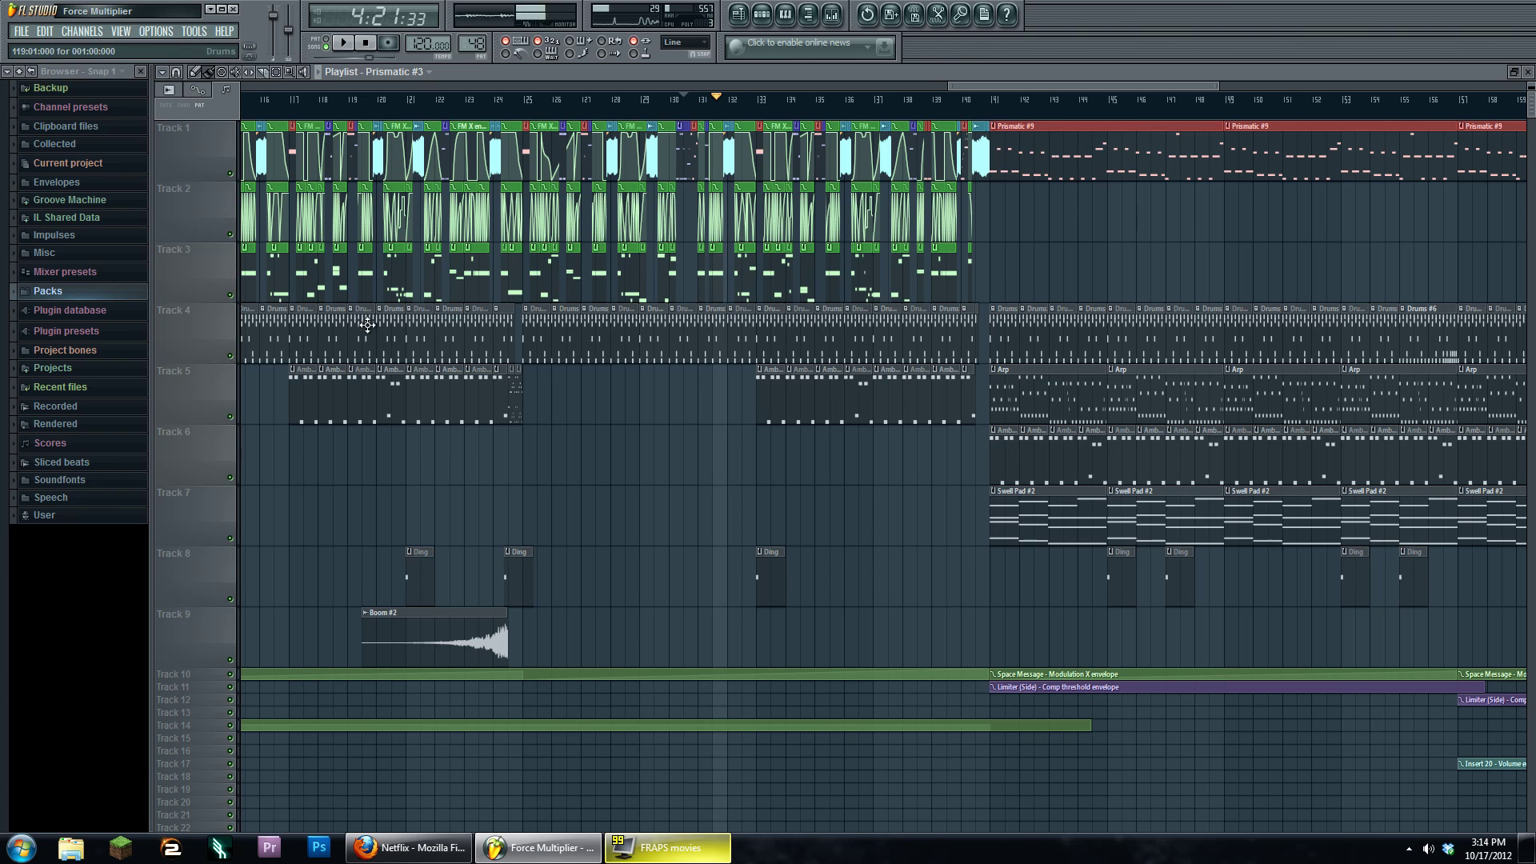
Open the channel settings of the Force Bass 4 audio clip in the earlier FM bass section, preview its sample, and close them.
{"action": "scroll", "coordinate": [366, 324], "scroll_direction": "up", "scroll_amount": 15}
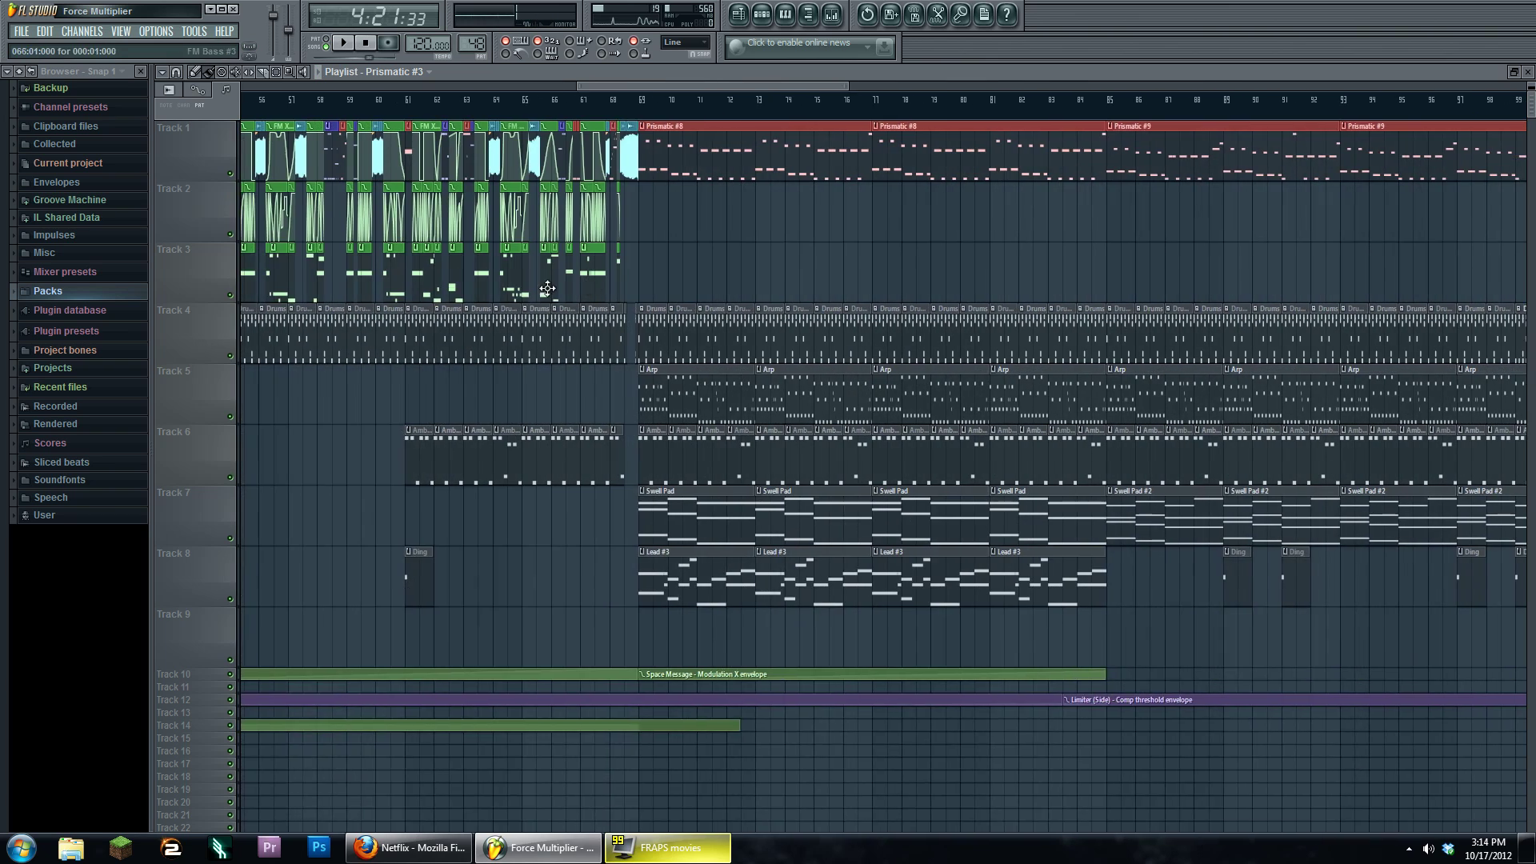
{"action": "scroll", "coordinate": [547, 288], "scroll_direction": "up", "scroll_amount": 6}
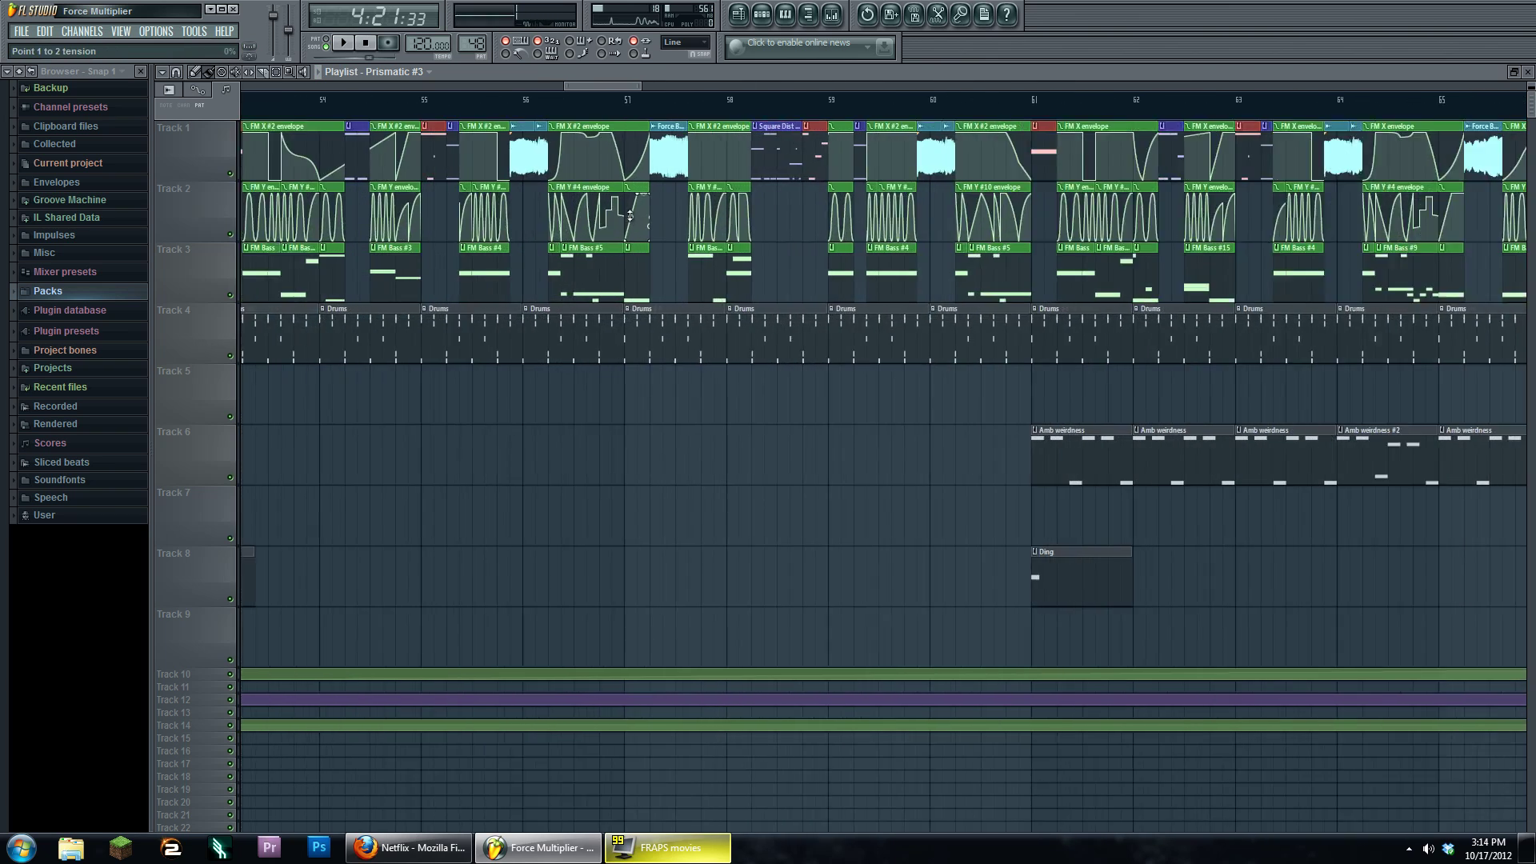
{"action": "scroll", "coordinate": [630, 214], "scroll_direction": "up", "scroll_amount": 1}
{"action": "double_click", "coordinate": [673, 144]}
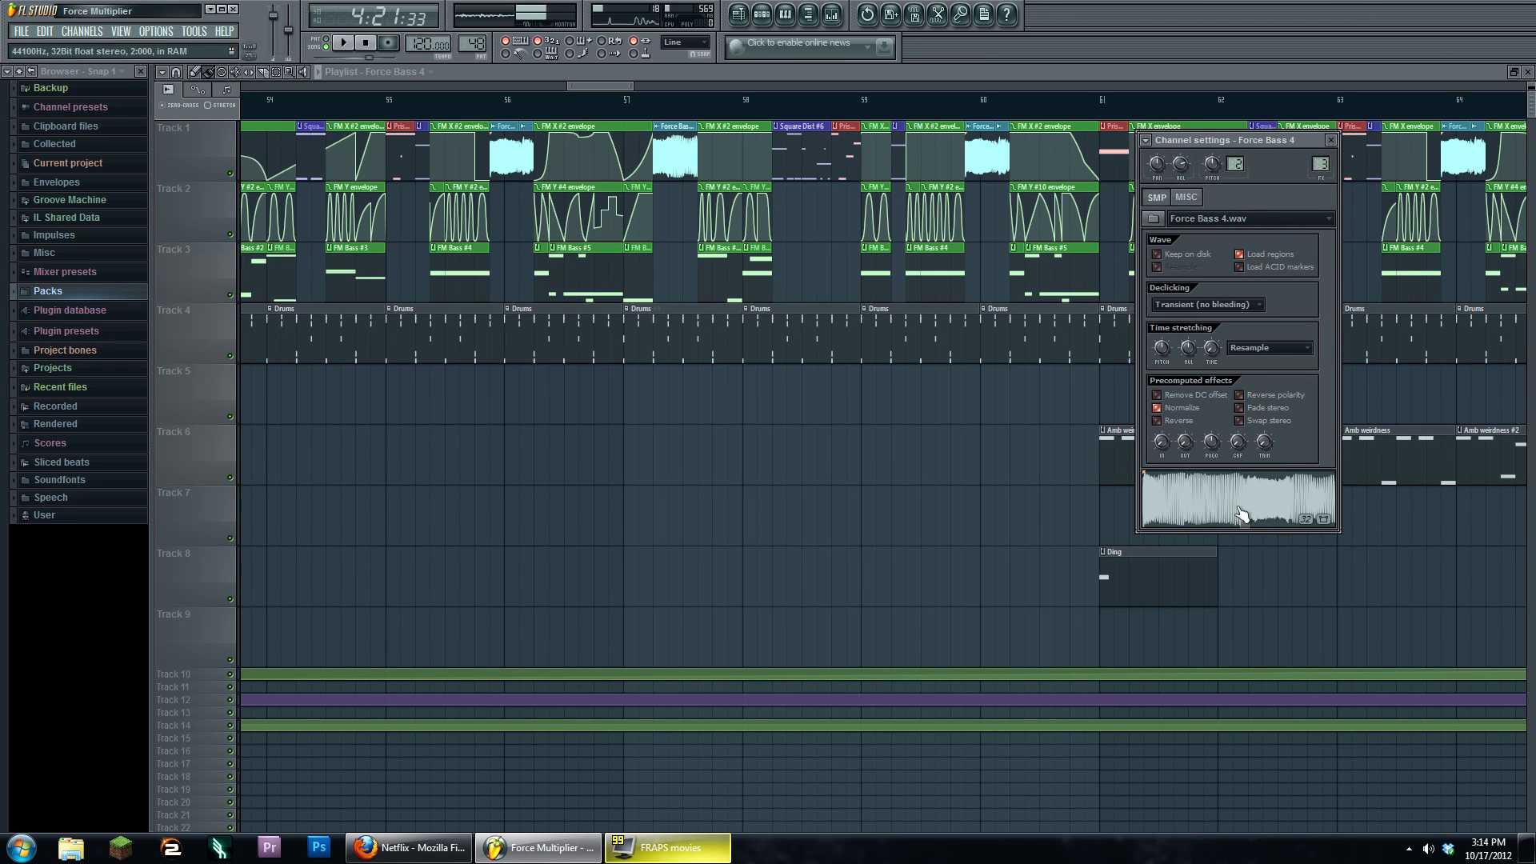
{"action": "left_click", "coordinate": [371, 49]}
{"action": "key", "text": "Escape"}
Open the Square Dist channel's Harmor synth from the step sequencer, audition a note, and reposition its window over the playlist.
{"action": "scroll", "coordinate": [947, 514], "scroll_direction": "left", "scroll_amount": 3}
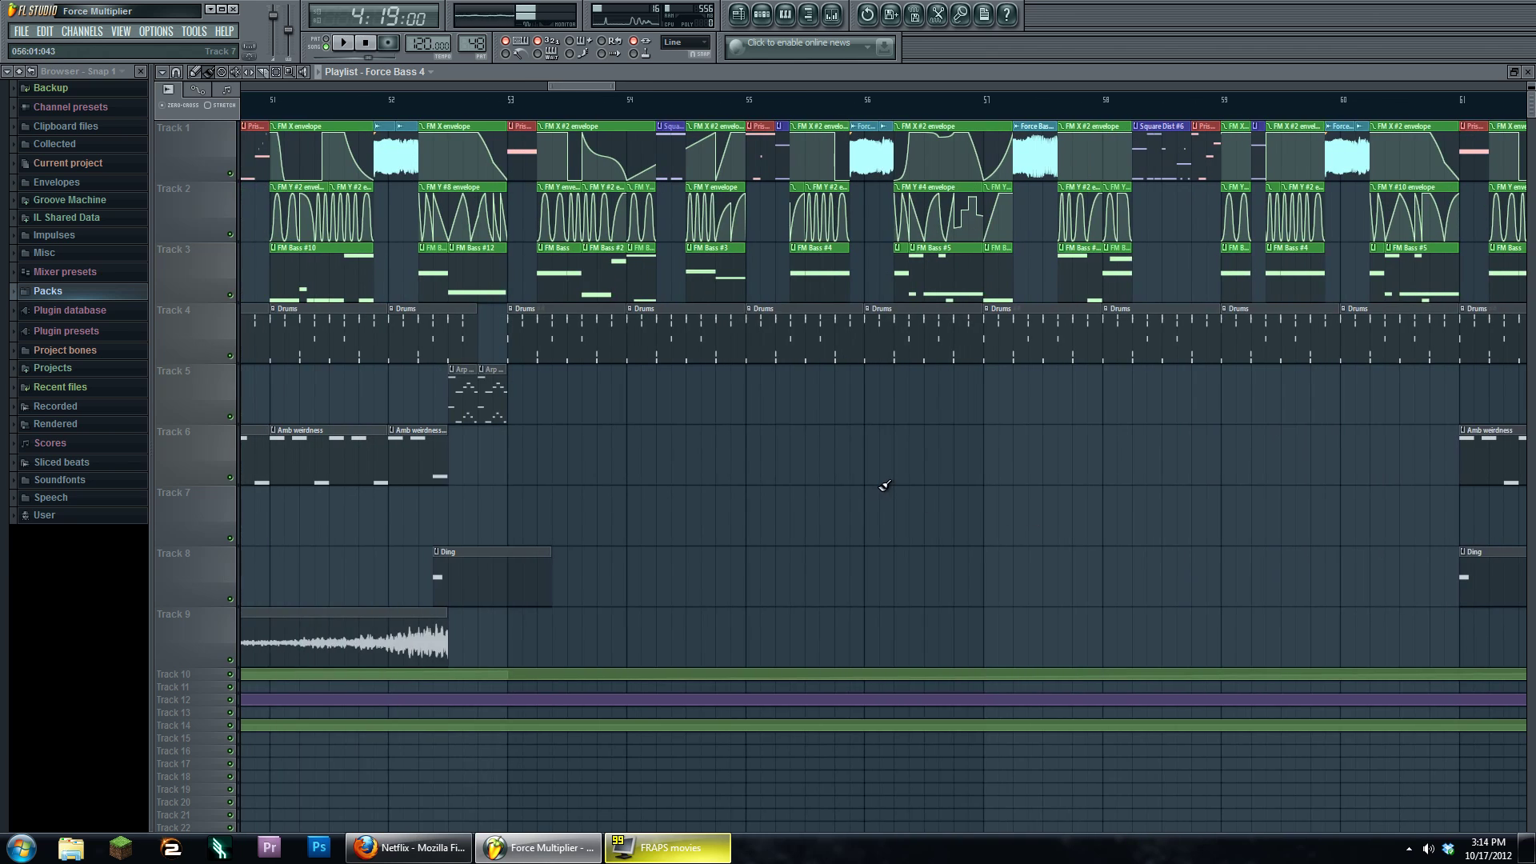
{"action": "scroll", "coordinate": [884, 486], "scroll_direction": "down", "scroll_amount": 2}
{"action": "left_click", "coordinate": [770, 14]}
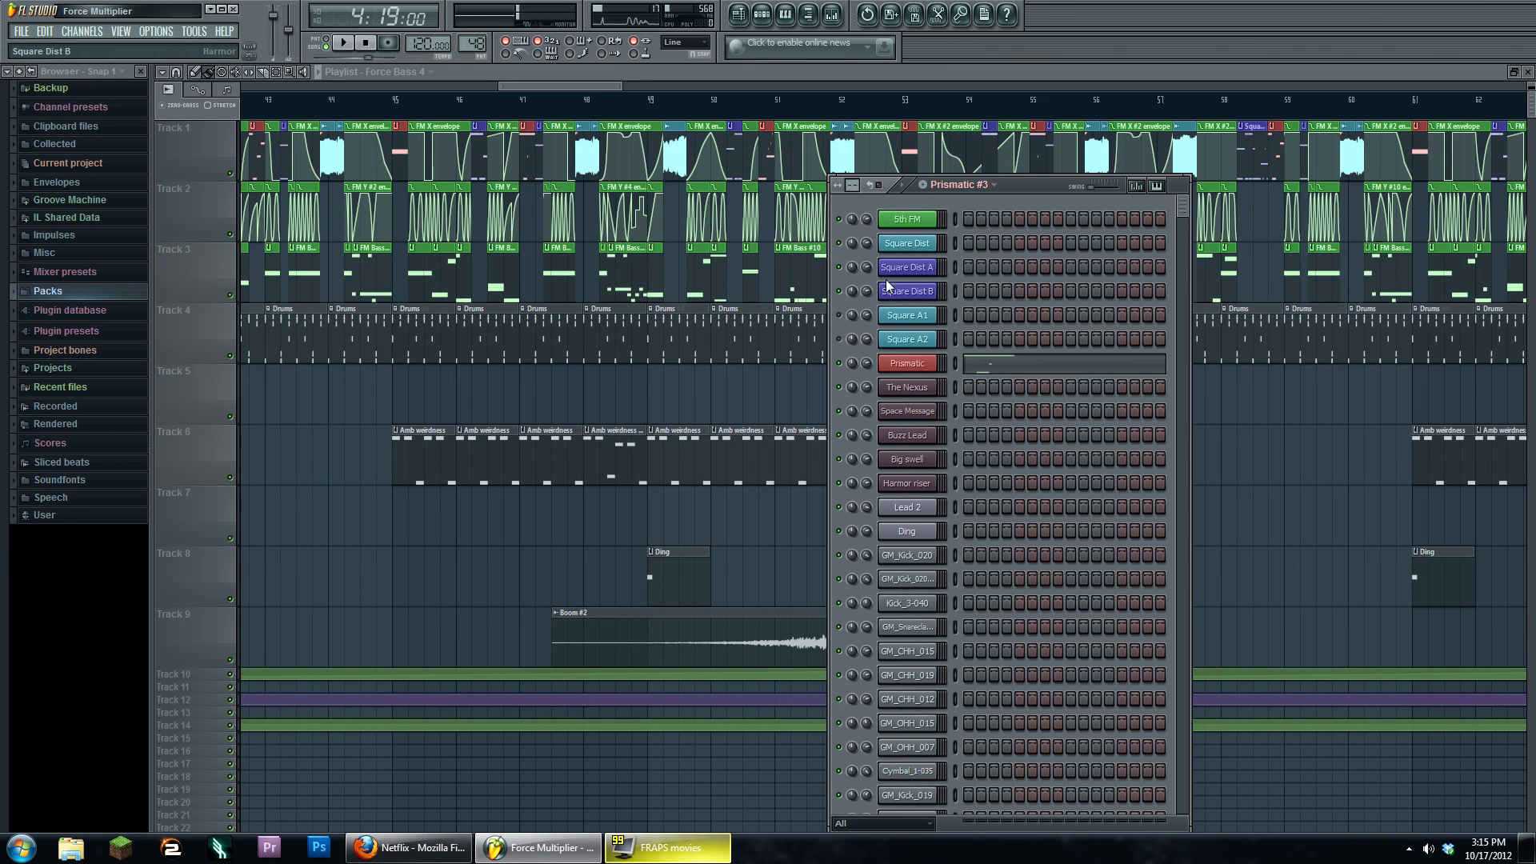
{"action": "left_click", "coordinate": [907, 243]}
{"action": "left_click", "coordinate": [1214, 256]}
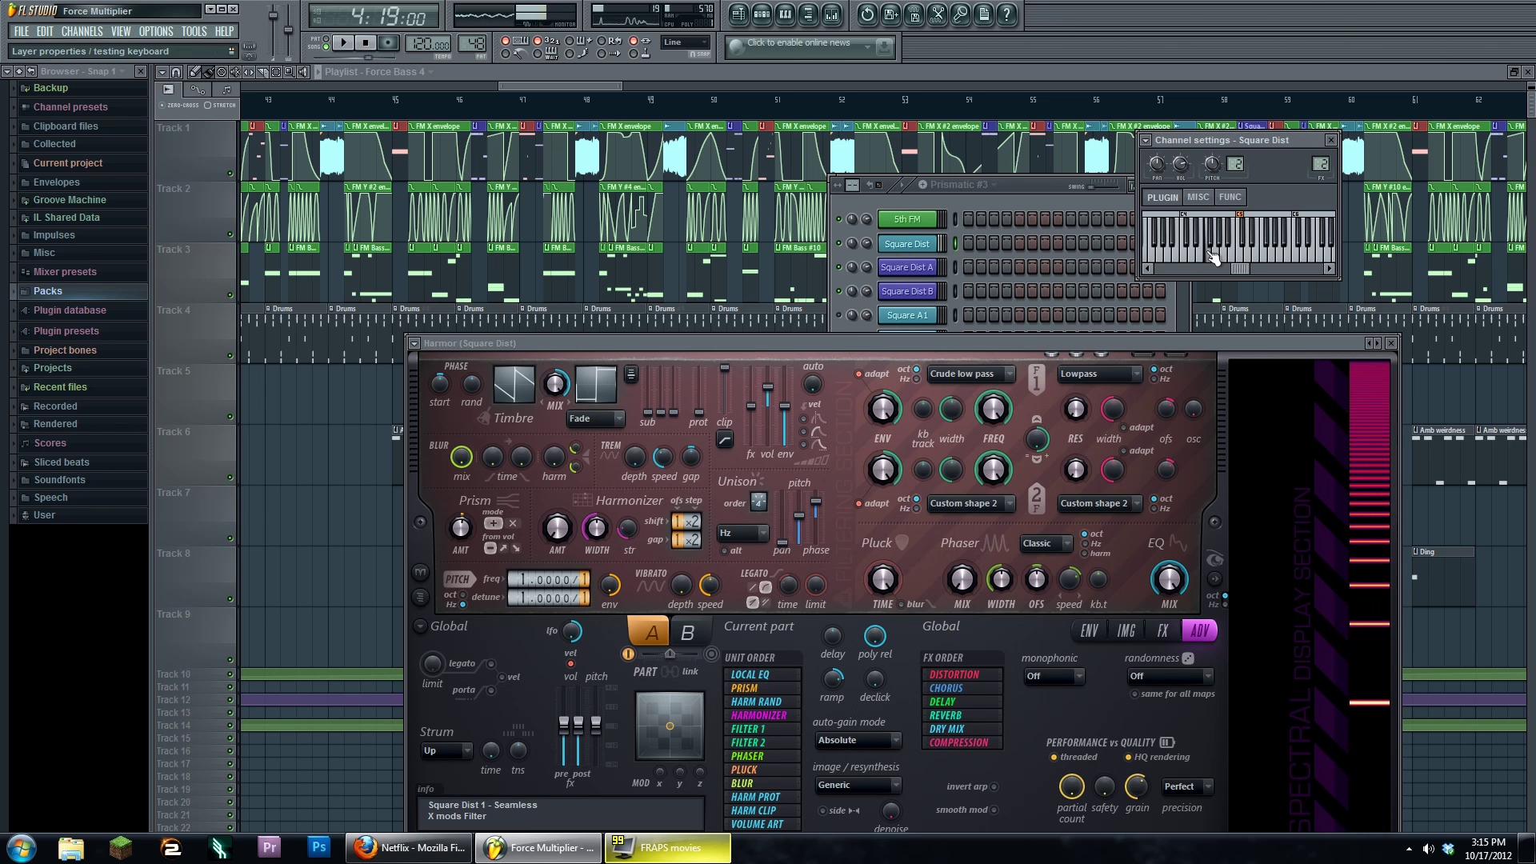
{"action": "left_click", "coordinate": [1039, 207]}
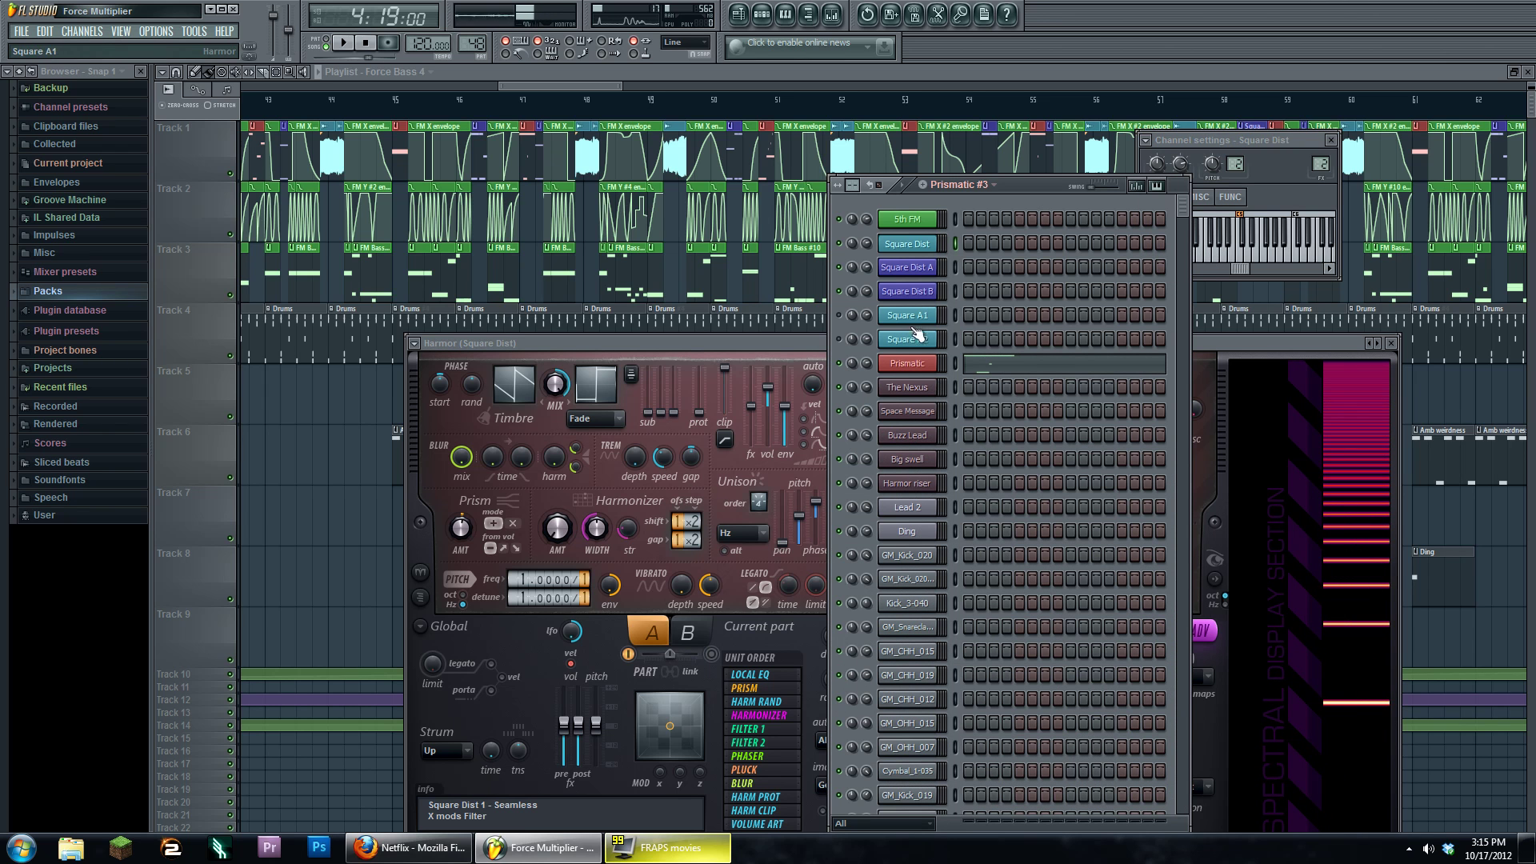
{"action": "left_click_drag", "start_coordinate": [777, 344], "coordinate": [653, 216]}
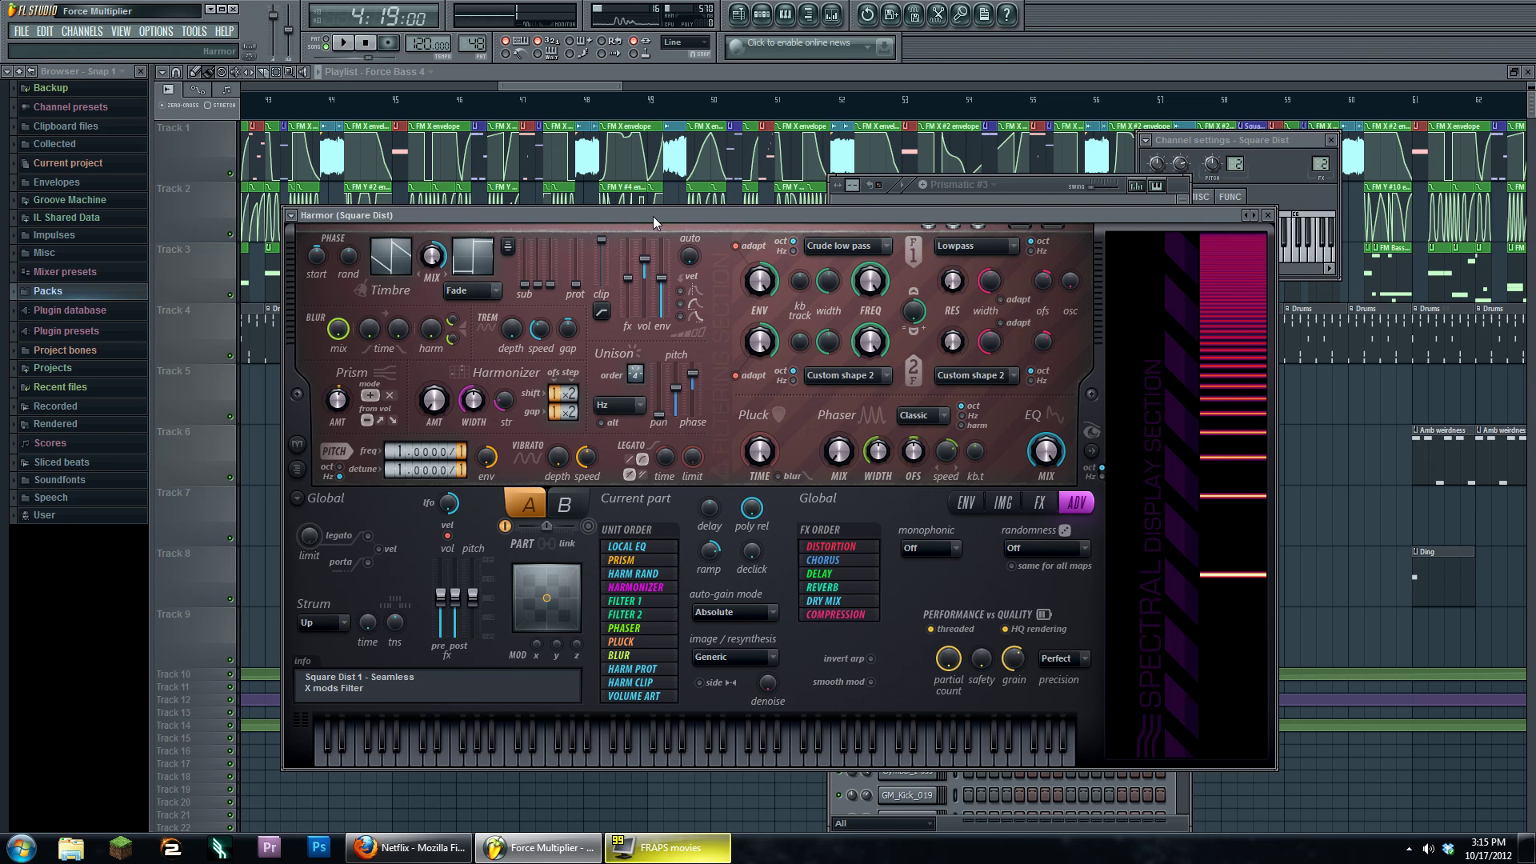
Reposition the step sequencer over the playlist, close all plugin windows, and show the sequencer again.
{"action": "left_click", "coordinate": [761, 13]}
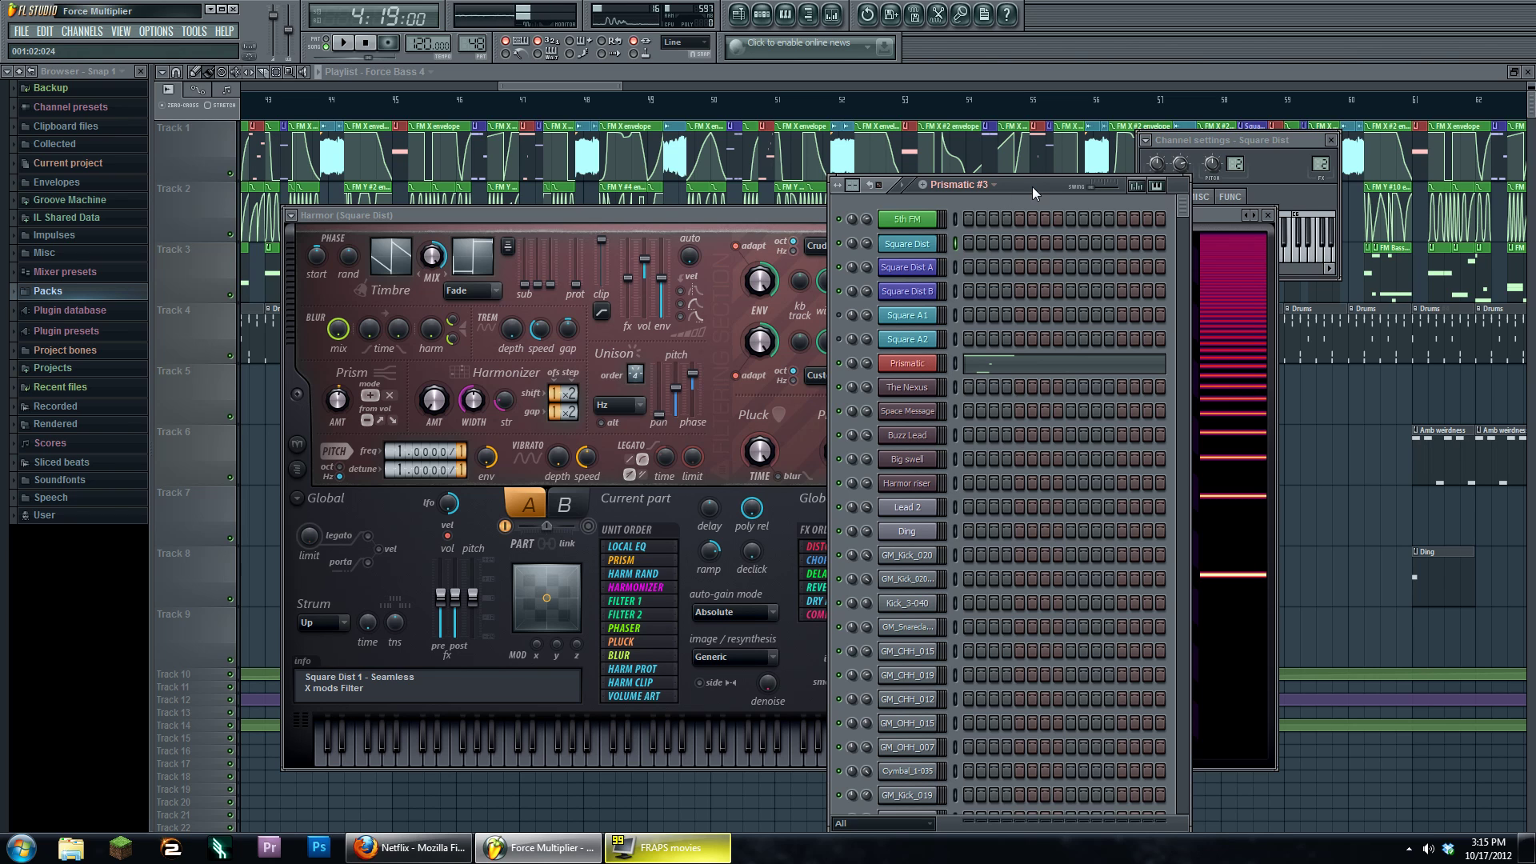
{"action": "left_click_drag", "start_coordinate": [1033, 185], "coordinate": [981, 160]}
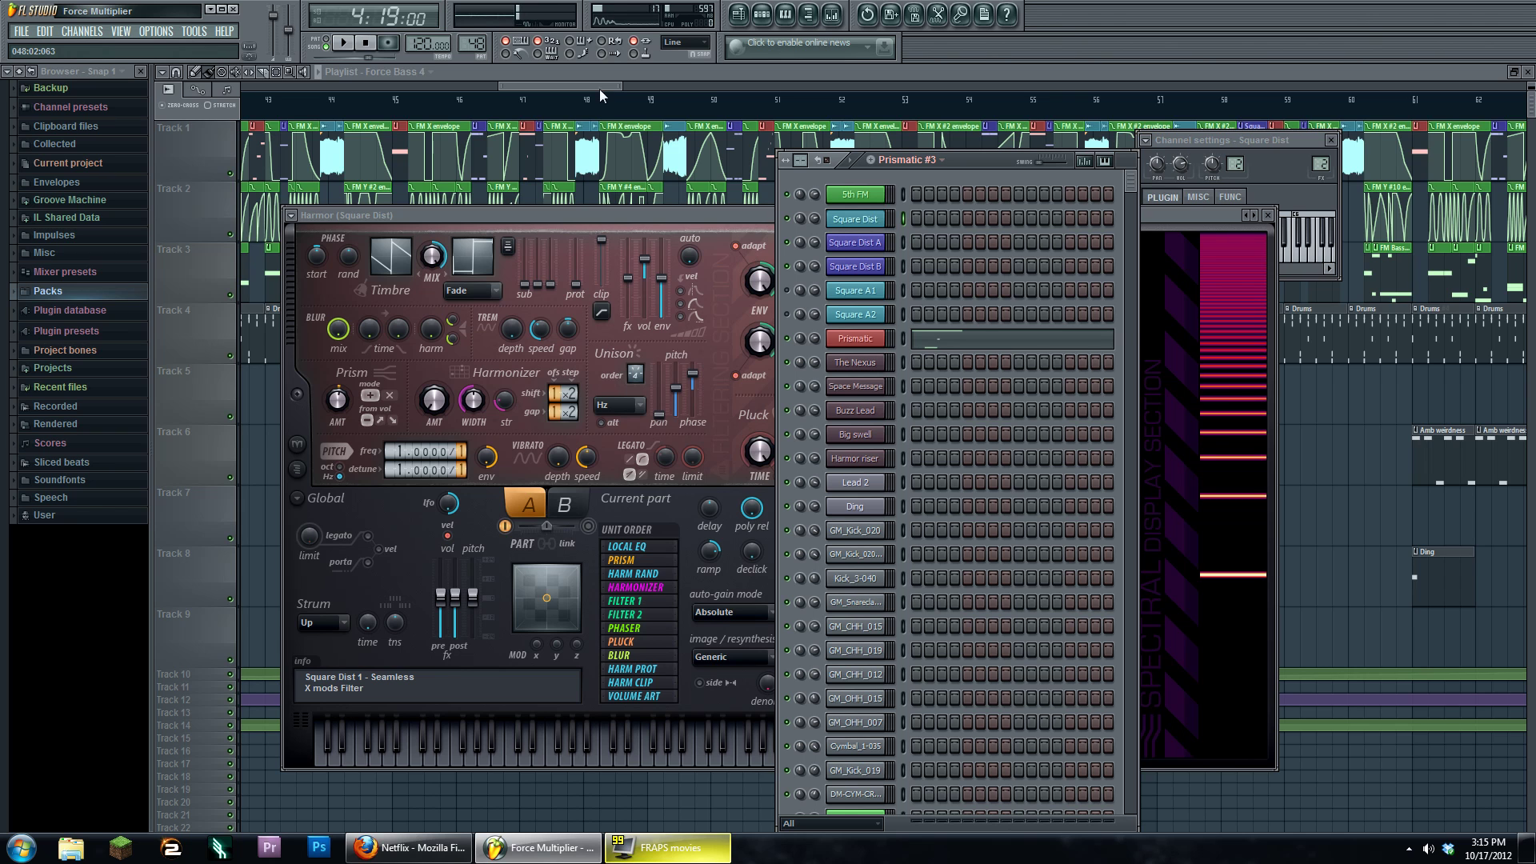
{"action": "left_click_drag", "start_coordinate": [989, 163], "coordinate": [1027, 137]}
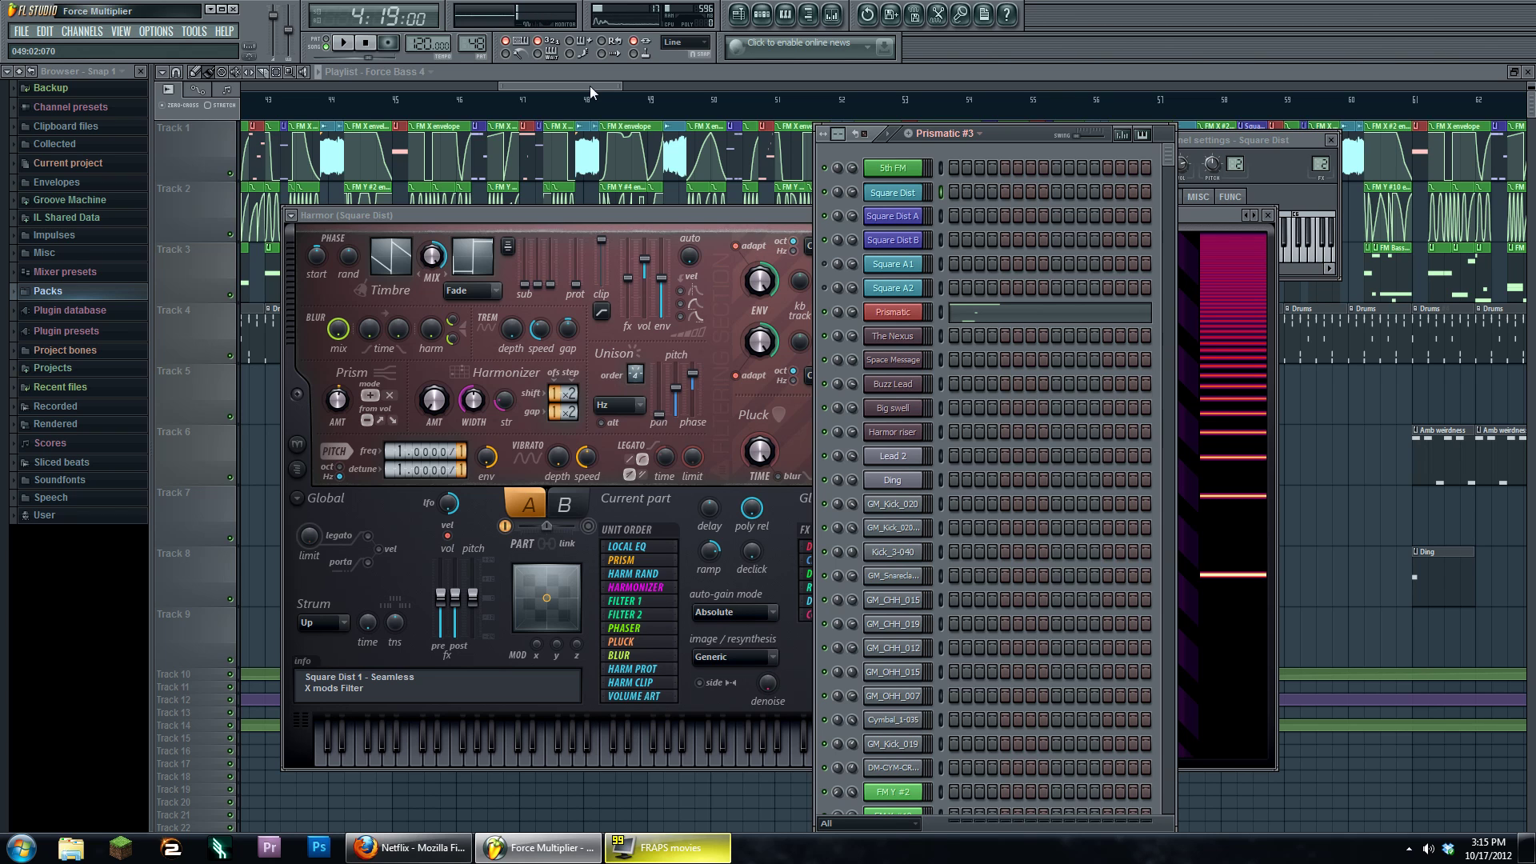
{"action": "key", "text": "F12"}
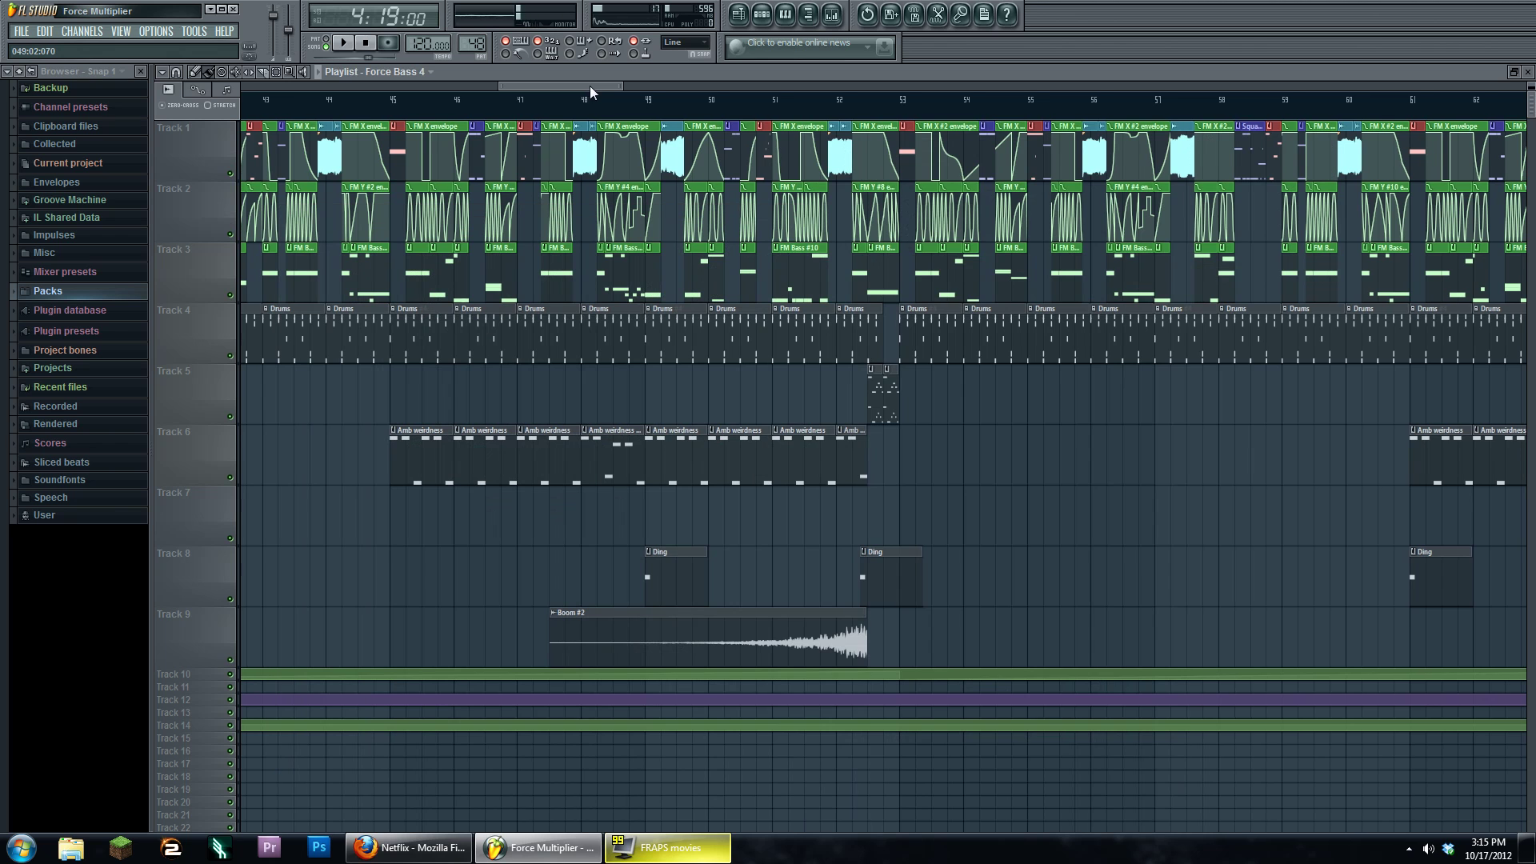
{"action": "left_click", "coordinate": [761, 14]}
{"action": "left_click", "coordinate": [761, 14]}
{"action": "left_click", "coordinate": [761, 13]}
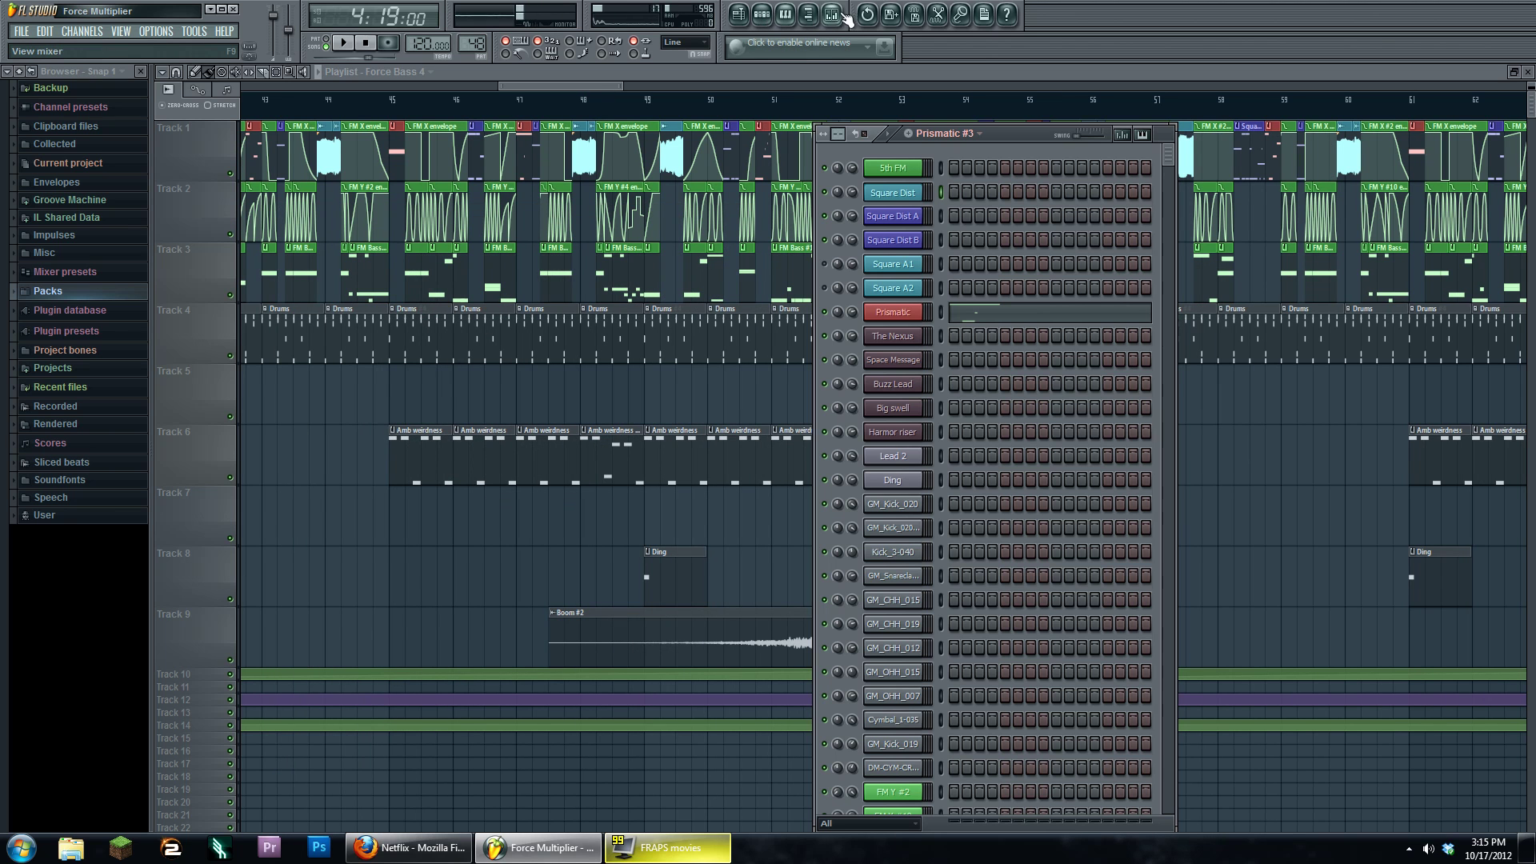
Reopen the Square Dist Harmor to audition its sound, and open the Edison recorder on its target mixer track.
{"action": "left_click", "coordinate": [891, 200]}
{"action": "left_click_drag", "start_coordinate": [840, 215], "coordinate": [850, 191]}
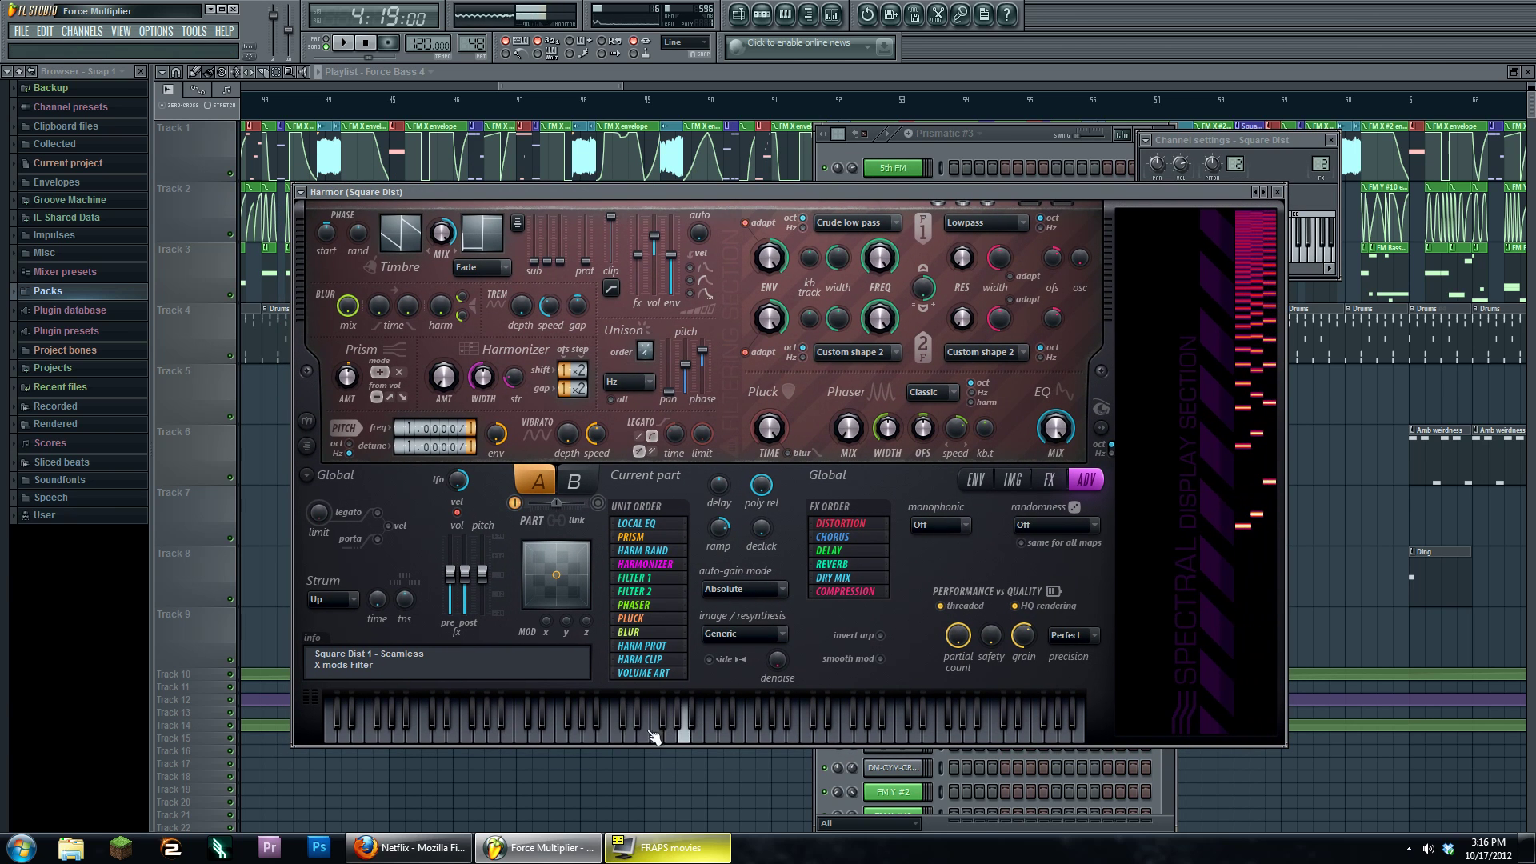
{"action": "left_click", "coordinate": [1313, 162]}
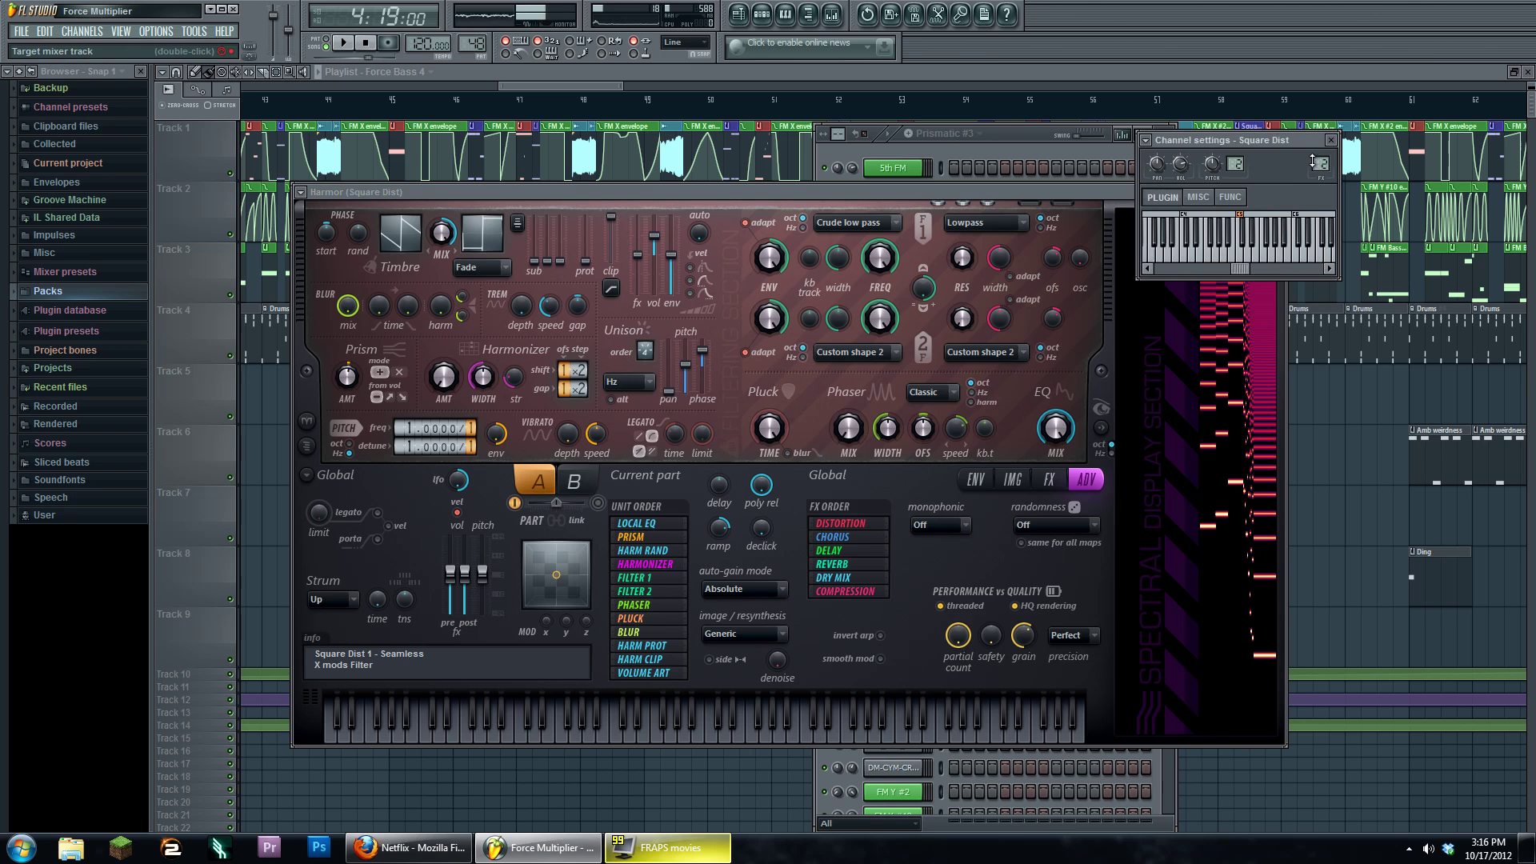
{"action": "double_click", "coordinate": [1313, 162]}
{"action": "left_click", "coordinate": [1000, 389]}
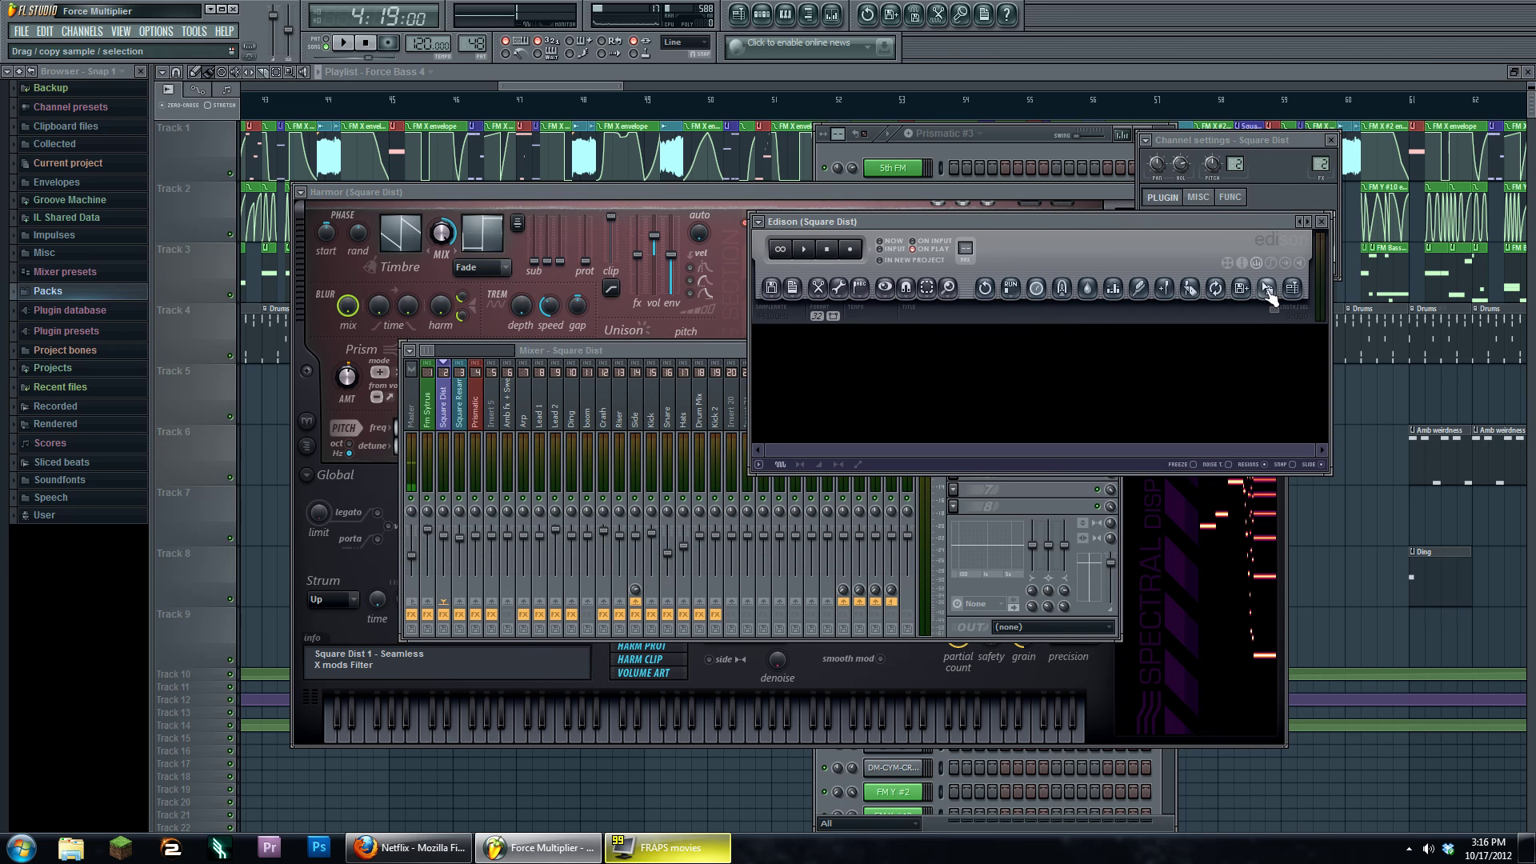
Open the Harmor synths of the Square A1 and Square A2 channels from the step sequencer for viewing.
{"action": "left_click", "coordinate": [1038, 138]}
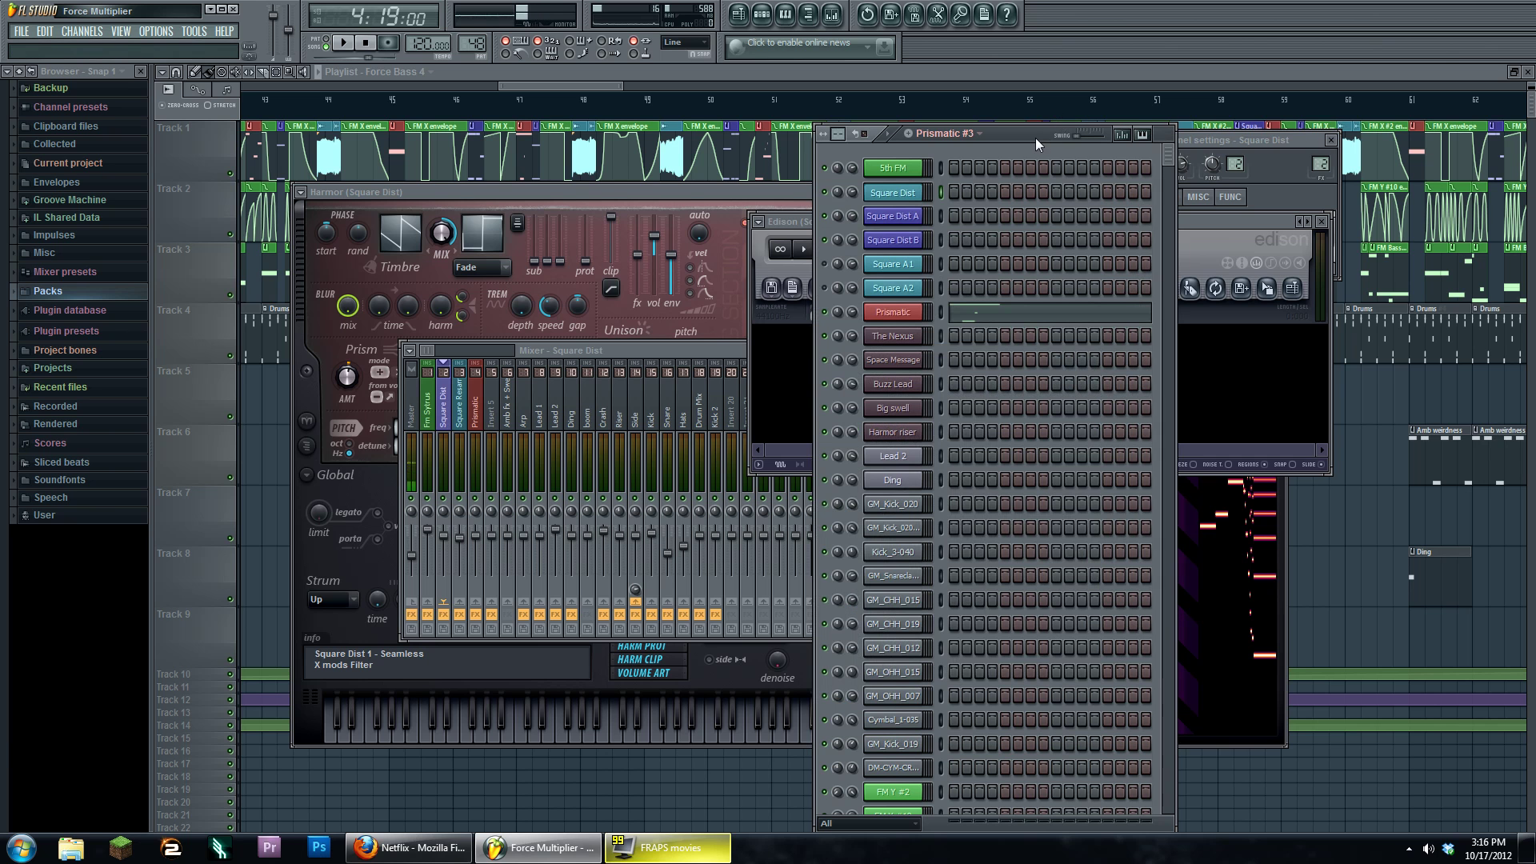
{"action": "left_click", "coordinate": [893, 264]}
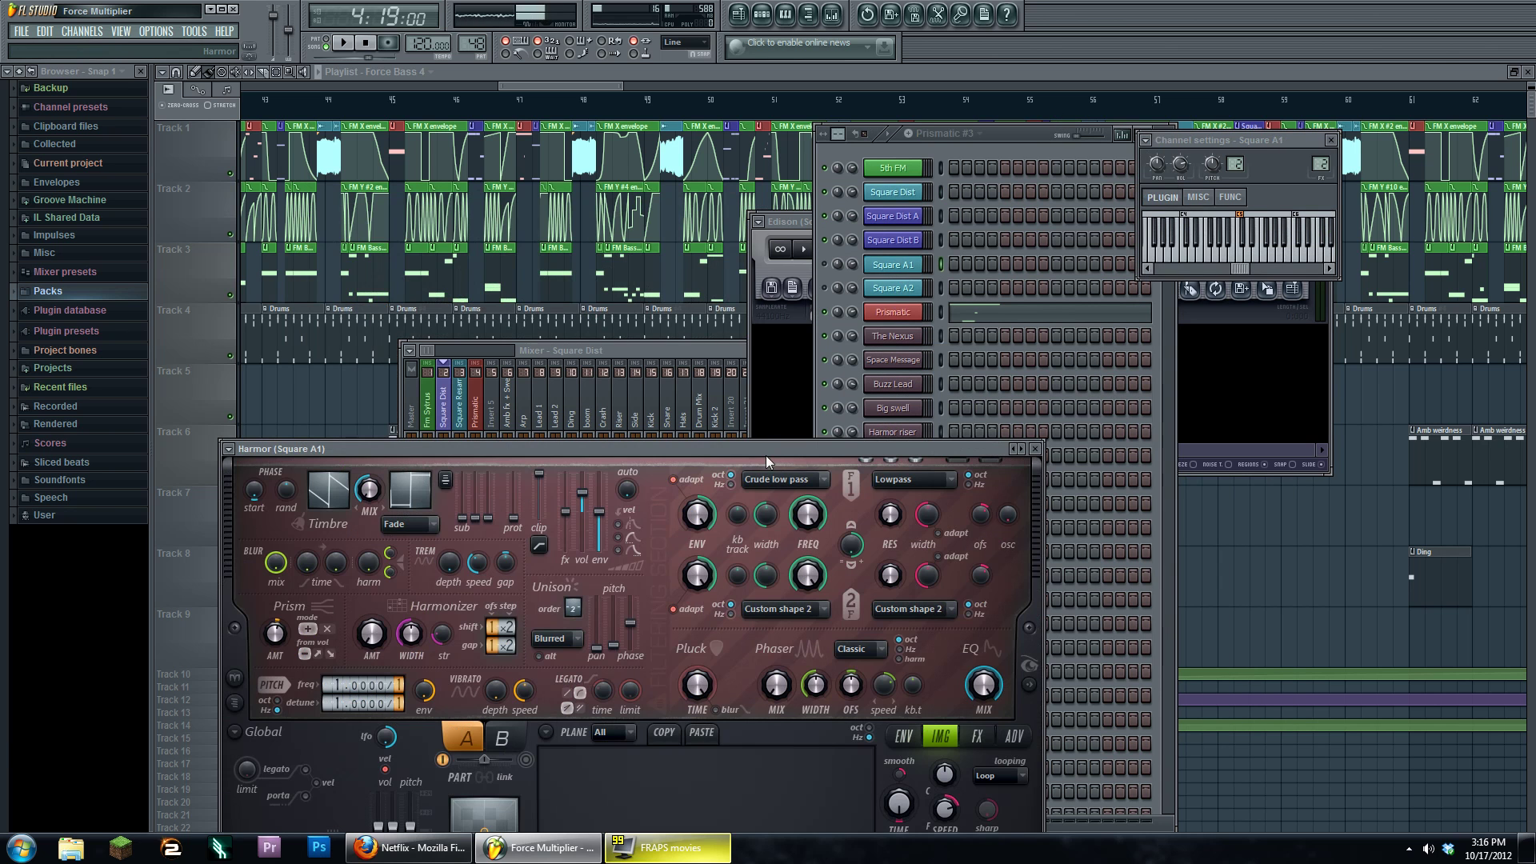
{"action": "left_click_drag", "start_coordinate": [765, 455], "coordinate": [866, 368]}
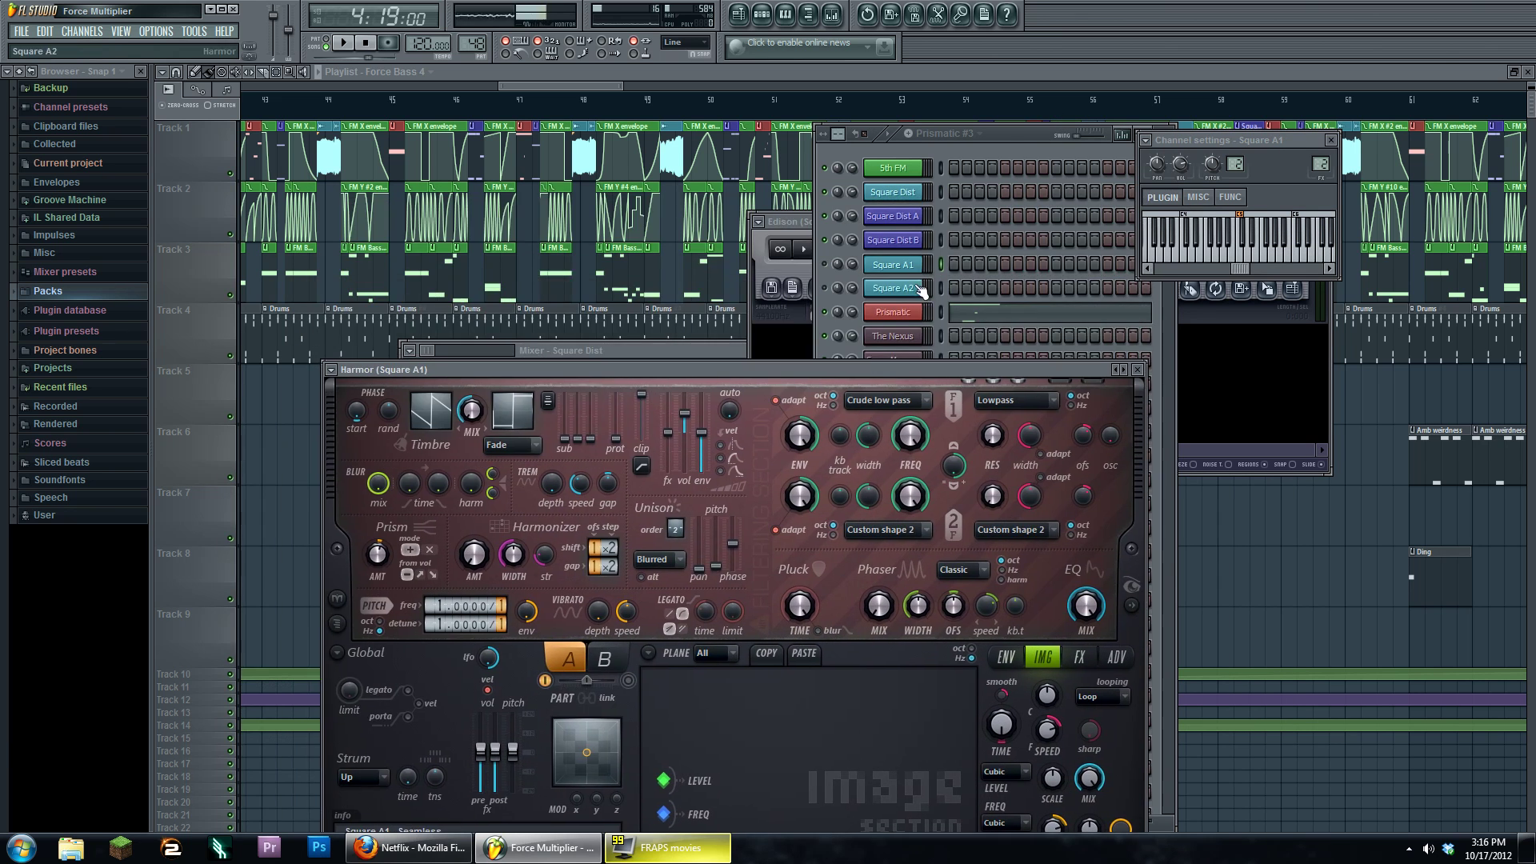
{"action": "left_click", "coordinate": [922, 290]}
Inspect the channel settings and waveforms of the Force Bass 3 and Force Bass 1 audio clips, closing each to return to the playlist.
{"action": "left_click", "coordinate": [671, 149]}
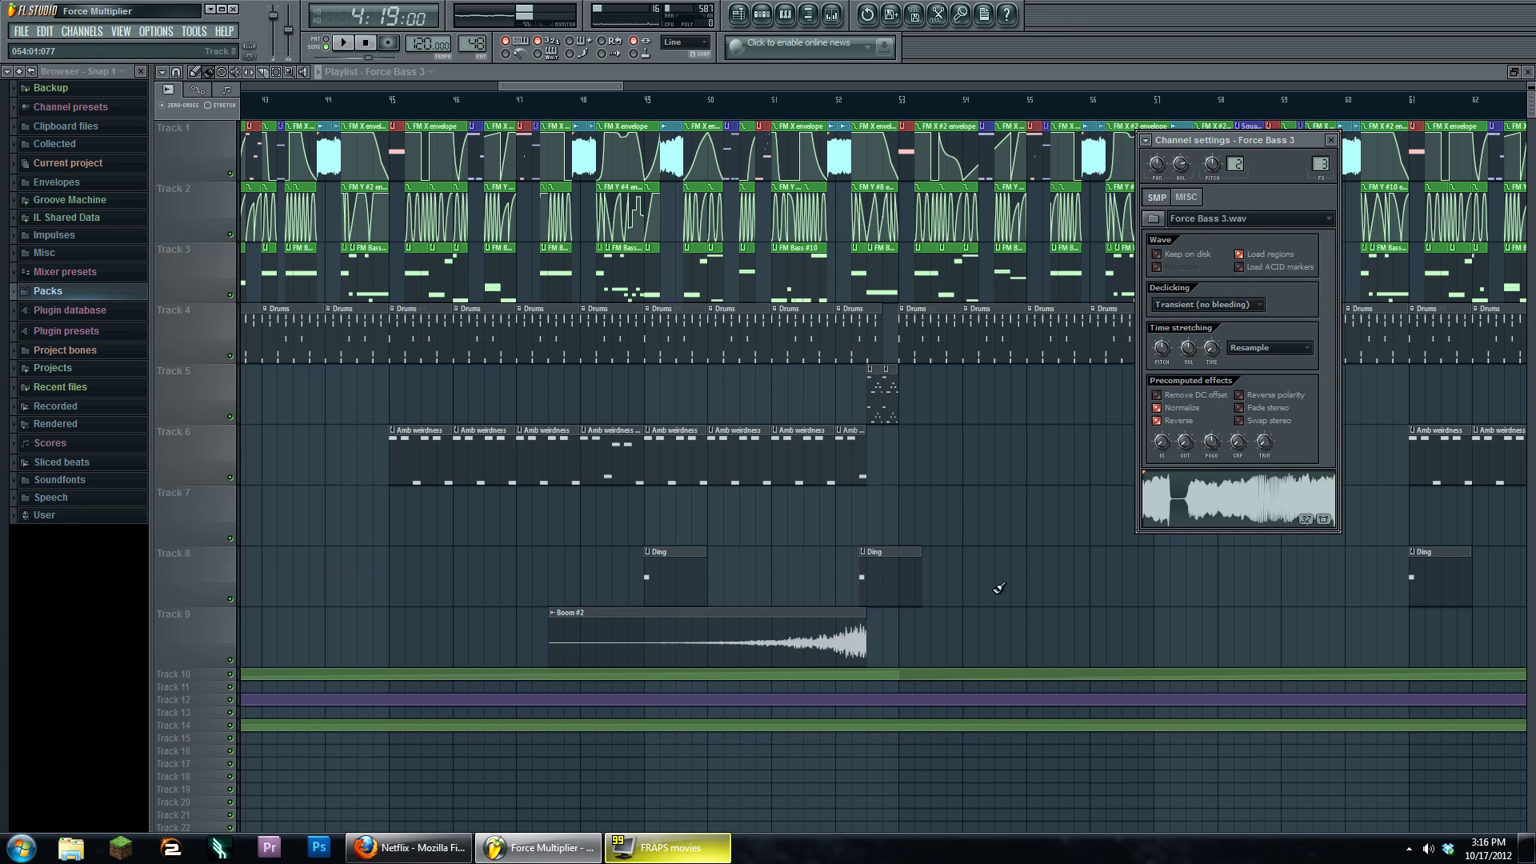
{"action": "left_click", "coordinate": [958, 485]}
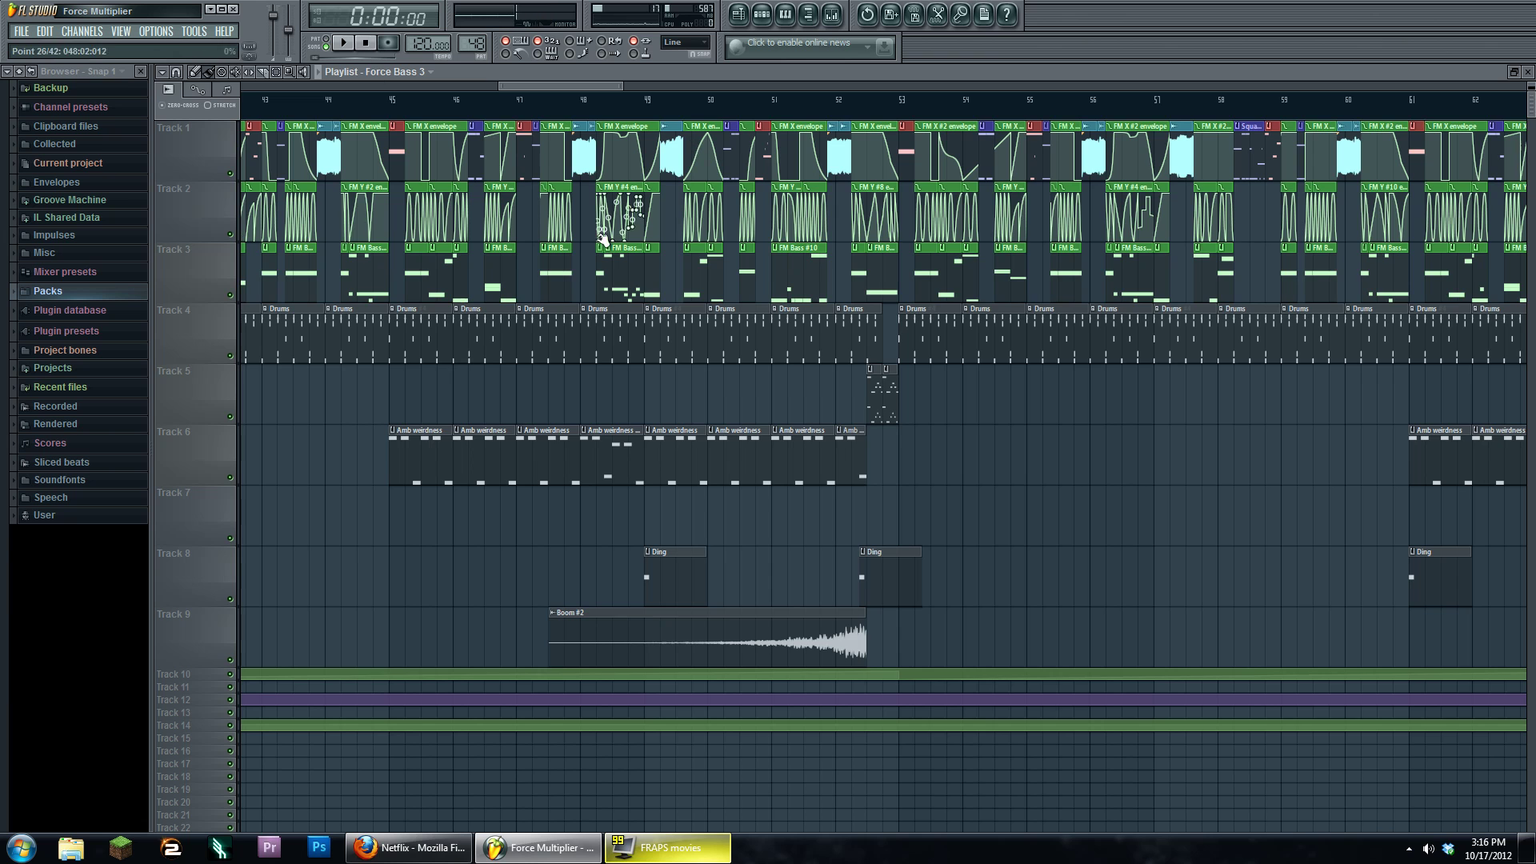
{"action": "scroll", "coordinate": [608, 236], "scroll_direction": "down", "scroll_amount": 5}
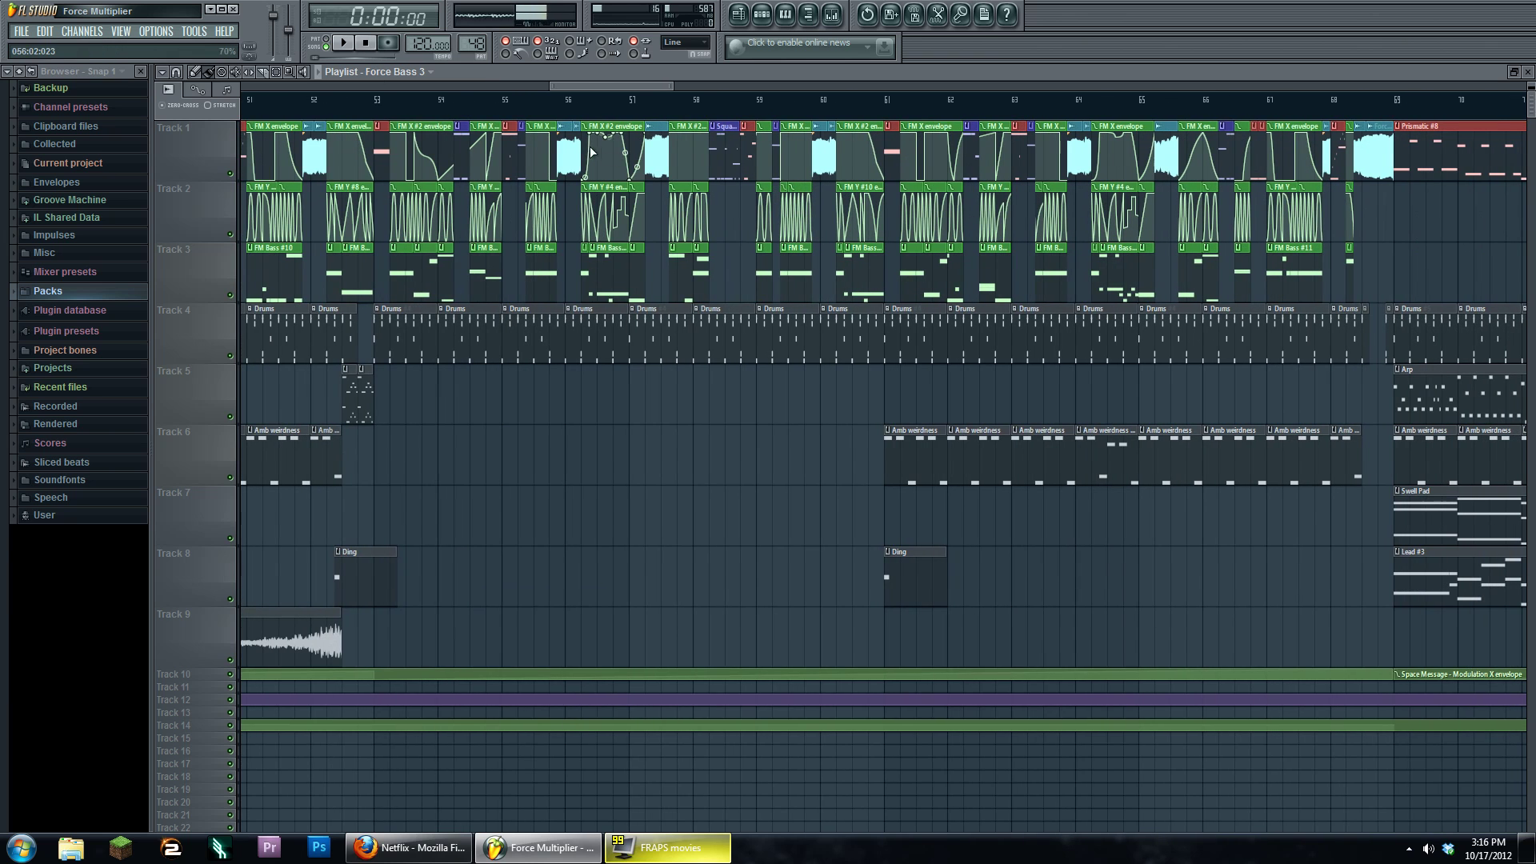
{"action": "scroll", "coordinate": [692, 152], "scroll_direction": "down", "scroll_amount": 4}
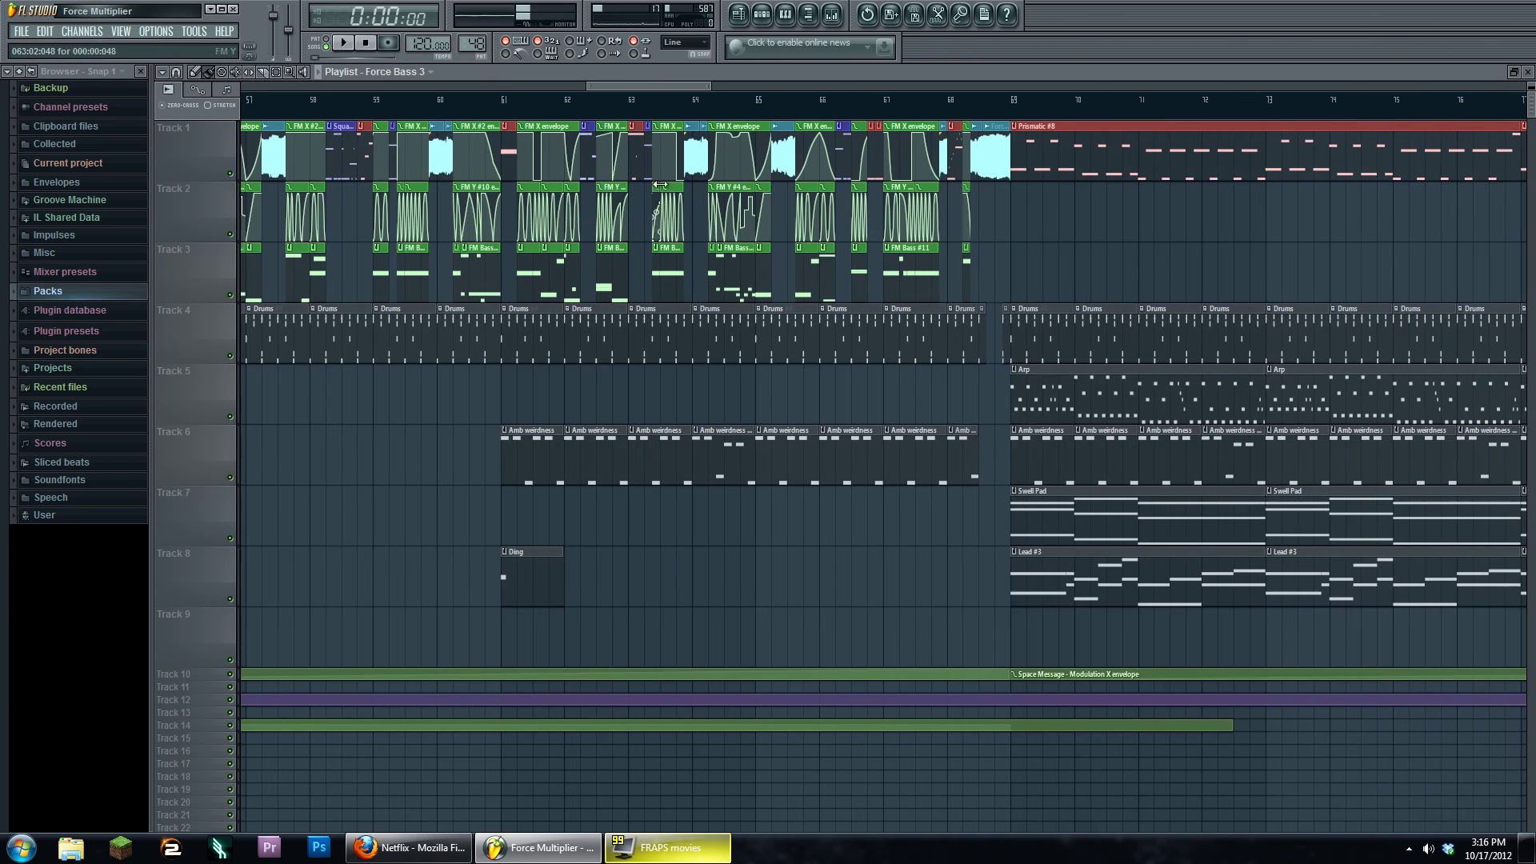
{"action": "double_click", "coordinate": [690, 146]}
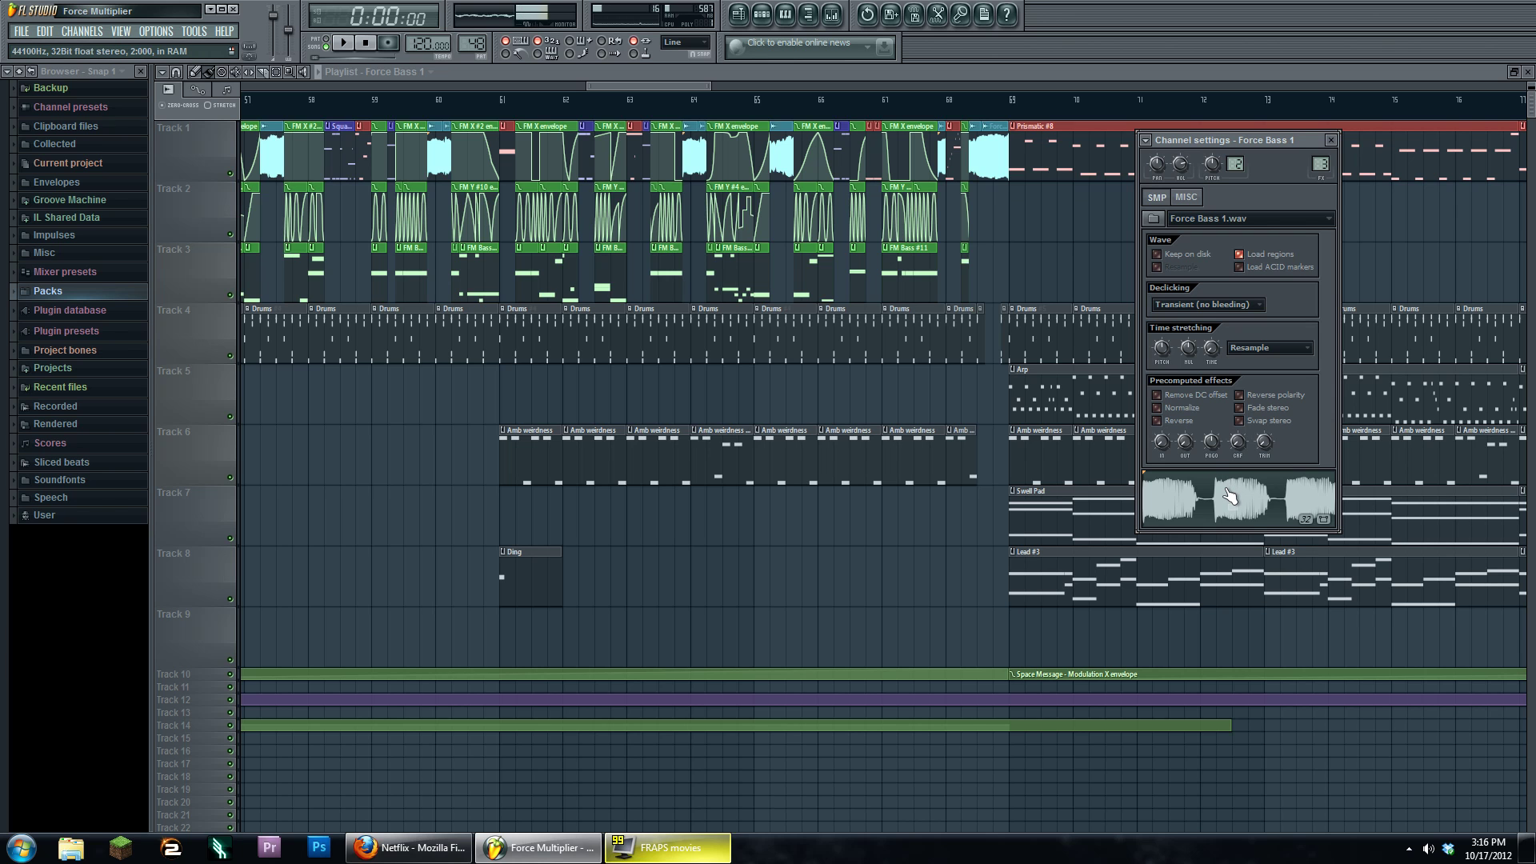
{"action": "left_click", "coordinate": [1056, 311]}
{"action": "scroll", "coordinate": [909, 416], "scroll_direction": "up", "scroll_amount": 9}
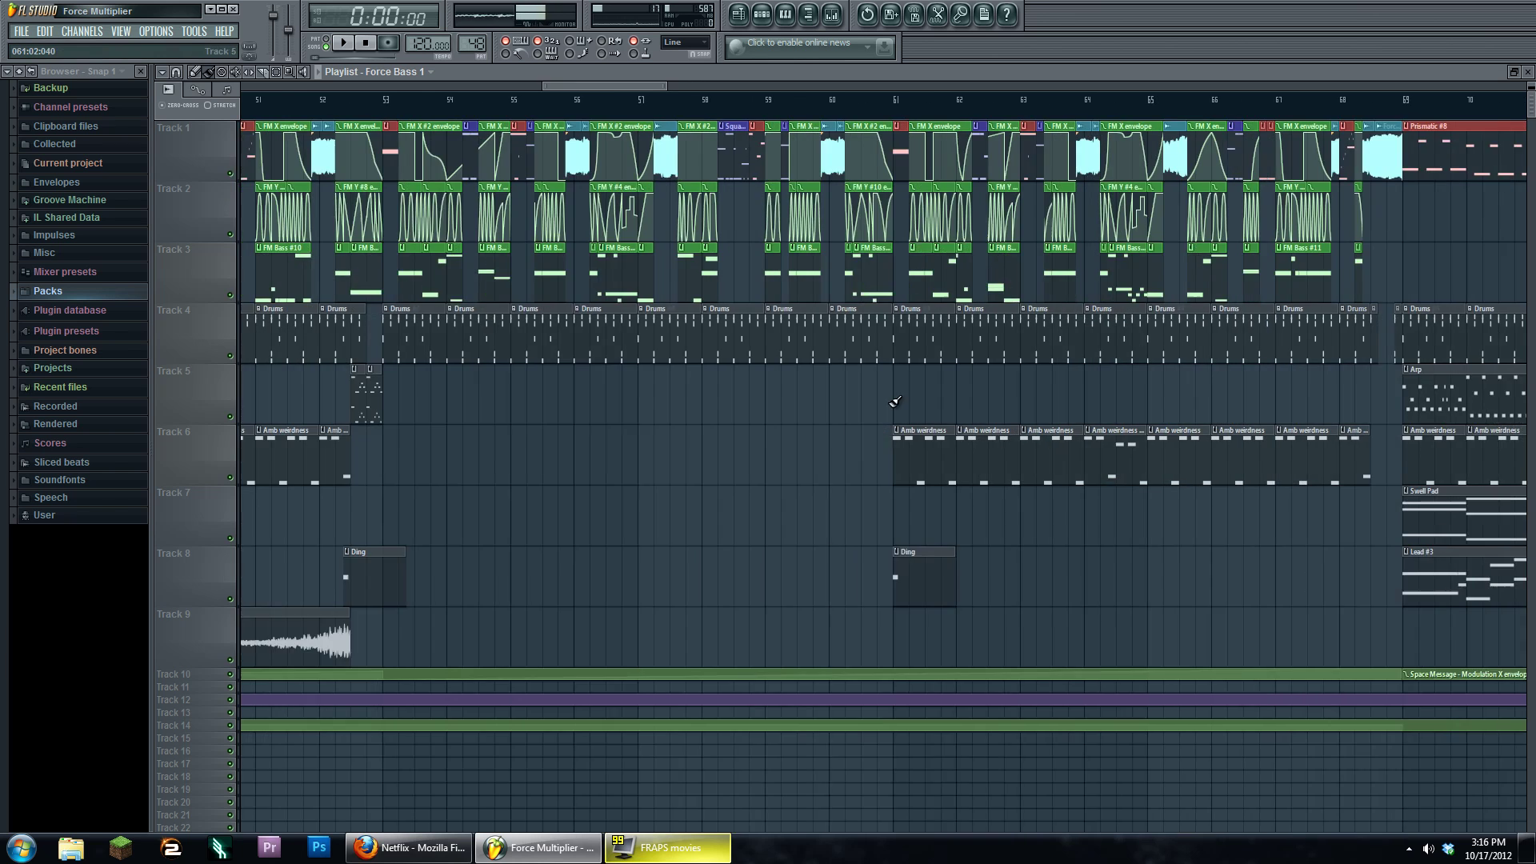
Examine how the FM Bass, Force Bass, Square Dist and Prismatic clips are arranged through the playlist's bass section.
{"action": "scroll", "coordinate": [630, 406], "scroll_direction": "up", "scroll_amount": 3}
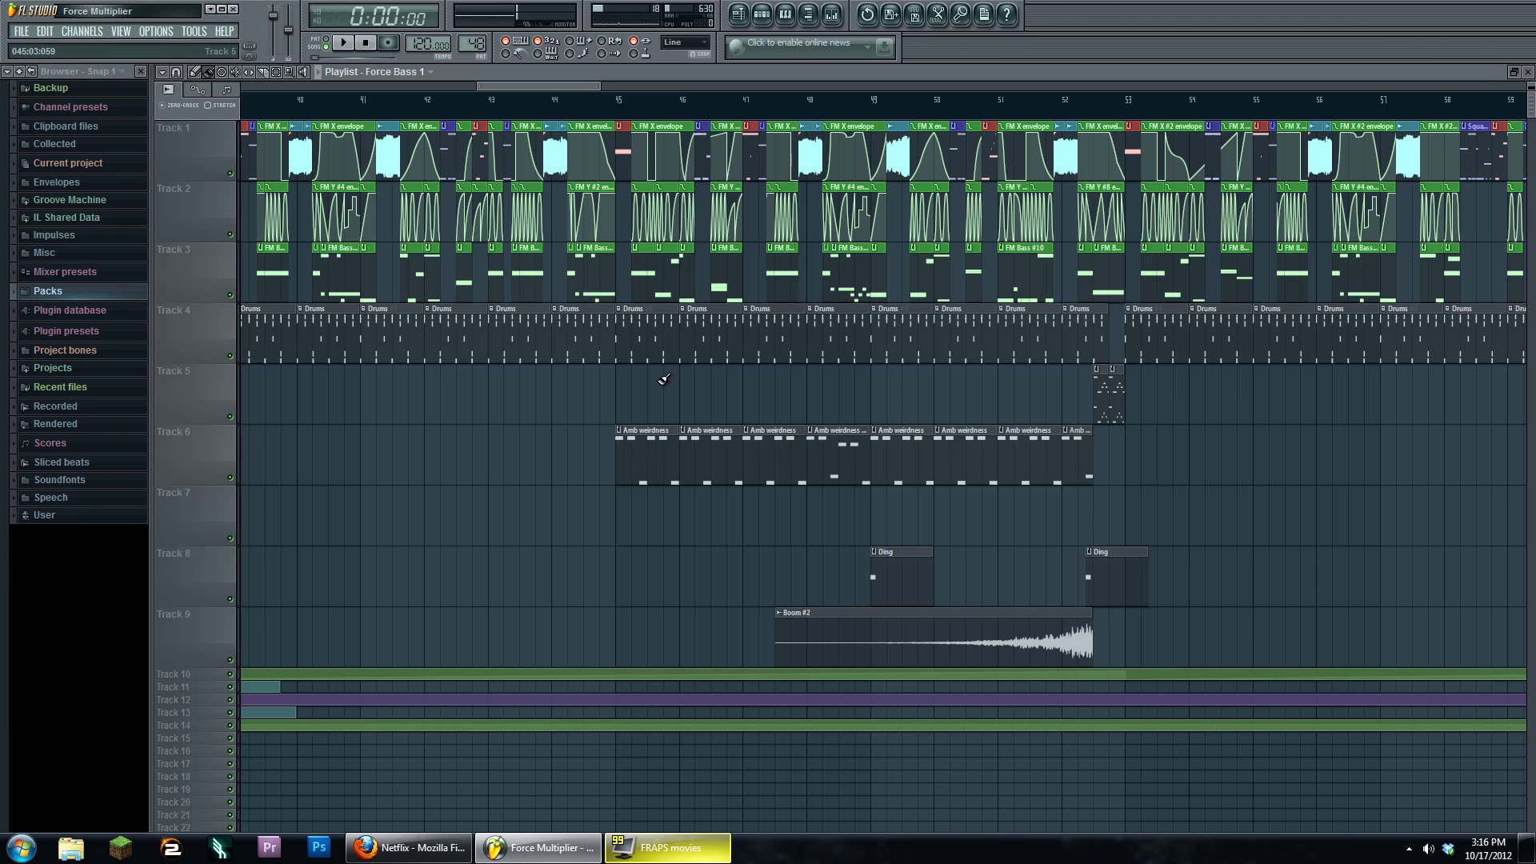
{"action": "scroll", "coordinate": [503, 419], "scroll_direction": "left", "scroll_amount": 5}
{"action": "scroll", "coordinate": [768, 411], "scroll_direction": "right", "scroll_amount": 3}
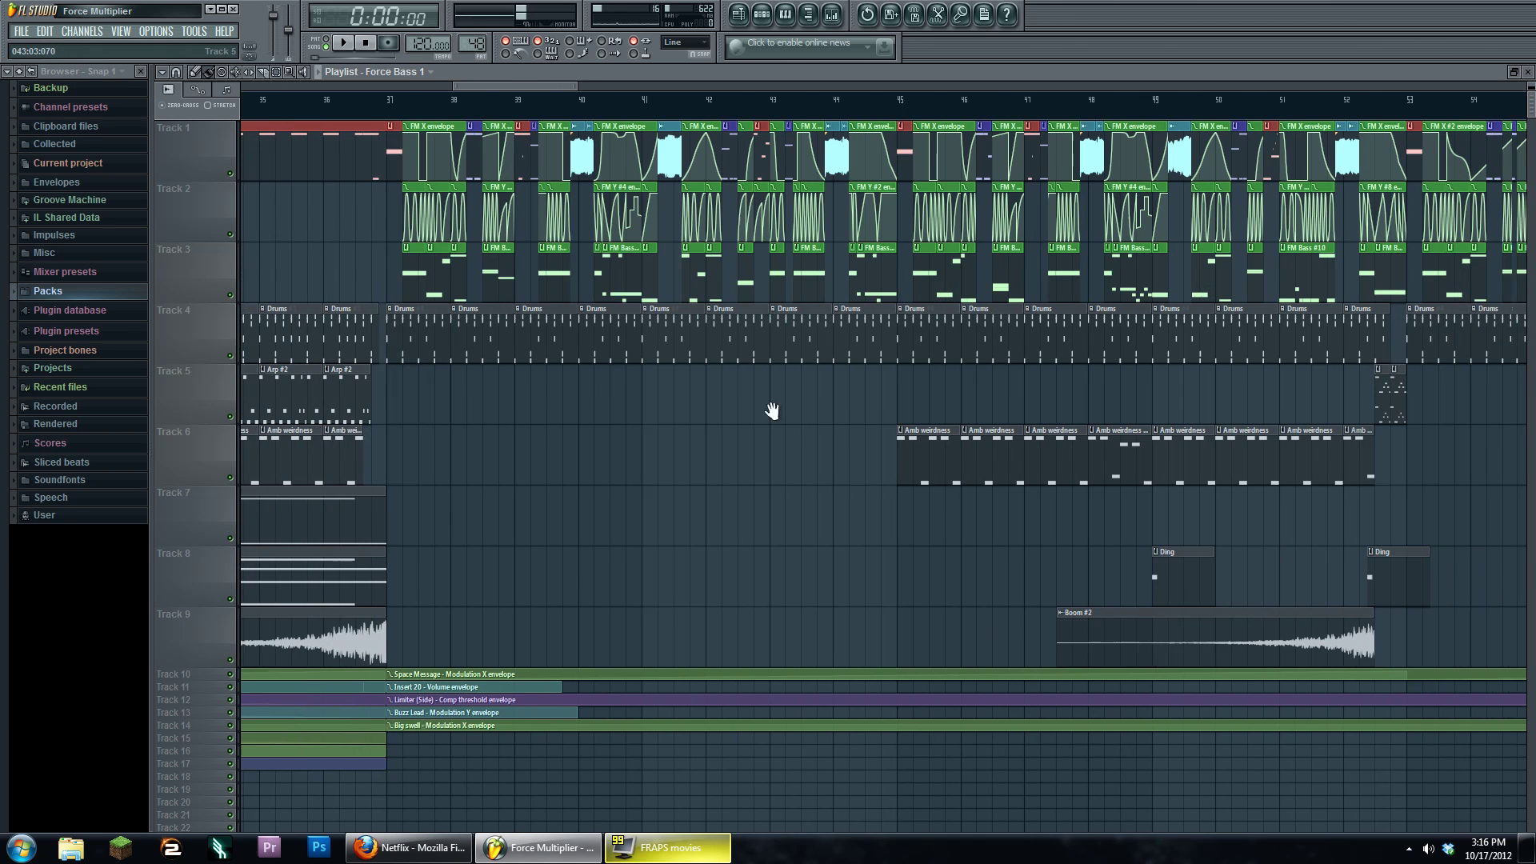
{"action": "scroll", "coordinate": [675, 410], "scroll_direction": "down", "scroll_amount": 6, "text": "ctrl"}
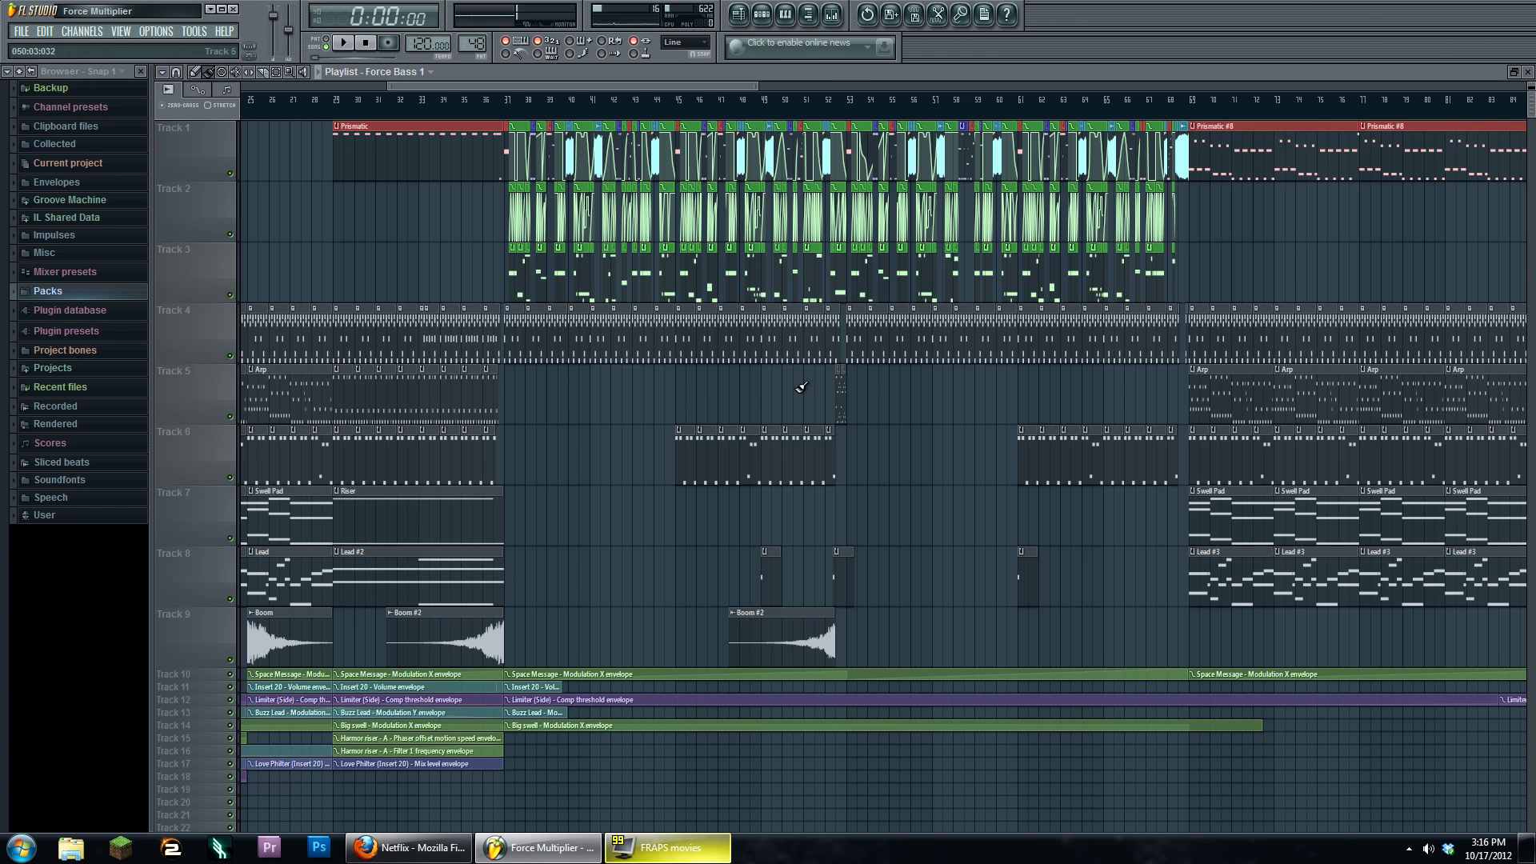
{"action": "scroll", "coordinate": [801, 388], "scroll_direction": "right", "scroll_amount": 6}
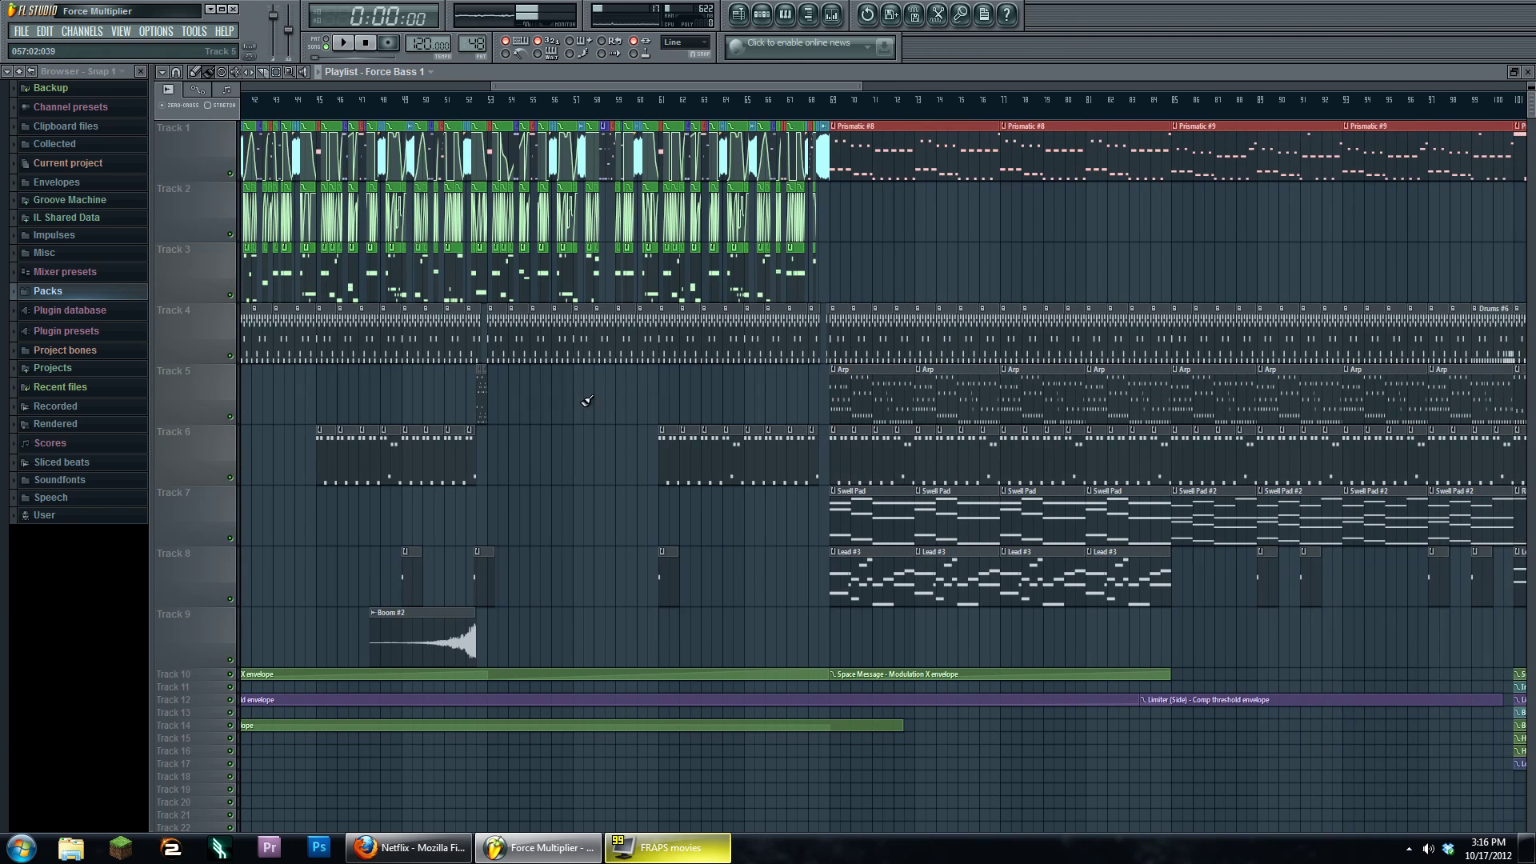
{"action": "scroll", "coordinate": [586, 400], "scroll_direction": "up", "scroll_amount": 5, "text": "ctrl"}
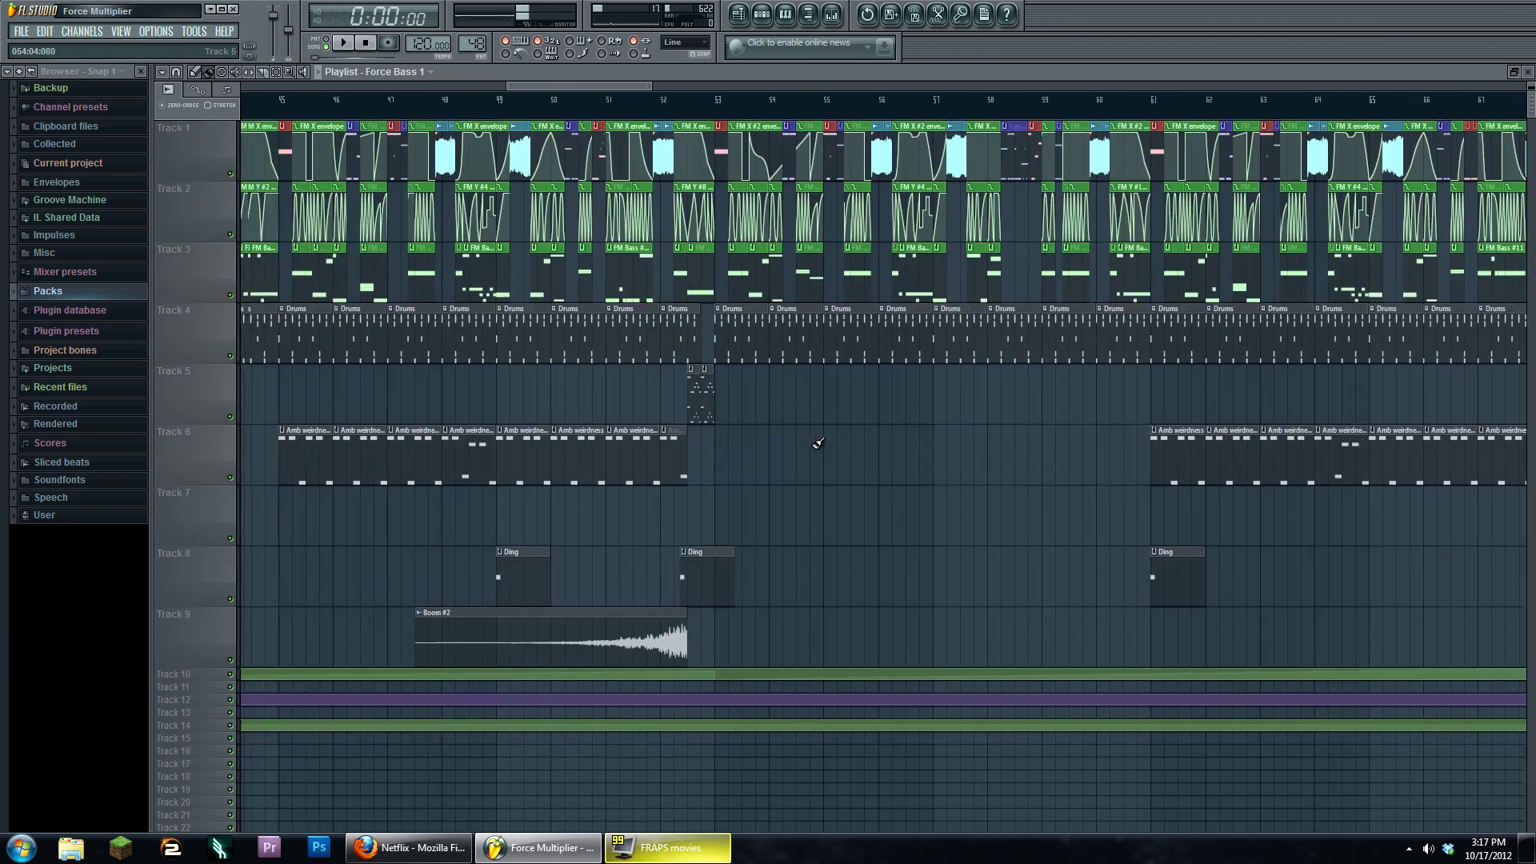
{"action": "scroll", "coordinate": [818, 442], "scroll_direction": "left", "scroll_amount": 1}
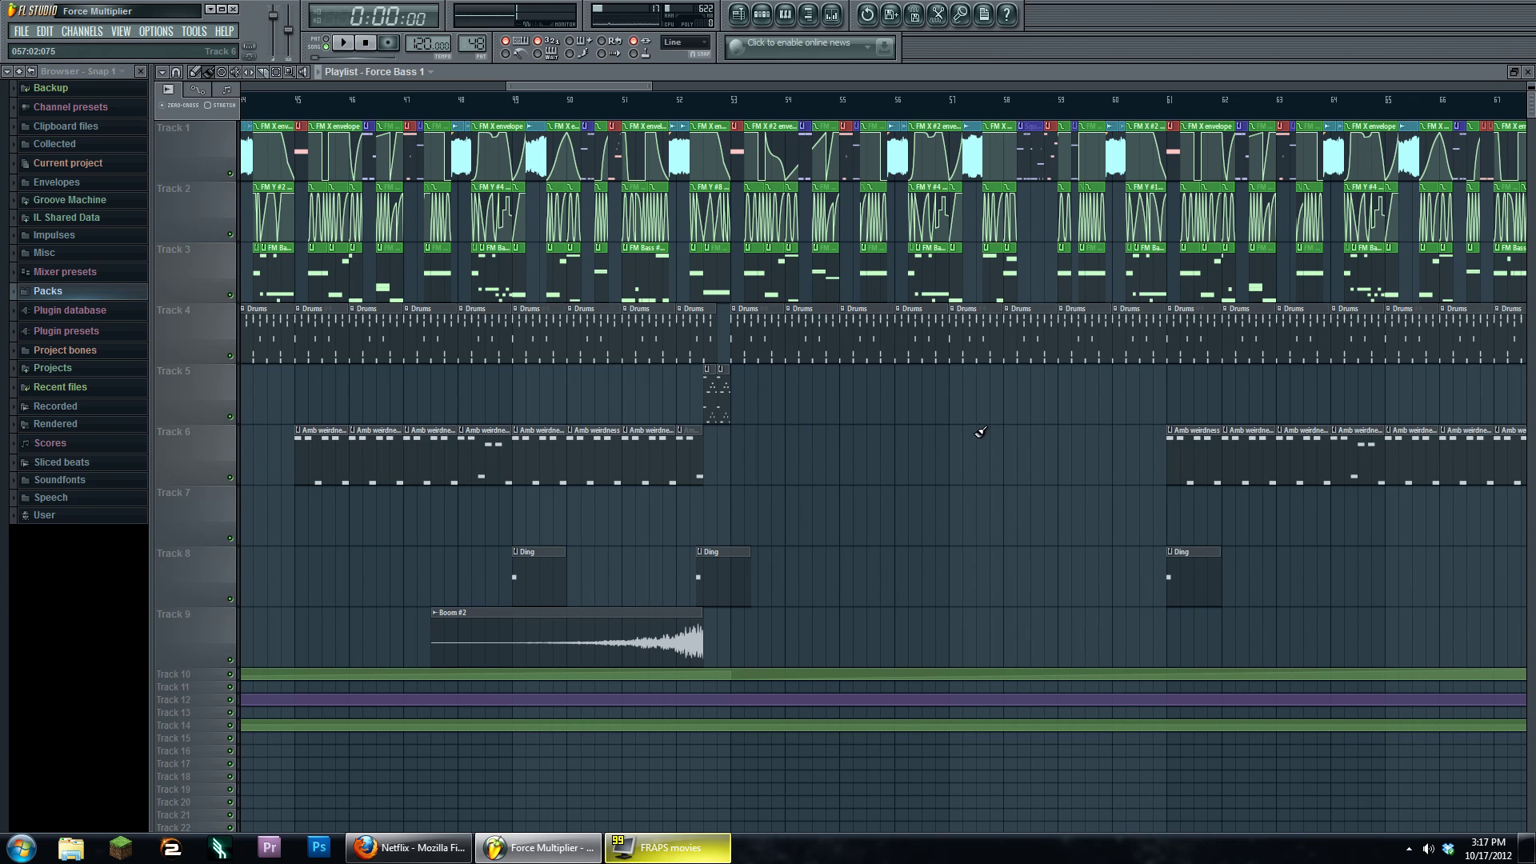
{"action": "scroll", "coordinate": [896, 416], "scroll_direction": "up", "scroll_amount": 4, "text": "ctrl"}
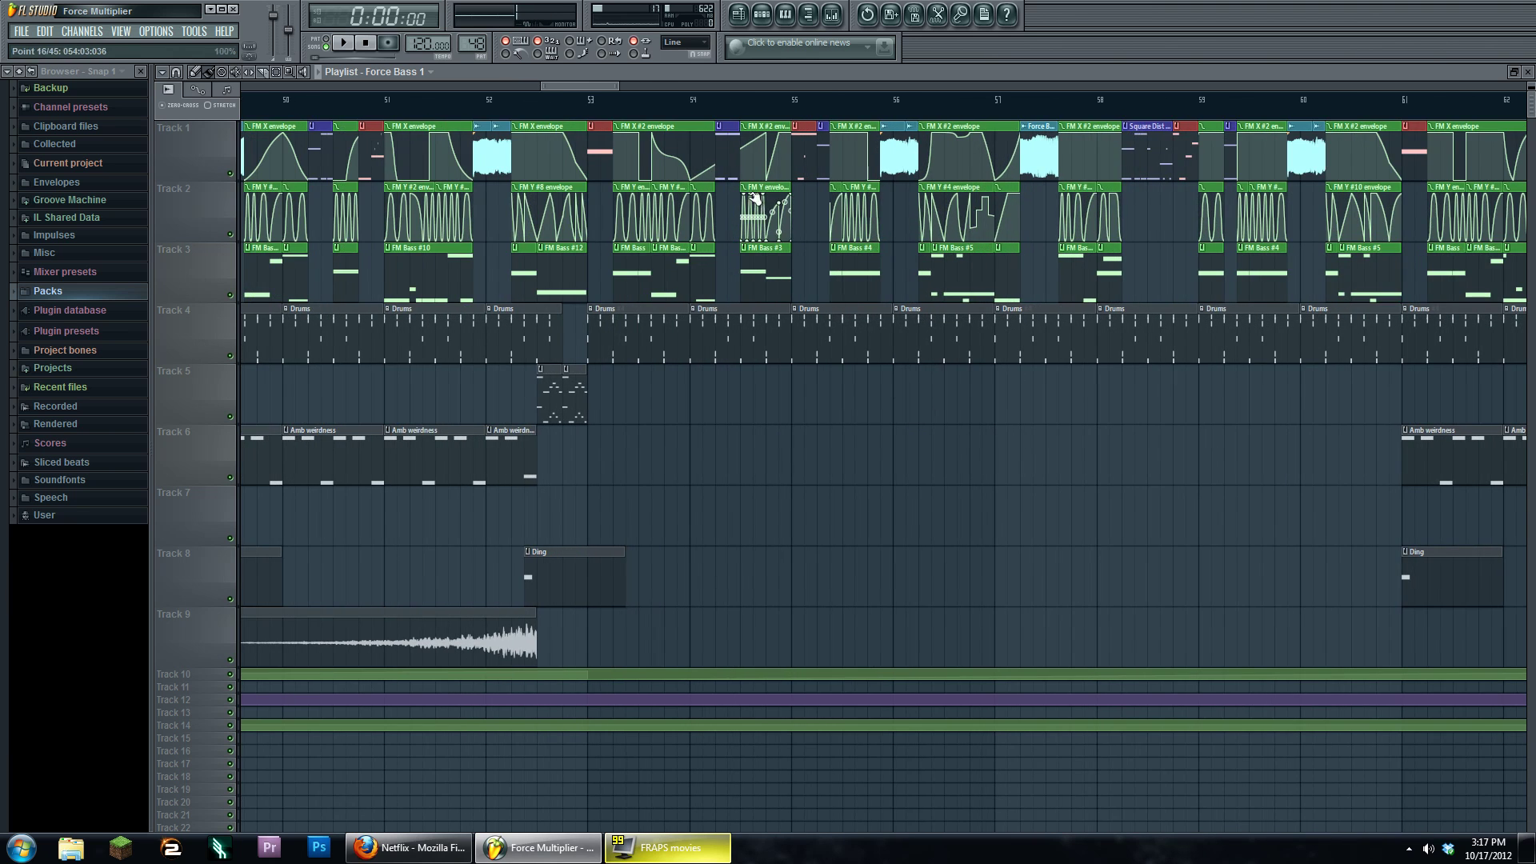
Open the Square Dist pattern's piano roll with the step sequencer, audition it, and return to the playlist.
{"action": "double_click", "coordinate": [745, 182]}
{"action": "left_click", "coordinate": [763, 15]}
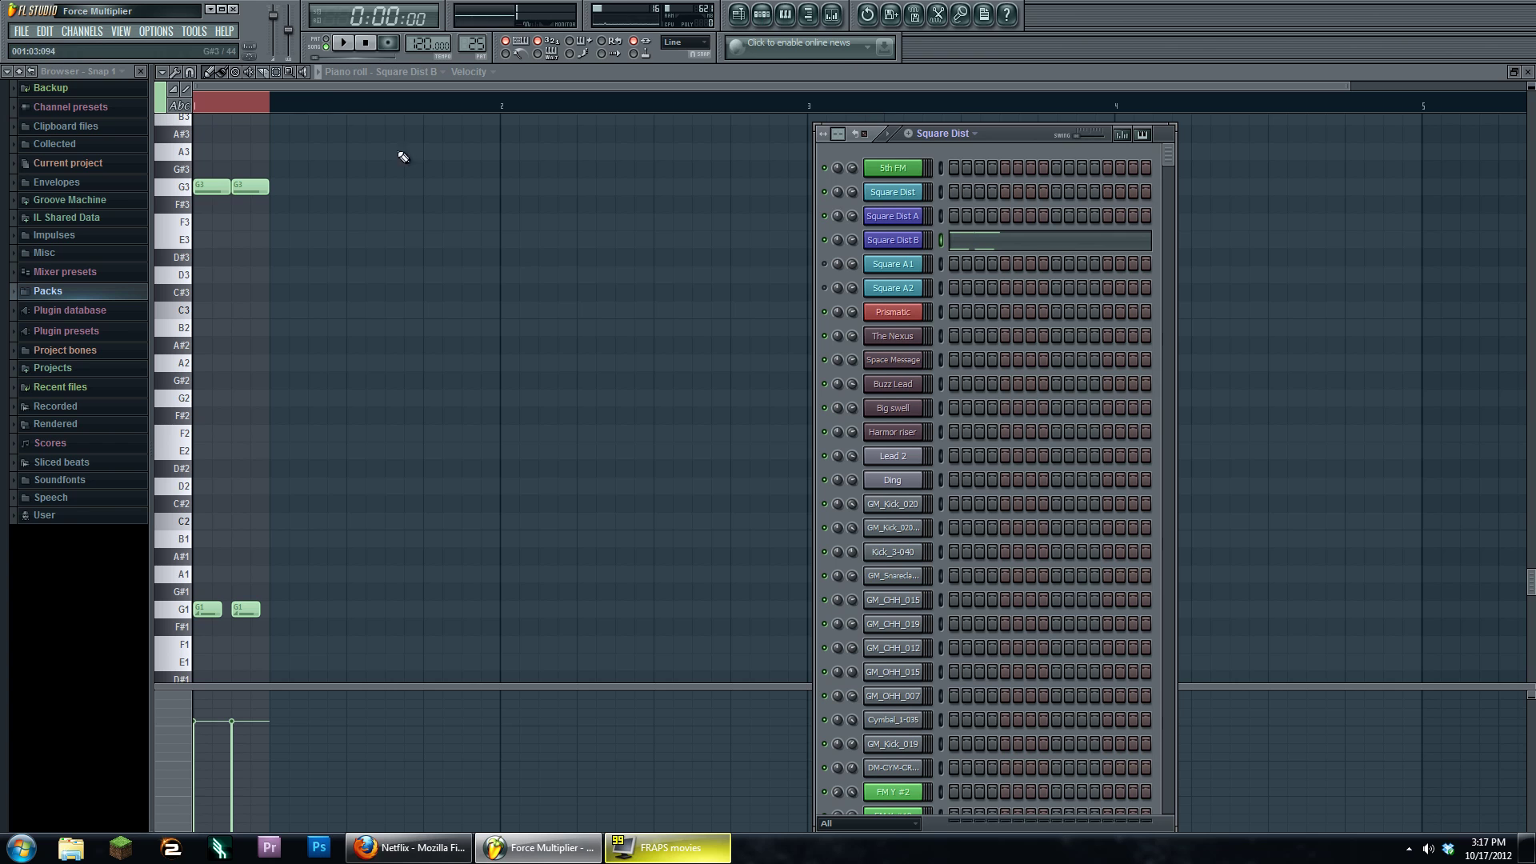
{"action": "left_click", "coordinate": [342, 43]}
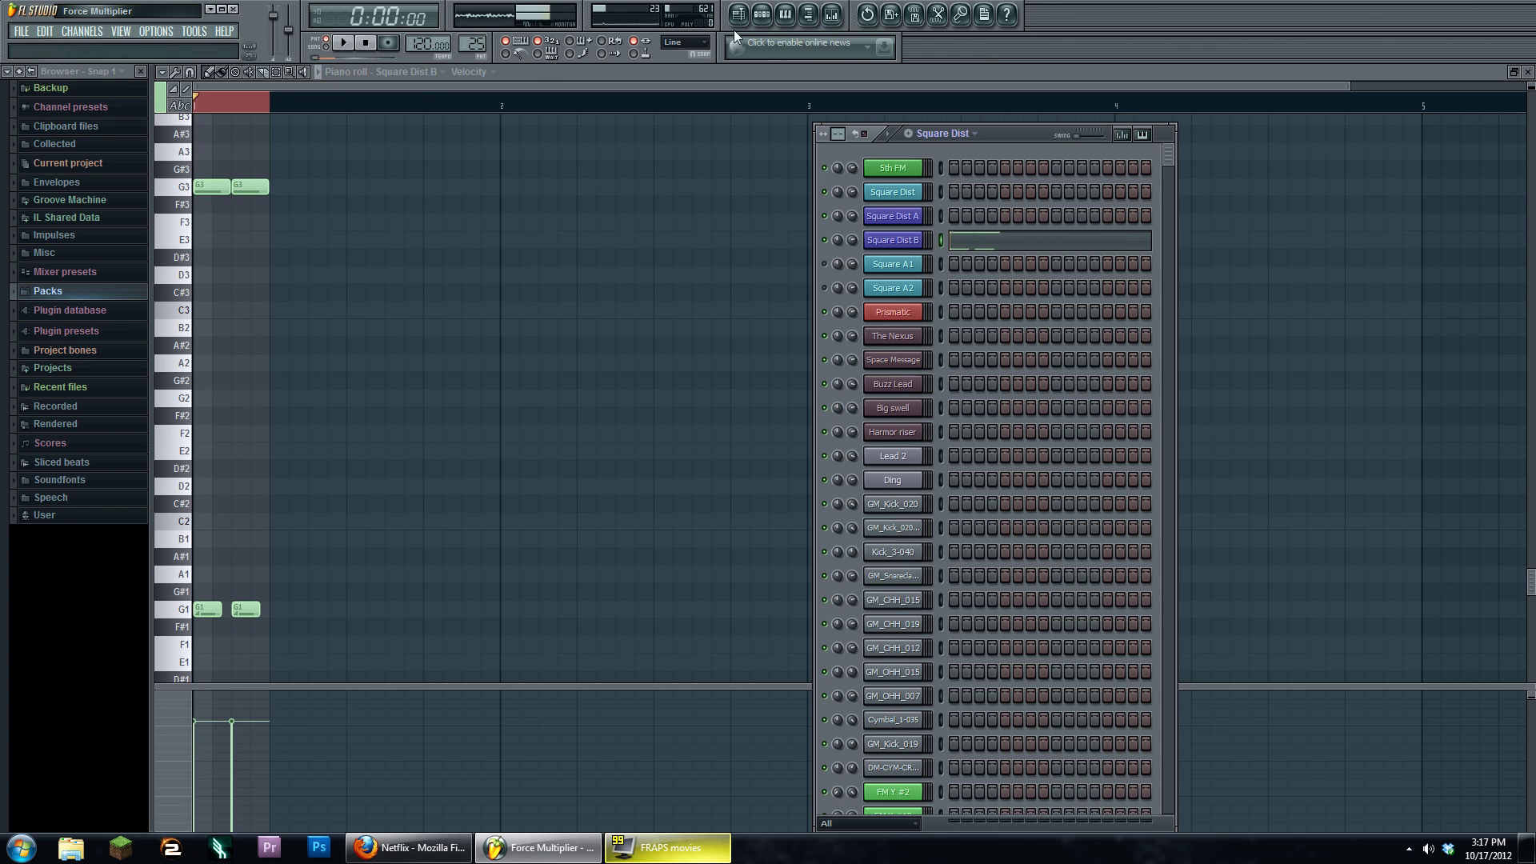
{"action": "left_click", "coordinate": [738, 14]}
Open the Square Dist #2 pattern's notes for the Square Dist A channel and audition the pattern.
{"action": "left_click", "coordinate": [738, 14]}
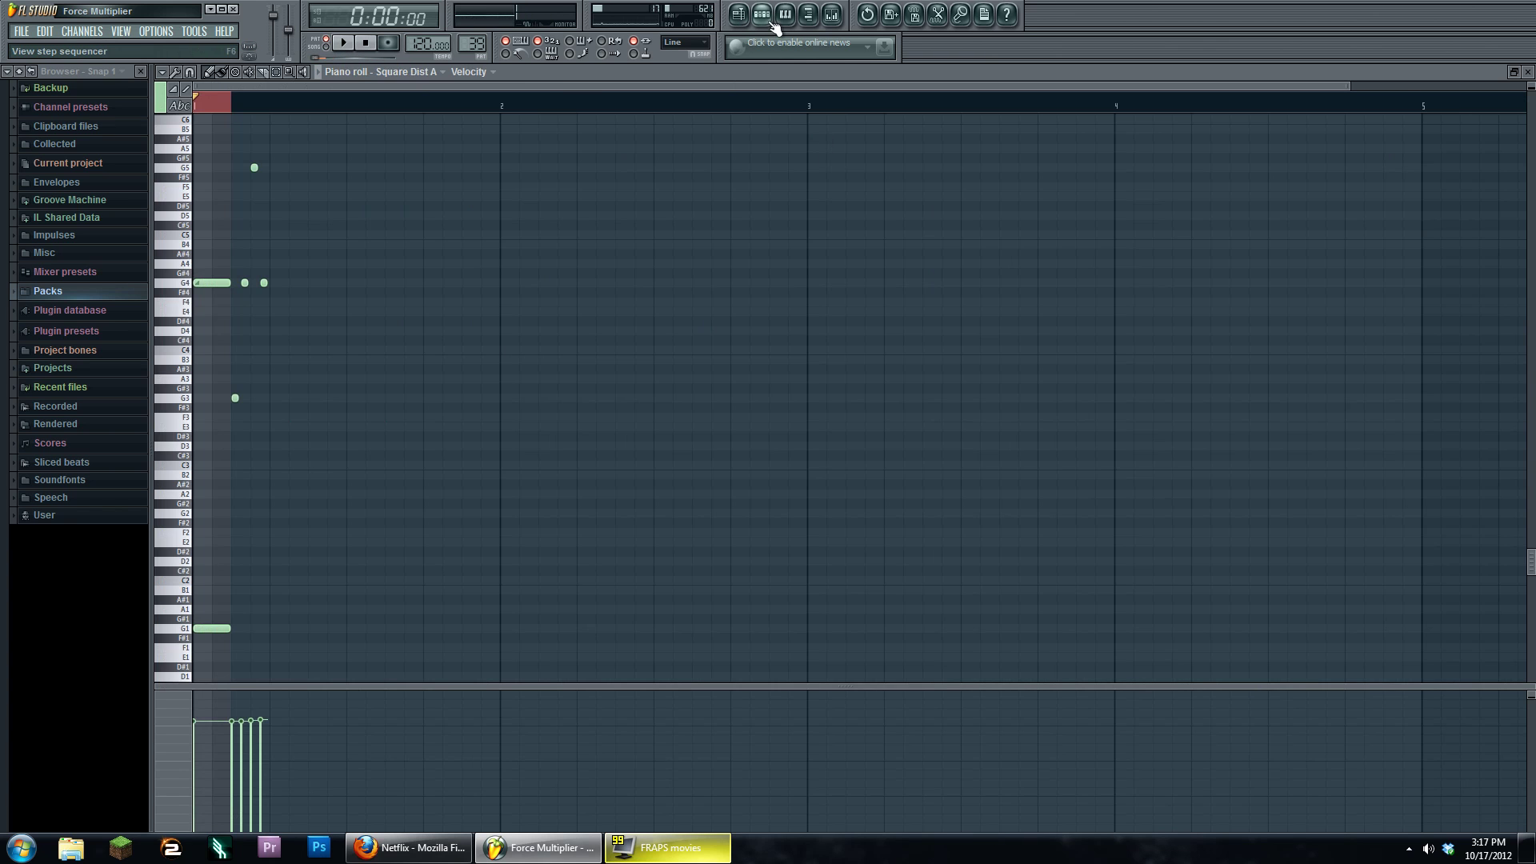
{"action": "left_click", "coordinate": [770, 21]}
{"action": "left_click", "coordinate": [344, 44]}
{"action": "left_click", "coordinate": [364, 45]}
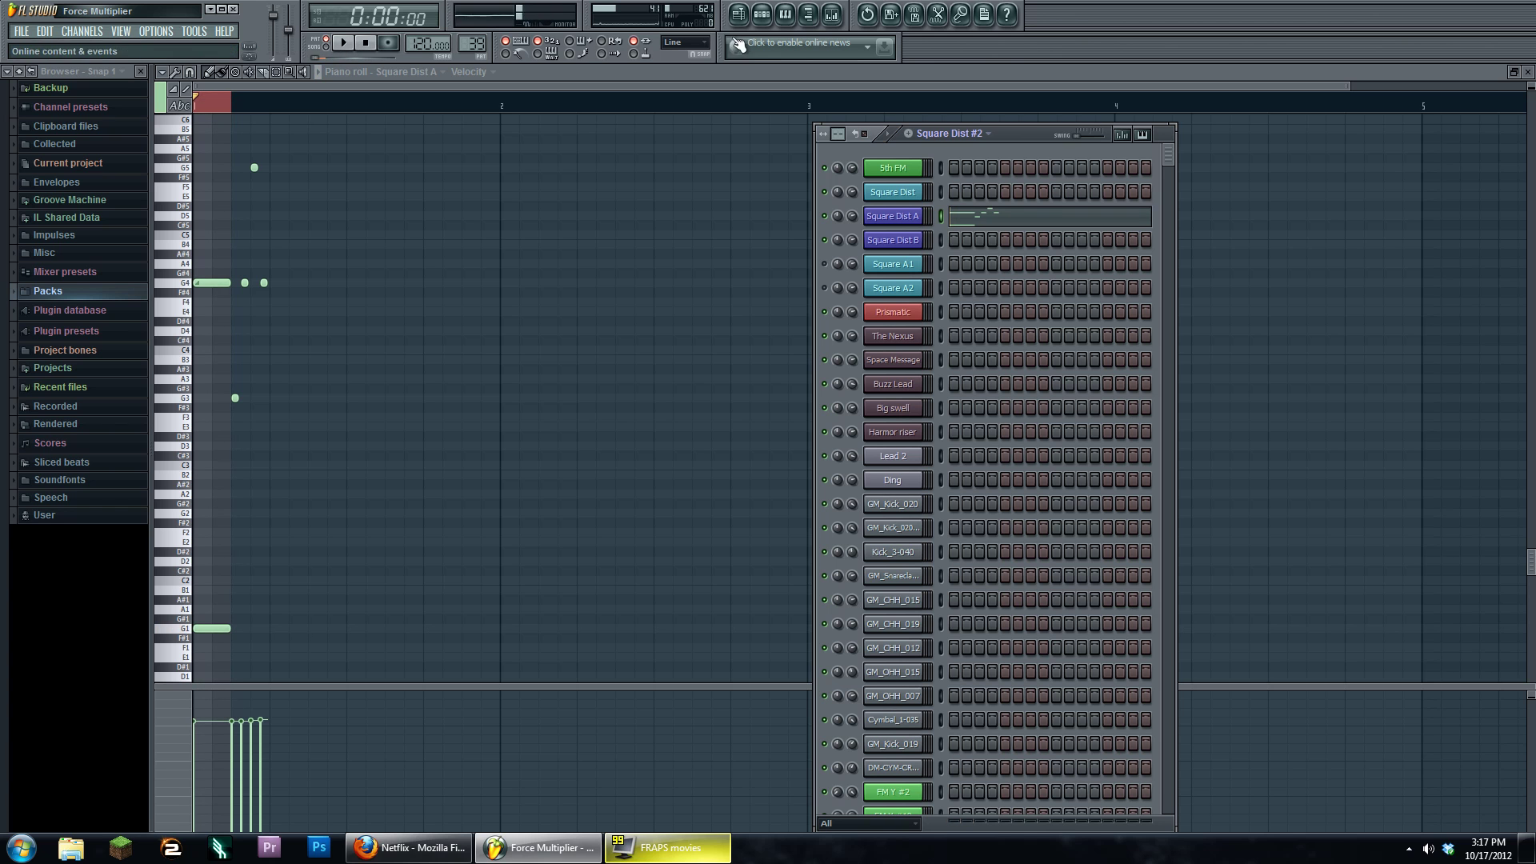
Open the Square Dist A channel's Harmor synth from the step sequencer for viewing, and return to the playlist.
{"action": "left_click", "coordinate": [893, 193]}
{"action": "left_click_drag", "start_coordinate": [896, 199], "coordinate": [605, 194]}
{"action": "left_click", "coordinate": [908, 216]}
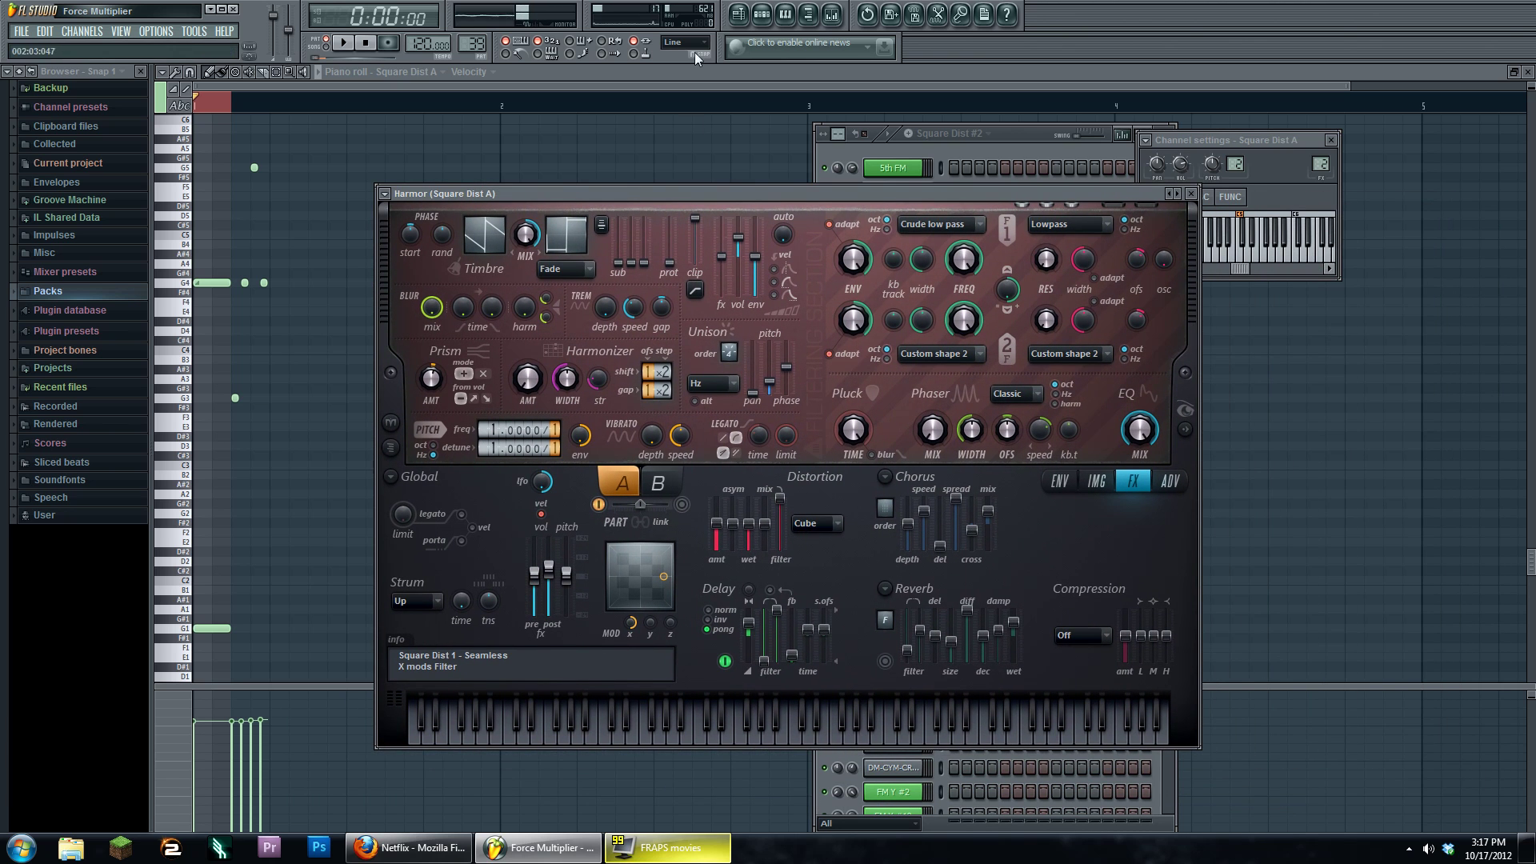
{"action": "left_click", "coordinate": [739, 14]}
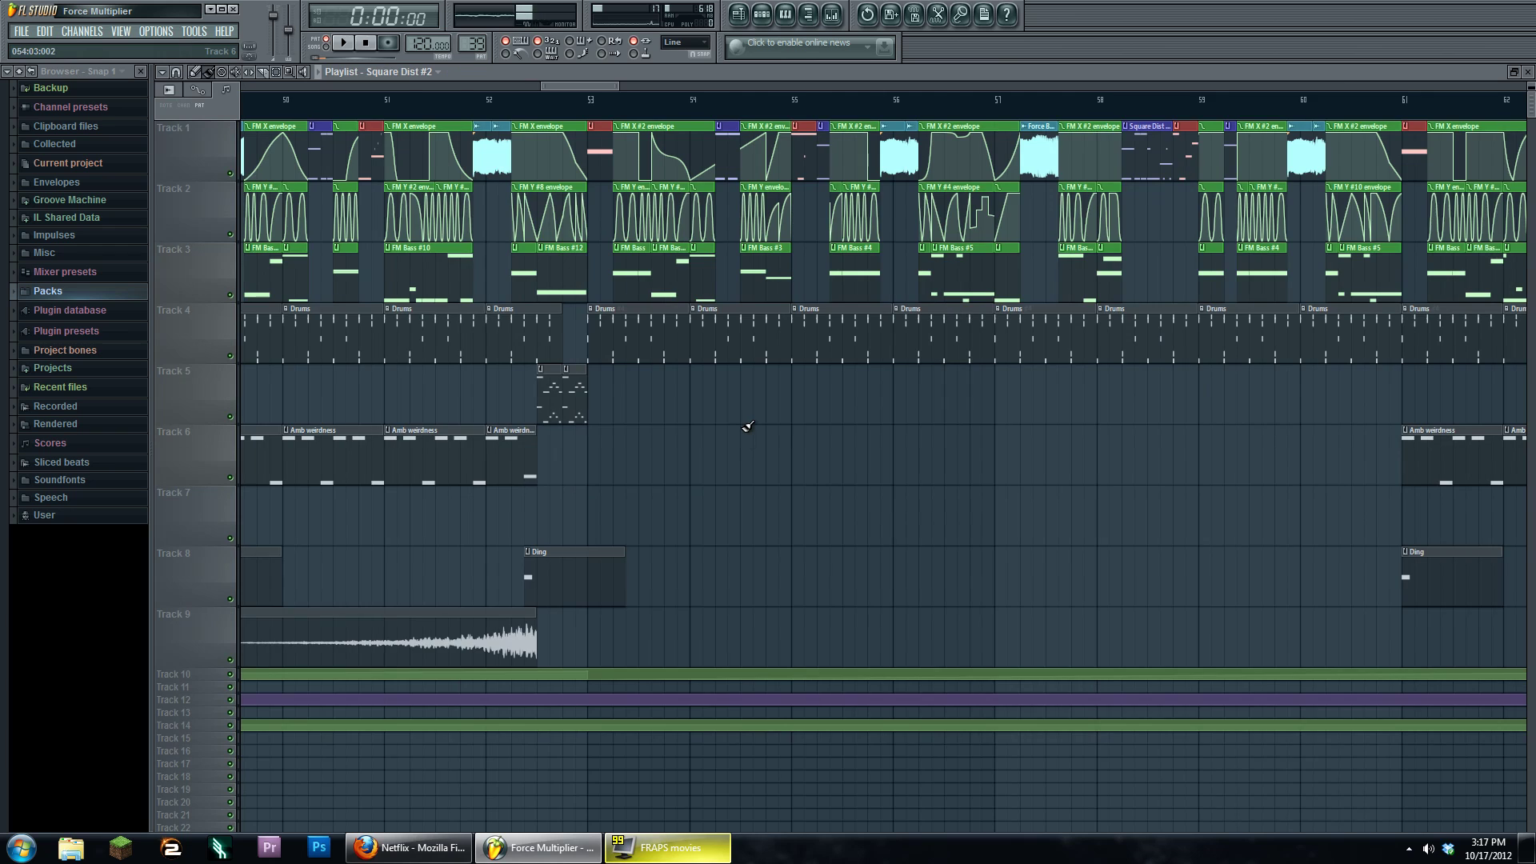
Play the song from within bar 39 of the playlist to audition the bass section, and stop playback.
{"action": "scroll", "coordinate": [748, 426], "scroll_direction": "down", "scroll_amount": 5}
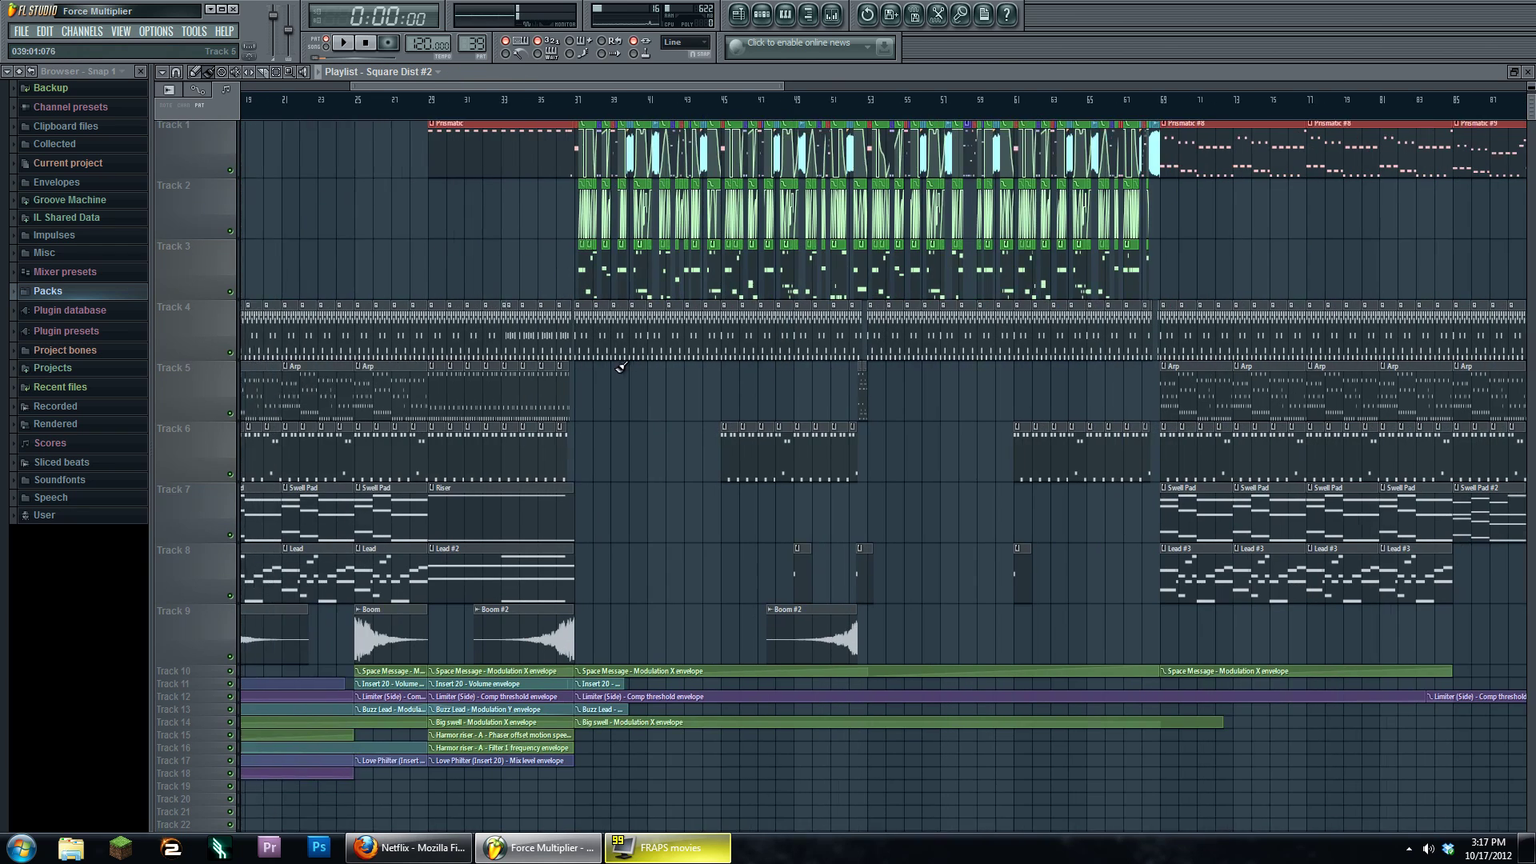
{"action": "scroll", "coordinate": [621, 368], "scroll_direction": "up", "scroll_amount": 5}
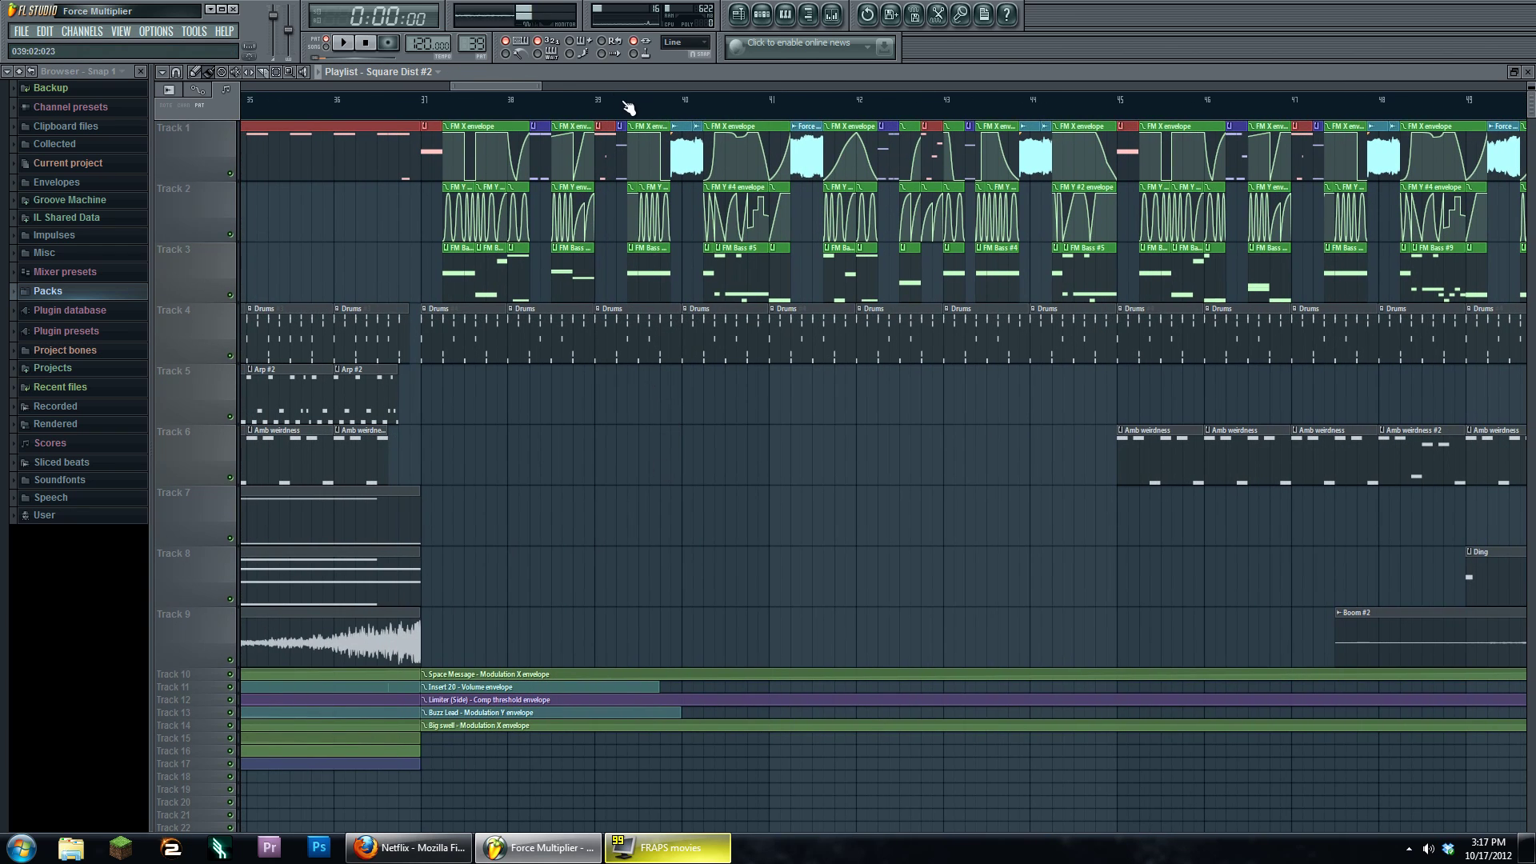
{"action": "left_click", "coordinate": [629, 107]}
{"action": "key", "text": "space"}
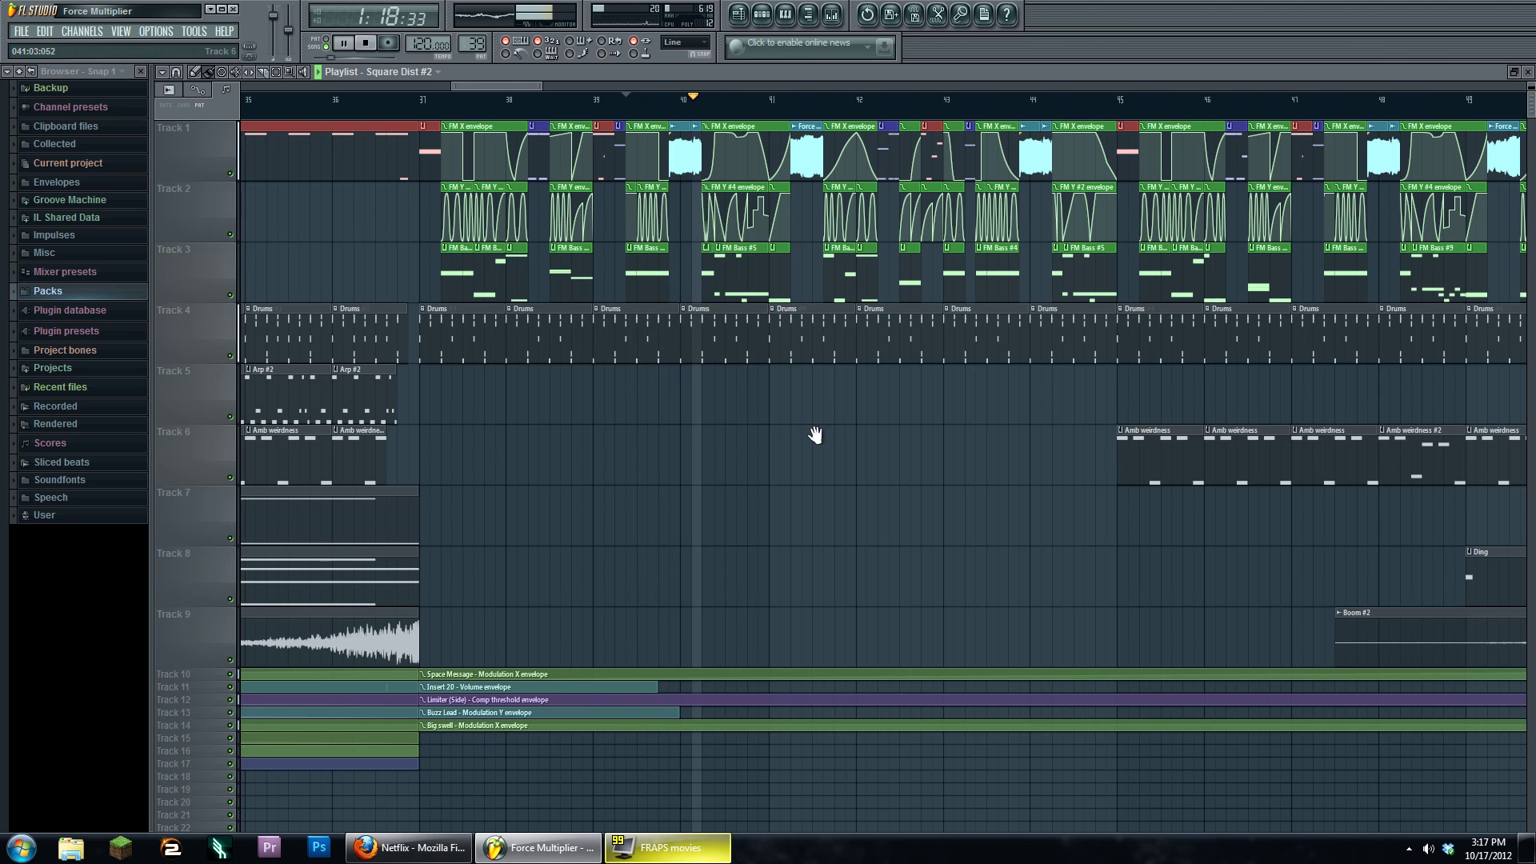
{"action": "left_click", "coordinate": [373, 45]}
Open the notes of the FM Bass #5 pattern from its playlist clip and return to the playlist.
{"action": "scroll", "coordinate": [628, 208], "scroll_direction": "up", "scroll_amount": 3}
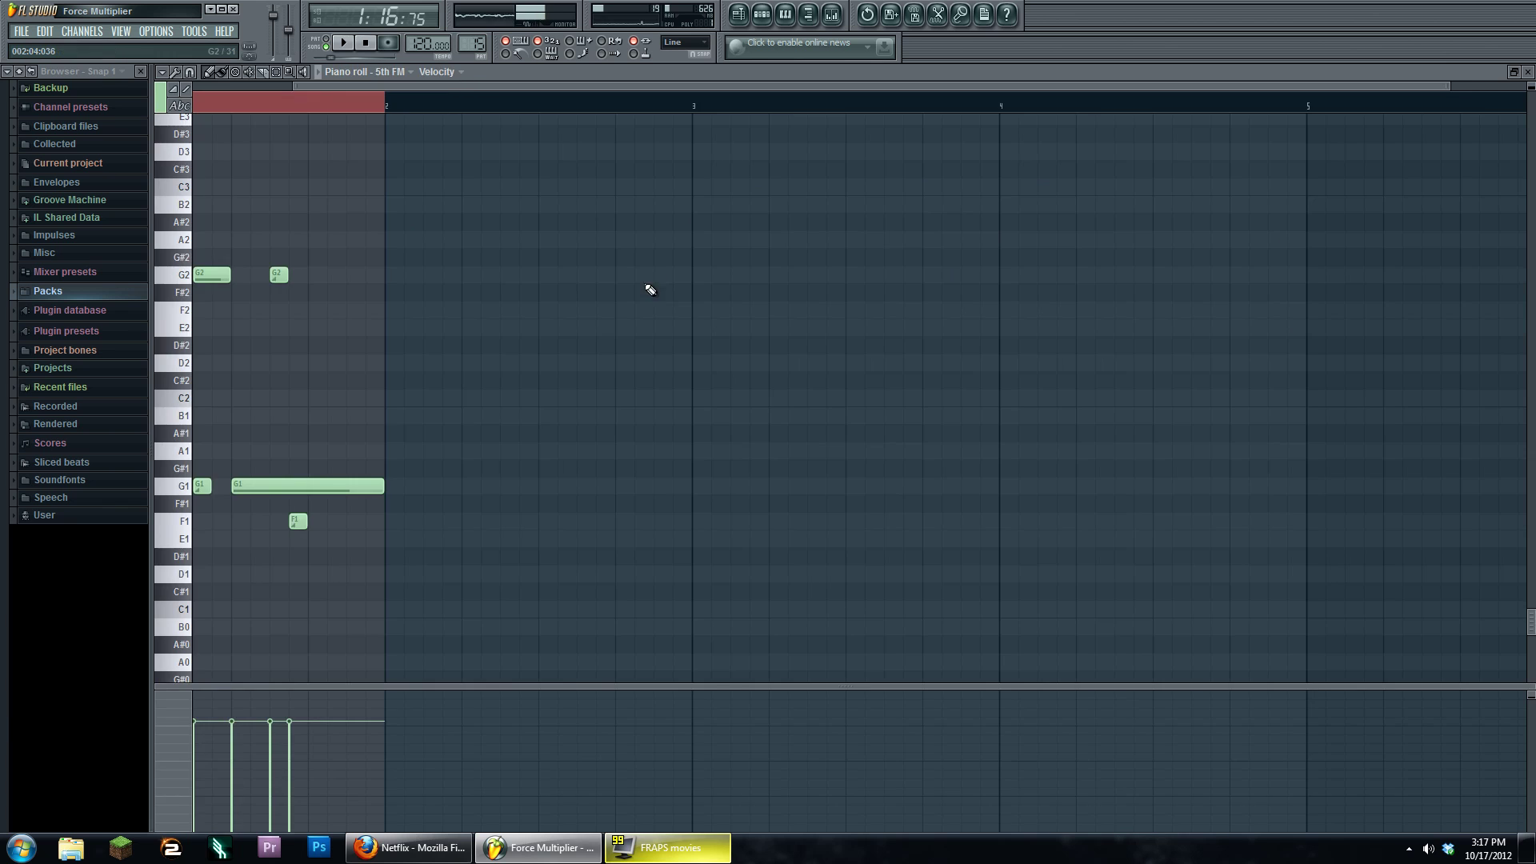
{"action": "double_click", "coordinate": [634, 276]}
{"action": "left_click", "coordinate": [739, 14]}
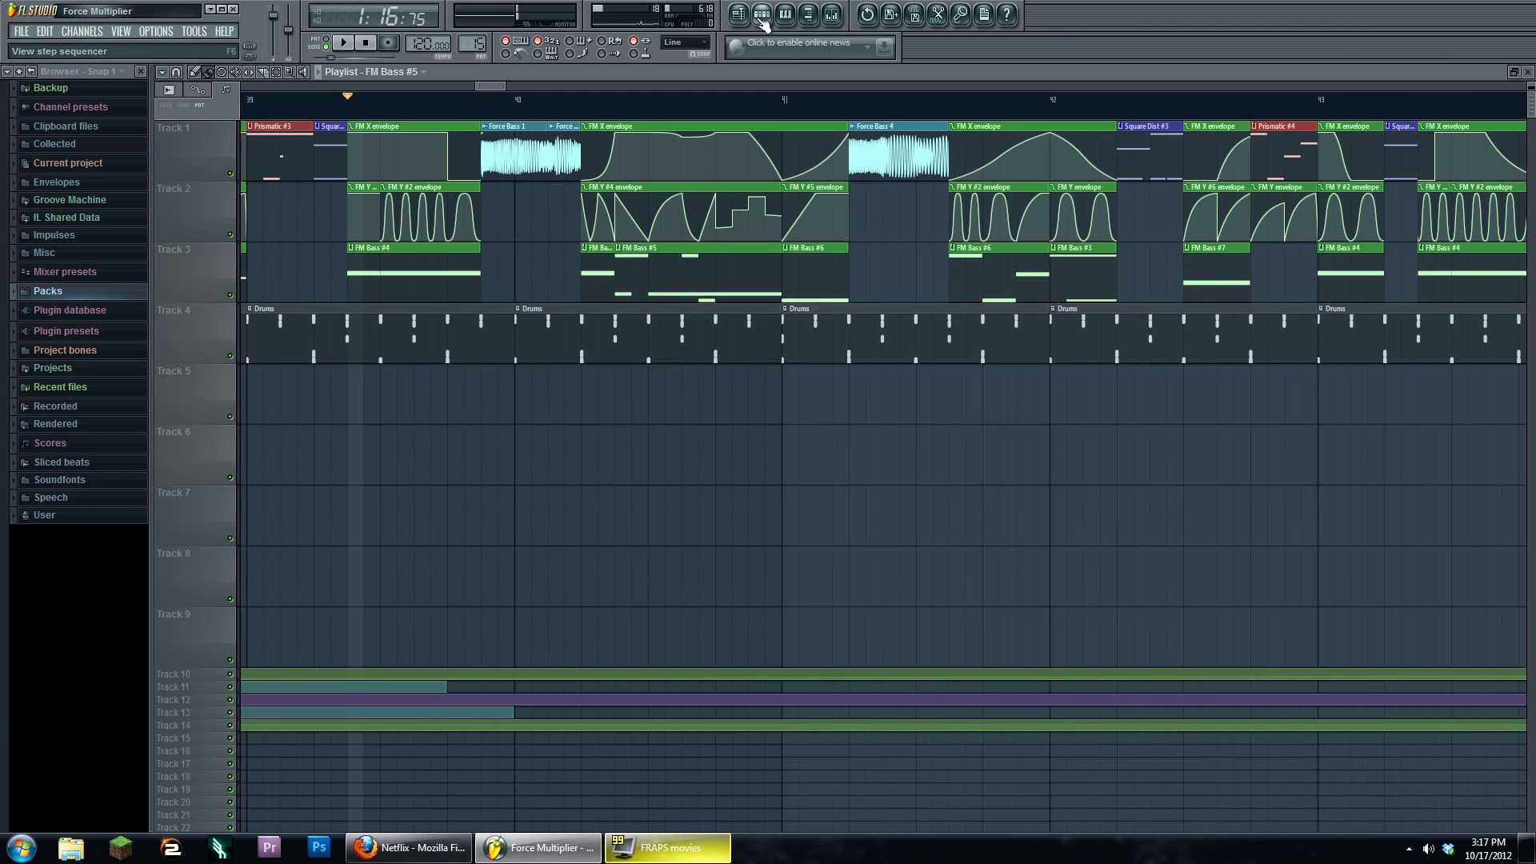
Open the 5th FM channel's Sytrus synth from the step sequencer and reposition its window over the playlist.
{"action": "left_click", "coordinate": [761, 15]}
{"action": "left_click", "coordinate": [901, 172]}
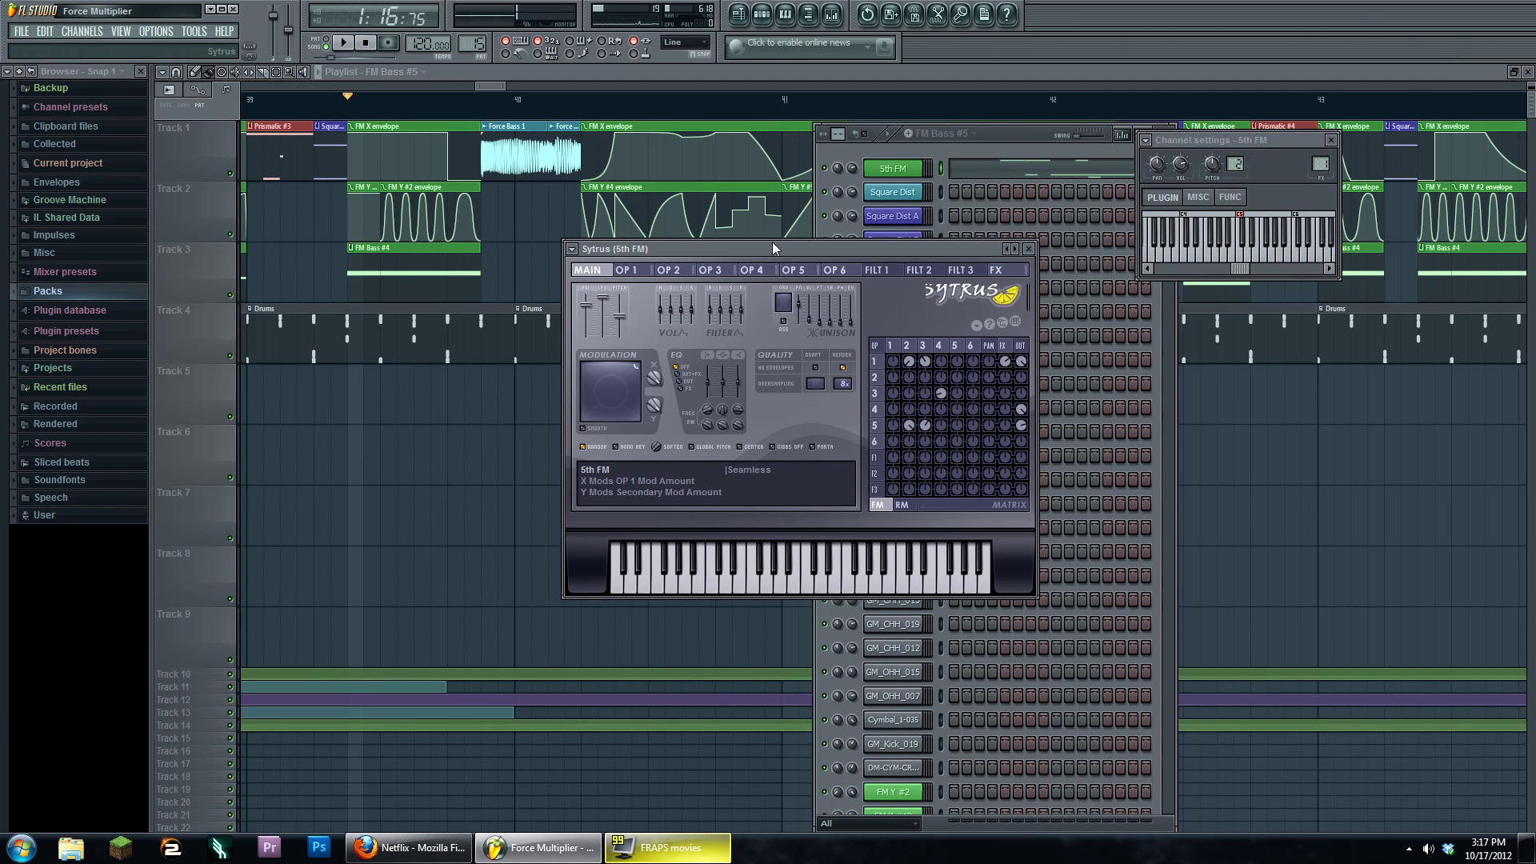
{"action": "left_click_drag", "start_coordinate": [785, 249], "coordinate": [713, 204]}
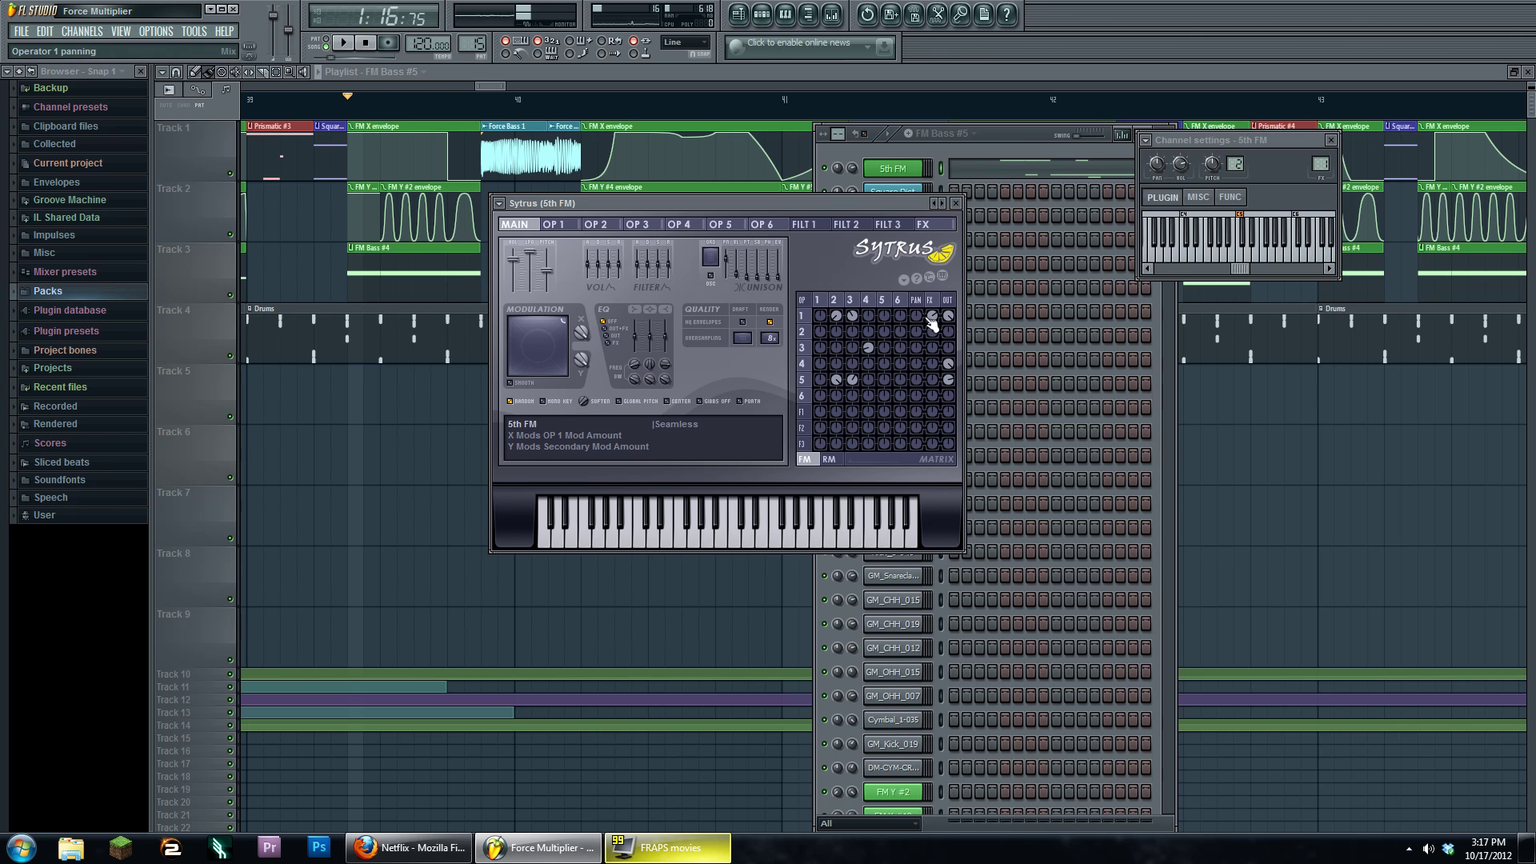
Open the mixer on the 5th FM channel's Fm Sytrus track, reposition it for viewing, and close all windows.
{"action": "double_click", "coordinate": [1320, 164]}
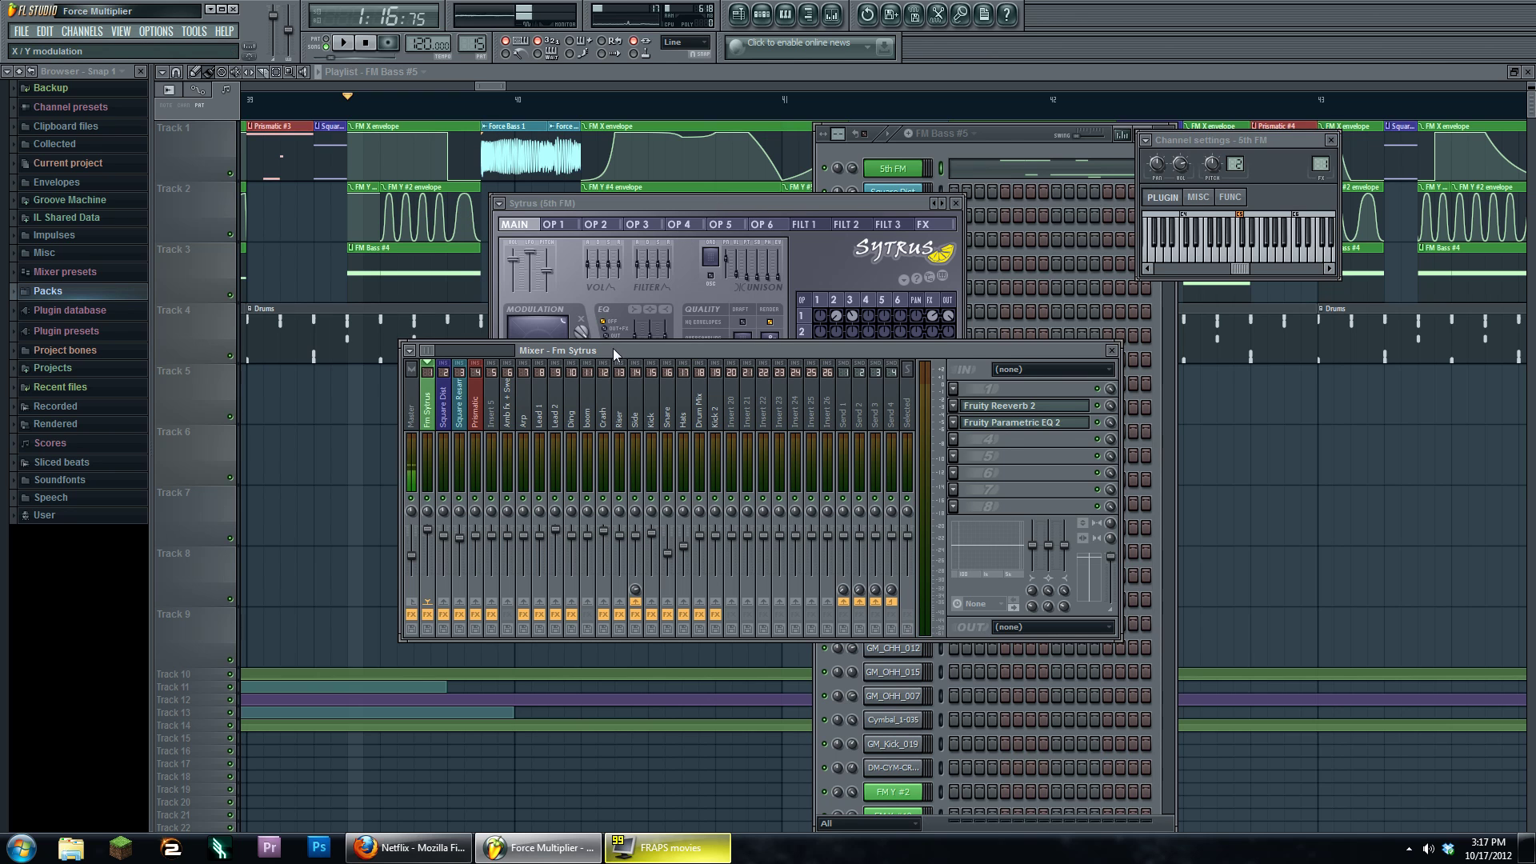
{"action": "left_click_drag", "start_coordinate": [613, 348], "coordinate": [588, 420]}
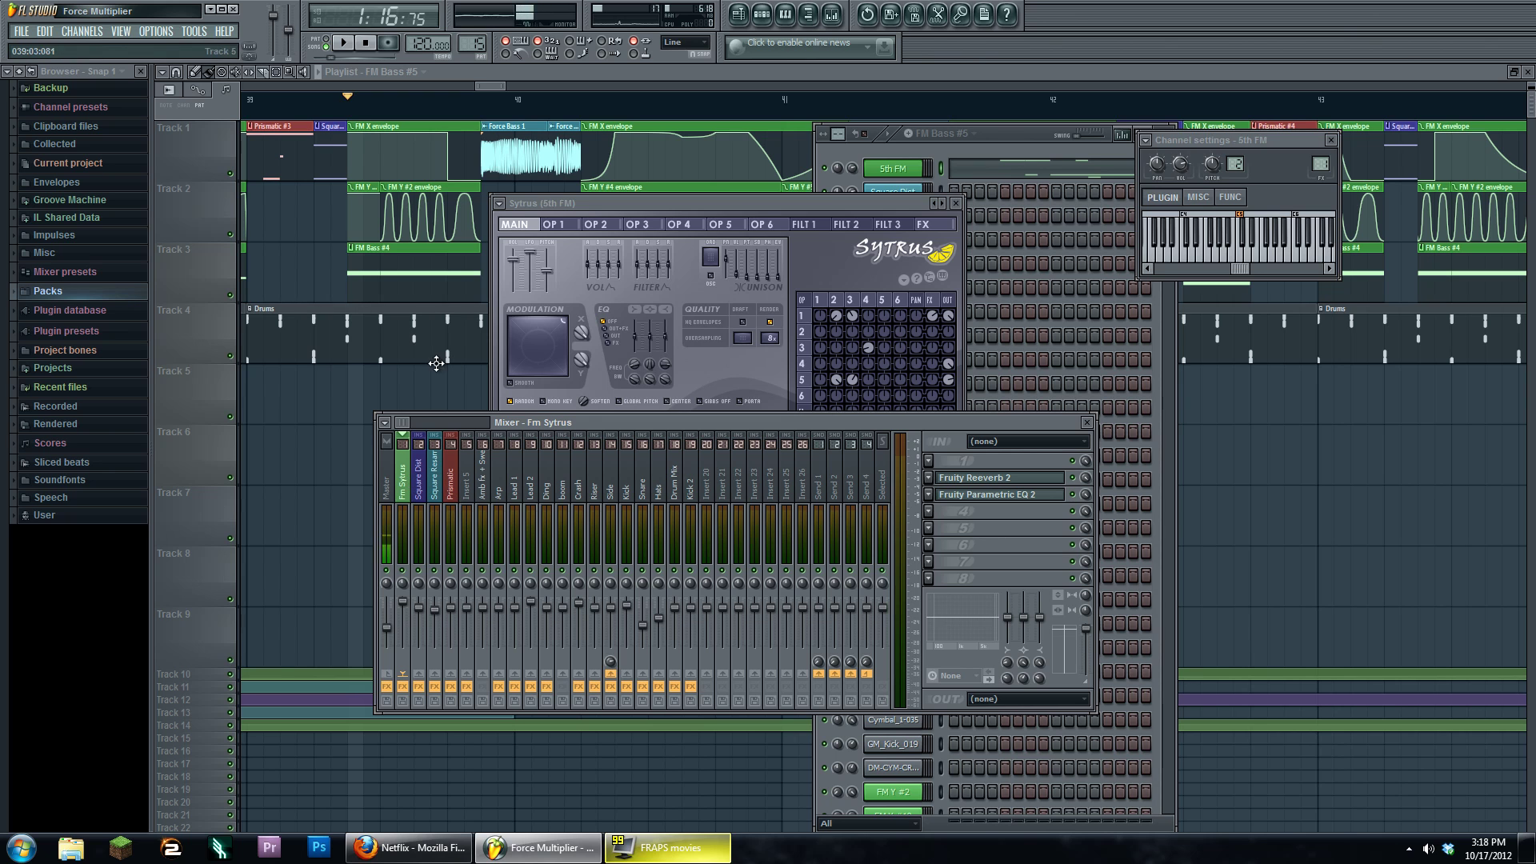
{"action": "key", "text": "F12"}
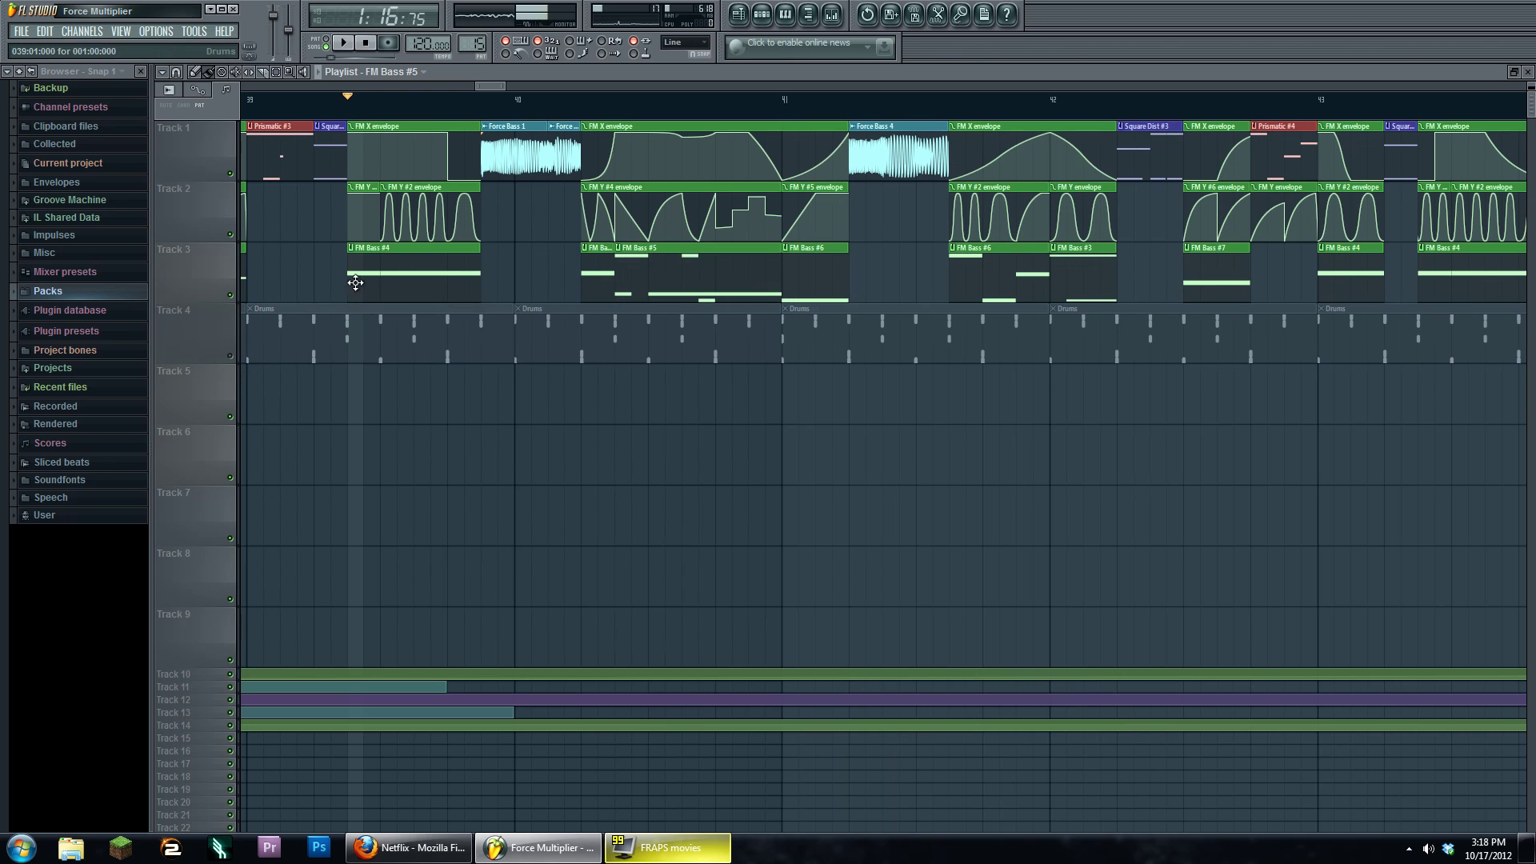
Play the bass section from bar 39 with the mixer shown, and reopen the 5th FM Sytrus before stopping playback.
{"action": "left_click", "coordinate": [342, 42]}
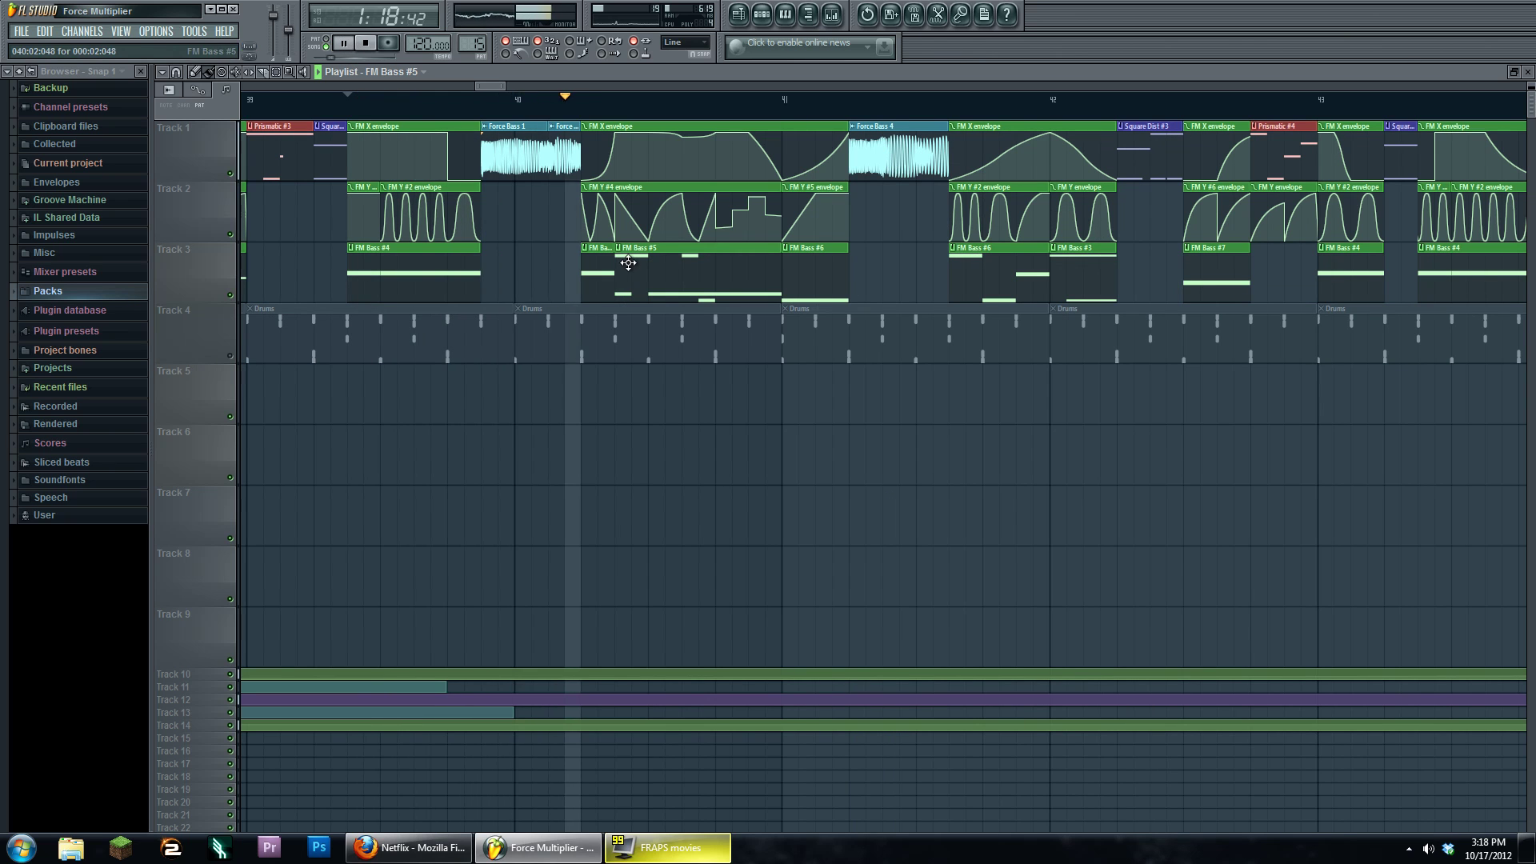
{"action": "key", "text": "F9"}
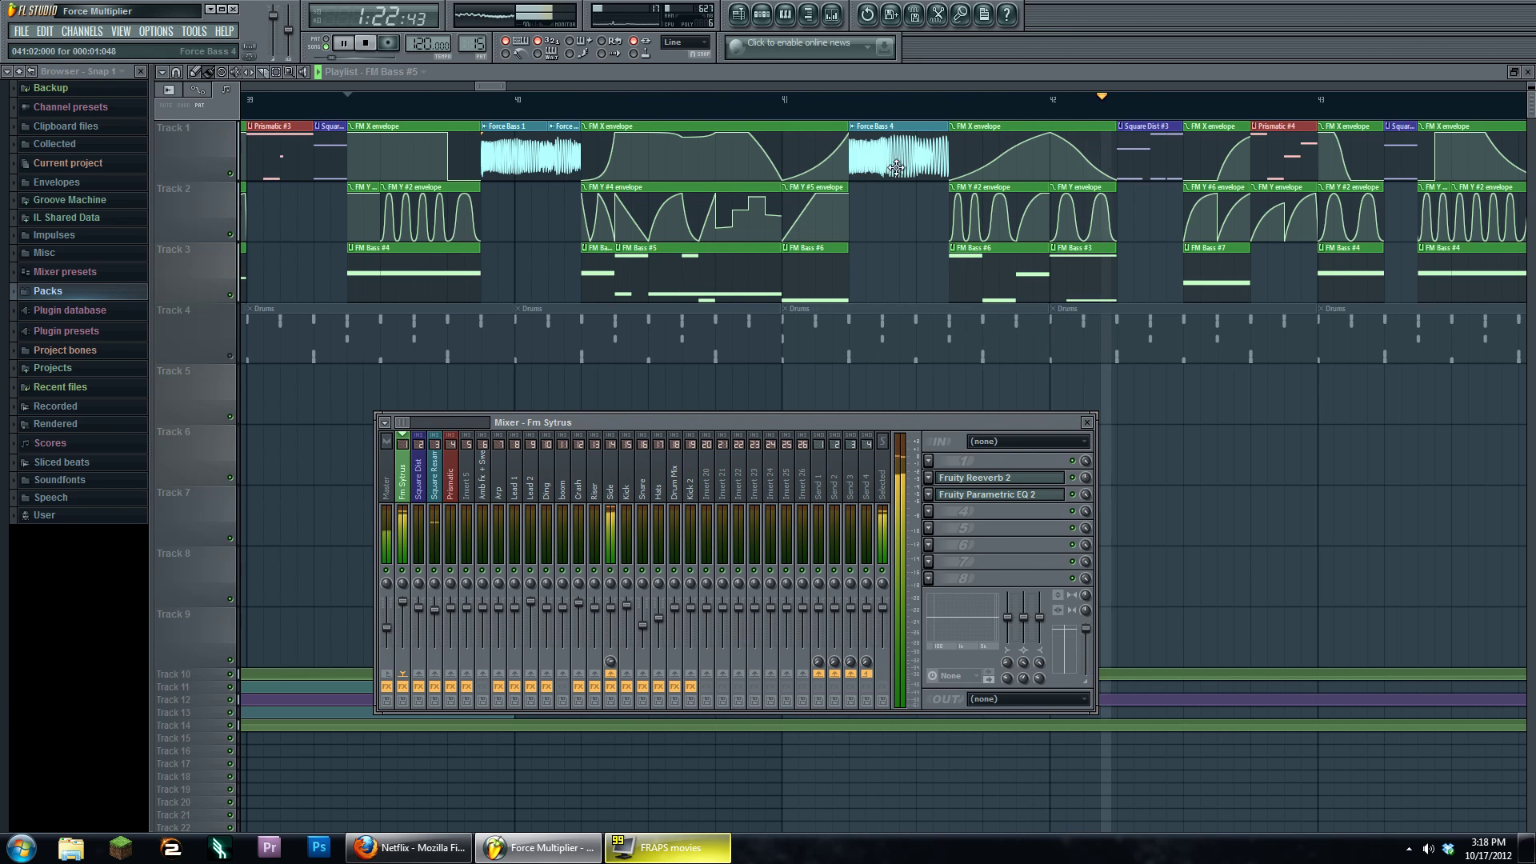
{"action": "key", "text": "F6"}
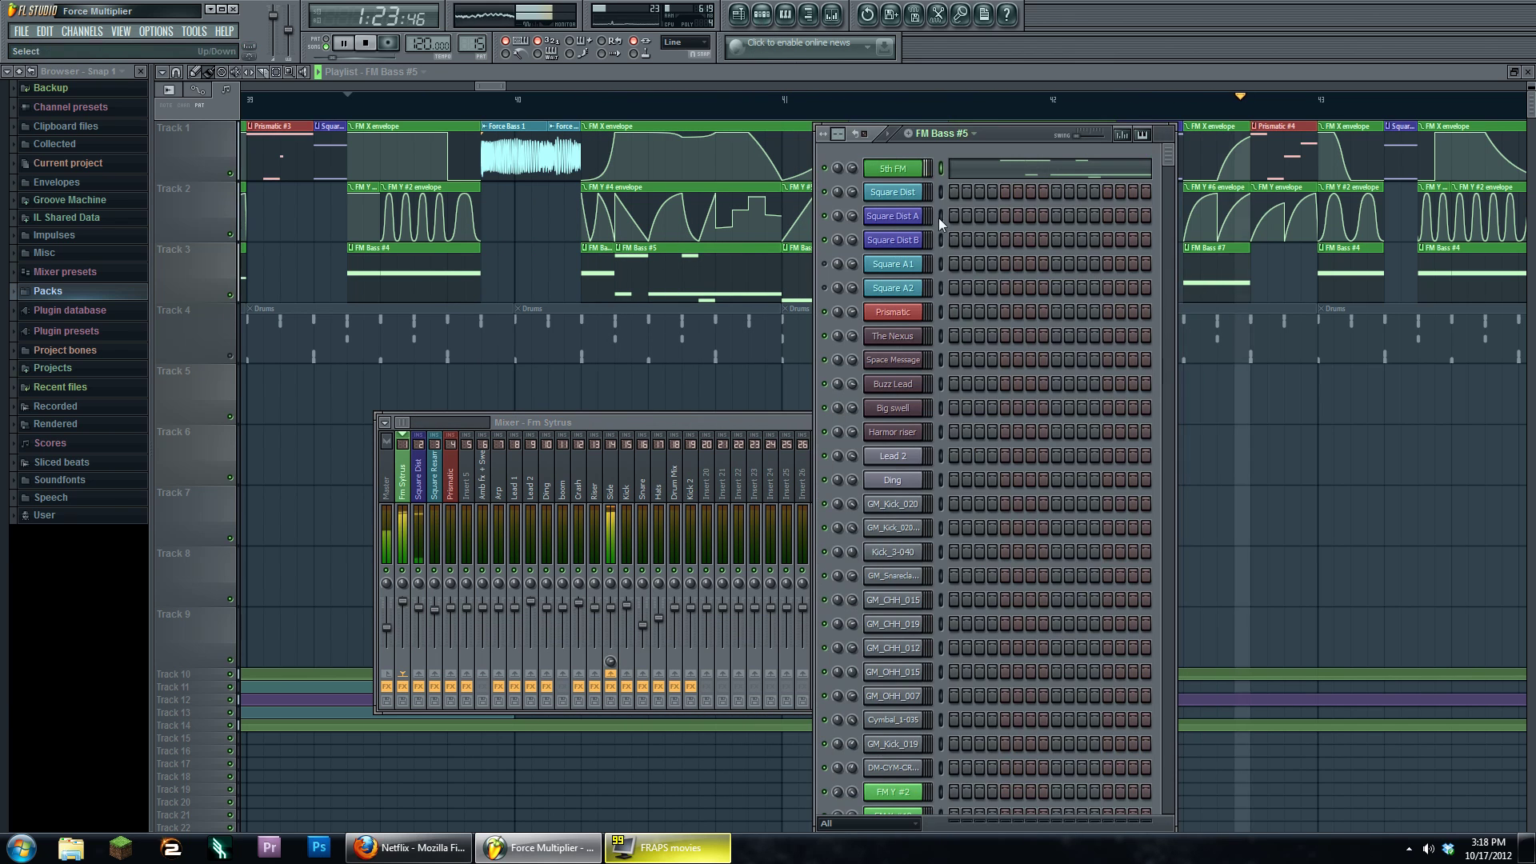
{"action": "left_click", "coordinate": [893, 168]}
{"action": "left_click", "coordinate": [364, 43]}
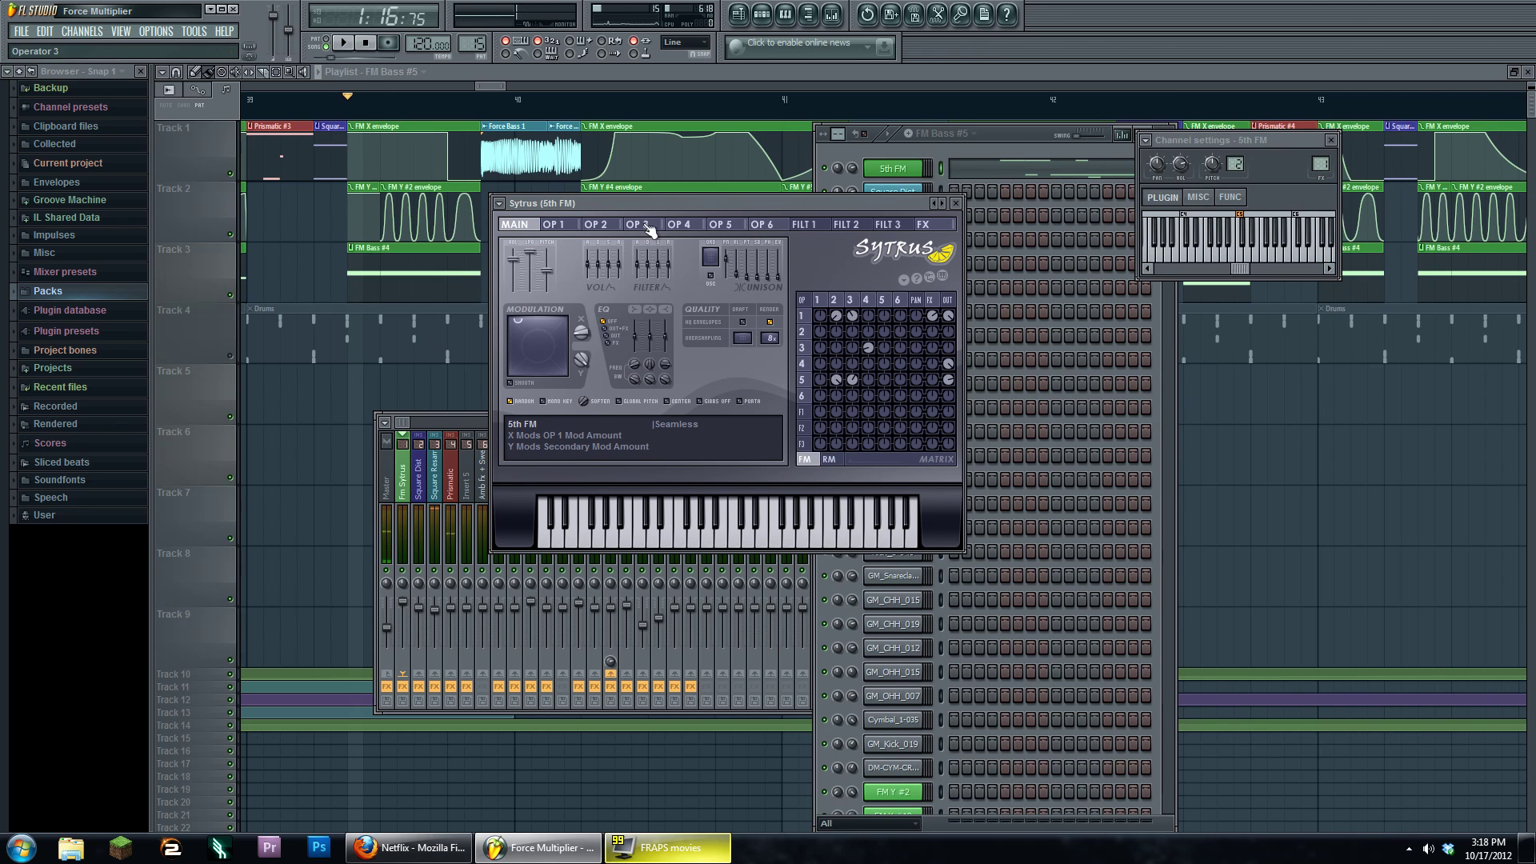
Reposition the 5th FM Sytrus window and inspect the settings of operators 2, 3 and 5.
{"action": "left_click_drag", "start_coordinate": [661, 204], "coordinate": [645, 262]}
{"action": "left_click", "coordinate": [834, 358]}
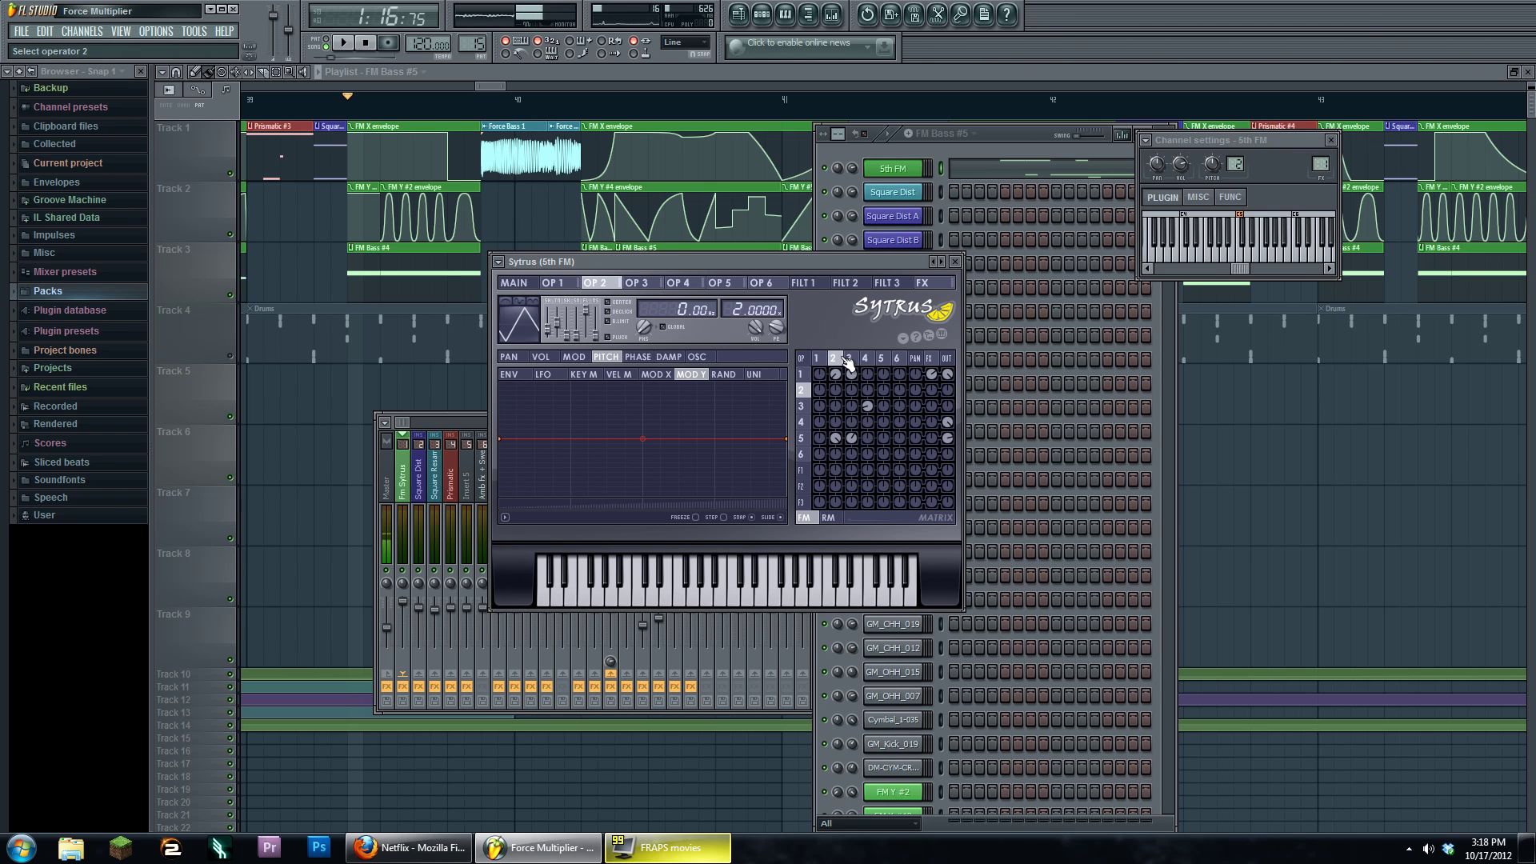
{"action": "left_click", "coordinate": [848, 359]}
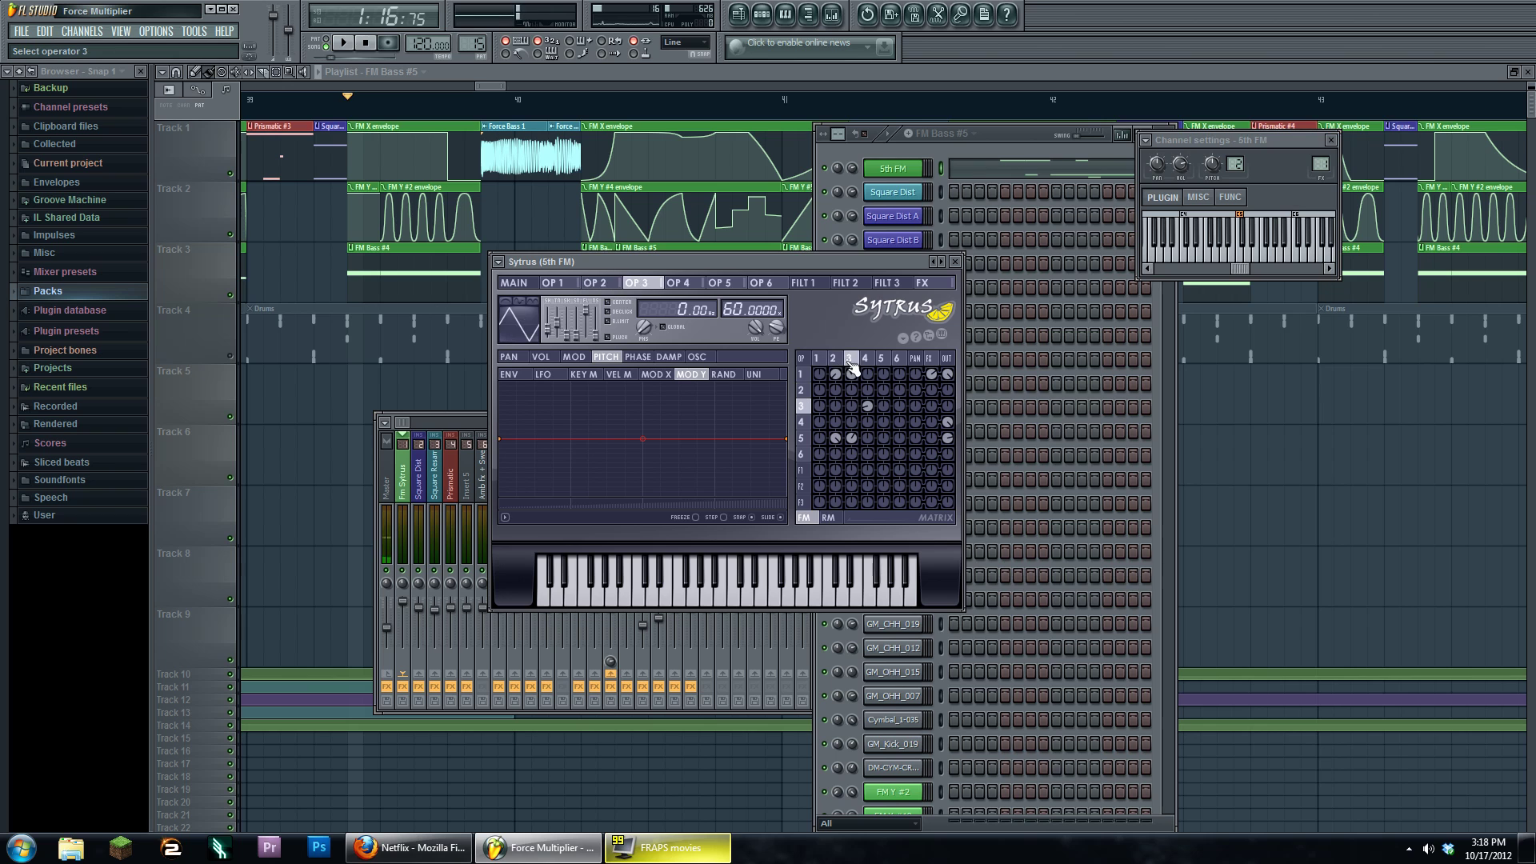
{"action": "left_click", "coordinate": [803, 438]}
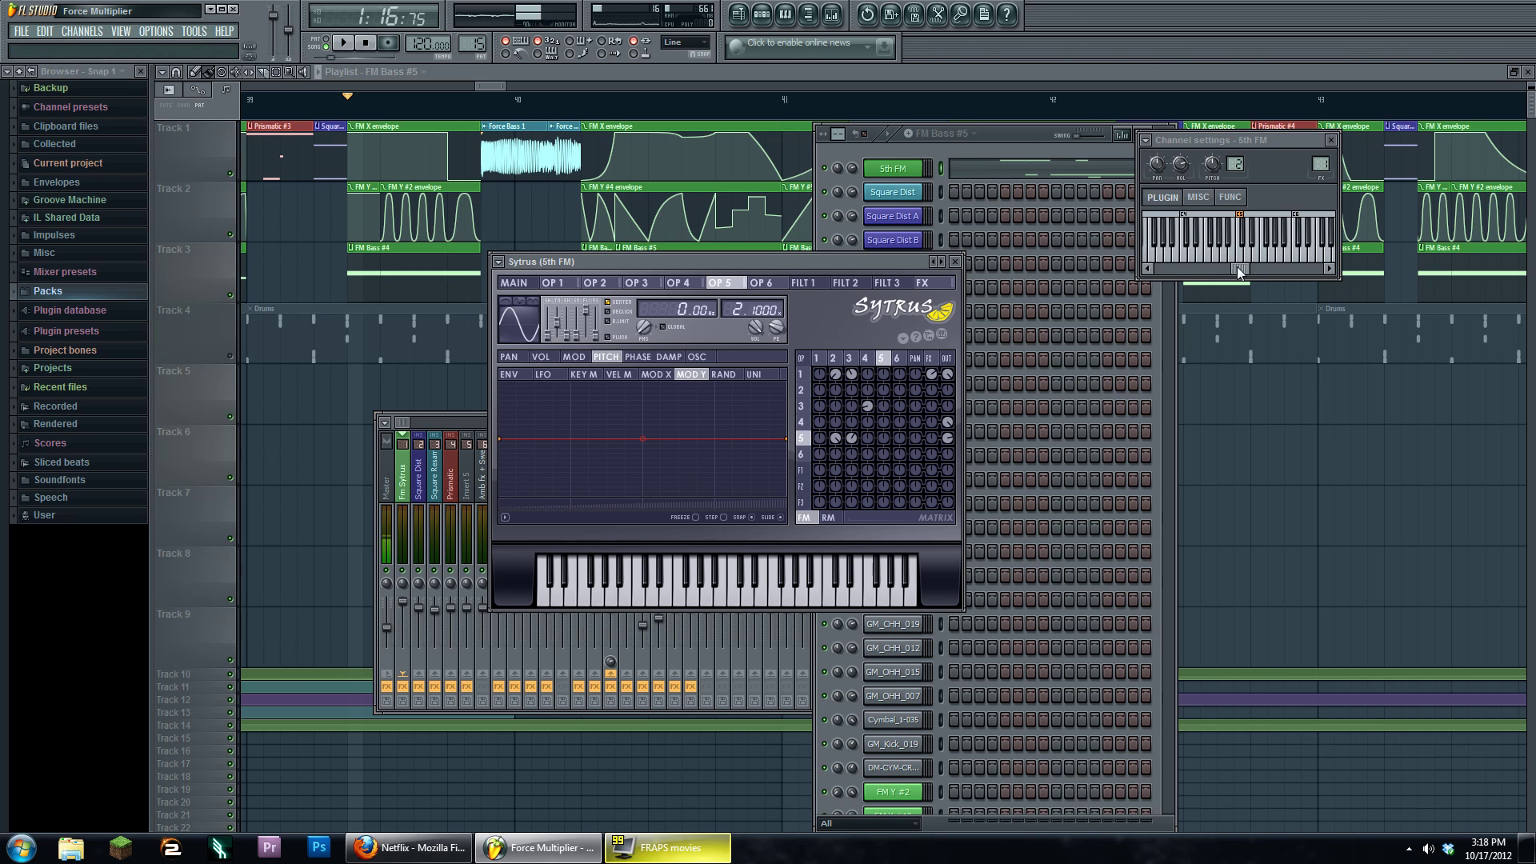
Audition low notes of the 5th FM sound on the channel settings' test keyboard.
{"action": "scroll", "coordinate": [1224, 255], "scroll_direction": "up", "scroll_amount": 3}
{"action": "left_click", "coordinate": [1186, 255]}
{"action": "left_click", "coordinate": [1176, 256]}
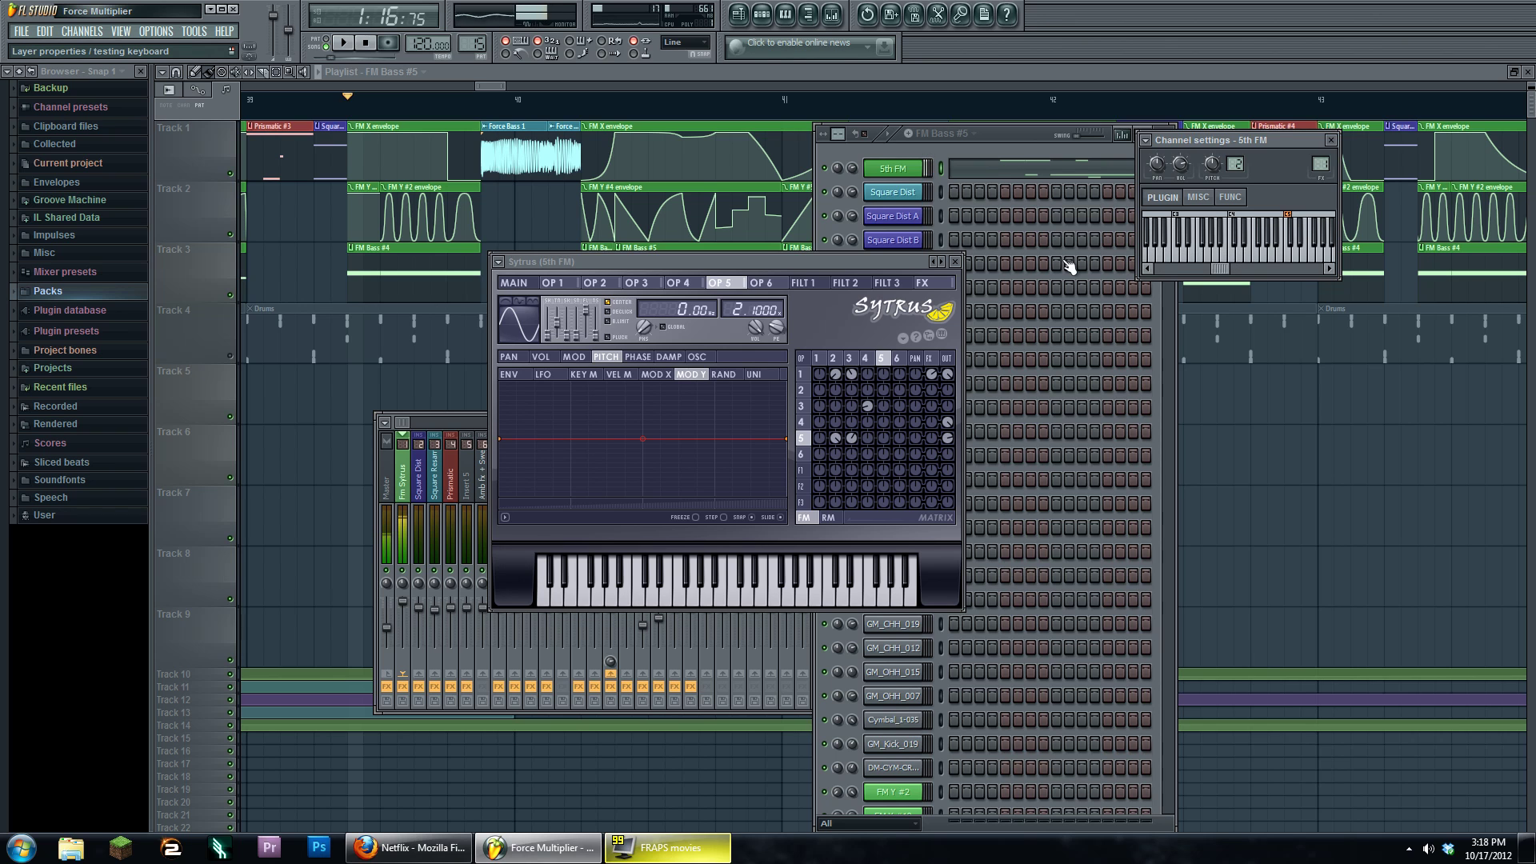
{"action": "left_click", "coordinate": [1174, 262]}
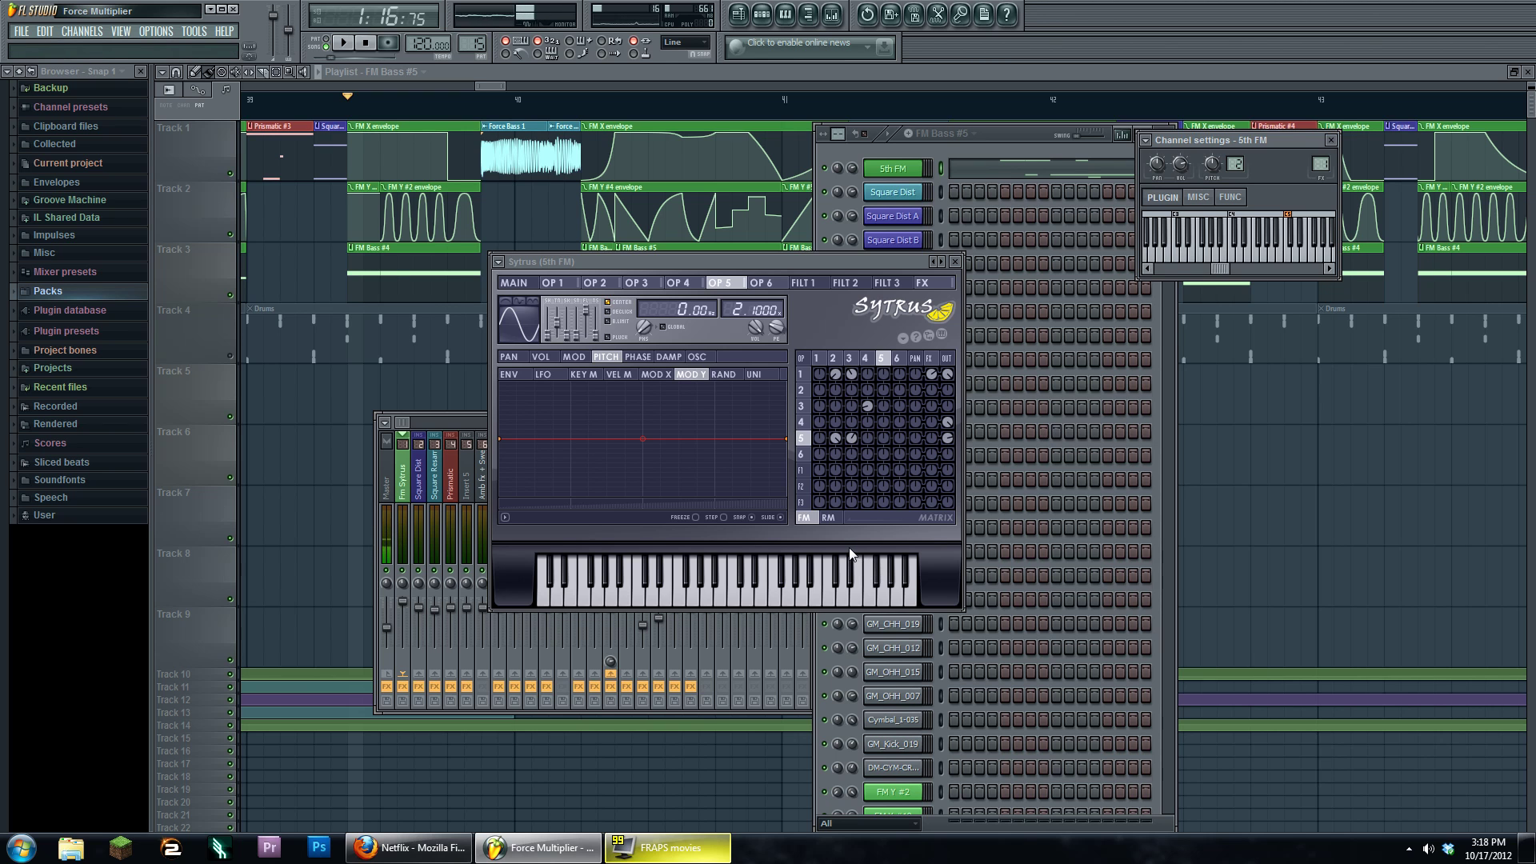
Show the 5th FM piano roll without other windows, and reopen its Sytrus synth on operator 2.
{"action": "key", "text": "F12"}
{"action": "key", "text": "F7"}
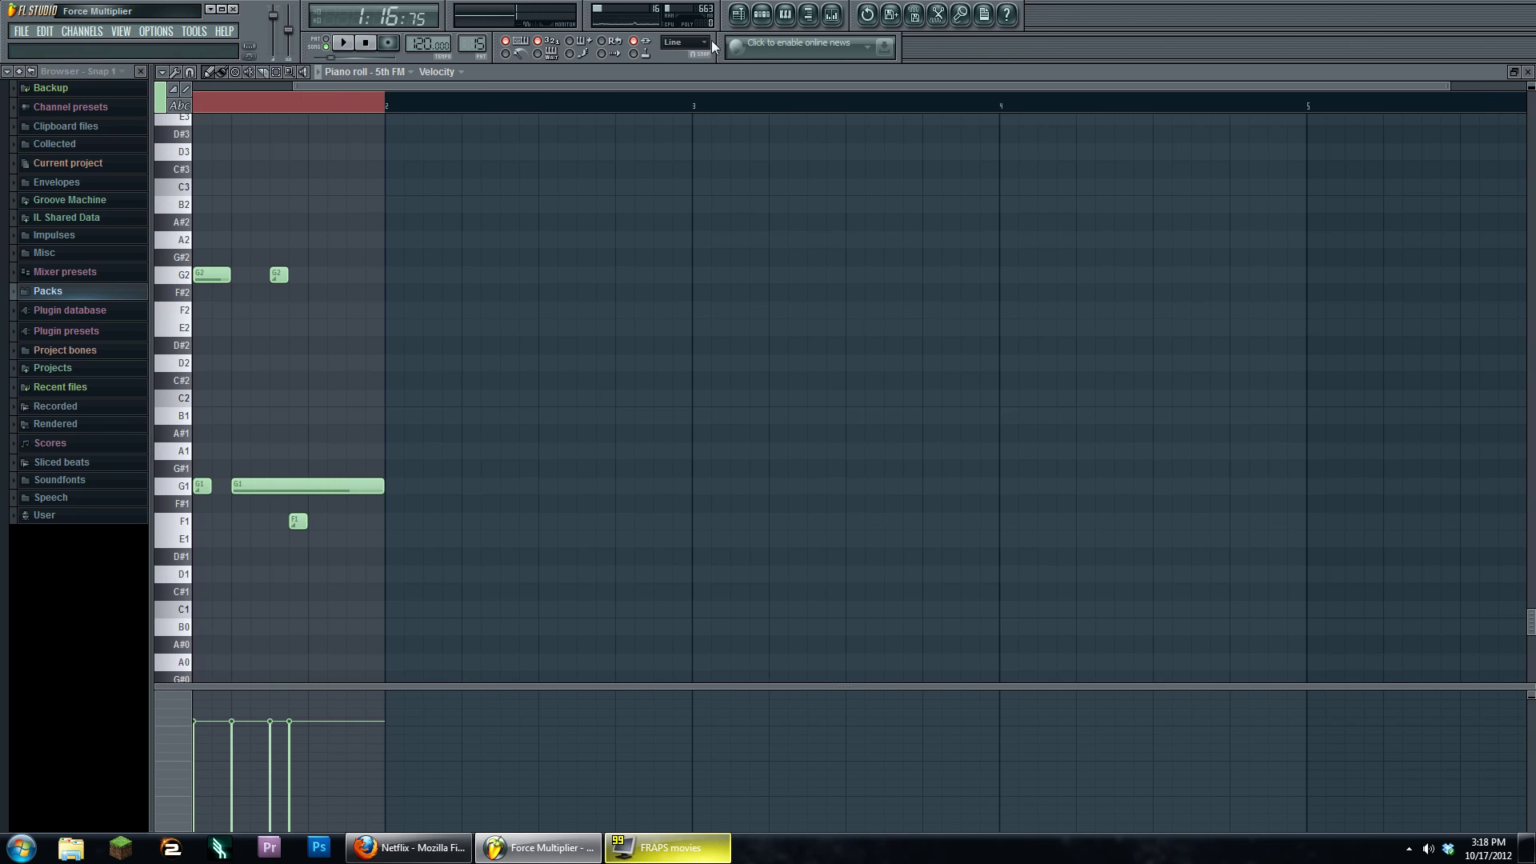
{"action": "left_click", "coordinate": [780, 16]}
{"action": "left_click", "coordinate": [883, 173]}
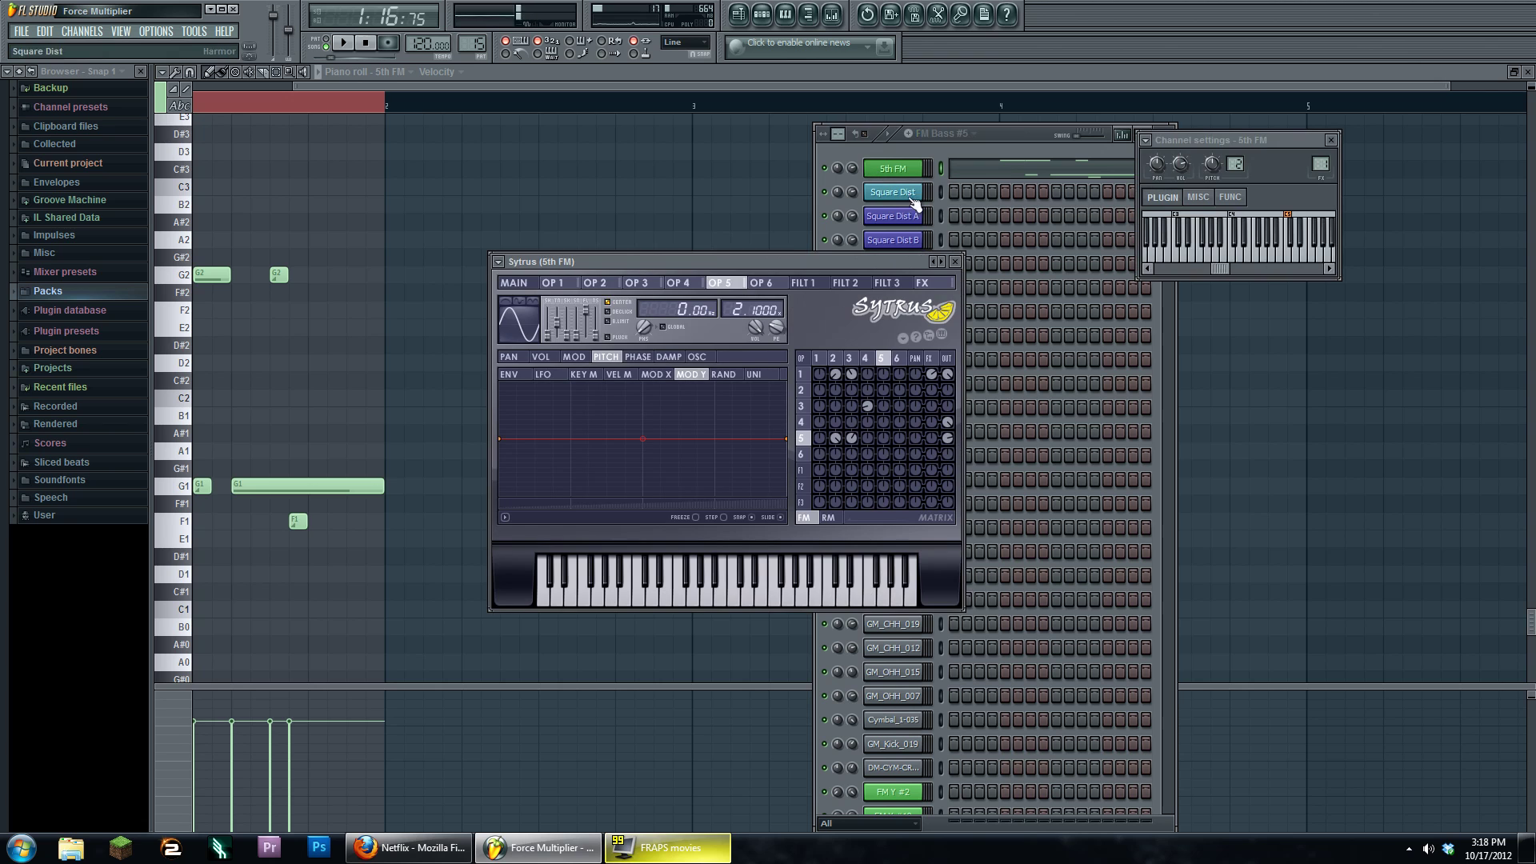
{"action": "left_click", "coordinate": [835, 358]}
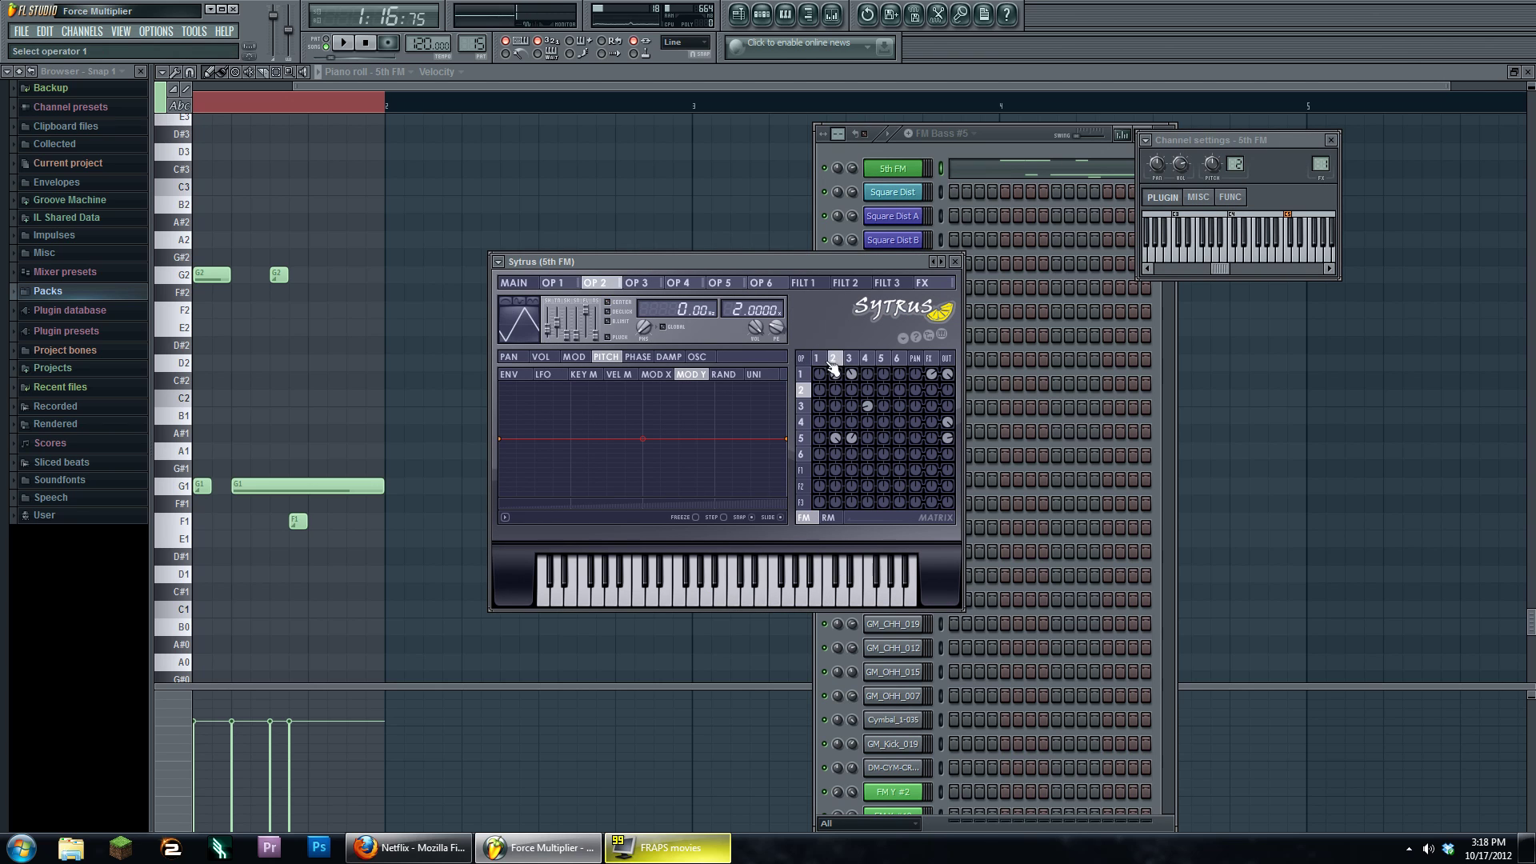
Inspect the settings of operators 1, 3 and 4 and the main page of the 5th FM Sytrus.
{"action": "left_click", "coordinate": [818, 358]}
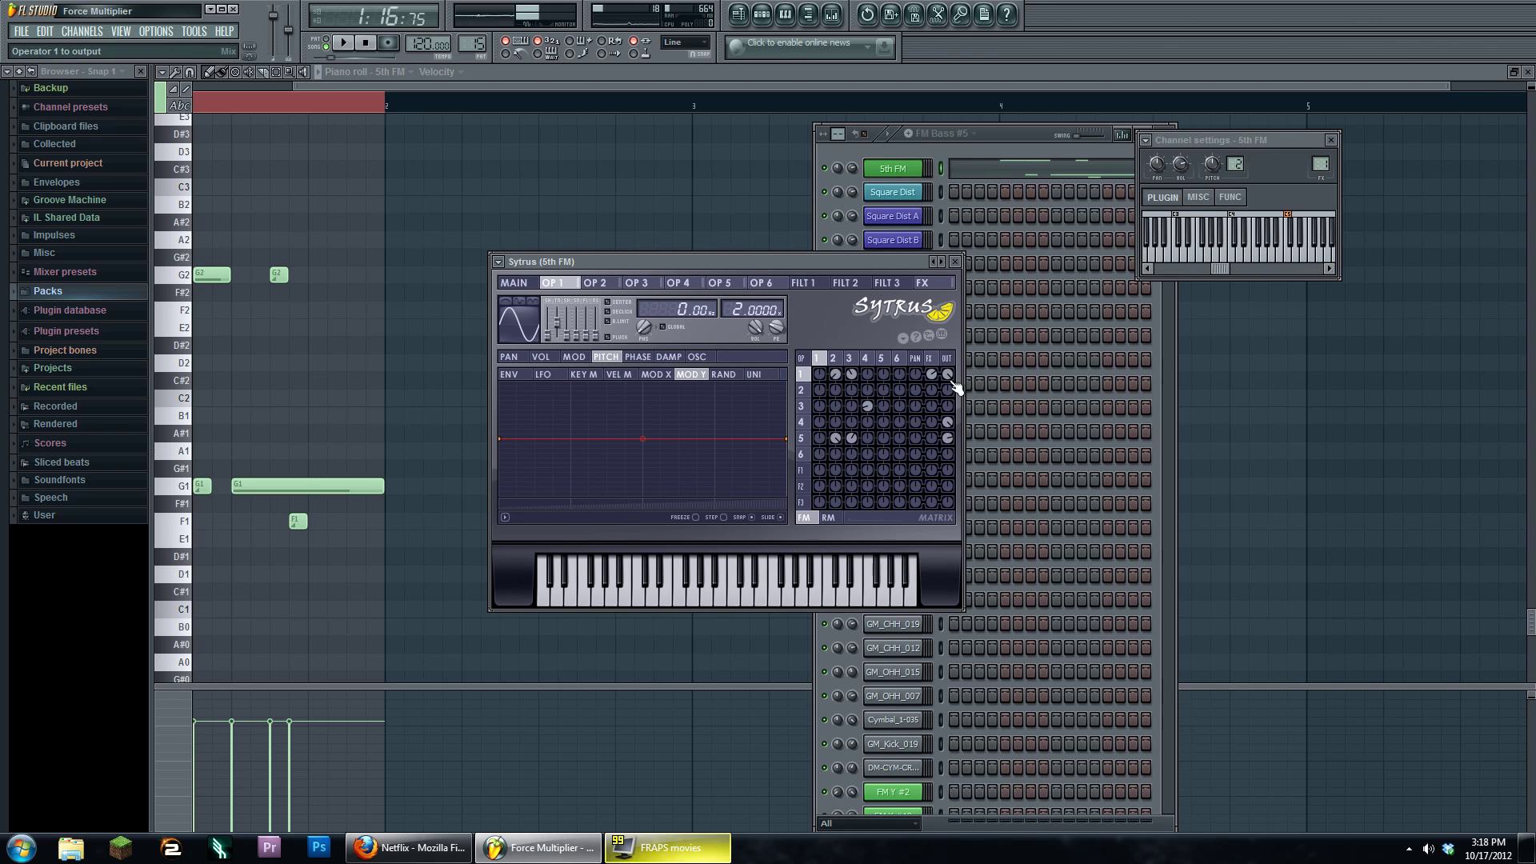
{"action": "left_click", "coordinate": [851, 359]}
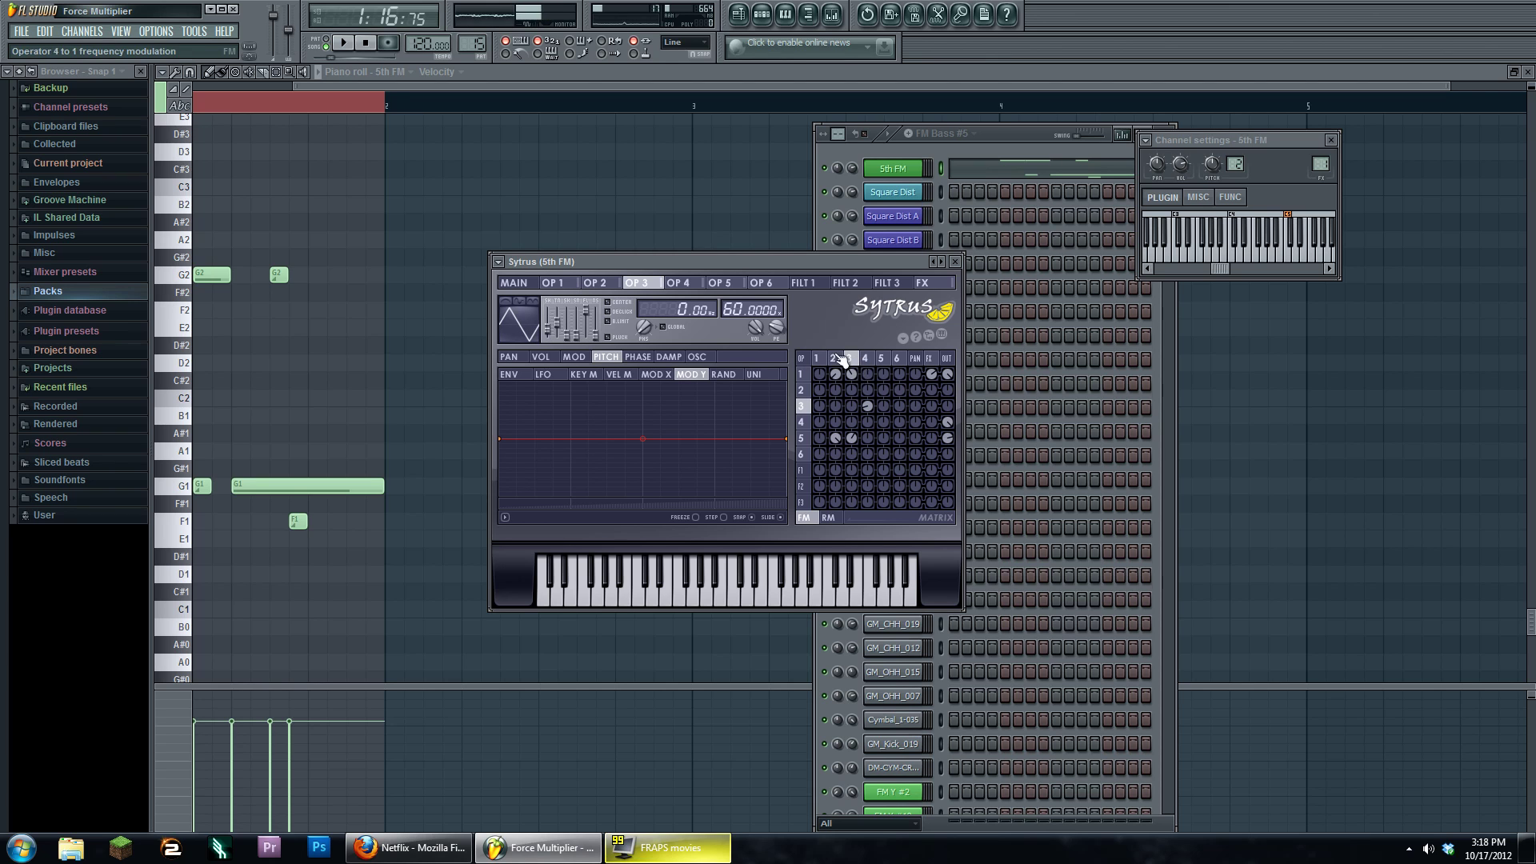
{"action": "left_click", "coordinate": [867, 360]}
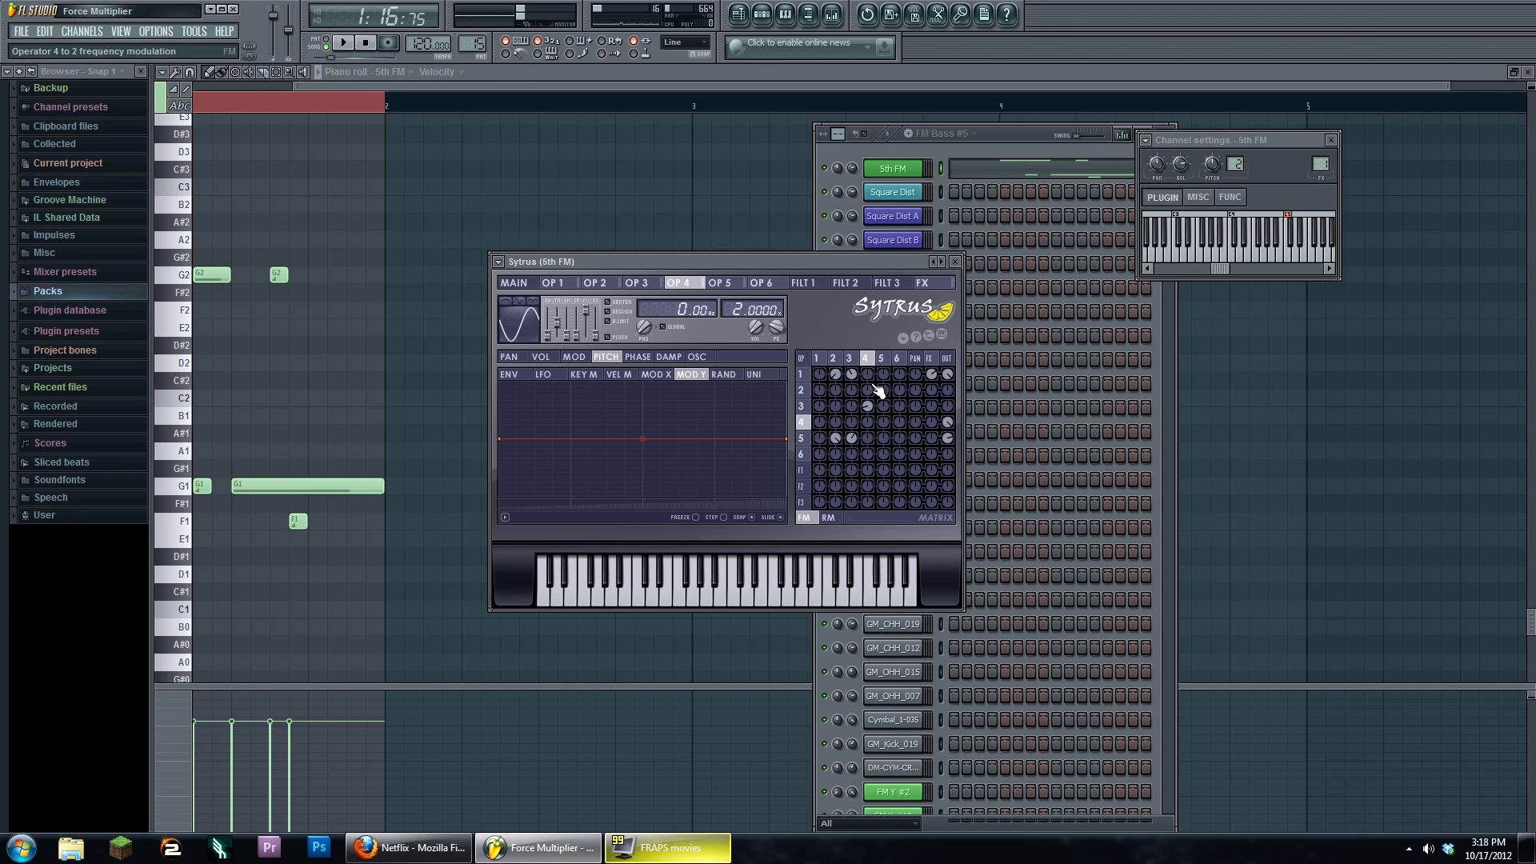
{"action": "left_click", "coordinate": [532, 285]}
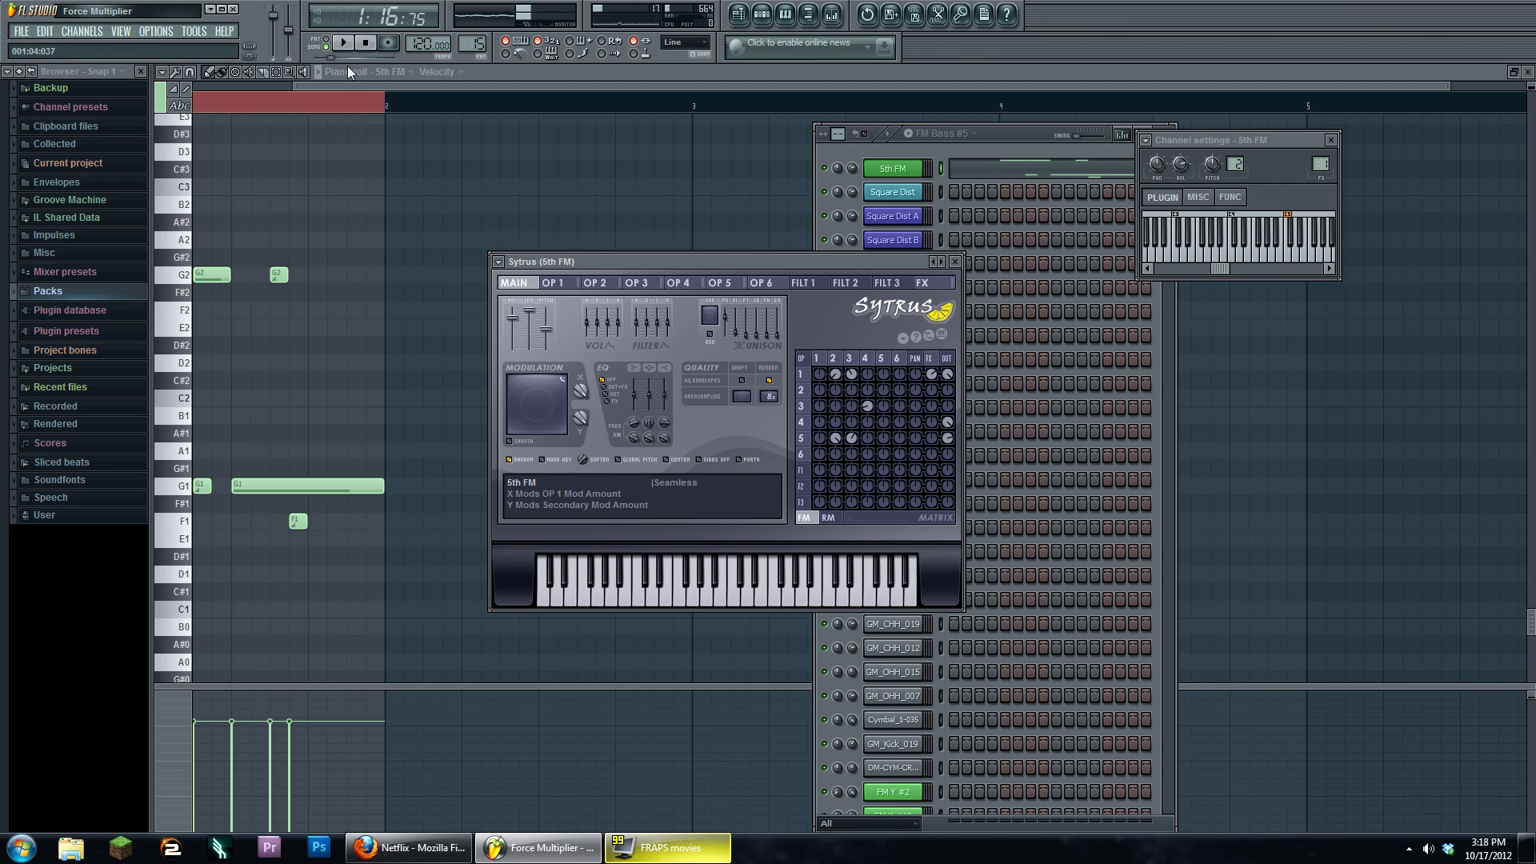
Play the FM Bass #5 pattern twice, stopping each time, and move the Sytrus window clear of the channel list.
{"action": "key", "text": "space"}
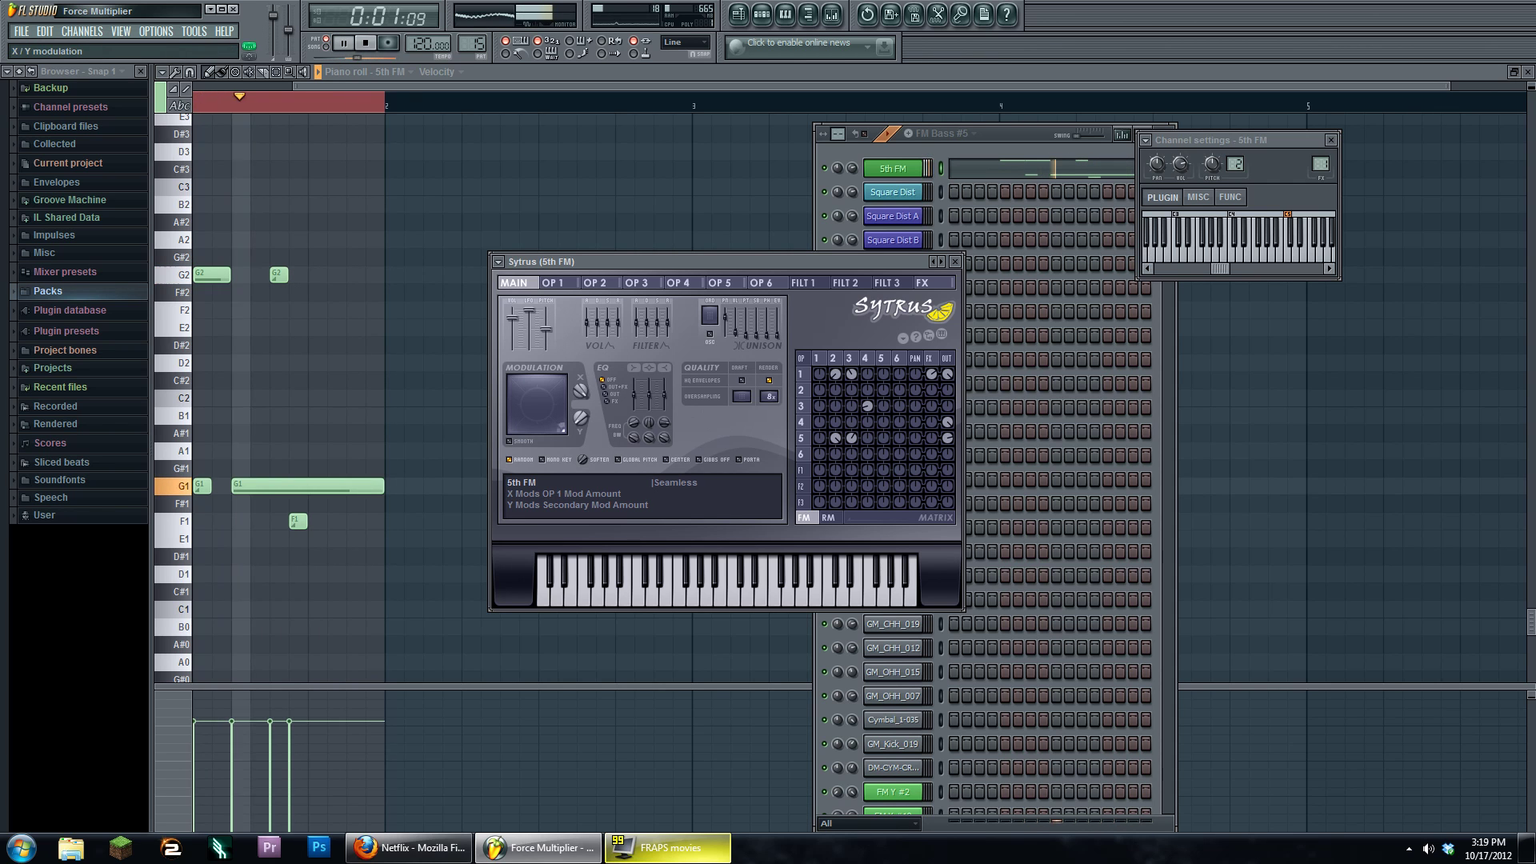
{"action": "key", "text": "space"}
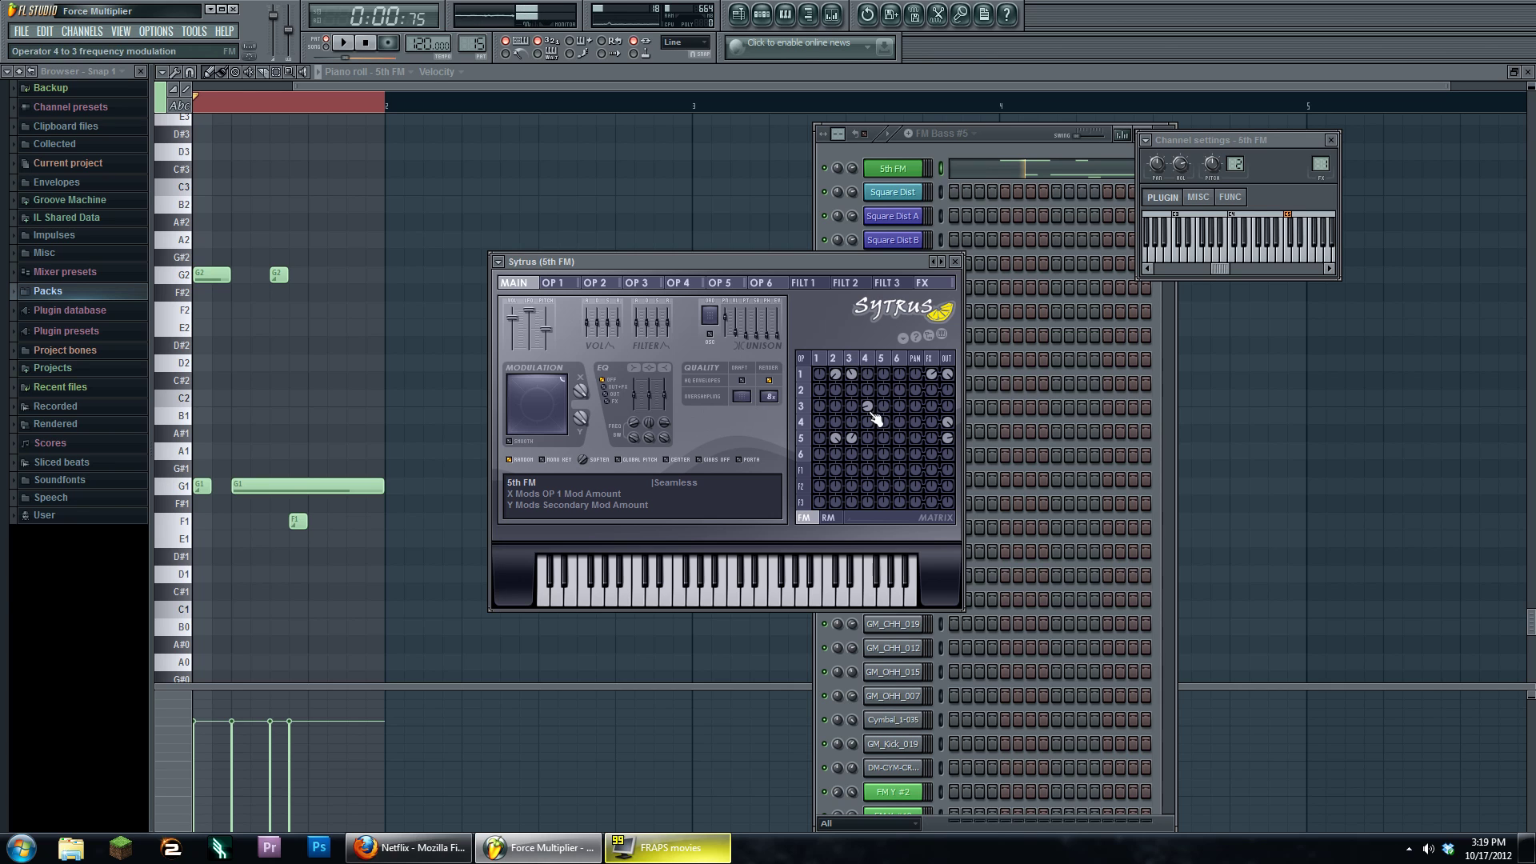
{"action": "key", "text": "space"}
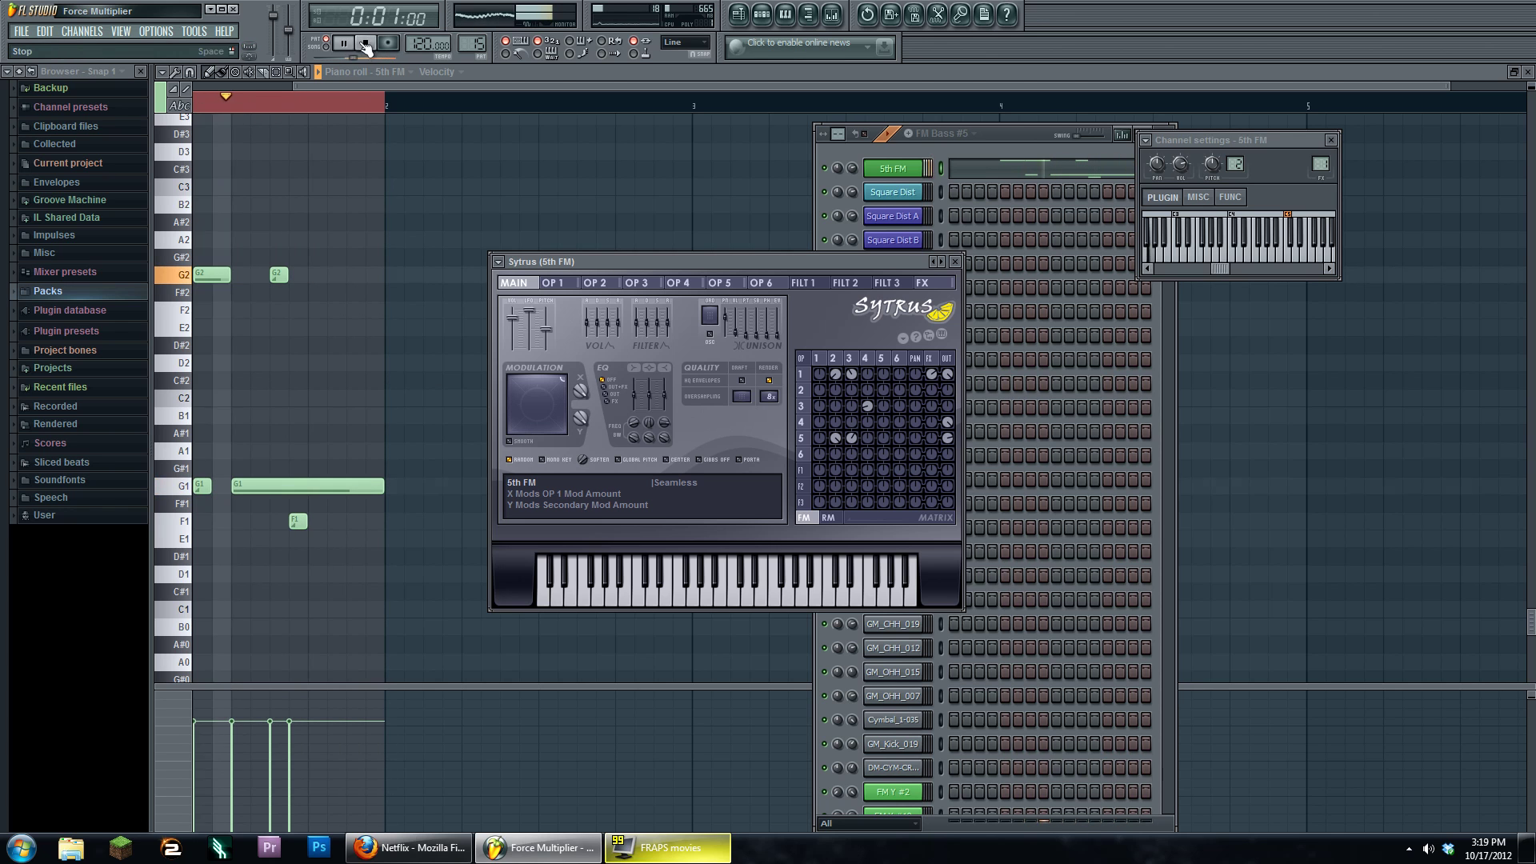
{"action": "key", "text": "space"}
{"action": "left_click_drag", "start_coordinate": [688, 256], "coordinate": [533, 132]}
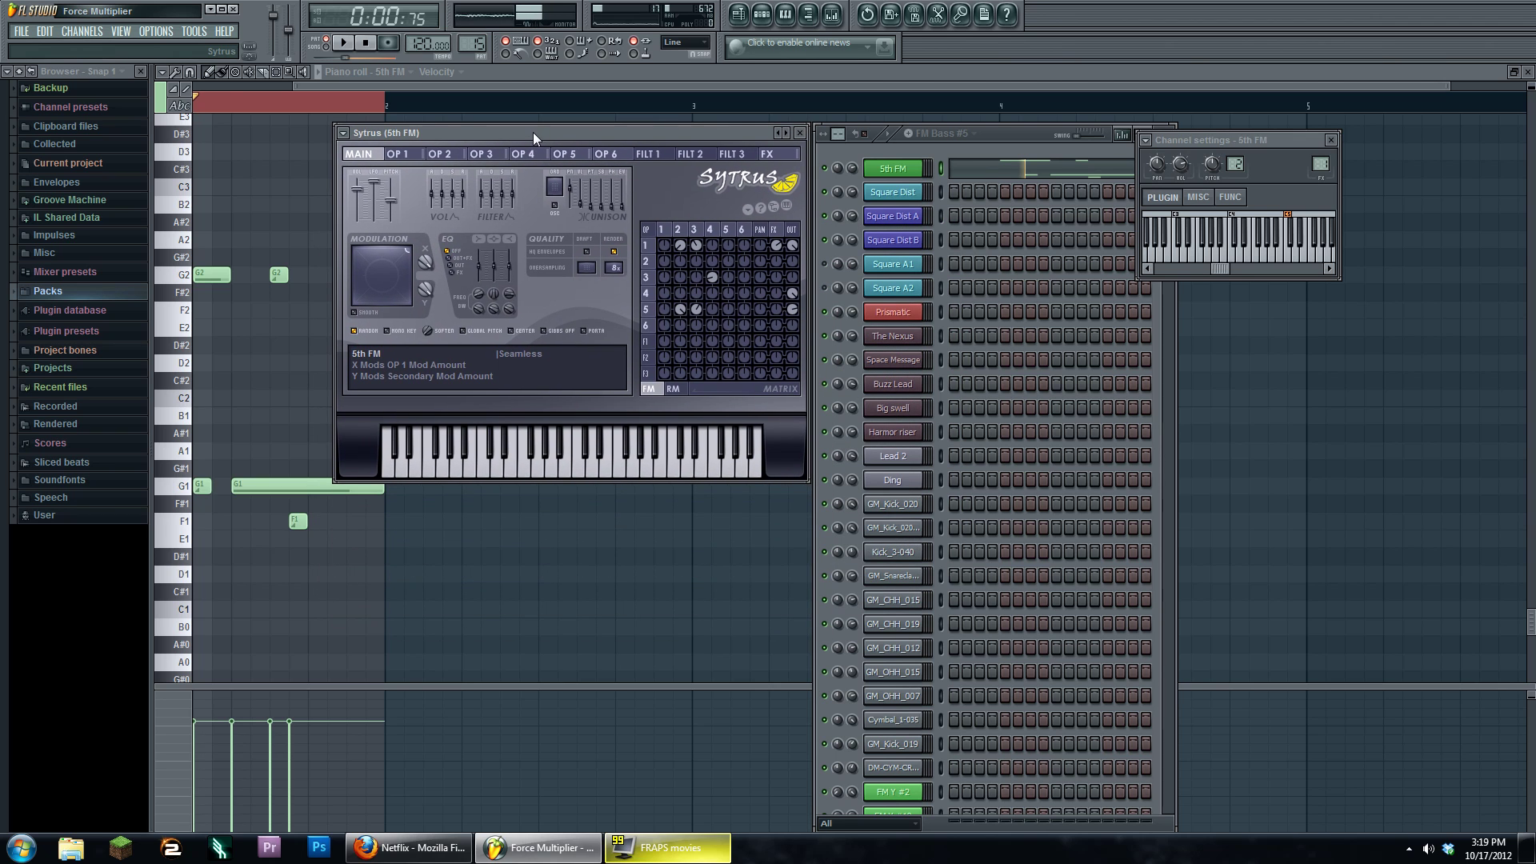
Return to the playlist, briefly show the step sequencer with the FM Bass #5 channels, and hide it again.
{"action": "left_click", "coordinate": [762, 14]}
{"action": "left_click", "coordinate": [738, 14]}
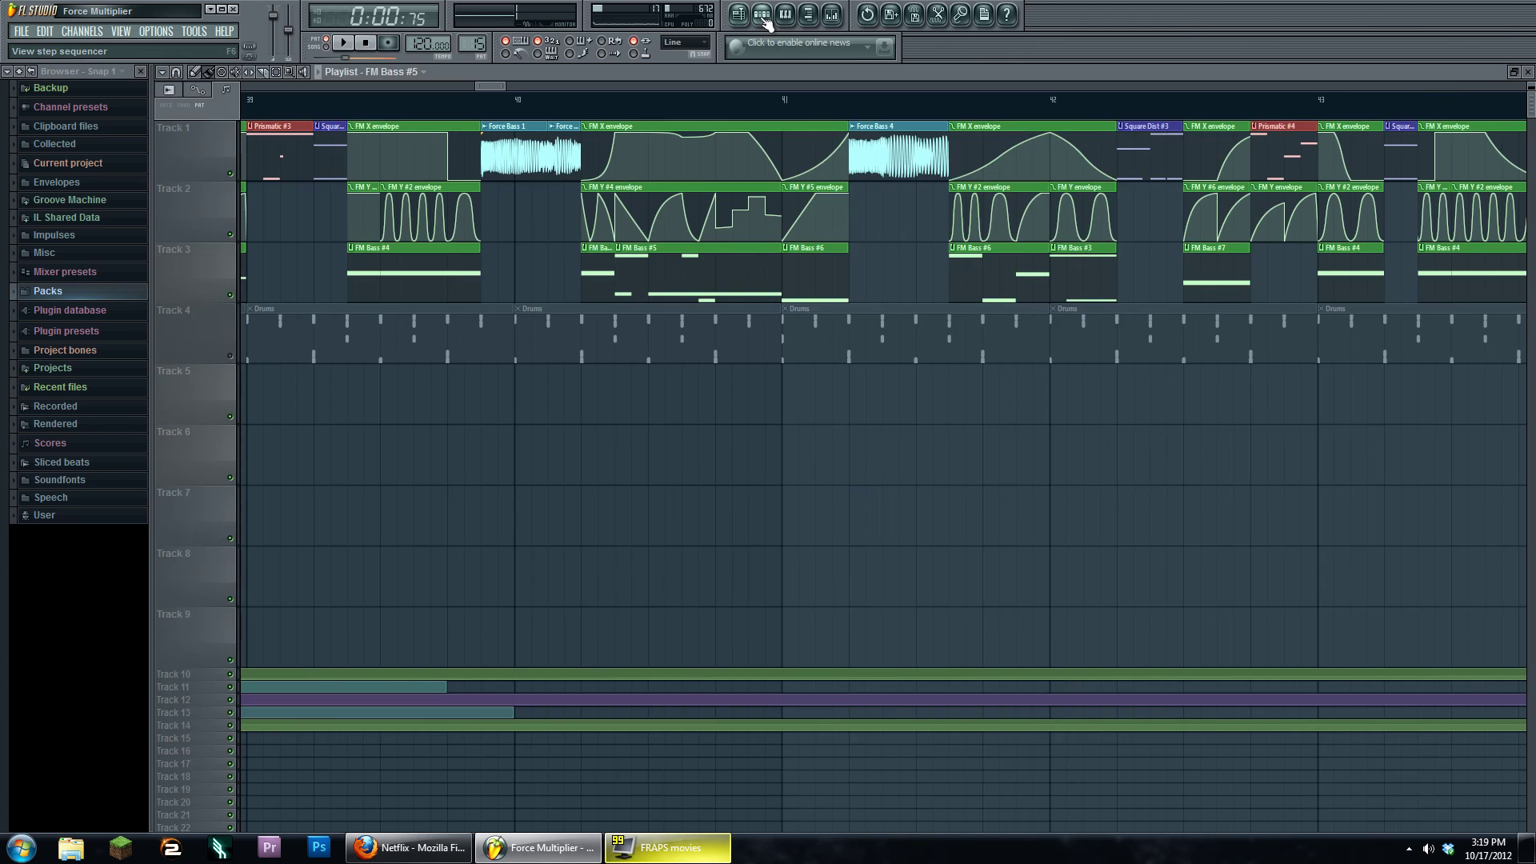
{"action": "left_click", "coordinate": [762, 14]}
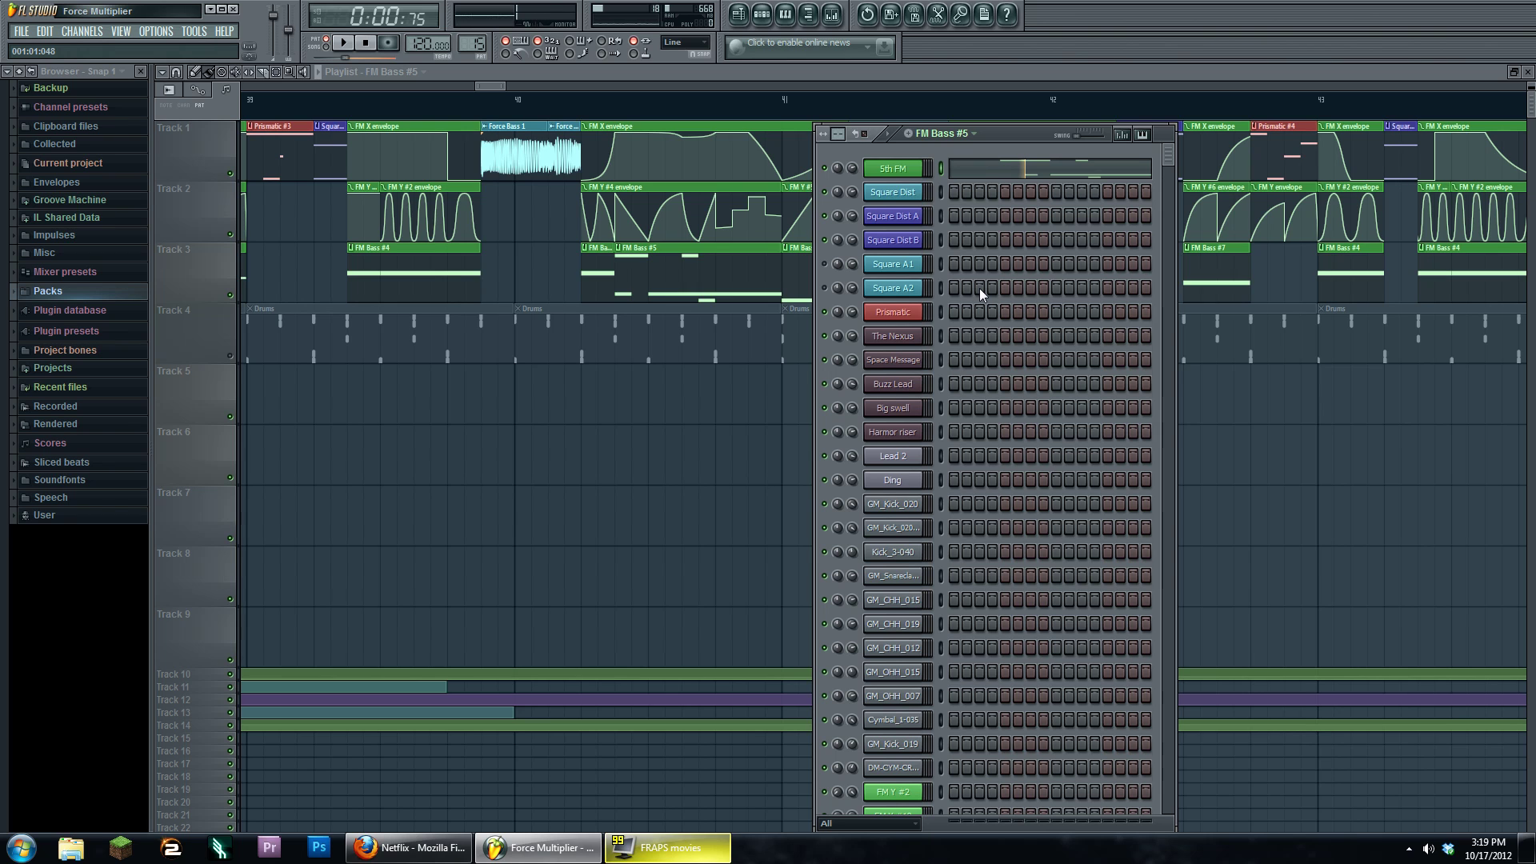
{"action": "key", "text": "F6"}
Survey the whole song arrangement in the playlist, from the build-up through both FM bass sections, returning to the start of the first one.
{"action": "scroll", "coordinate": [652, 430], "scroll_direction": "down", "scroll_amount": 5}
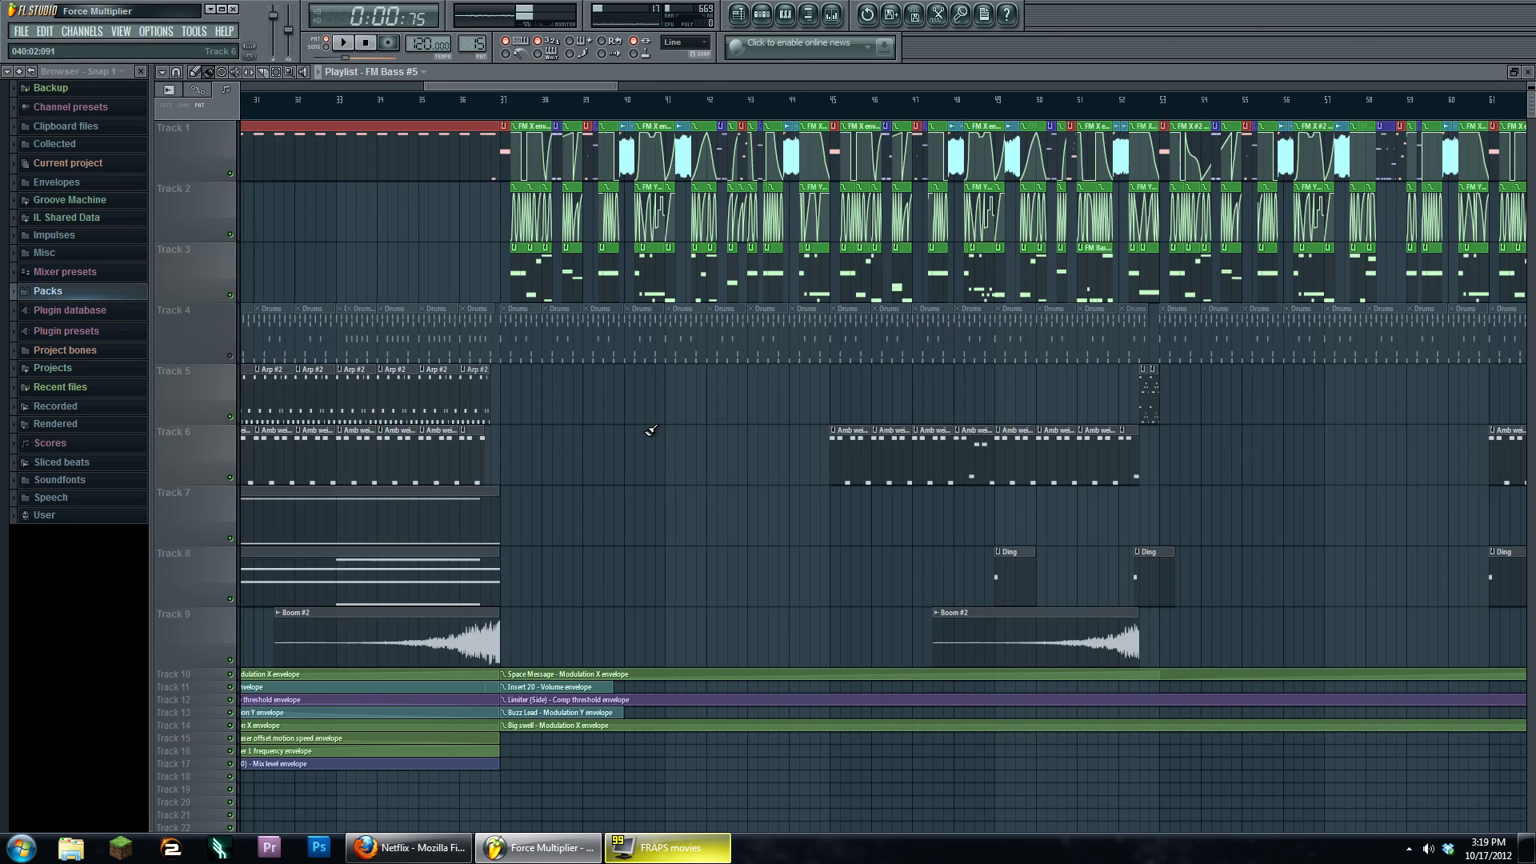
{"action": "left_click", "coordinate": [254, 346]}
{"action": "scroll", "coordinate": [703, 422], "scroll_direction": "up", "scroll_amount": 5}
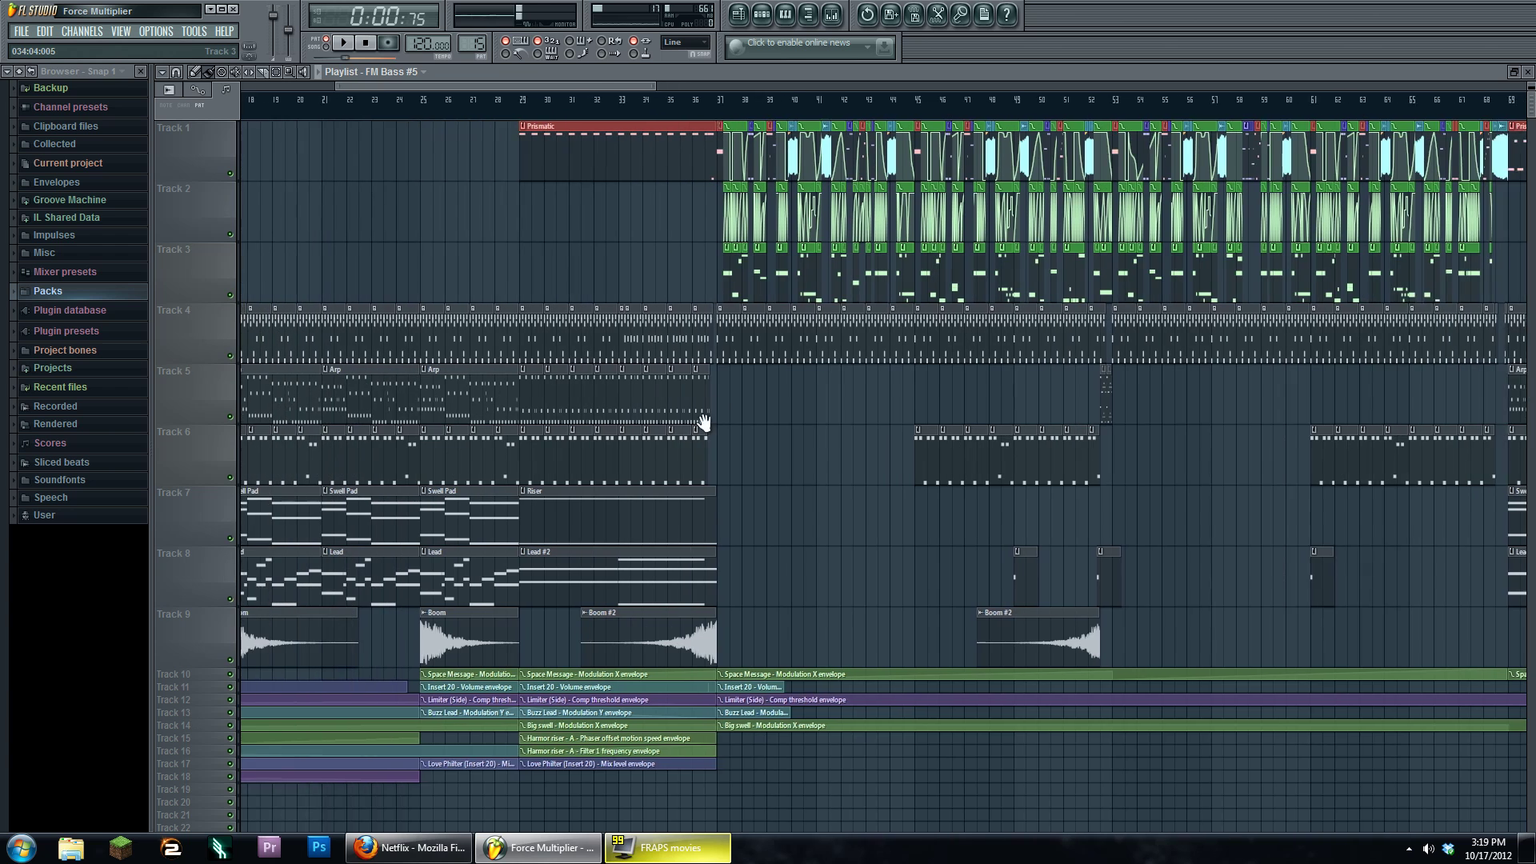
{"action": "scroll", "coordinate": [885, 442], "scroll_direction": "down", "scroll_amount": 15}
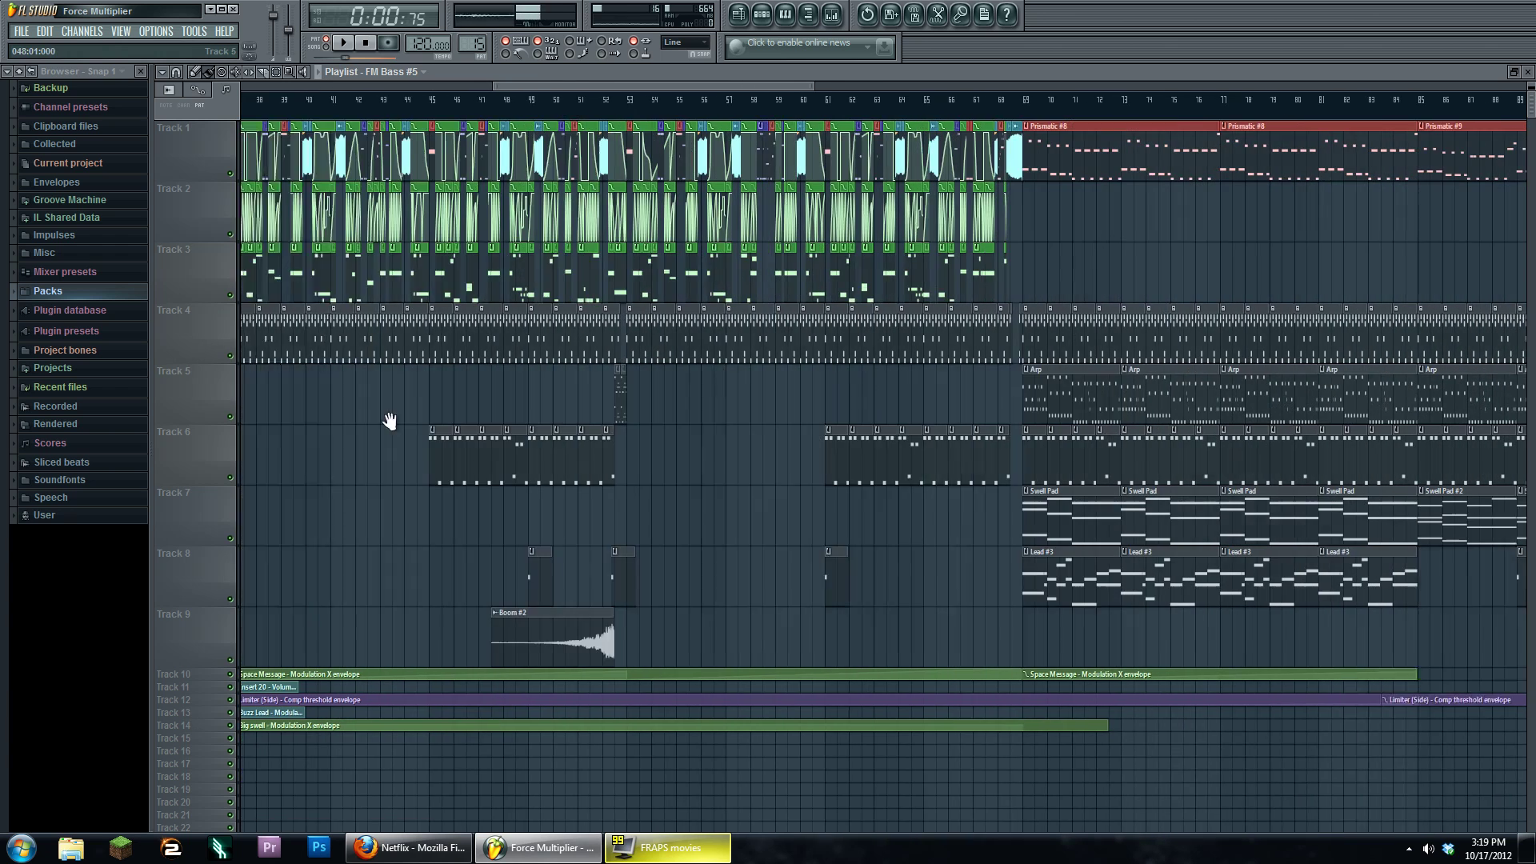
{"action": "scroll", "coordinate": [943, 284], "scroll_direction": "down", "scroll_amount": 13}
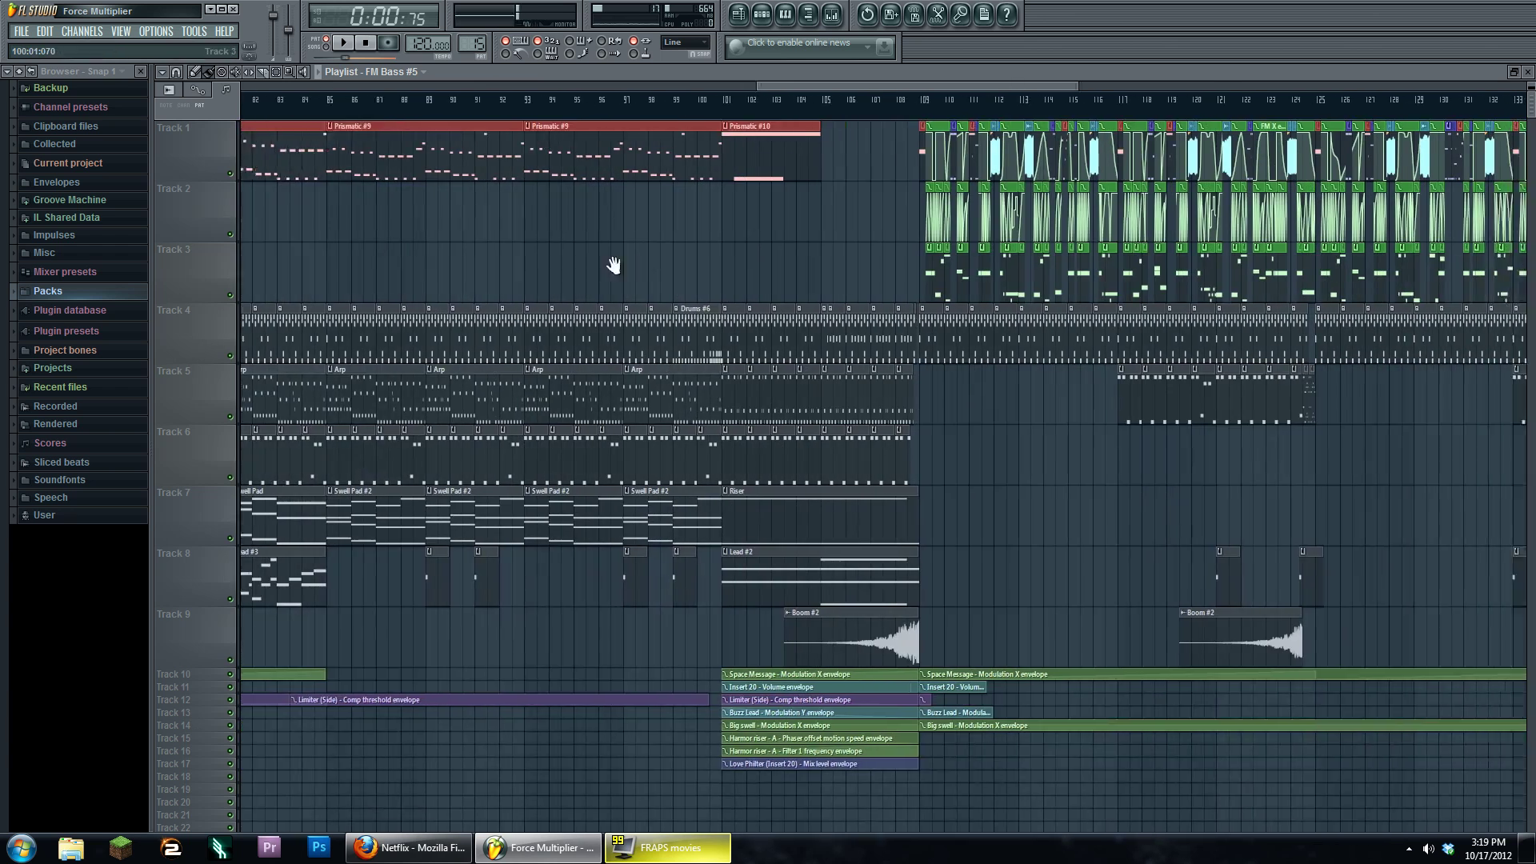
{"action": "scroll", "coordinate": [1000, 264], "scroll_direction": "up", "scroll_amount": 8}
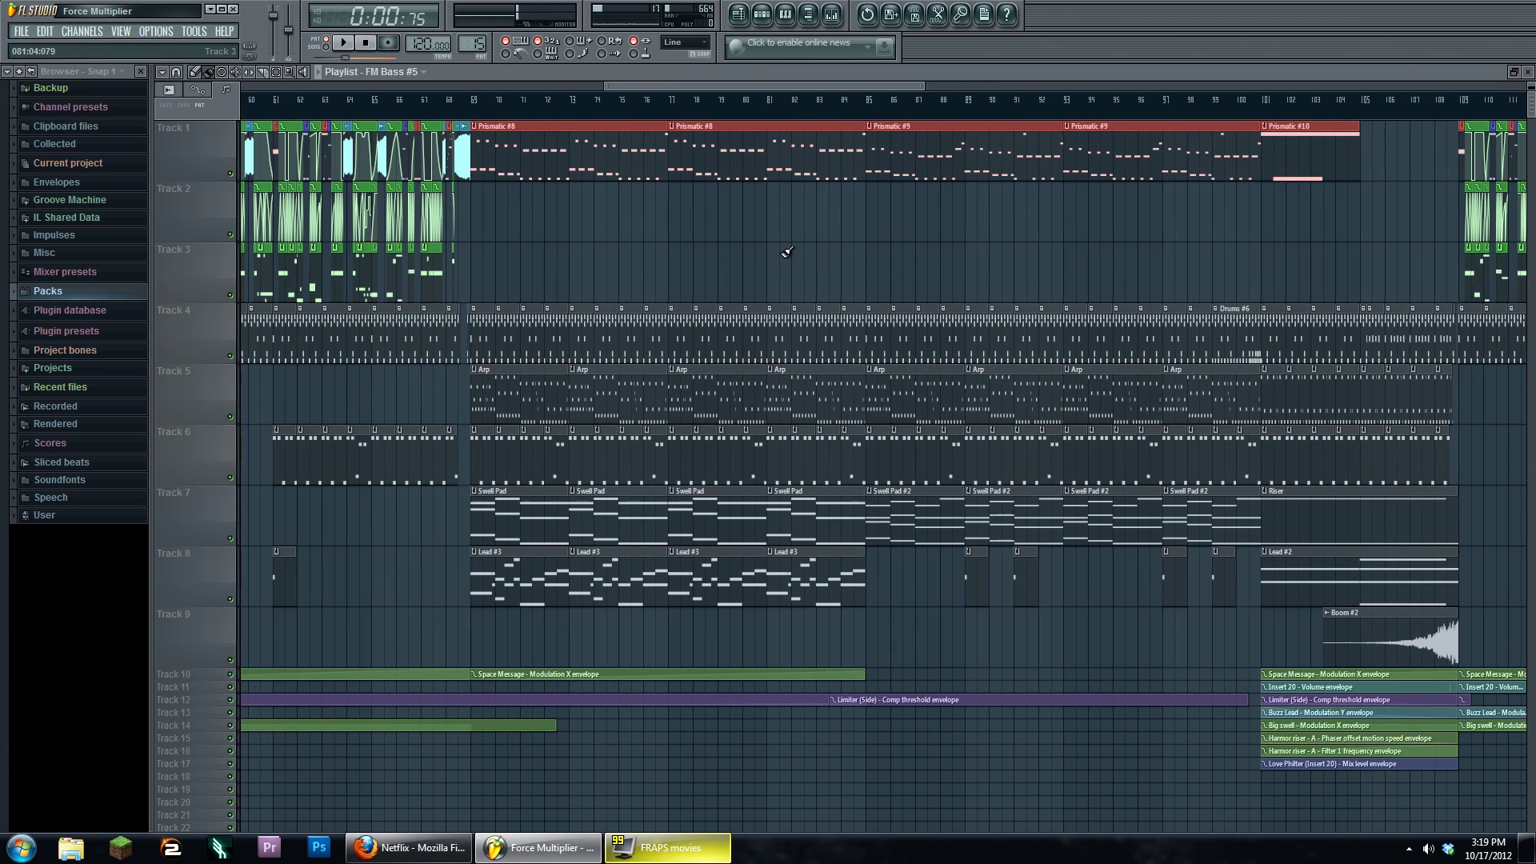
{"action": "scroll", "coordinate": [720, 336], "scroll_direction": "up", "scroll_amount": 10}
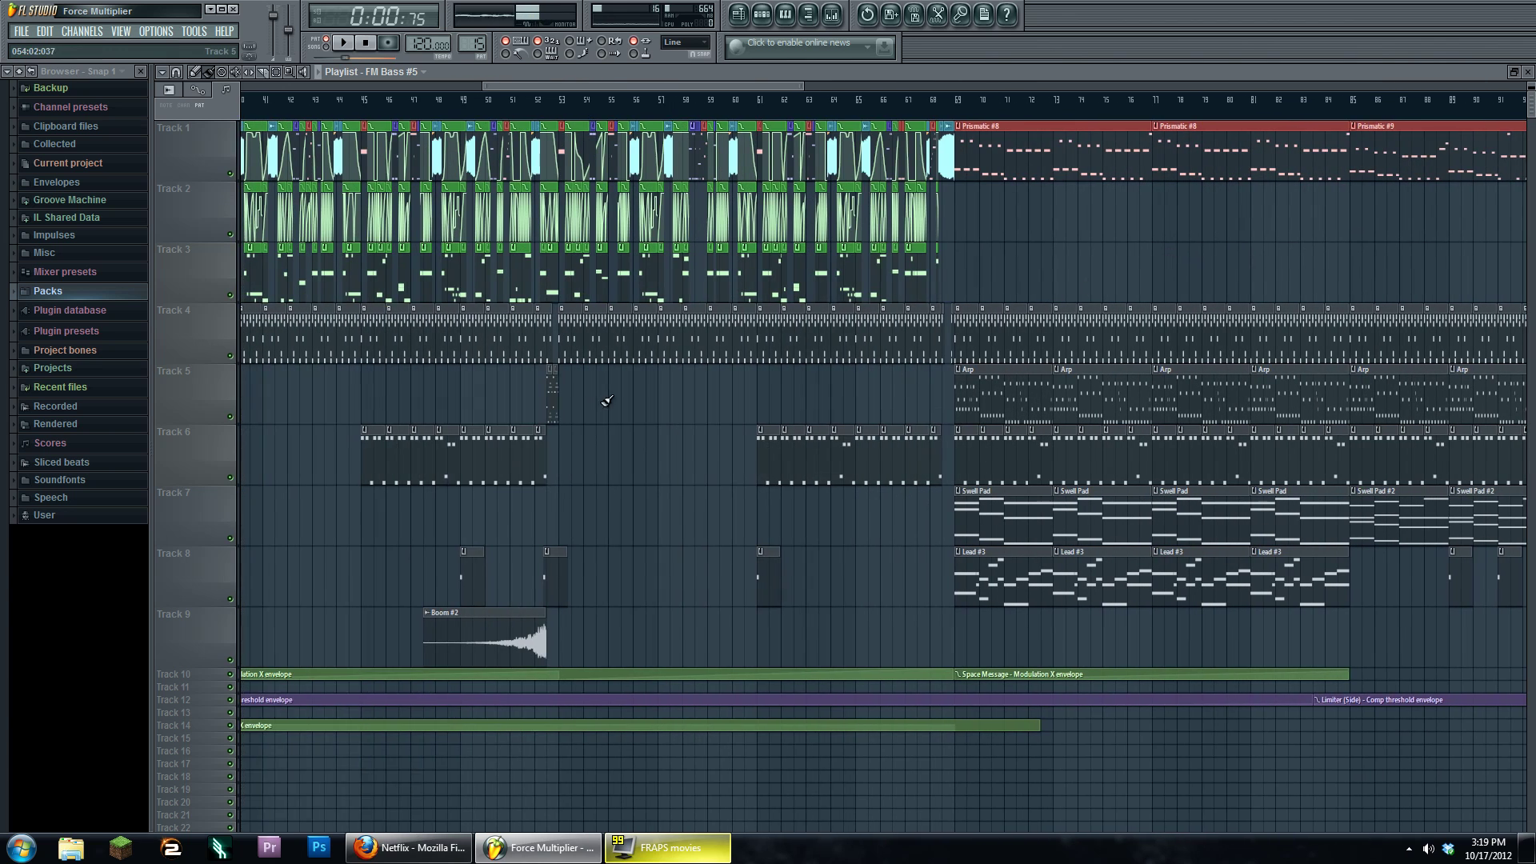
{"action": "scroll", "coordinate": [755, 456], "scroll_direction": "up", "scroll_amount": 3}
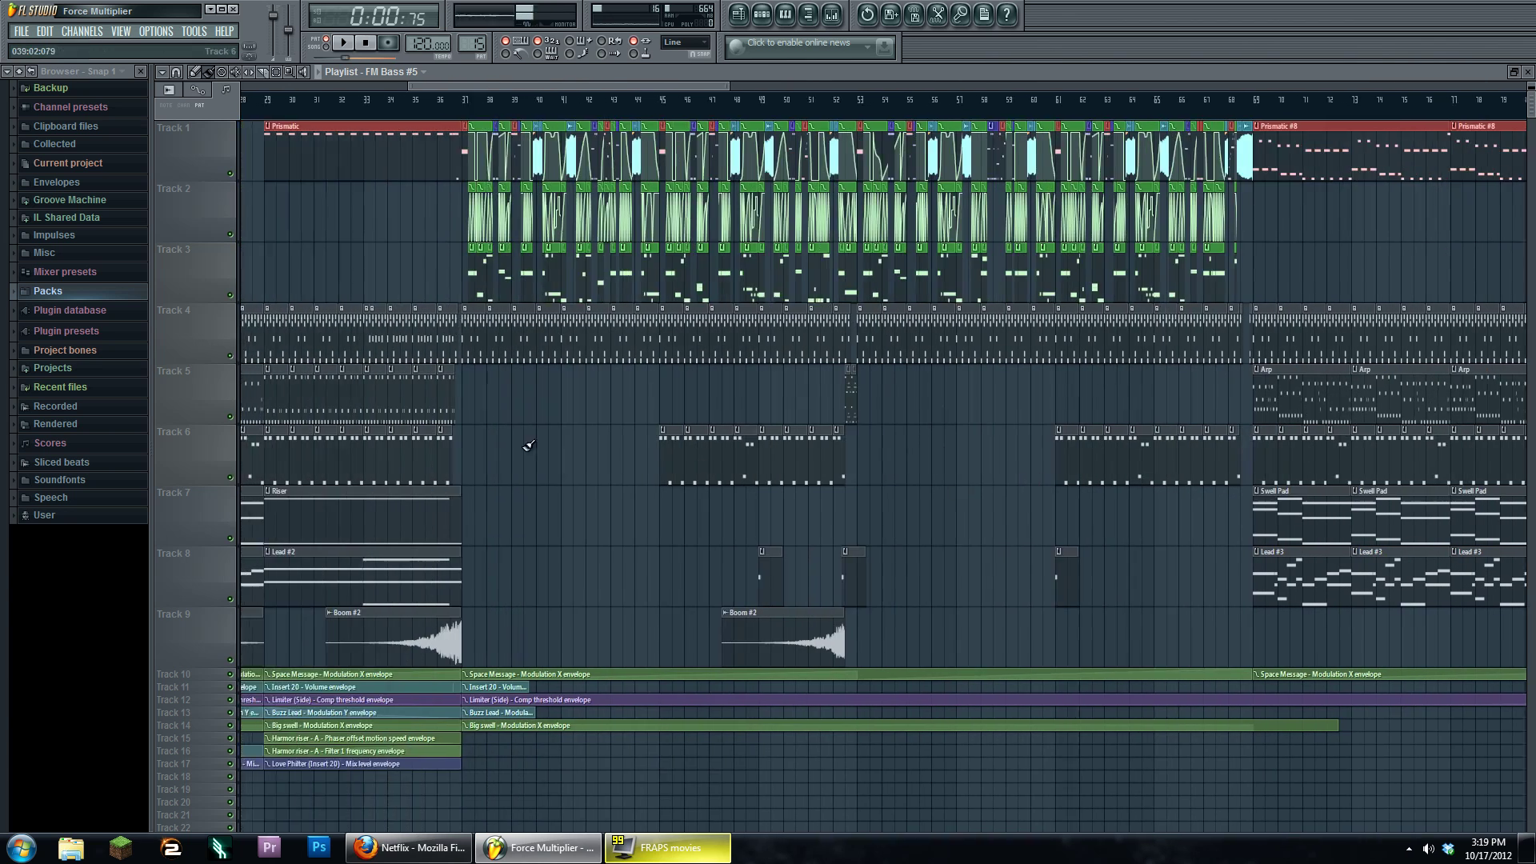
{"action": "scroll", "coordinate": [492, 444], "scroll_direction": "up", "scroll_amount": 5}
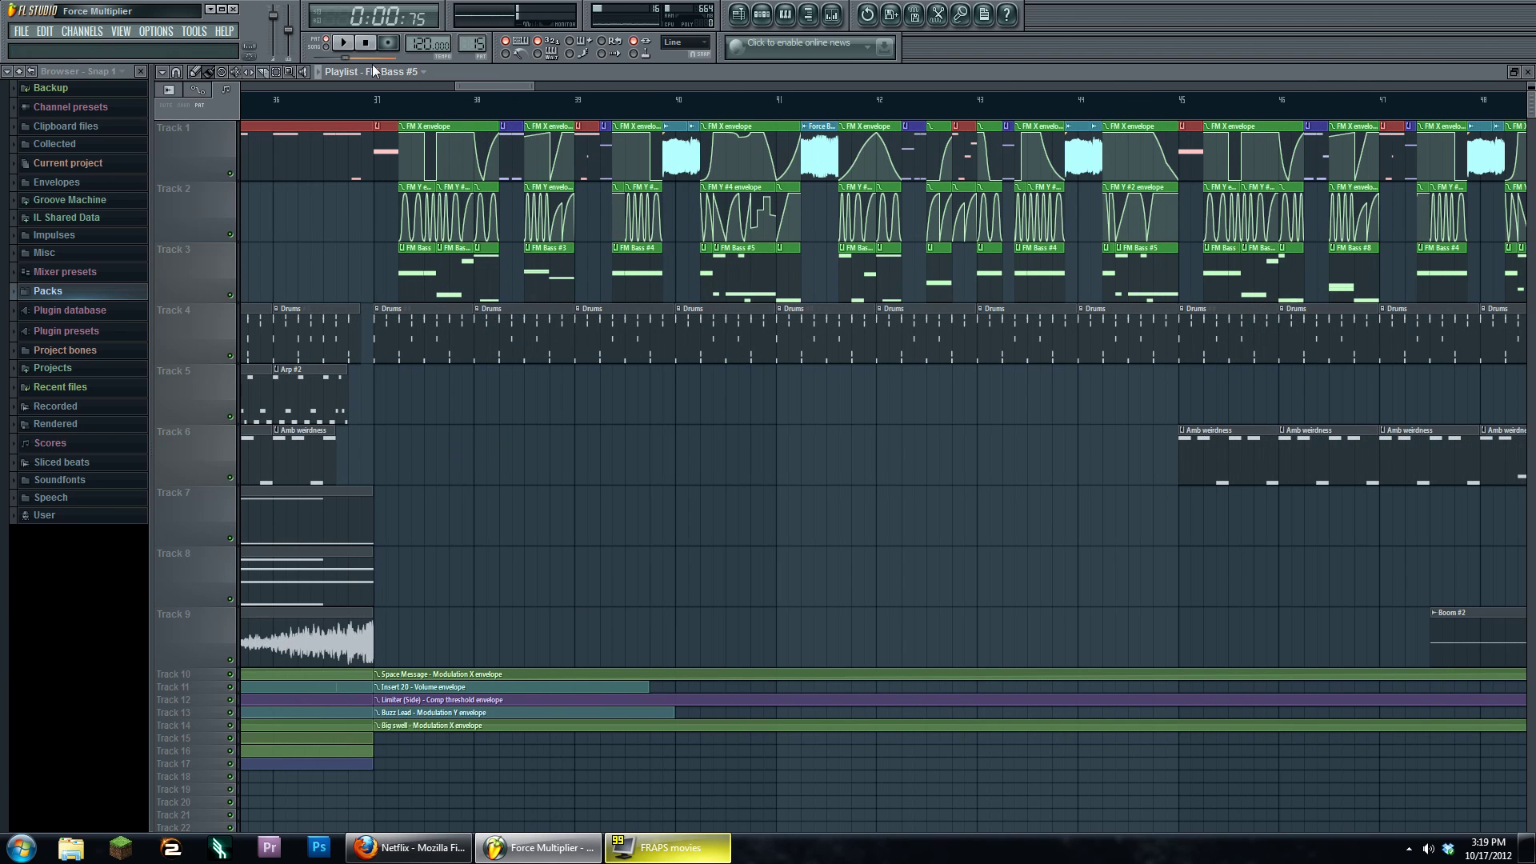
Play only the Drums track from bar 37 and show the mixer with the Drum Mix track selected.
{"action": "left_click", "coordinate": [384, 102]}
{"action": "left_click", "coordinate": [832, 14]}
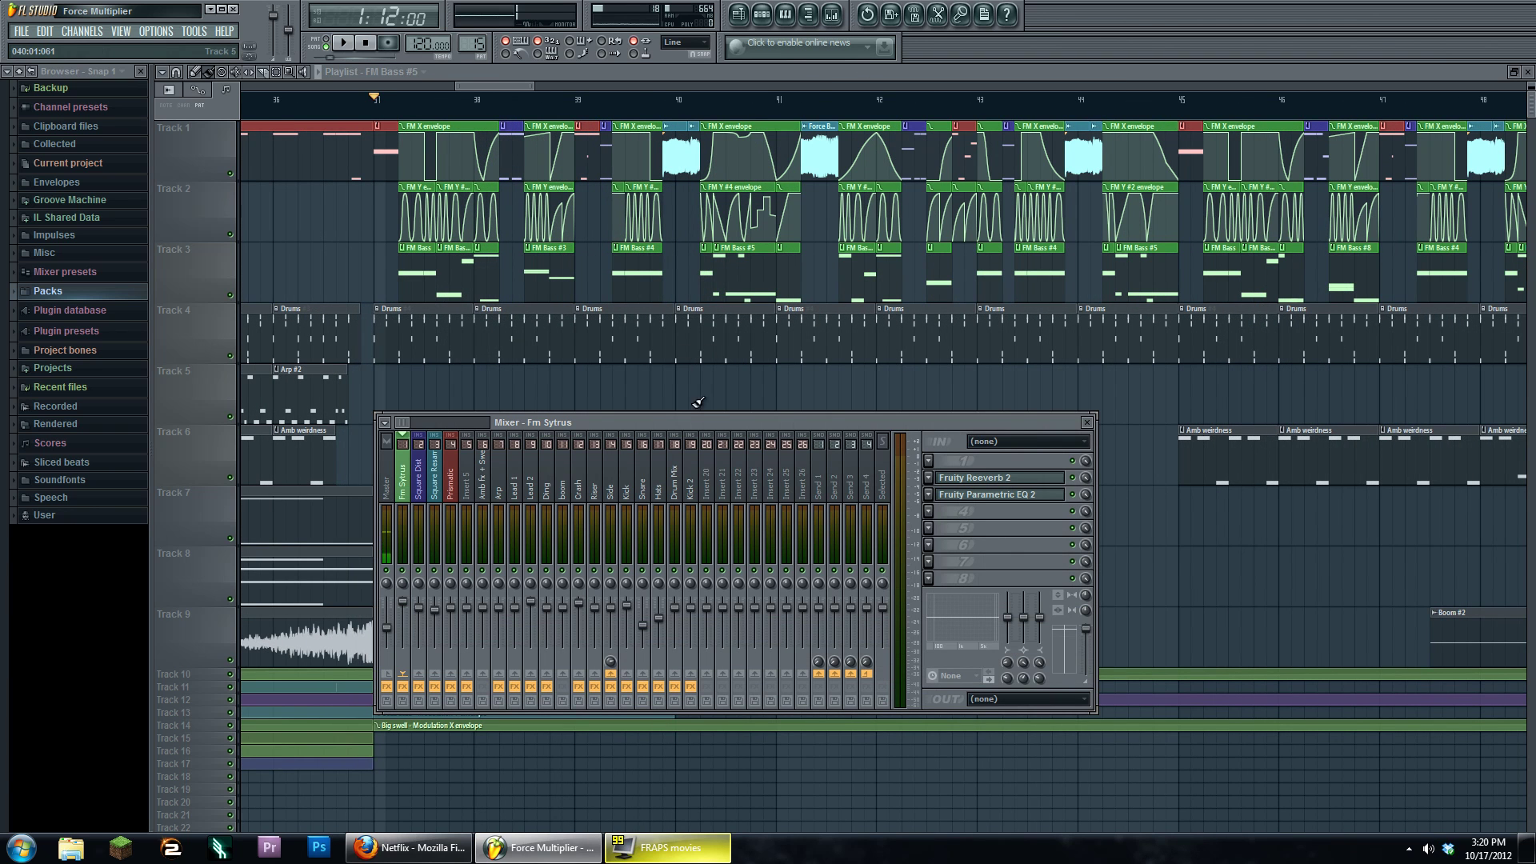
{"action": "left_click", "coordinate": [684, 490]}
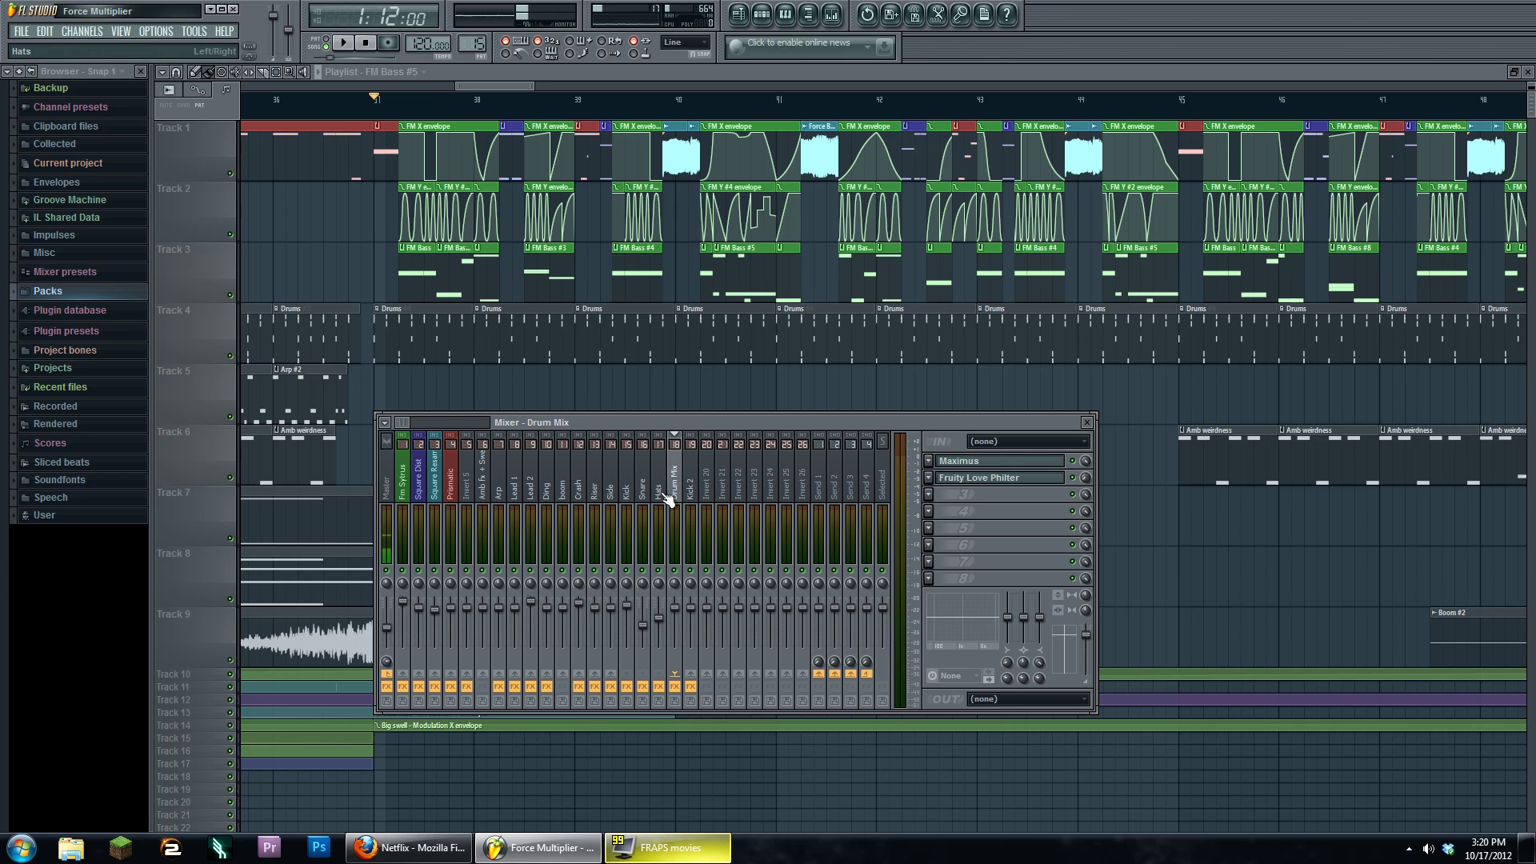
{"action": "key", "text": "space"}
{"action": "left_click", "coordinate": [573, 158]}
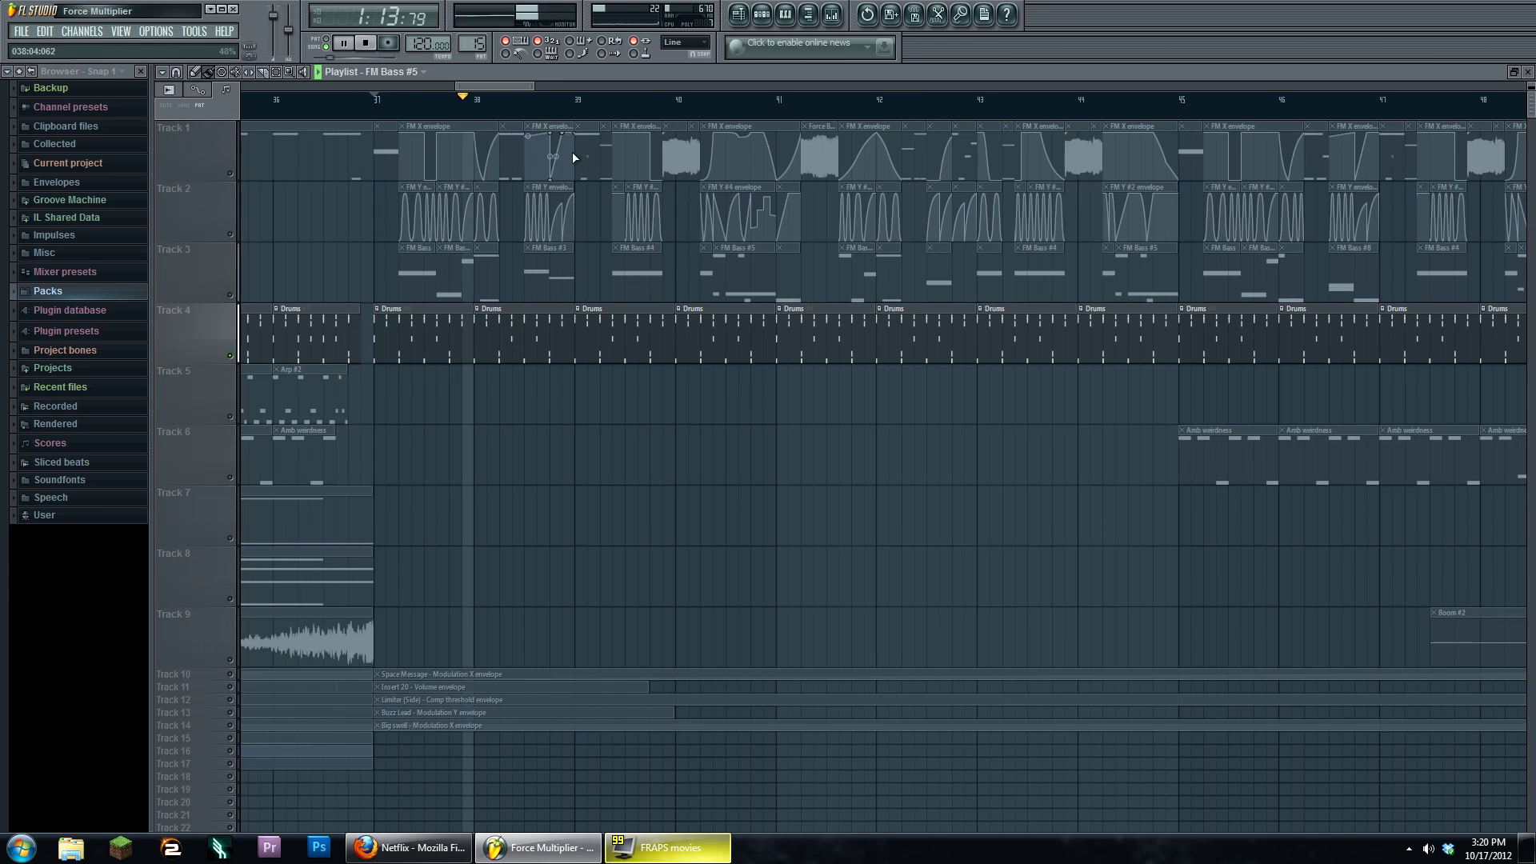
{"action": "key", "text": "F9"}
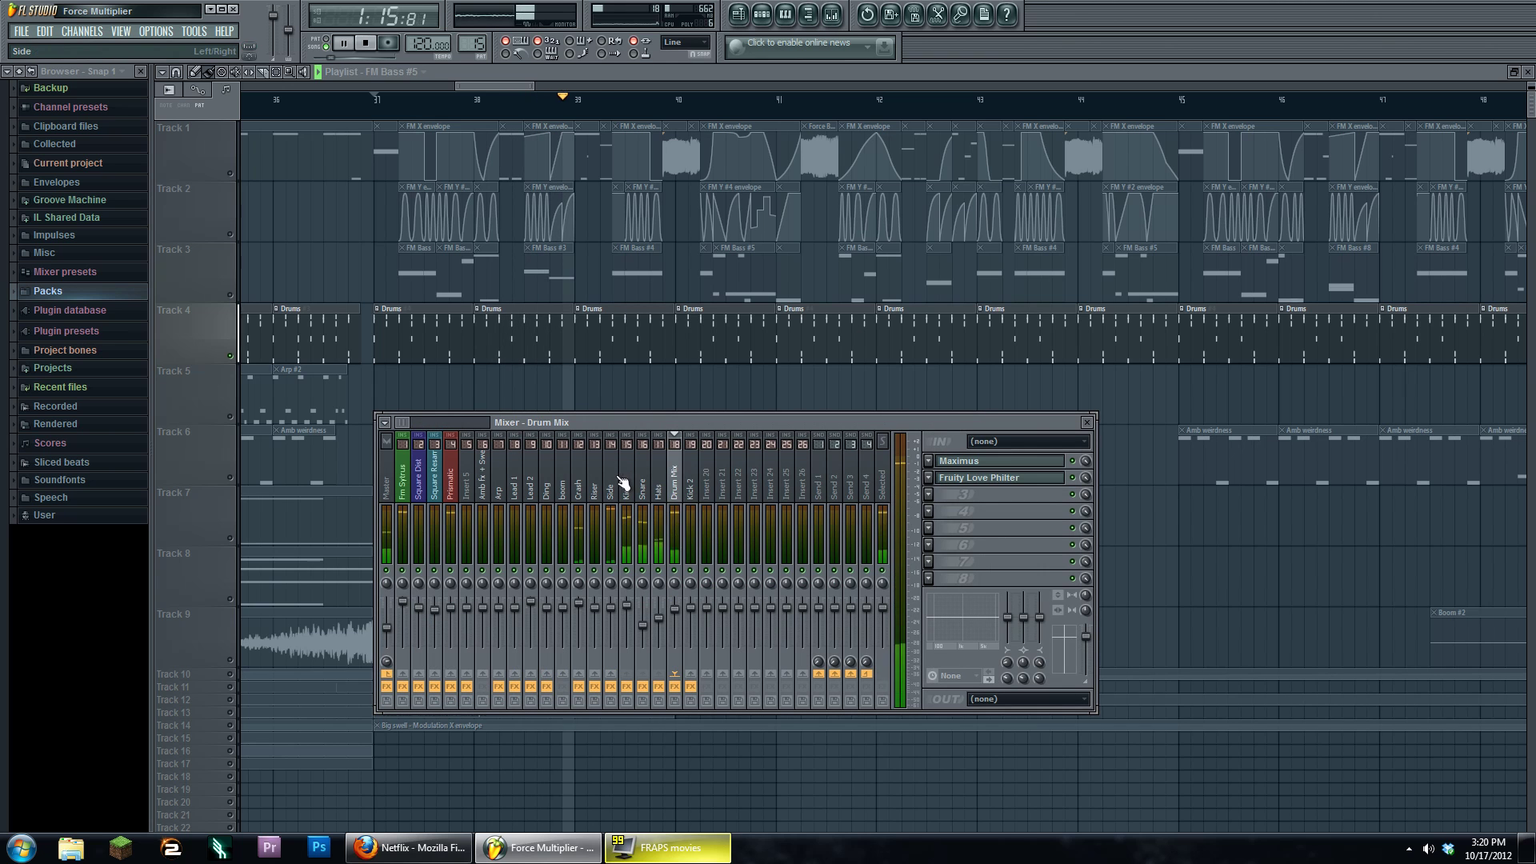
Inspect the effect slots of the Kick 2, Drum Mix and Kick mixer tracks while the drums play.
{"action": "left_click", "coordinate": [689, 480]}
{"action": "left_click", "coordinate": [677, 485]}
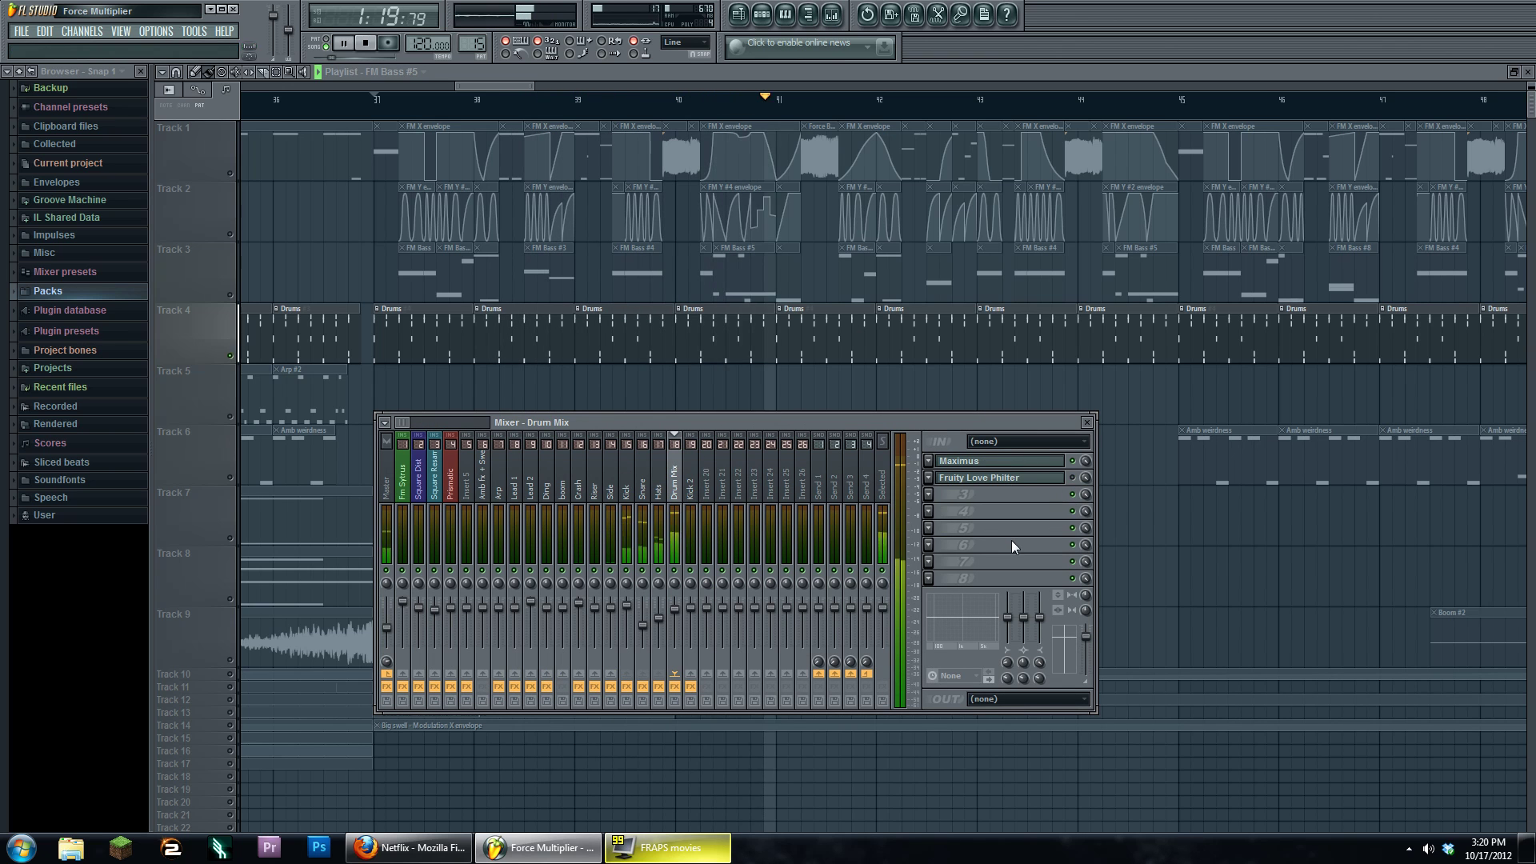
{"action": "left_click", "coordinate": [633, 458]}
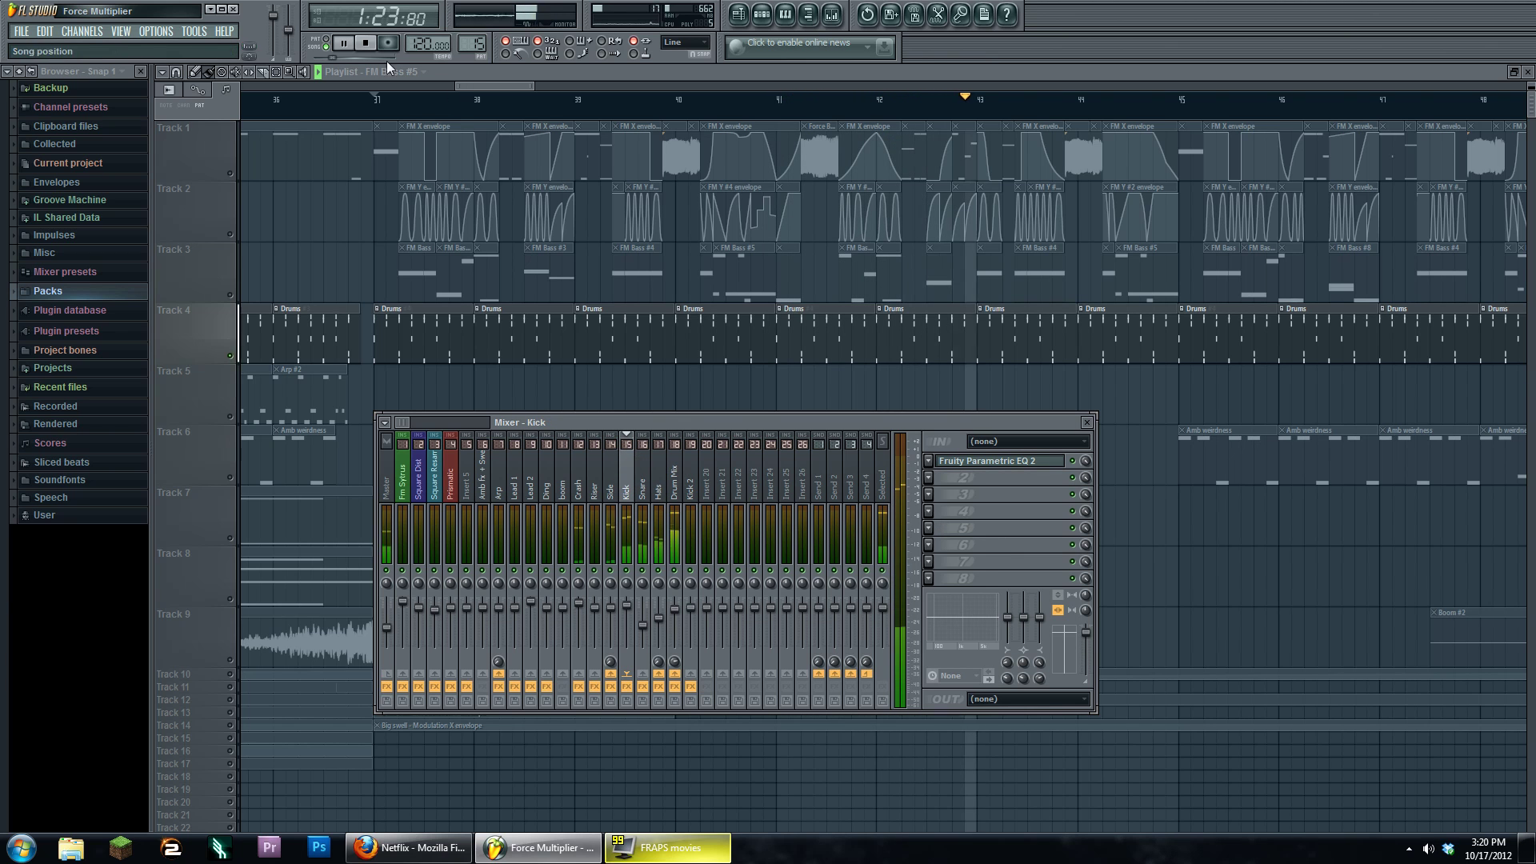
Disable the effects on the Kick, Snare, Hats and Drum Mix tracks, and play the dry drums from bar 37 before stopping.
{"action": "key", "text": "space"}
{"action": "left_click", "coordinate": [626, 686]}
{"action": "left_click_drag", "start_coordinate": [644, 688], "coordinate": [674, 688]}
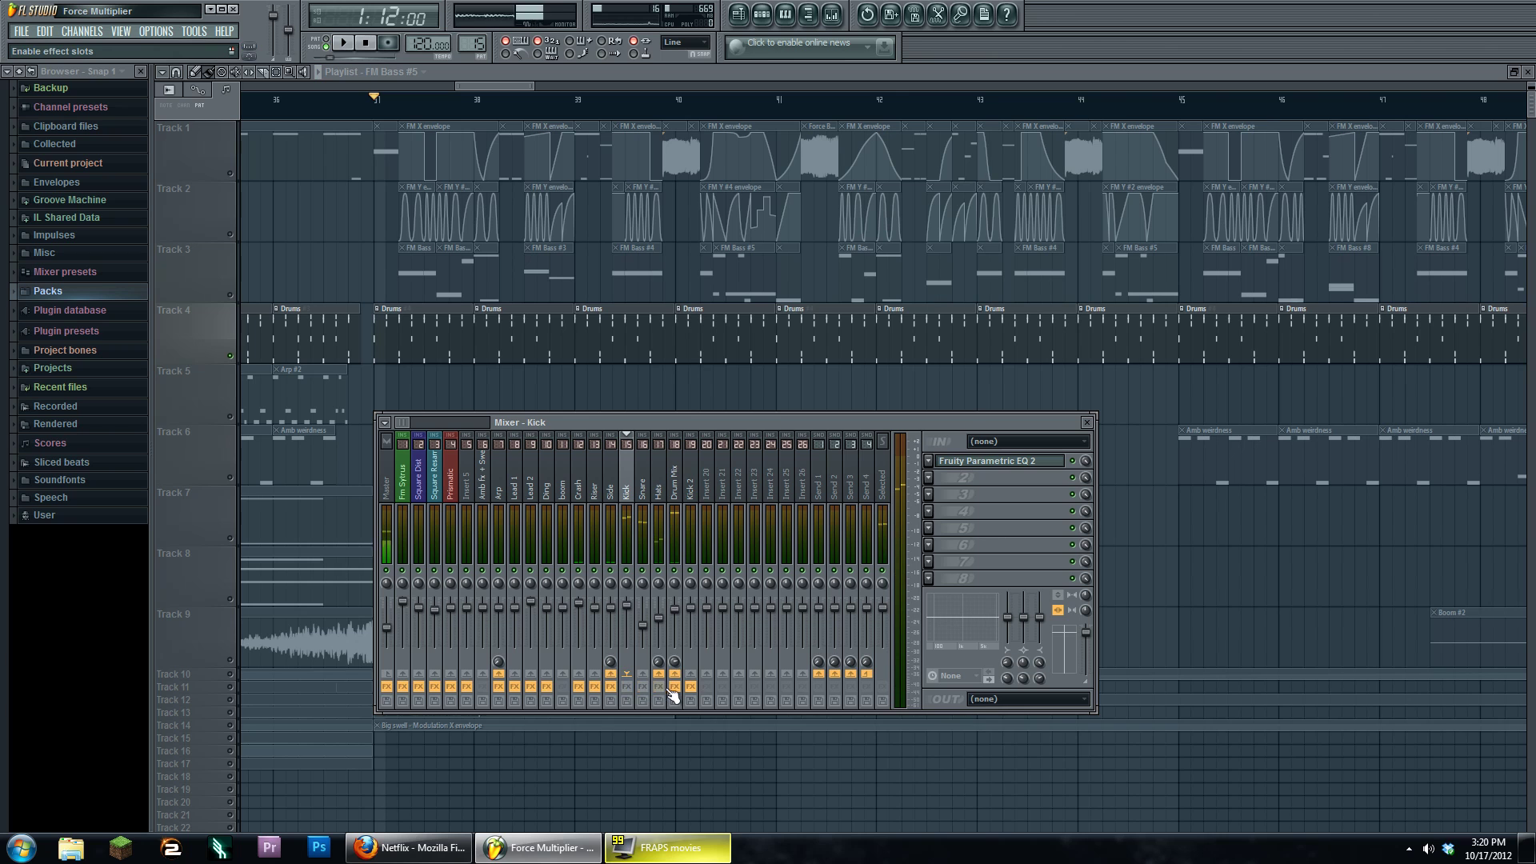
{"action": "left_click", "coordinate": [342, 43]}
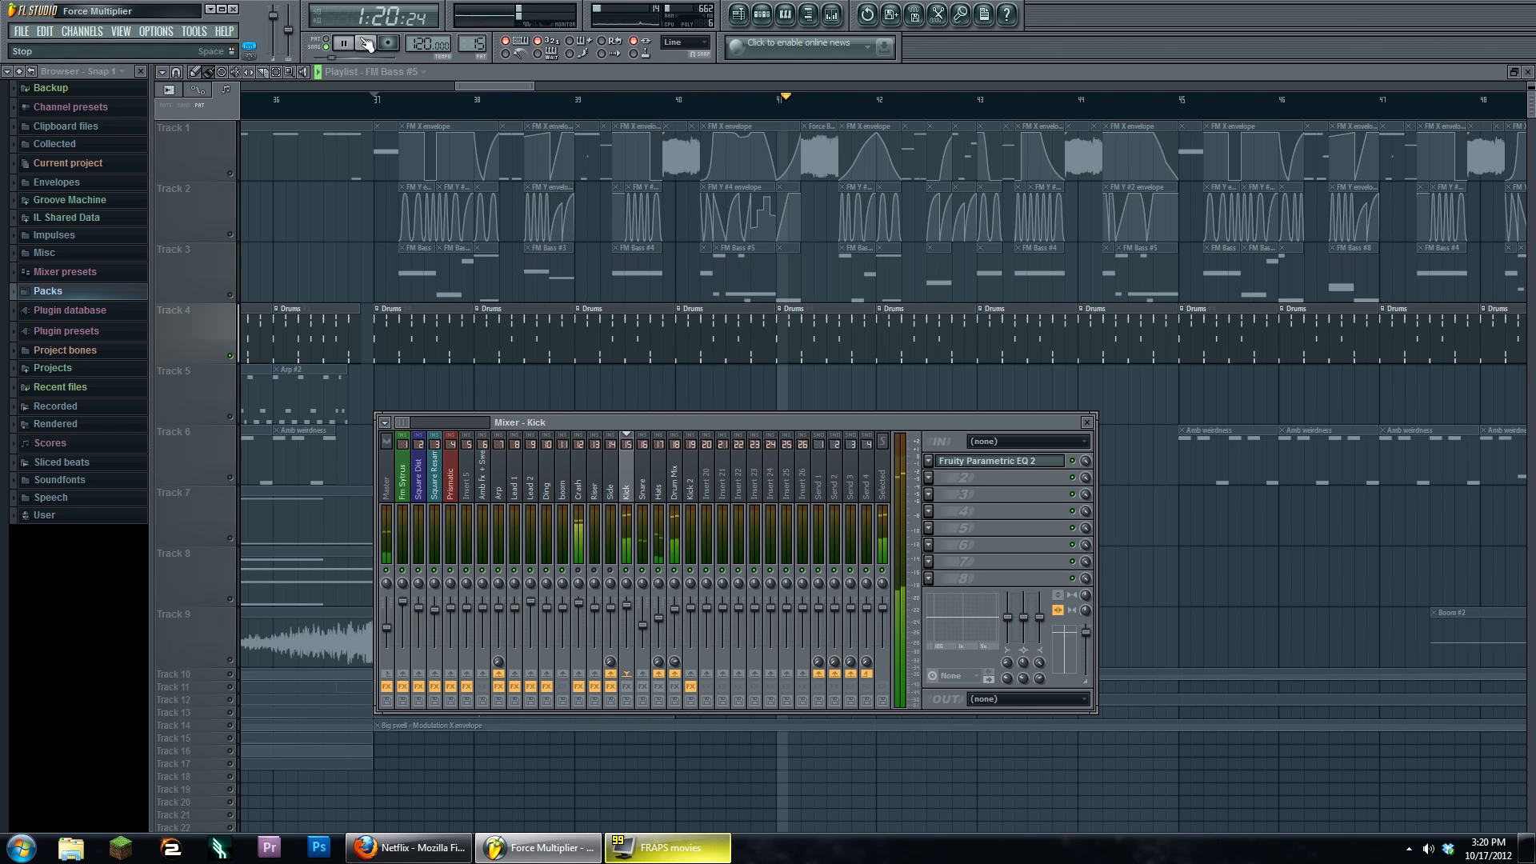
{"action": "key", "text": "space"}
Open the Kick's Fruity Parametric EQ 2 and re-enable the effects on the Kick, Snare, Hats and Drum Mix tracks.
{"action": "left_click", "coordinate": [1012, 465]}
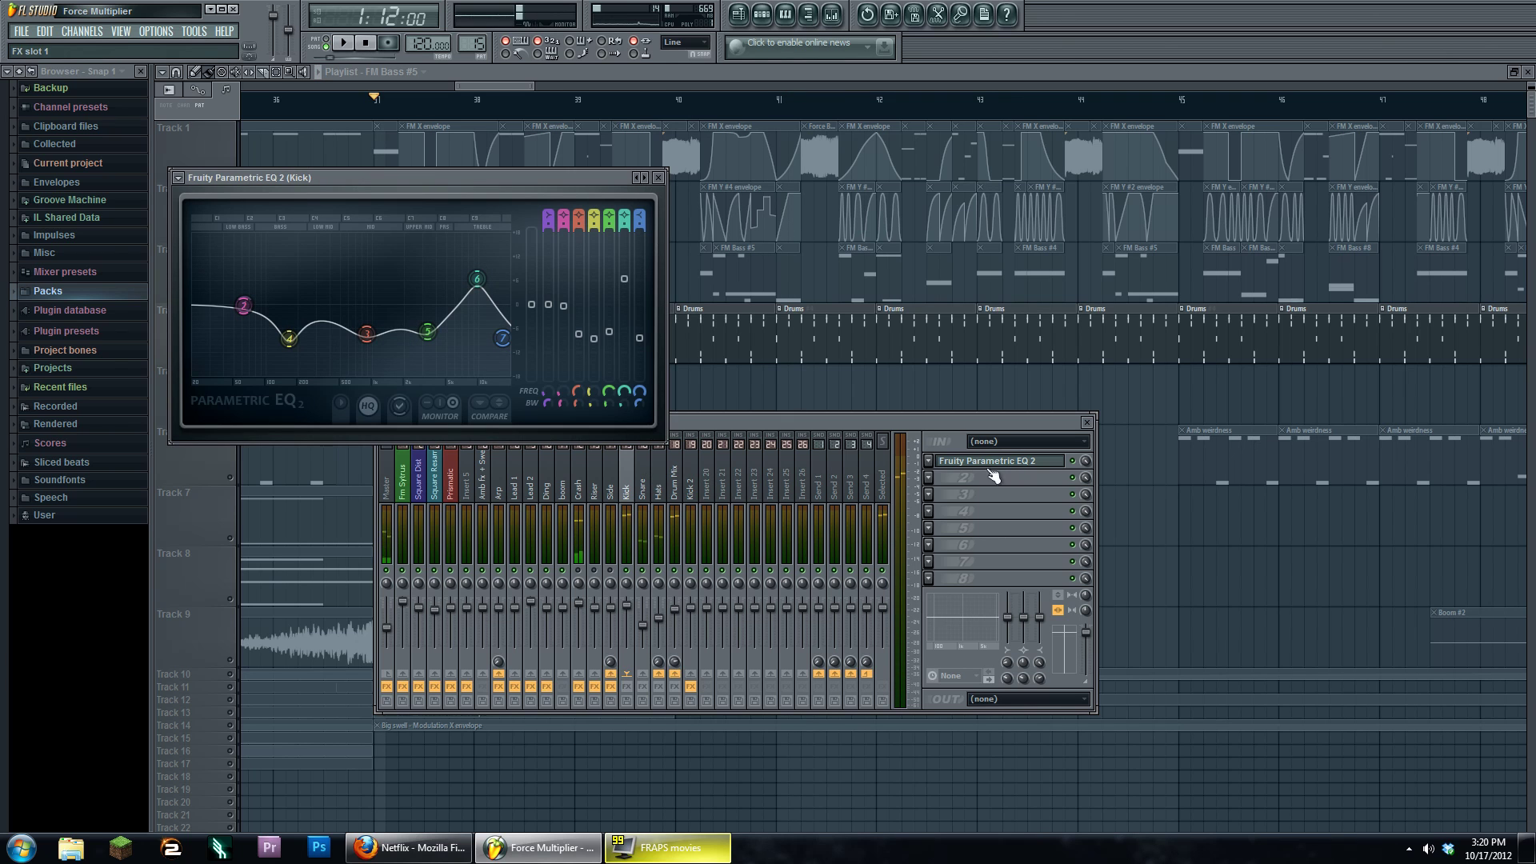
{"action": "left_click", "coordinate": [646, 468]}
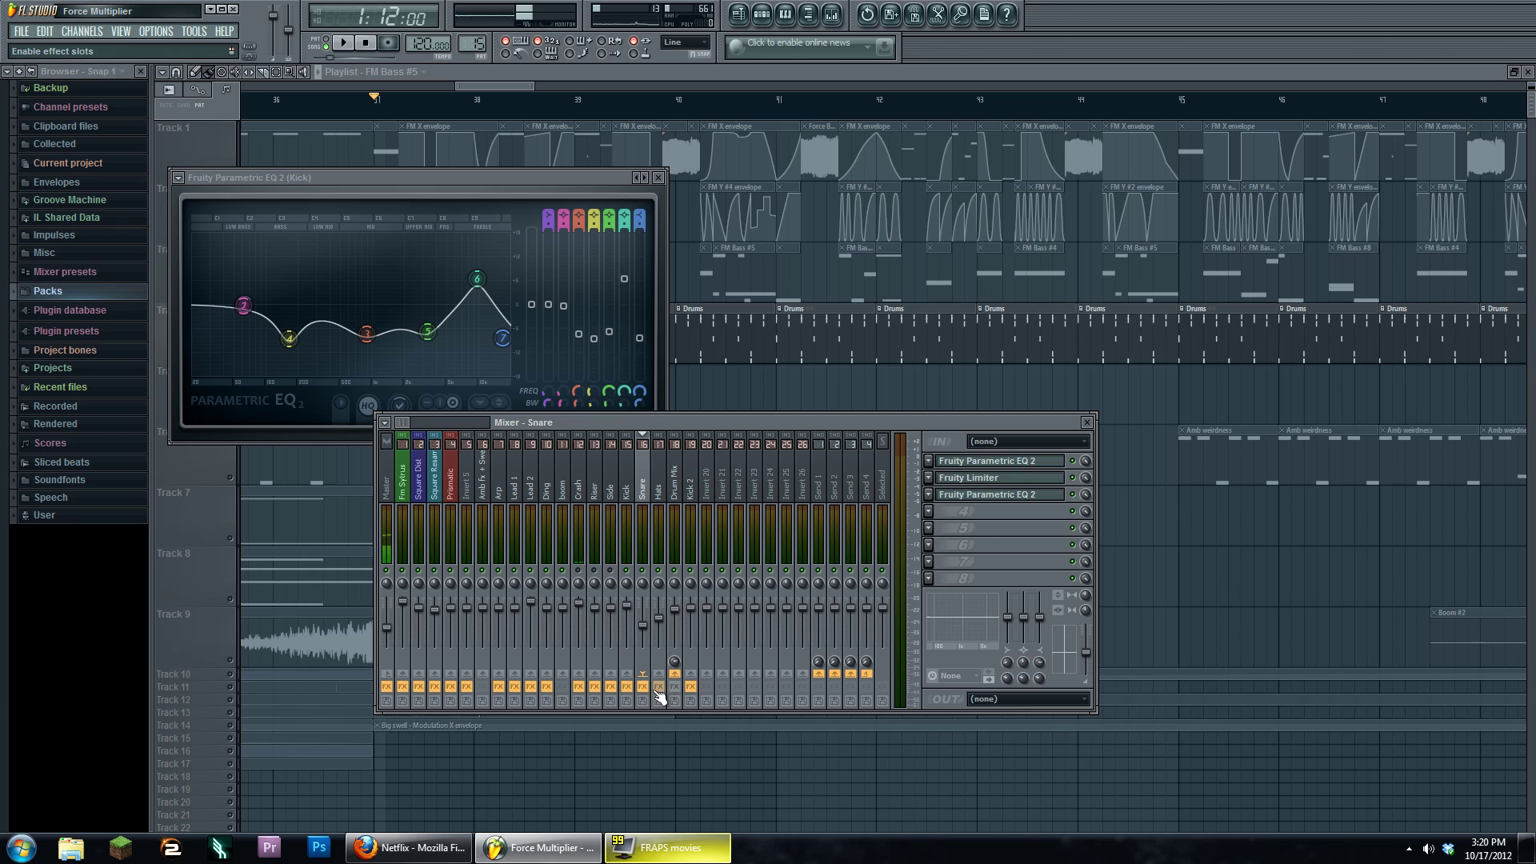
{"action": "left_click", "coordinate": [676, 490]}
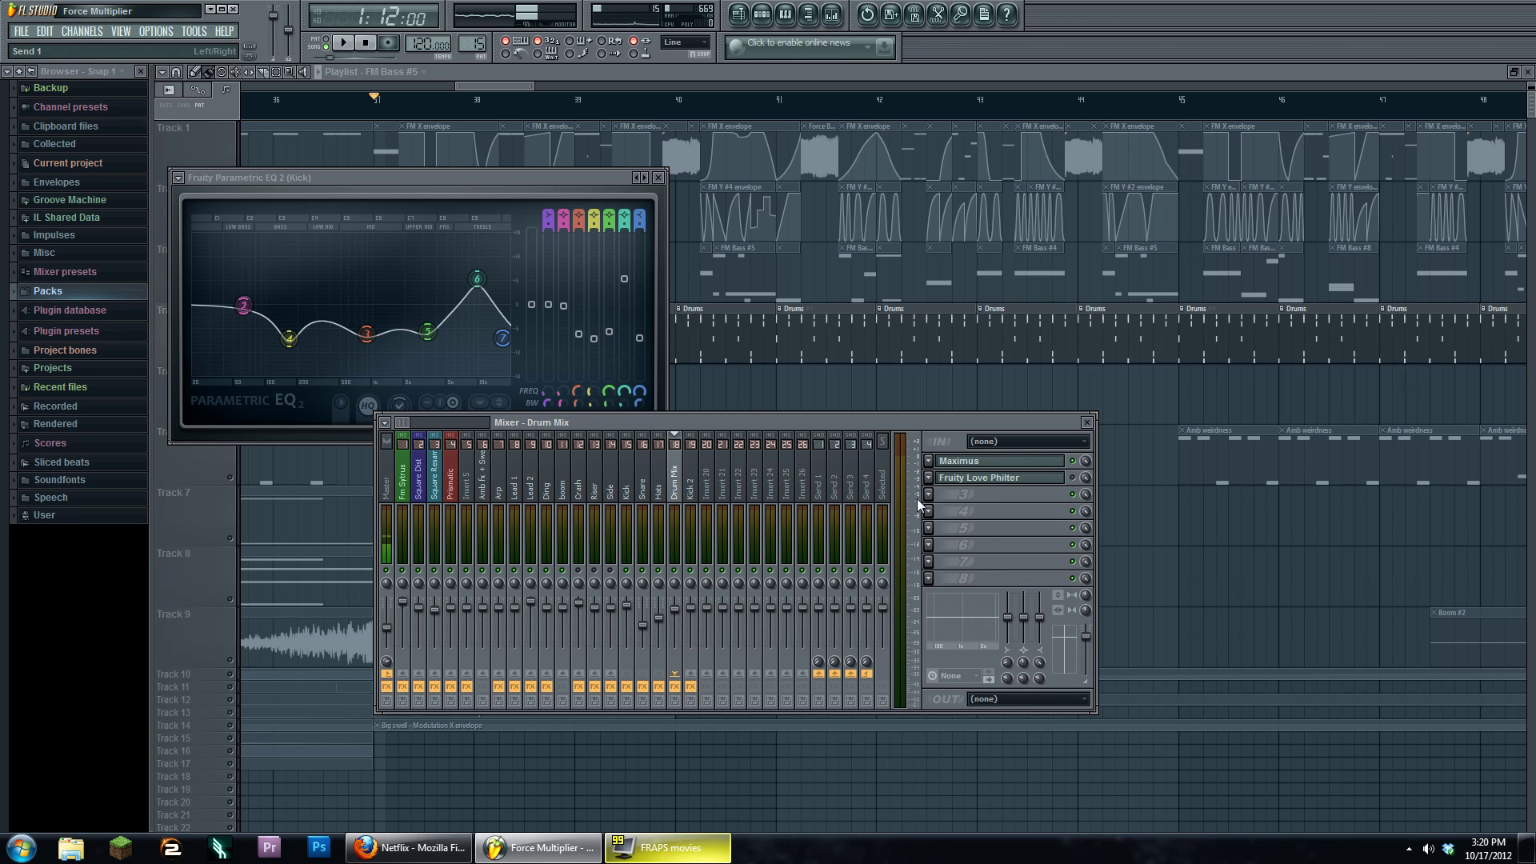
Open Maximus on the Drum Mix track and play the drums while viewing its low band before stopping playback.
{"action": "left_click", "coordinate": [989, 463]}
{"action": "left_click", "coordinate": [343, 45]}
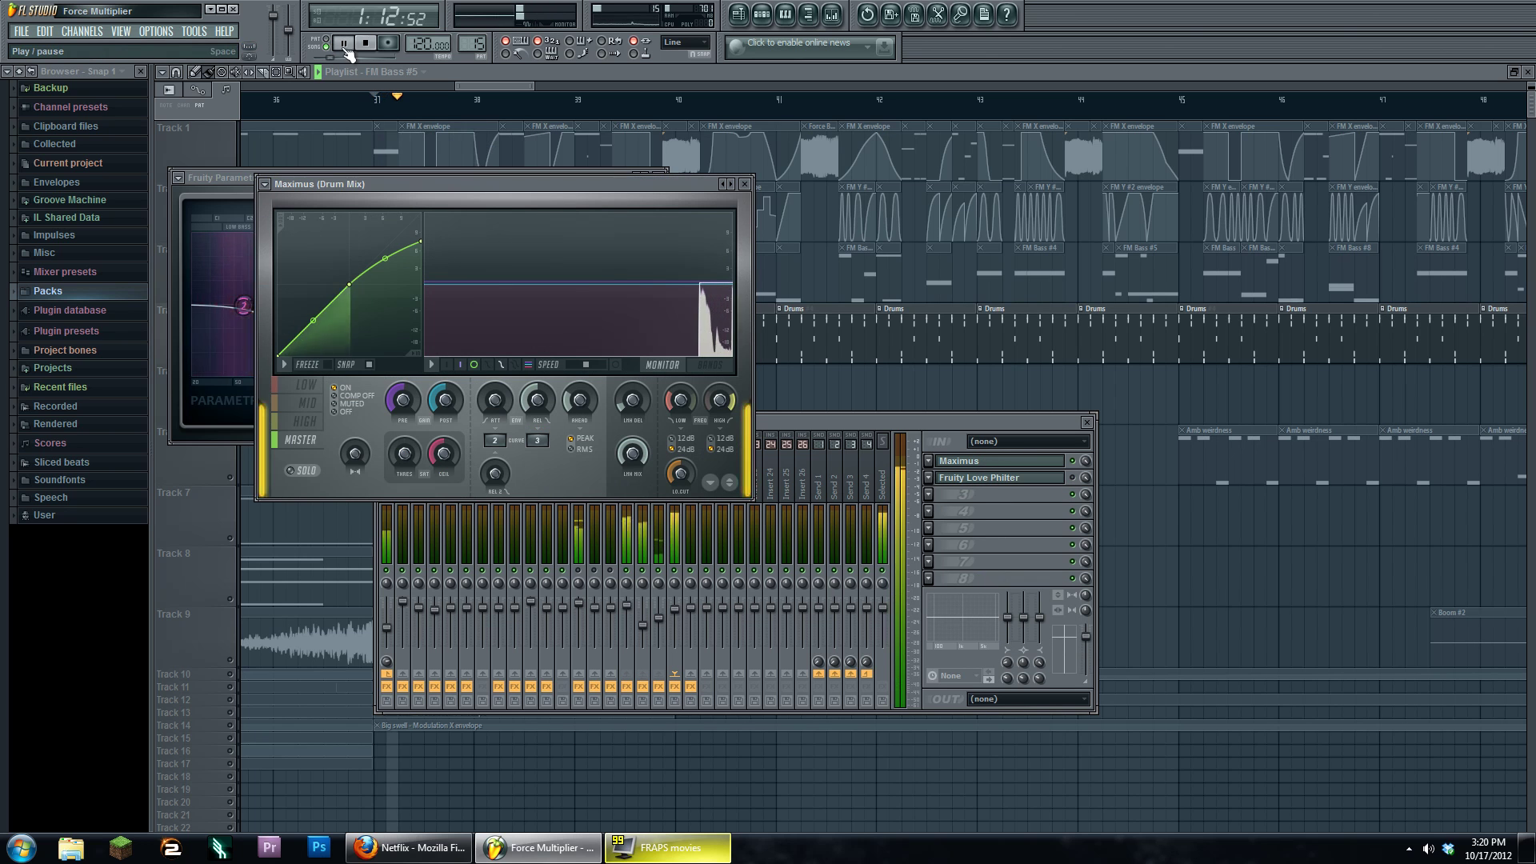
{"action": "left_click", "coordinate": [322, 386]}
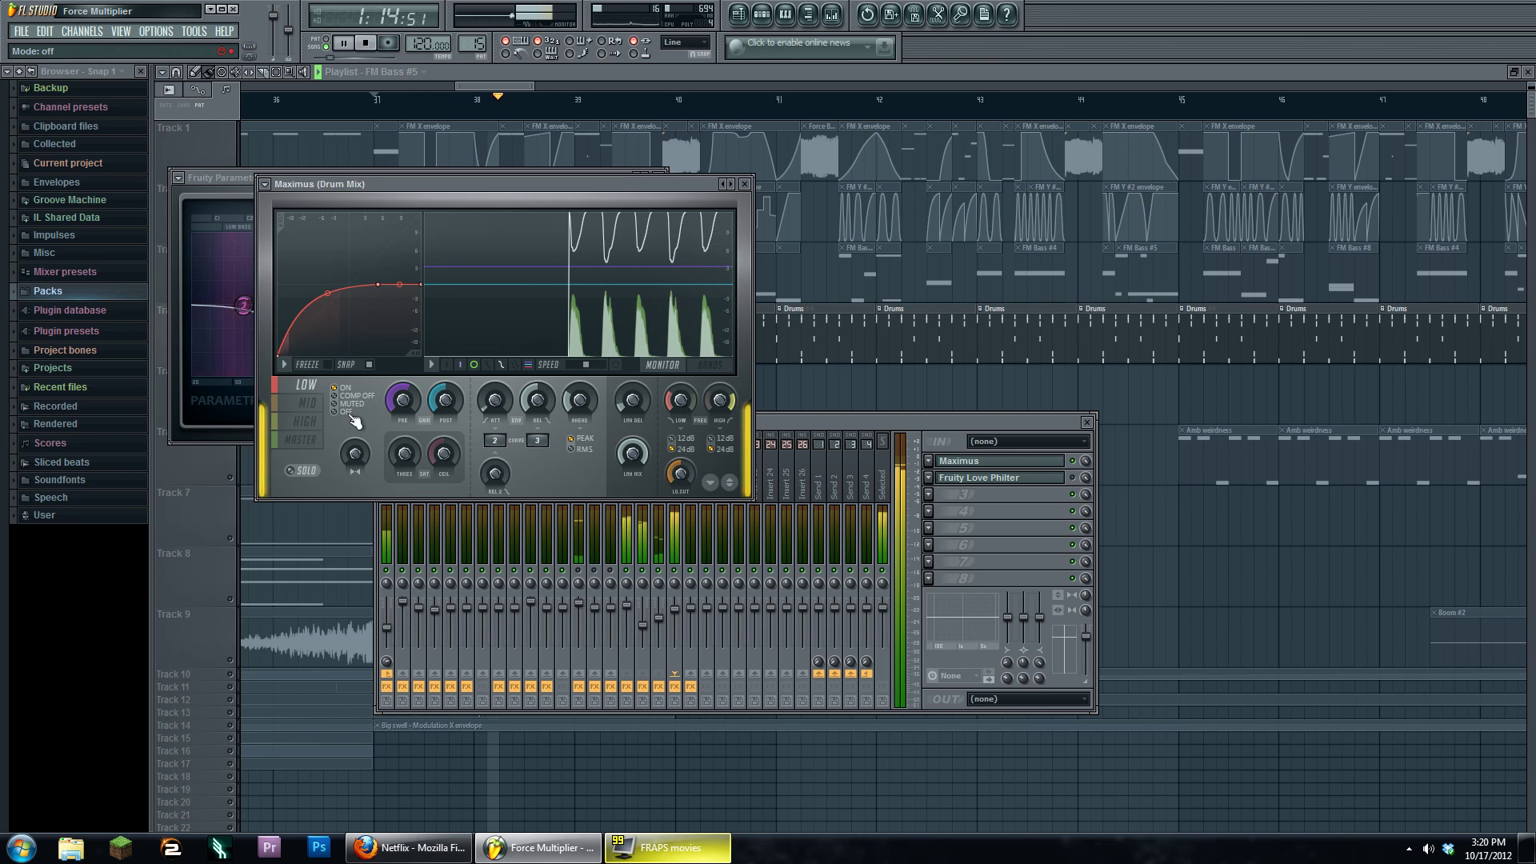
{"action": "key", "text": "space"}
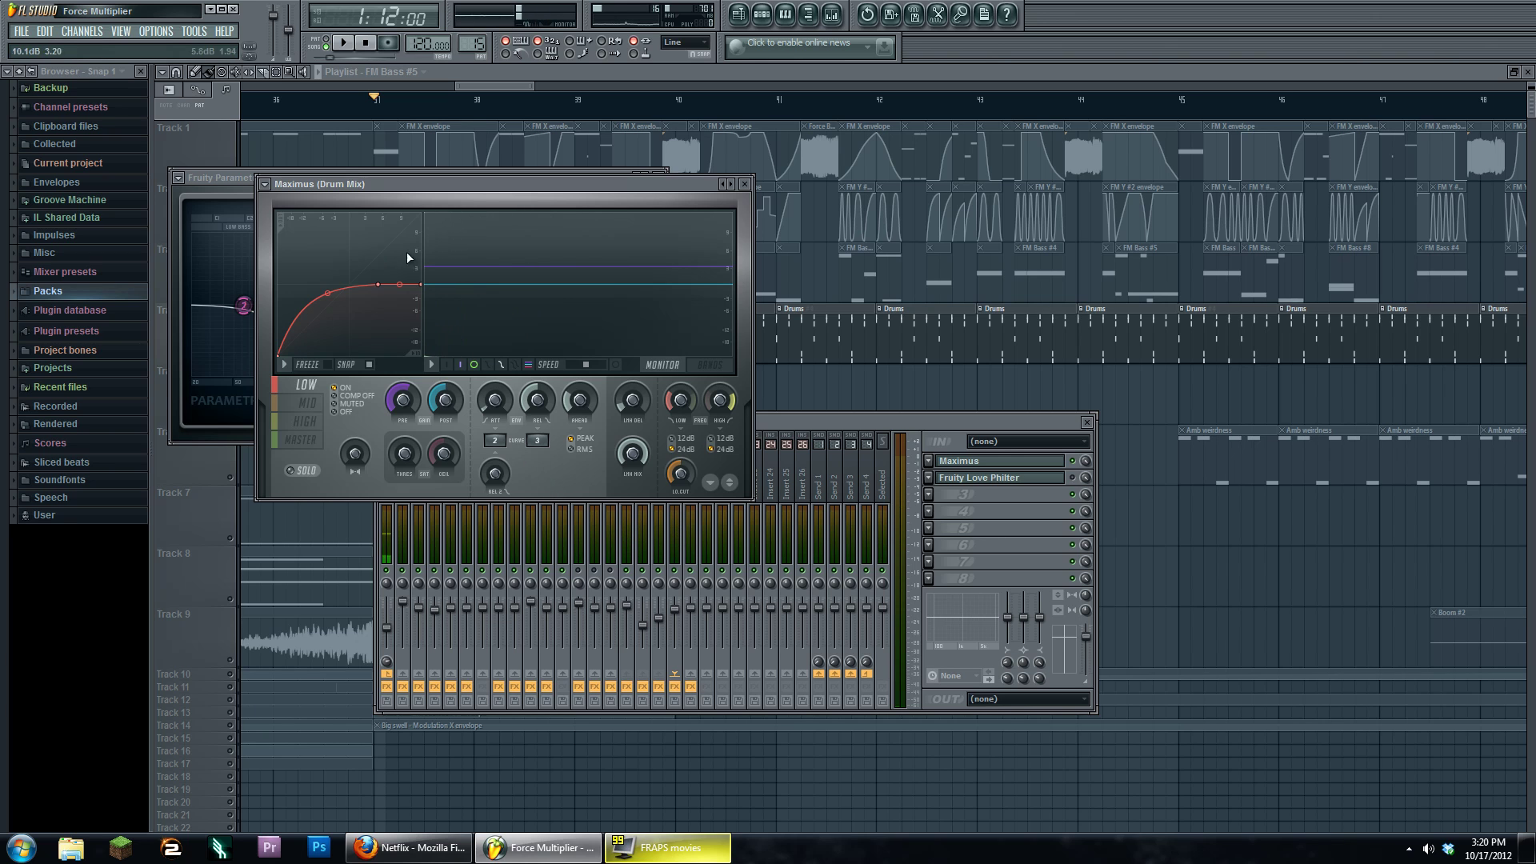
Compare the mid and low band compression curves in Maximus and move its window off the mixer's track names.
{"action": "left_click", "coordinate": [311, 405]}
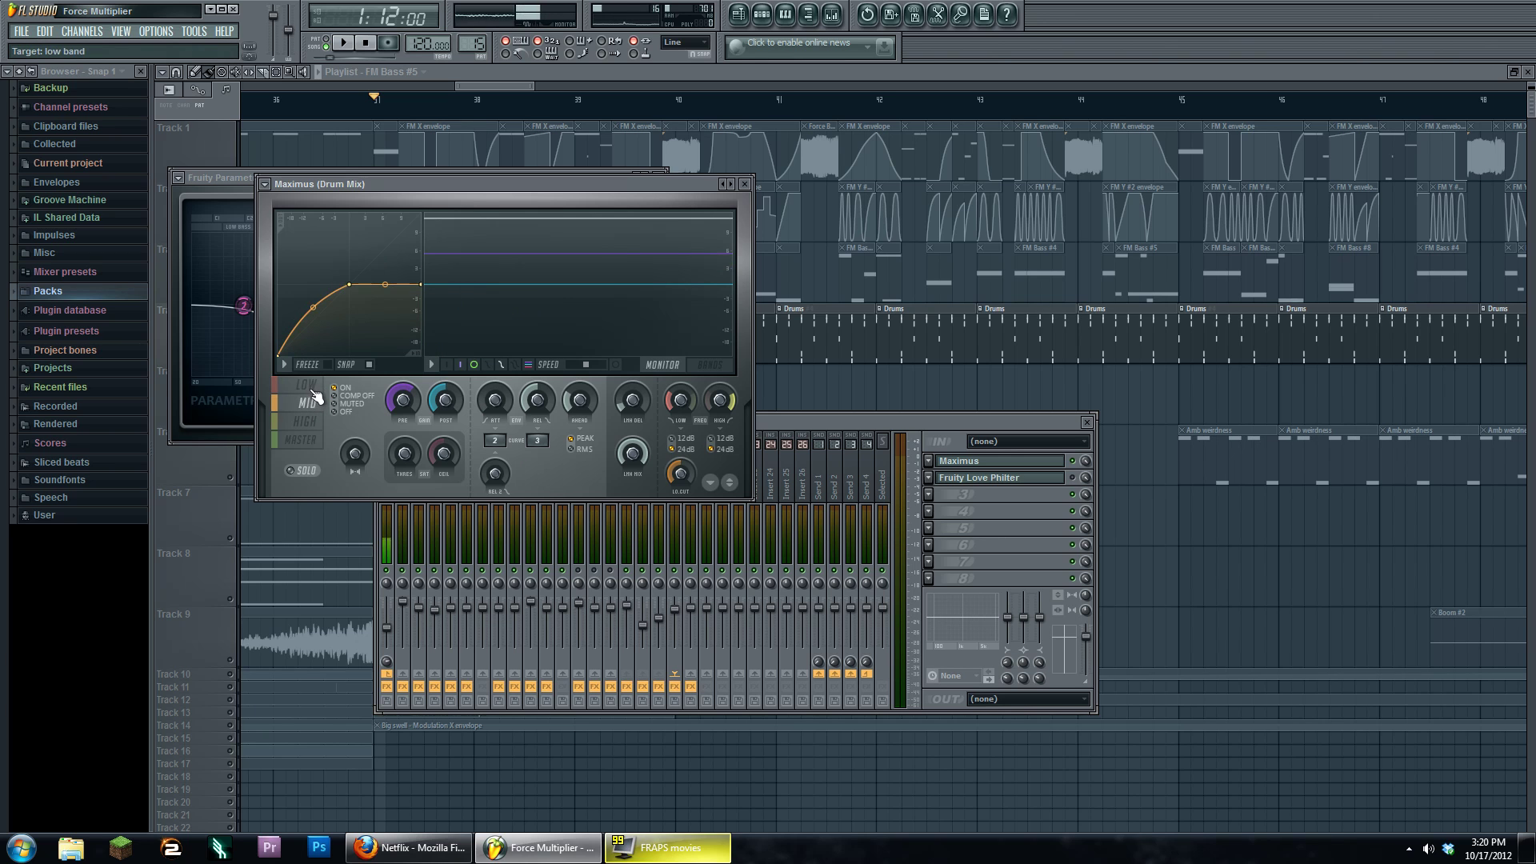
{"action": "left_click", "coordinate": [306, 385]}
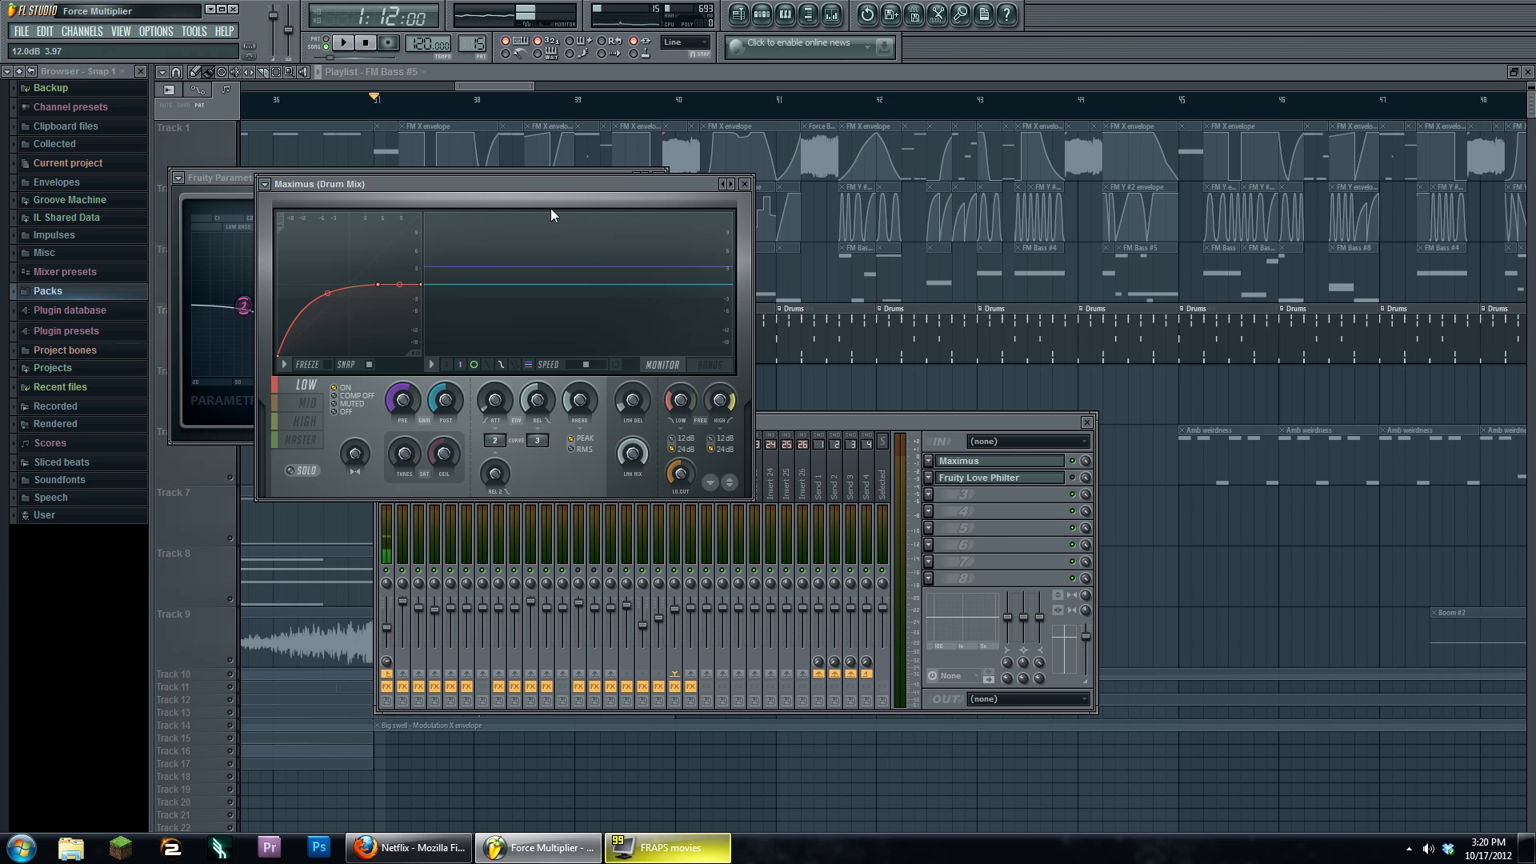
{"action": "left_click_drag", "start_coordinate": [555, 183], "coordinate": [607, 150]}
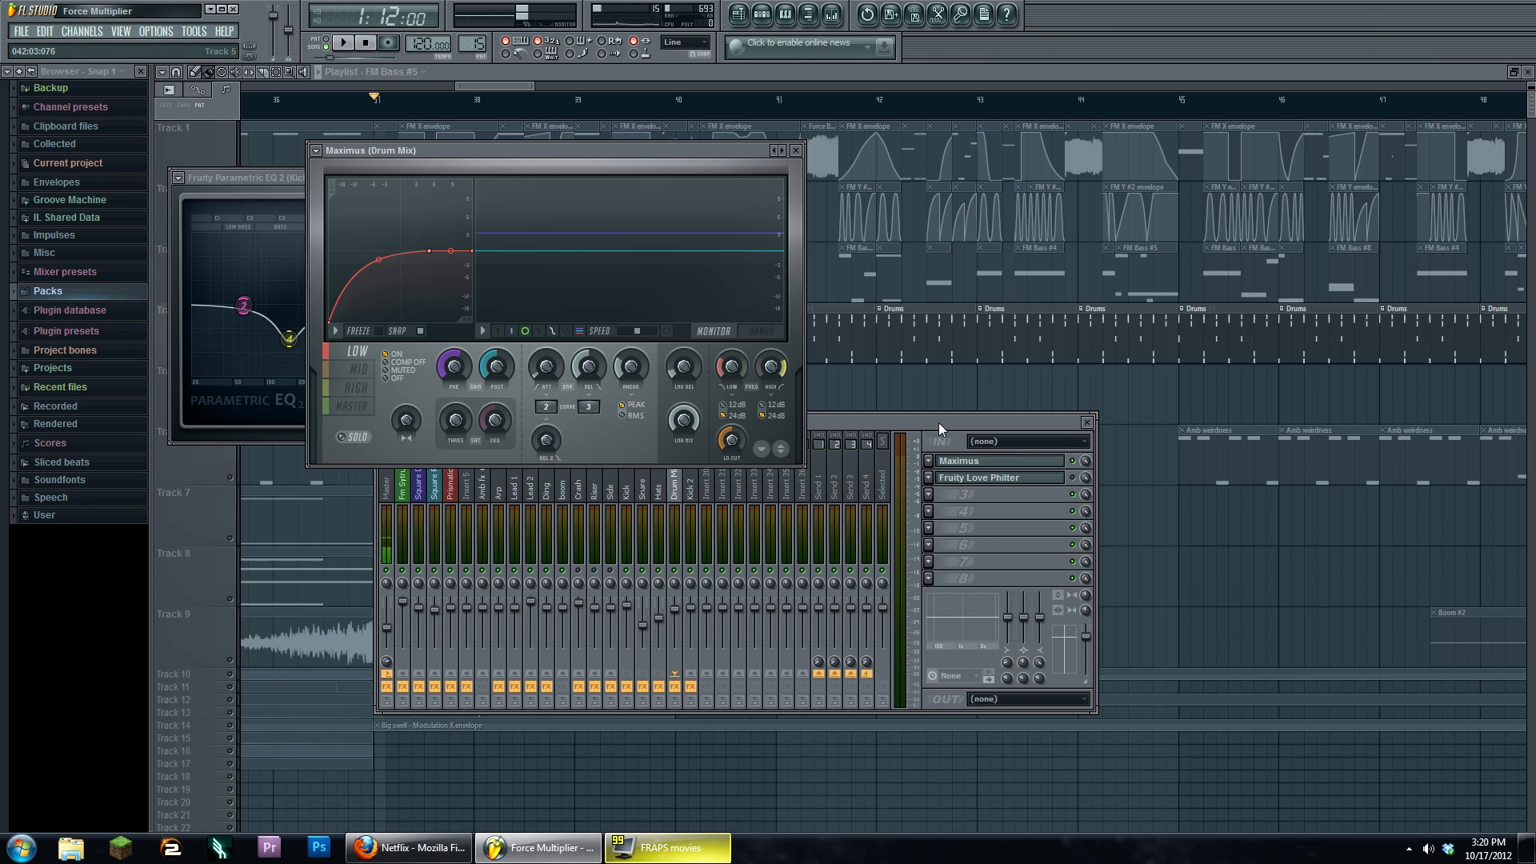
Move the mixer clear of Maximus and reshape the Drum Mix low band curve with its knee point at 0.0 dB and a curved lower segment.
{"action": "left_click_drag", "start_coordinate": [939, 423], "coordinate": [941, 485]}
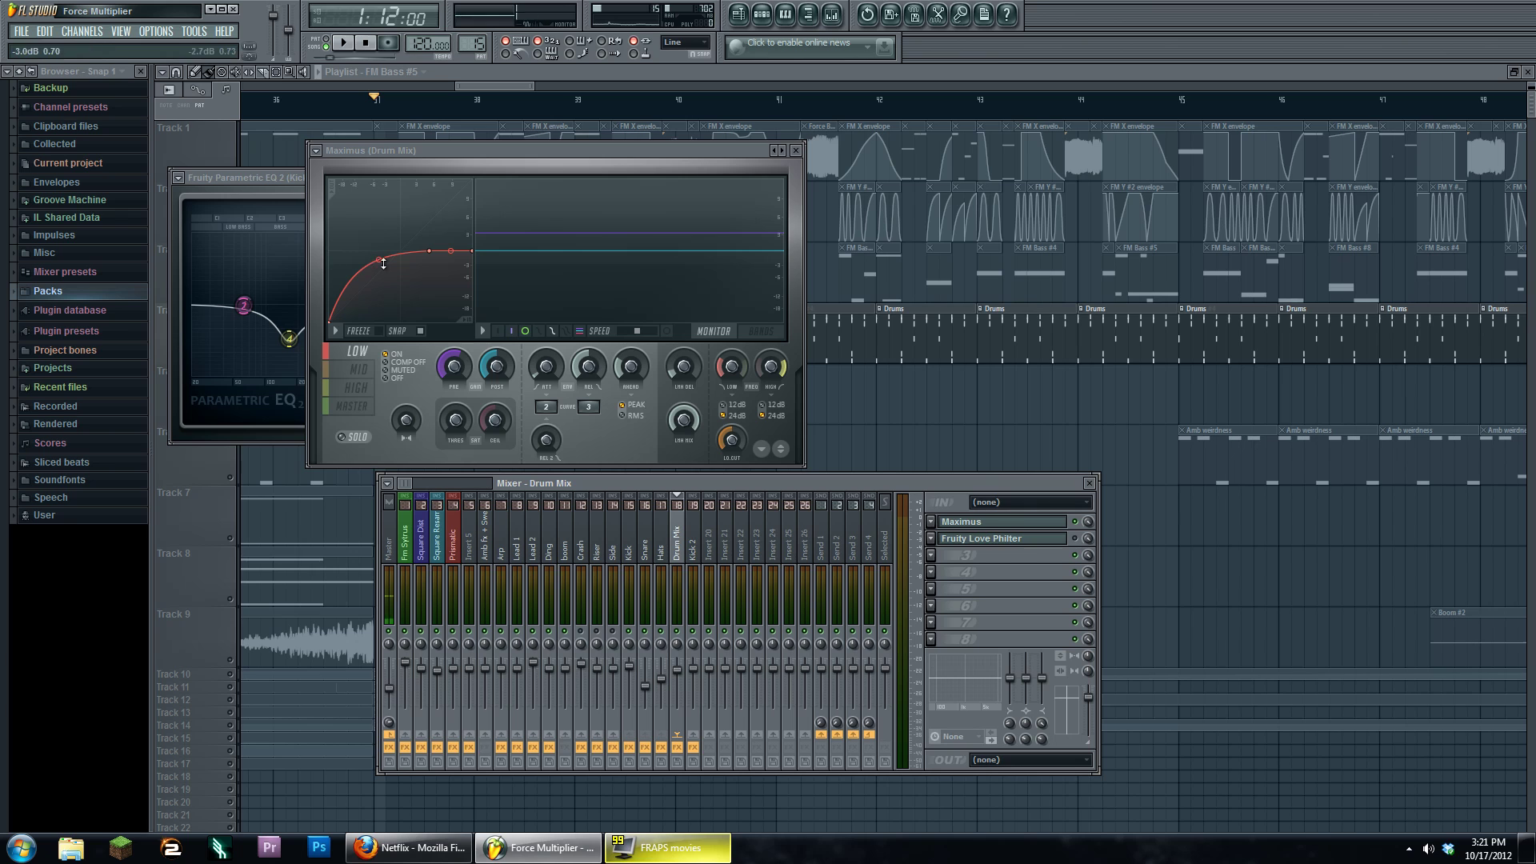
{"action": "left_click_drag", "start_coordinate": [428, 250], "coordinate": [400, 251]}
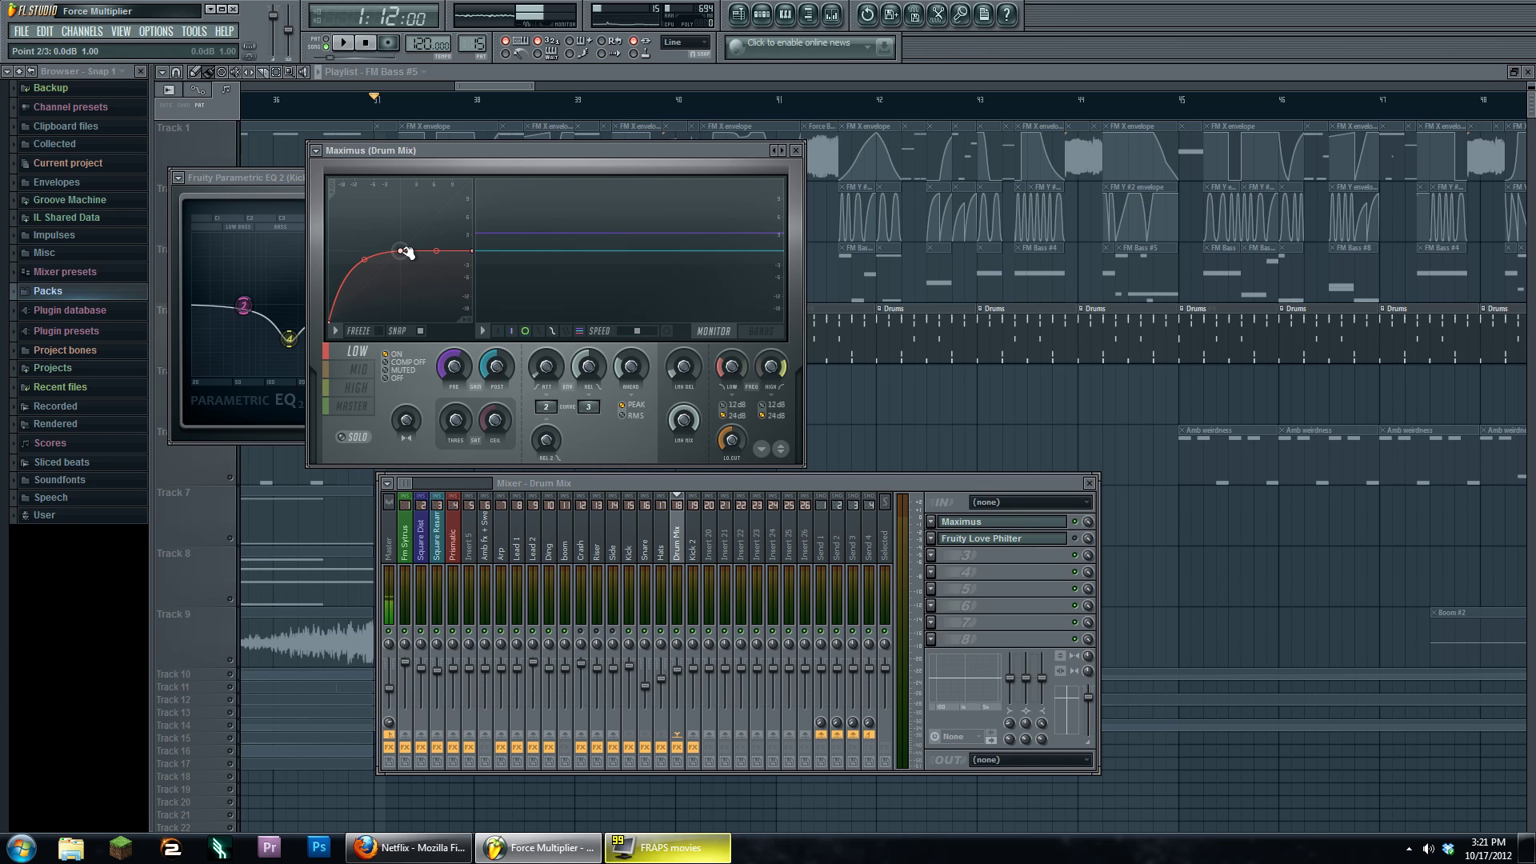
{"action": "double_click", "coordinate": [367, 260]}
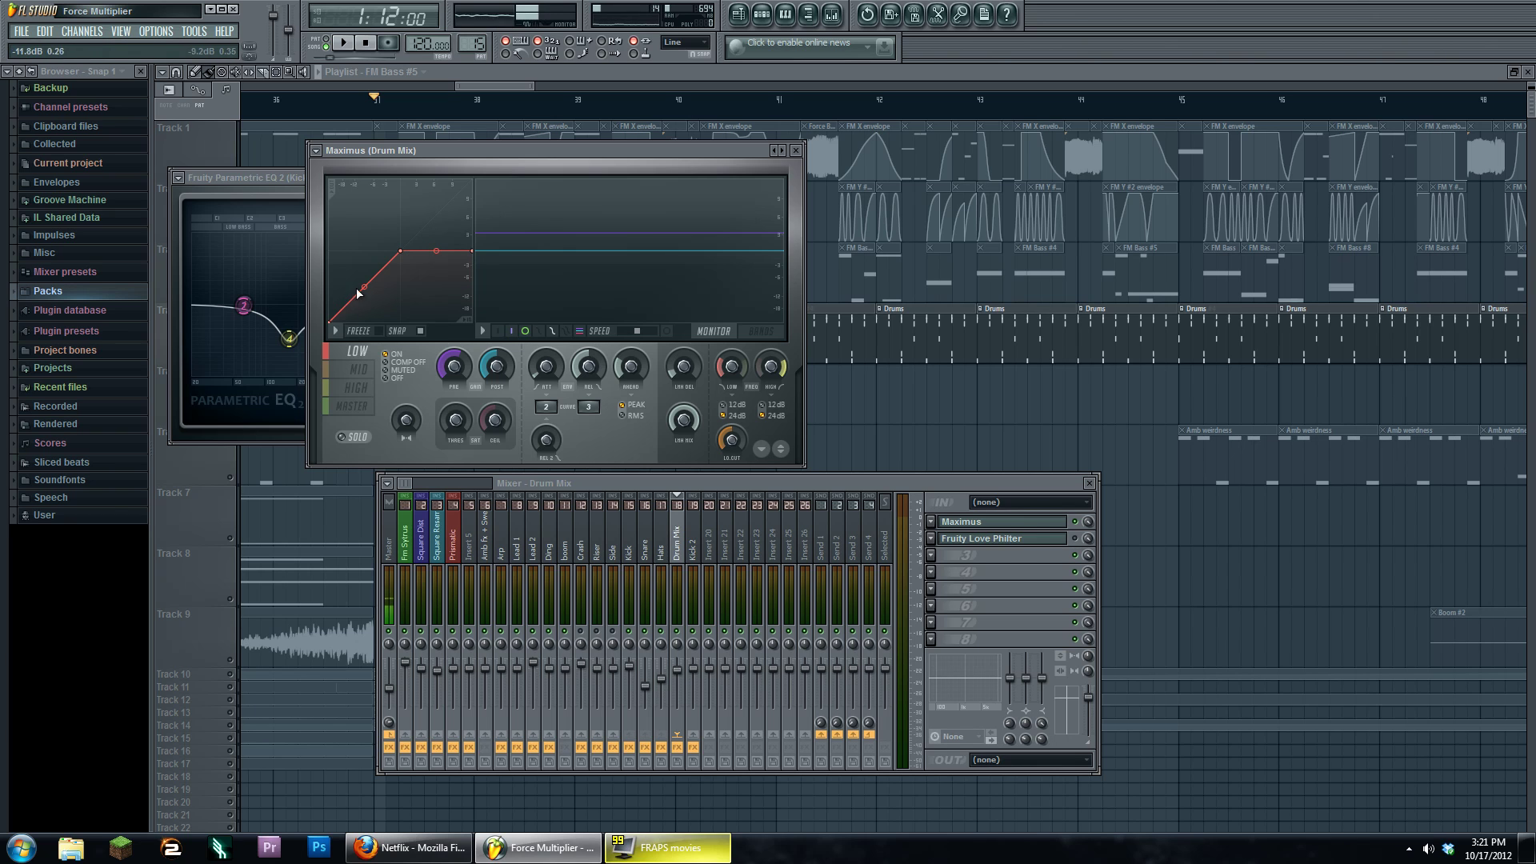
{"action": "left_click_drag", "start_coordinate": [364, 287], "coordinate": [364, 268]}
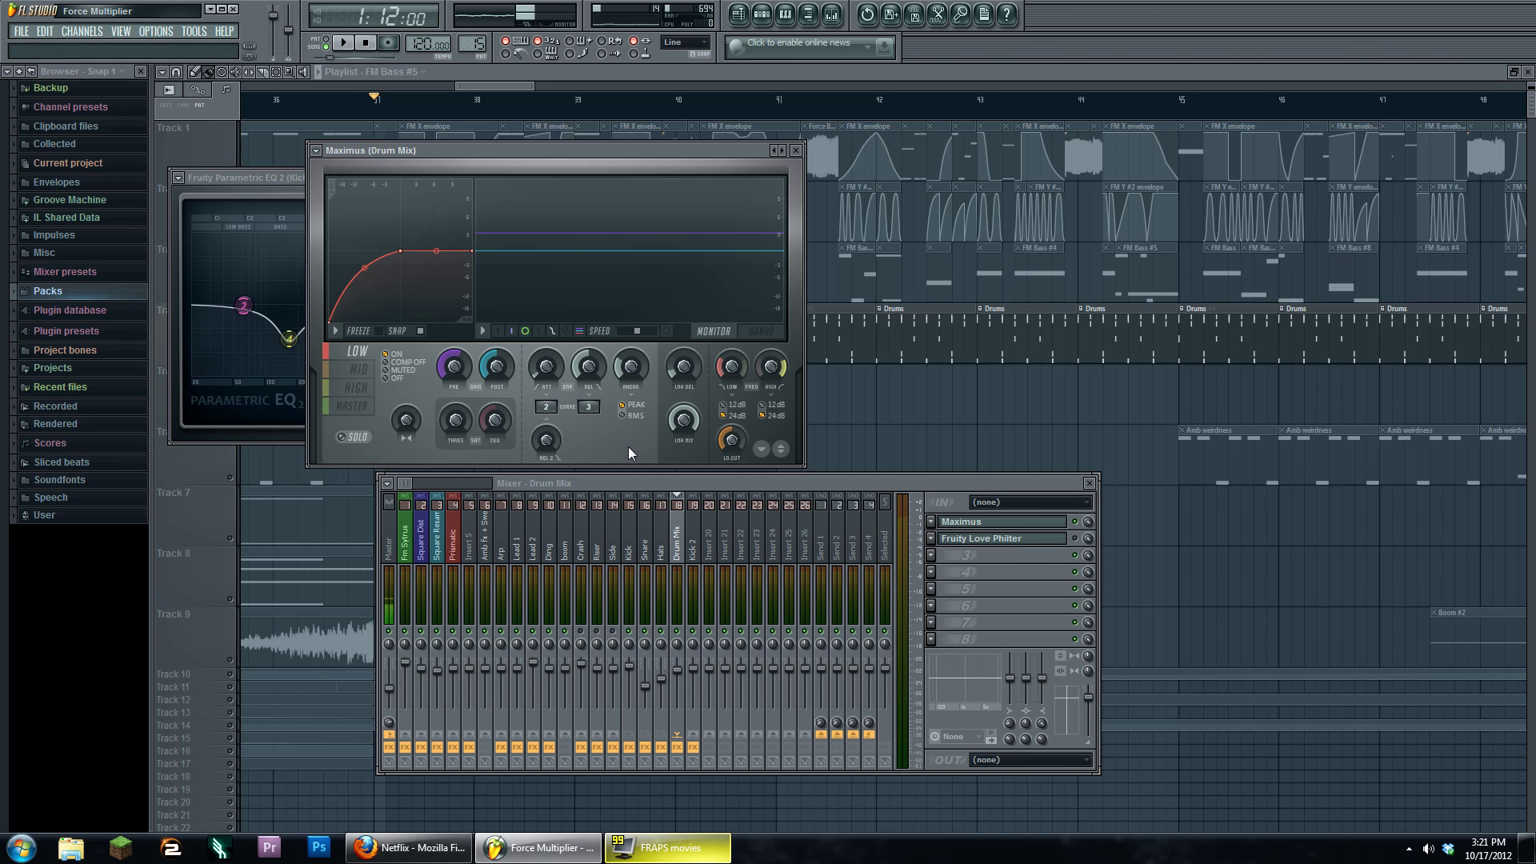
Compare the low, mid, high and master curves of Maximus on the Drum Mix track.
{"action": "left_click", "coordinate": [352, 370]}
{"action": "left_click", "coordinate": [358, 387]}
{"action": "left_click", "coordinate": [357, 370]}
{"action": "left_click", "coordinate": [357, 387]}
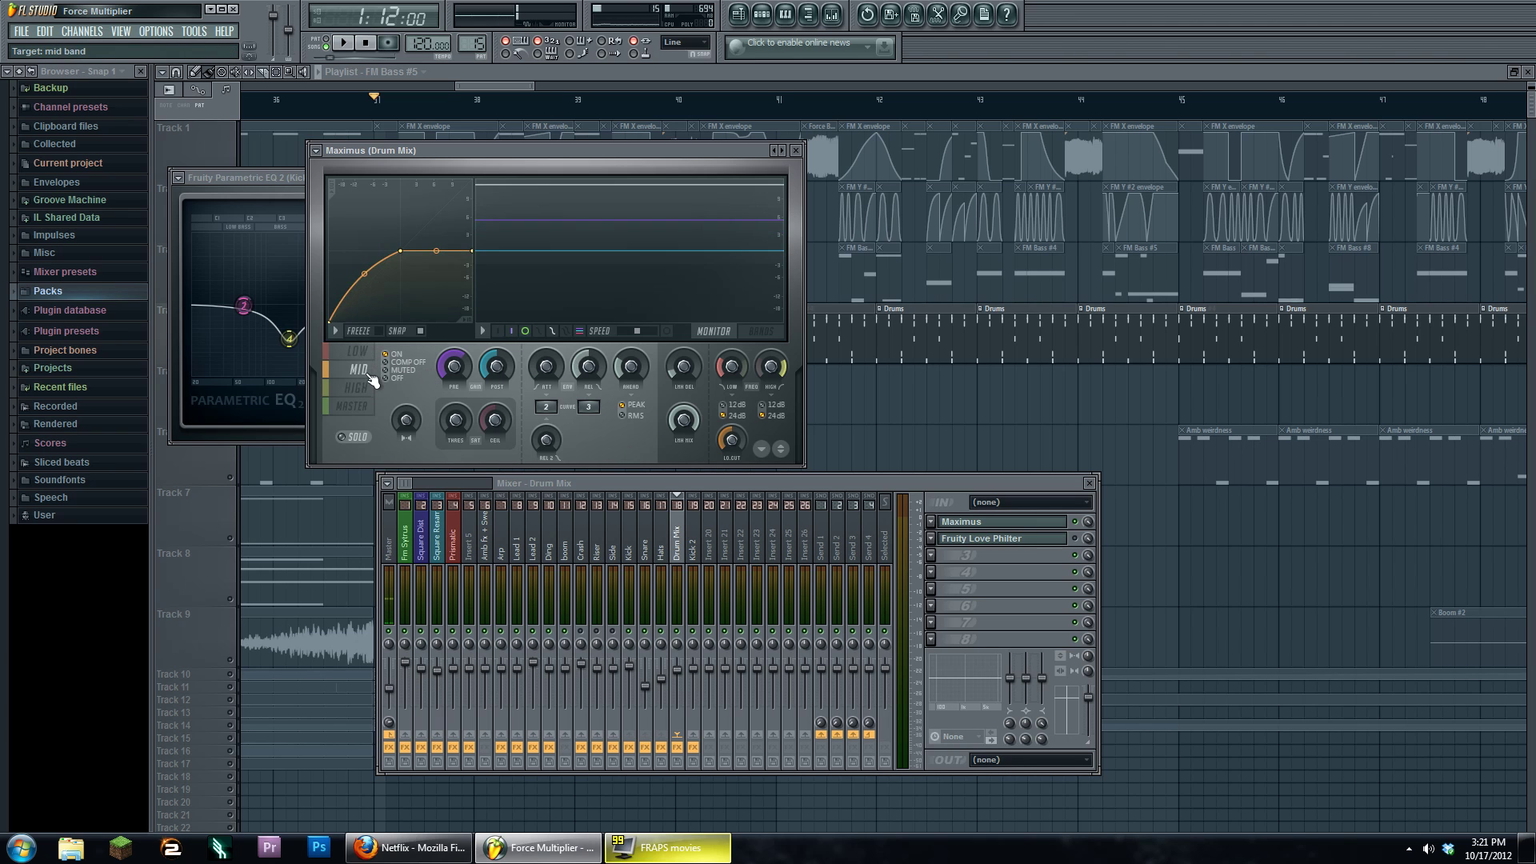
{"action": "left_click", "coordinate": [369, 354]}
{"action": "left_click", "coordinate": [357, 370]}
{"action": "left_click", "coordinate": [359, 387]}
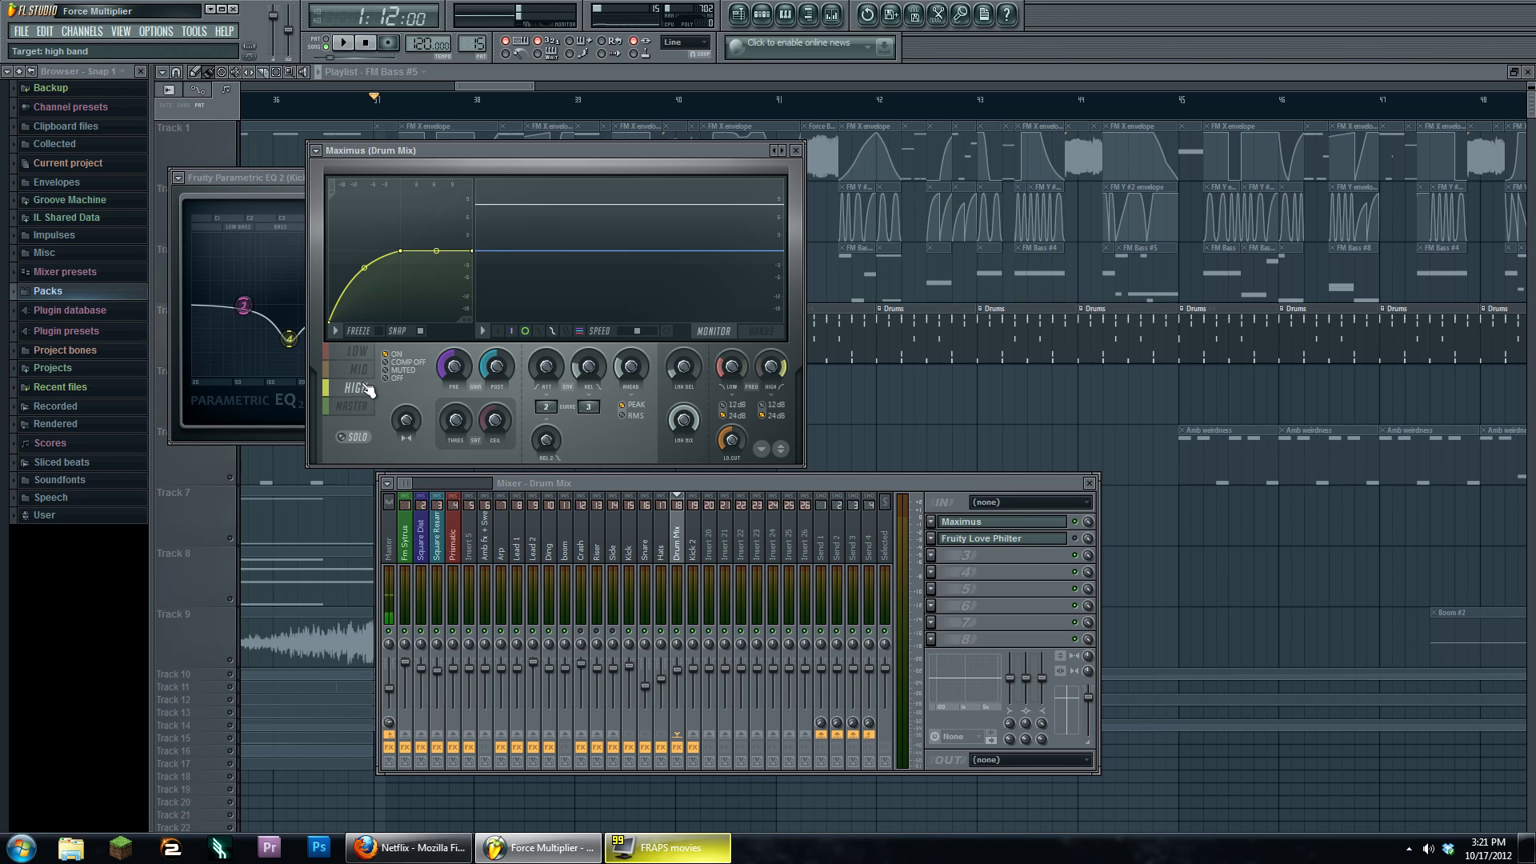
{"action": "left_click", "coordinate": [364, 407]}
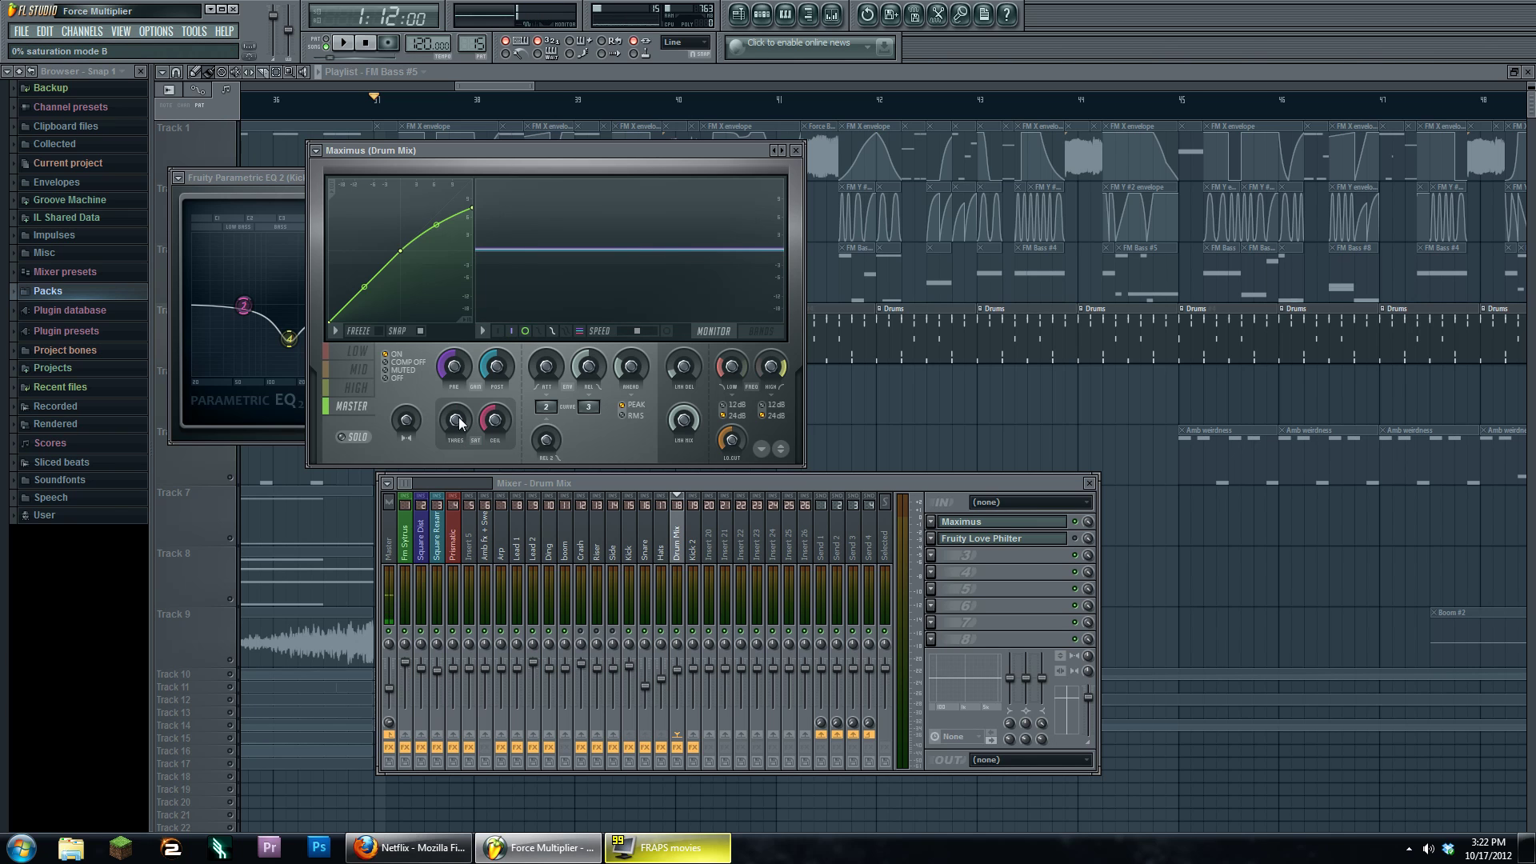
Try out different saturation thresholds on Maximus's master band, including 2% in saturation mode A.
{"action": "scroll", "coordinate": [475, 420], "scroll_direction": "down", "scroll_amount": 1}
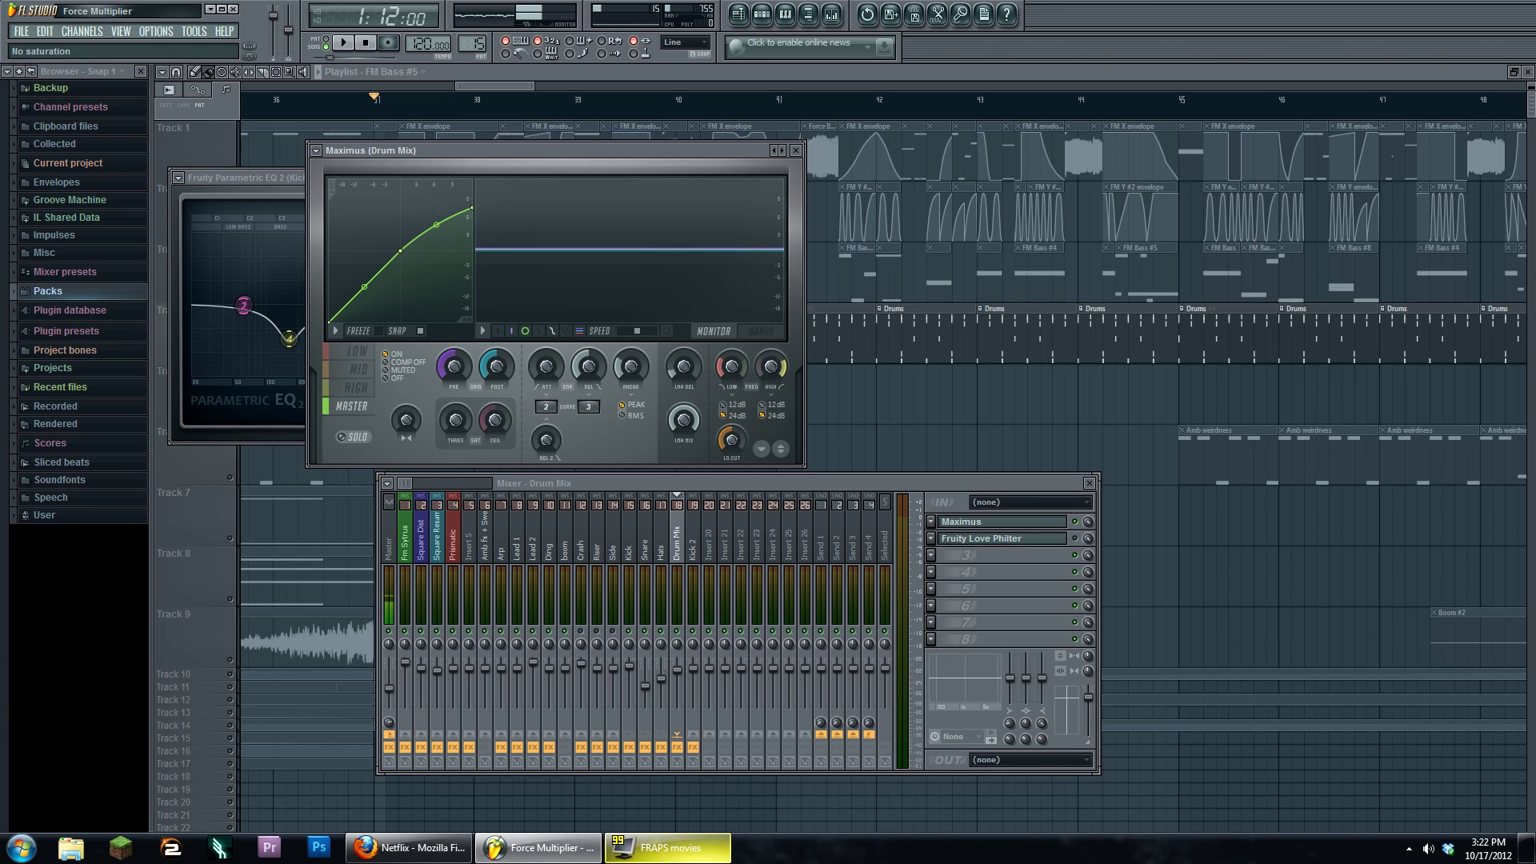
{"action": "scroll", "coordinate": [475, 420], "scroll_direction": "up", "scroll_amount": 1}
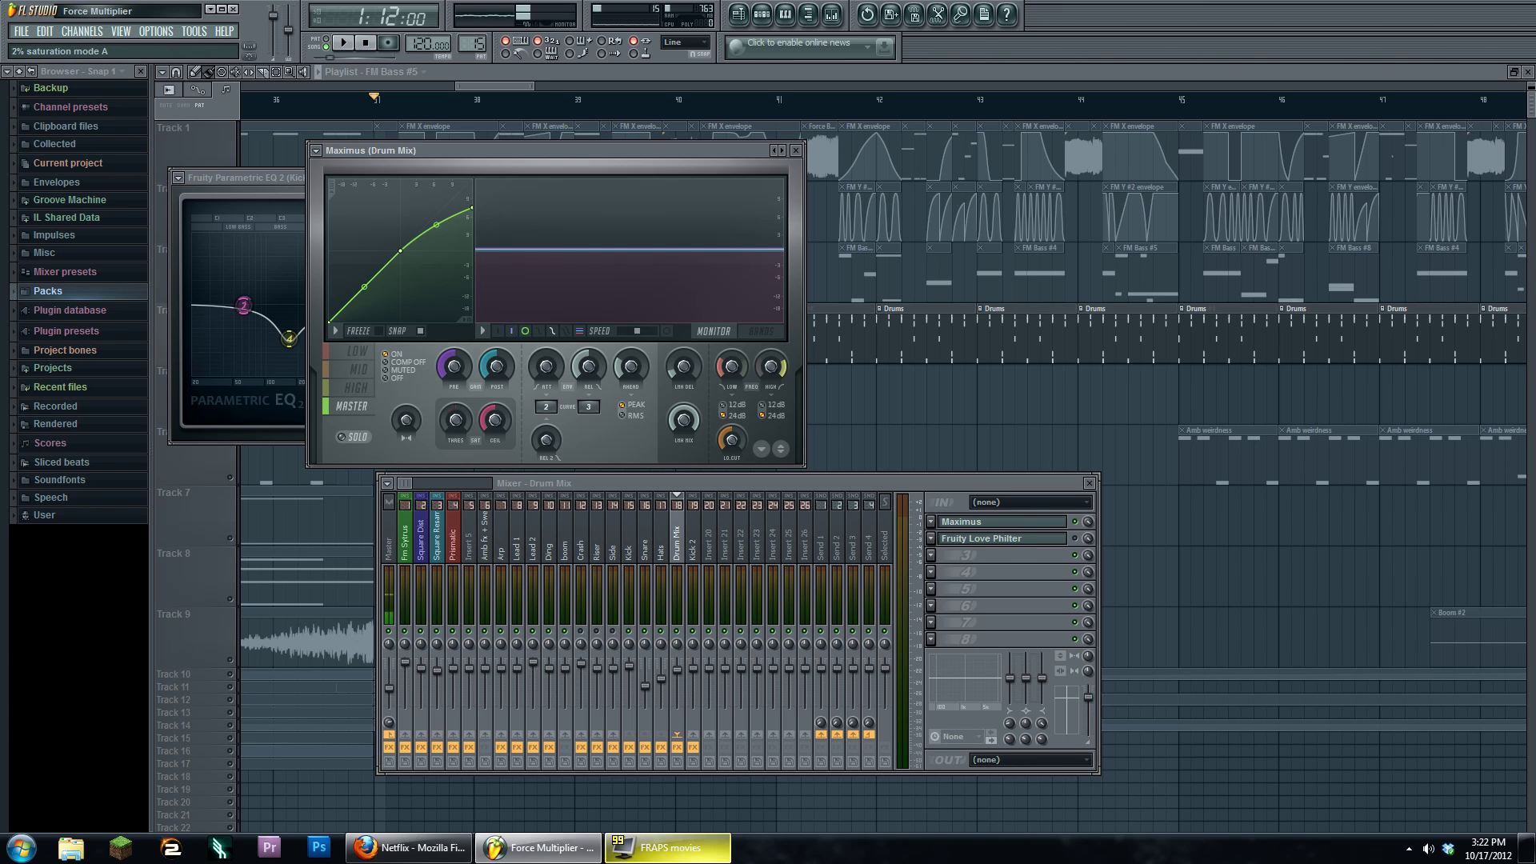
{"action": "scroll", "coordinate": [475, 420], "scroll_direction": "up", "scroll_amount": 5}
{"action": "scroll", "coordinate": [461, 422], "scroll_direction": "down", "scroll_amount": 9}
{"action": "scroll", "coordinate": [460, 420], "scroll_direction": "down", "scroll_amount": 1}
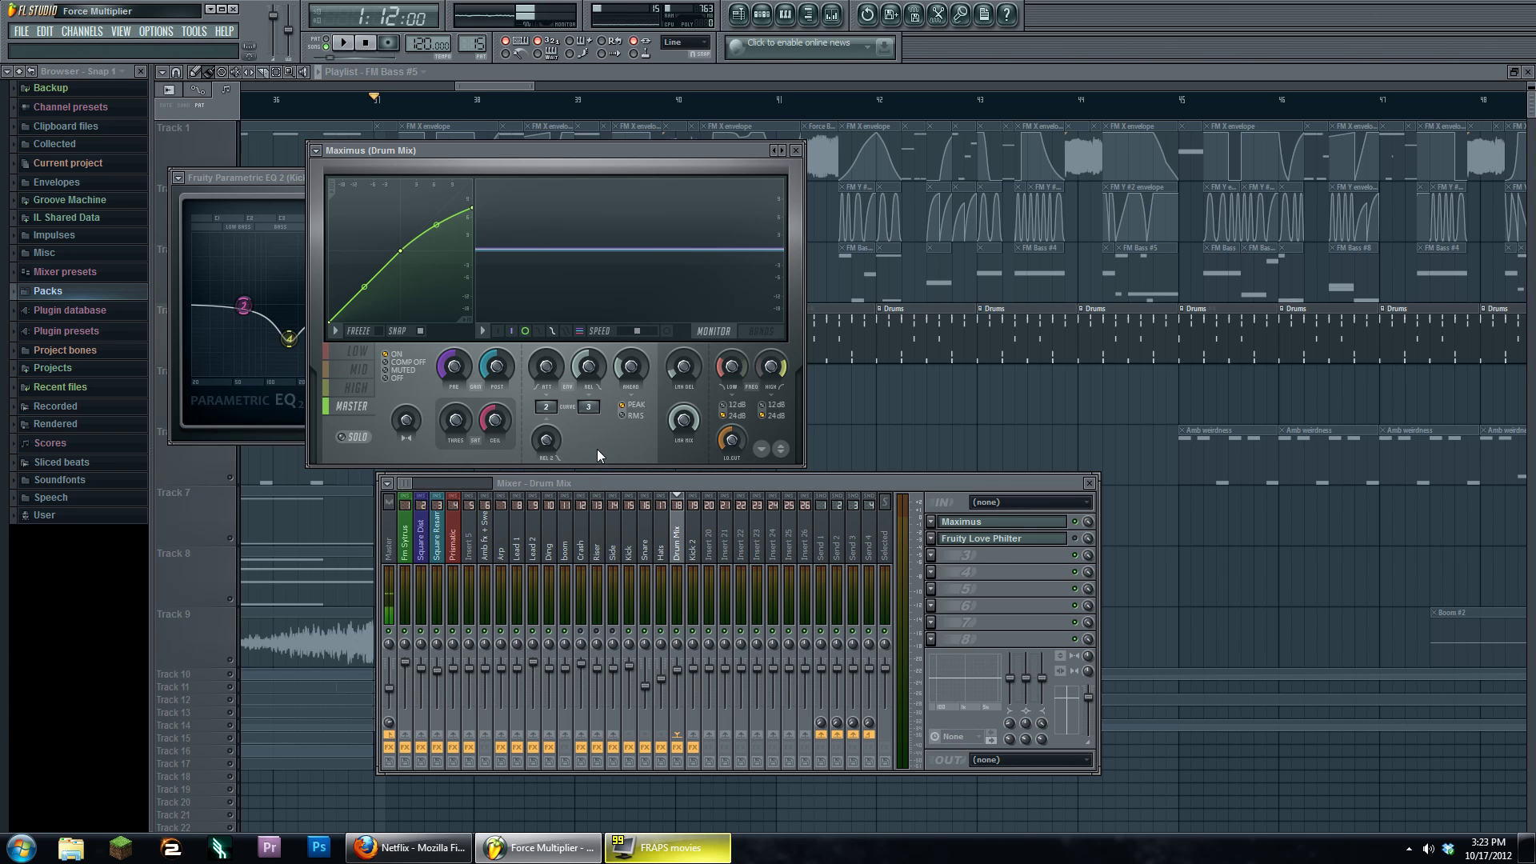
Play the drums with Maximus's master band in view, then open the Snare's first Fruity Parametric EQ 2 and stop playback.
{"action": "left_click", "coordinate": [350, 44]}
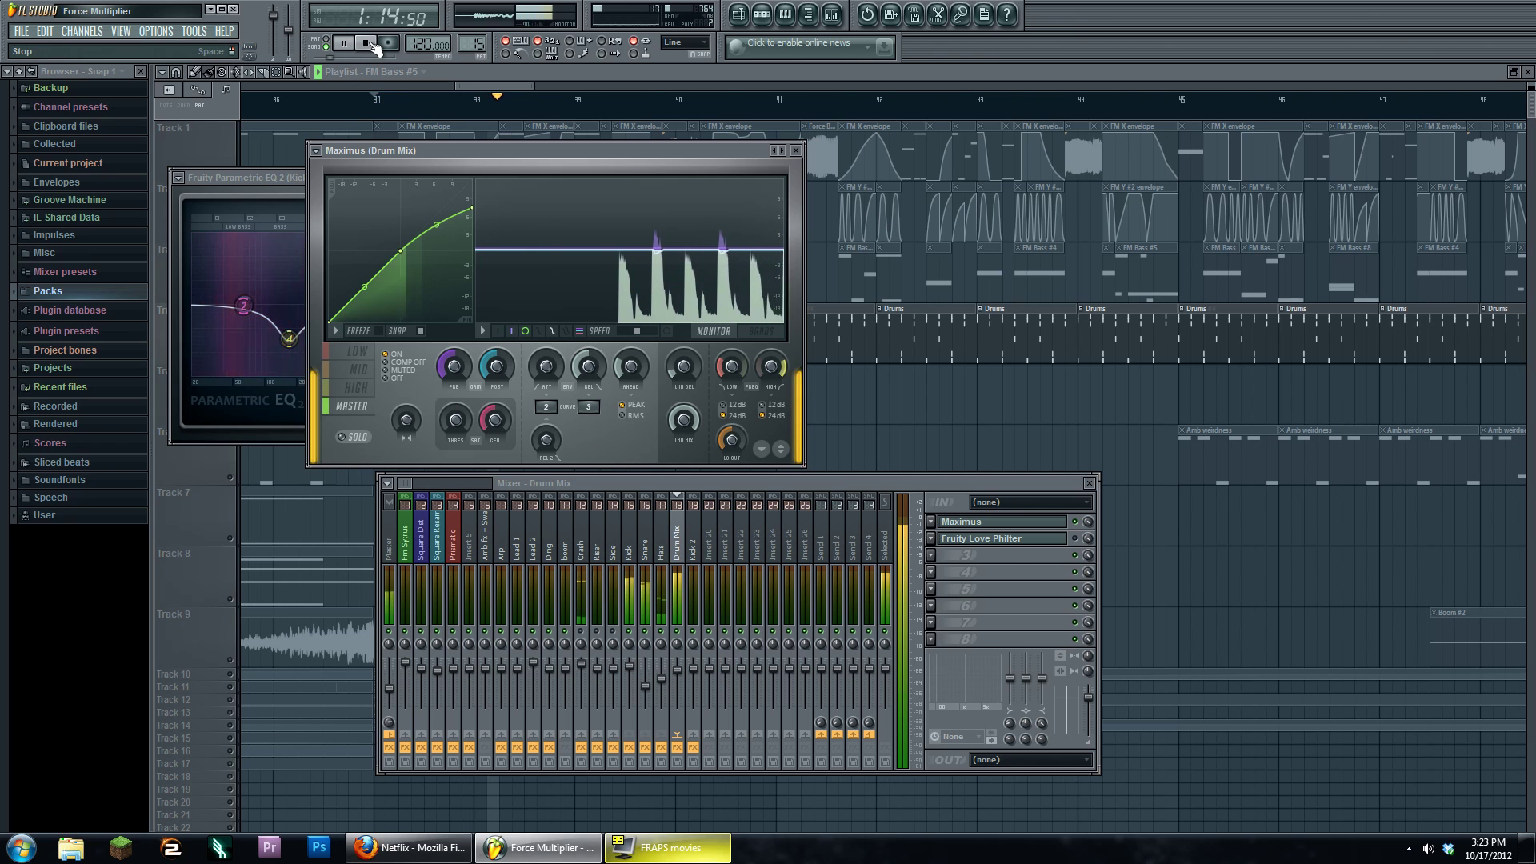
{"action": "key", "text": "space"}
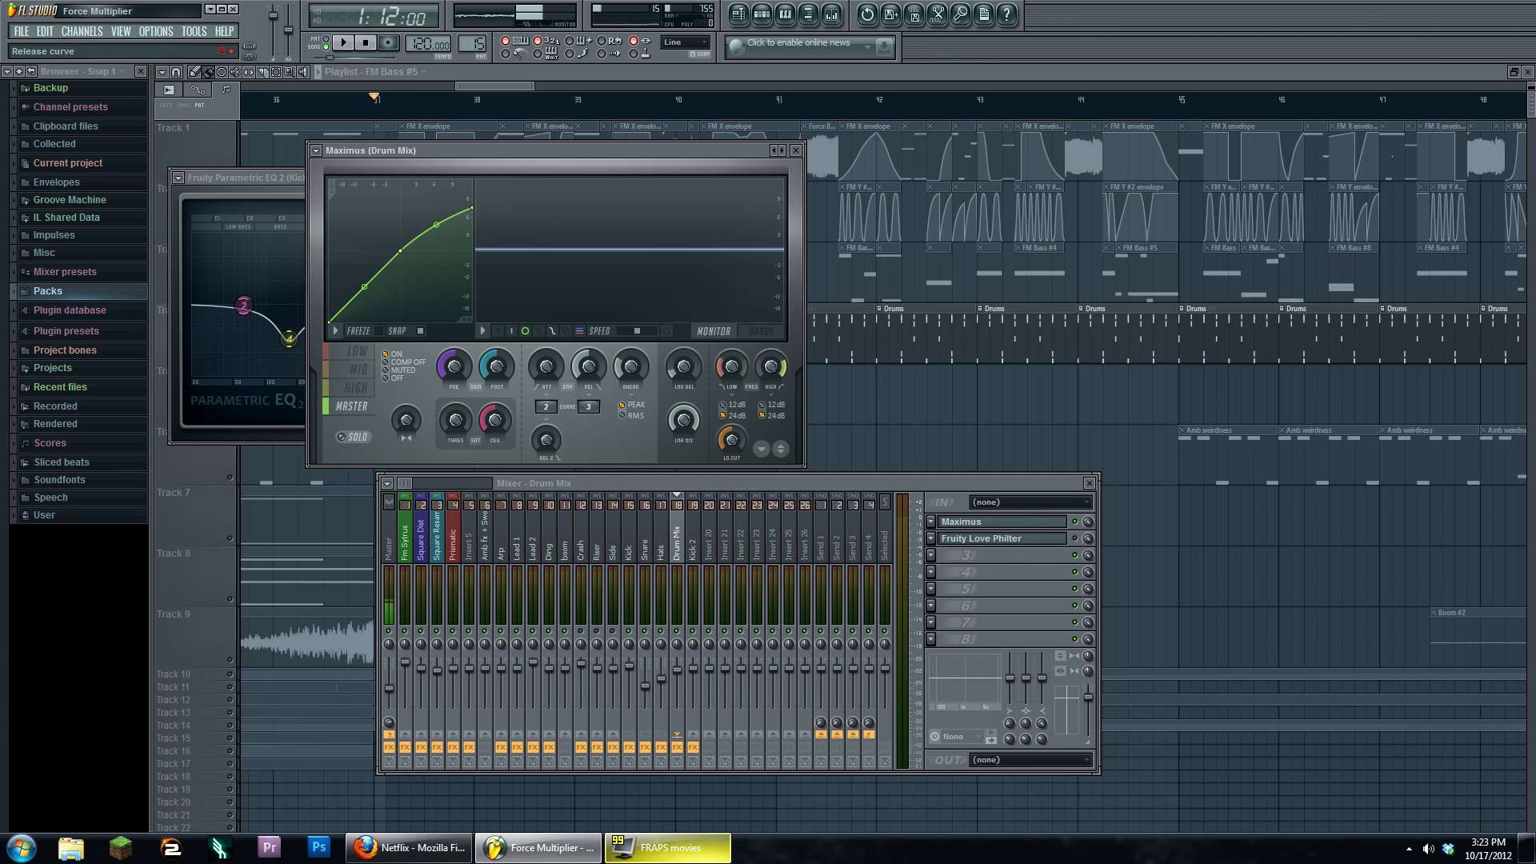
{"action": "left_click", "coordinate": [344, 44]}
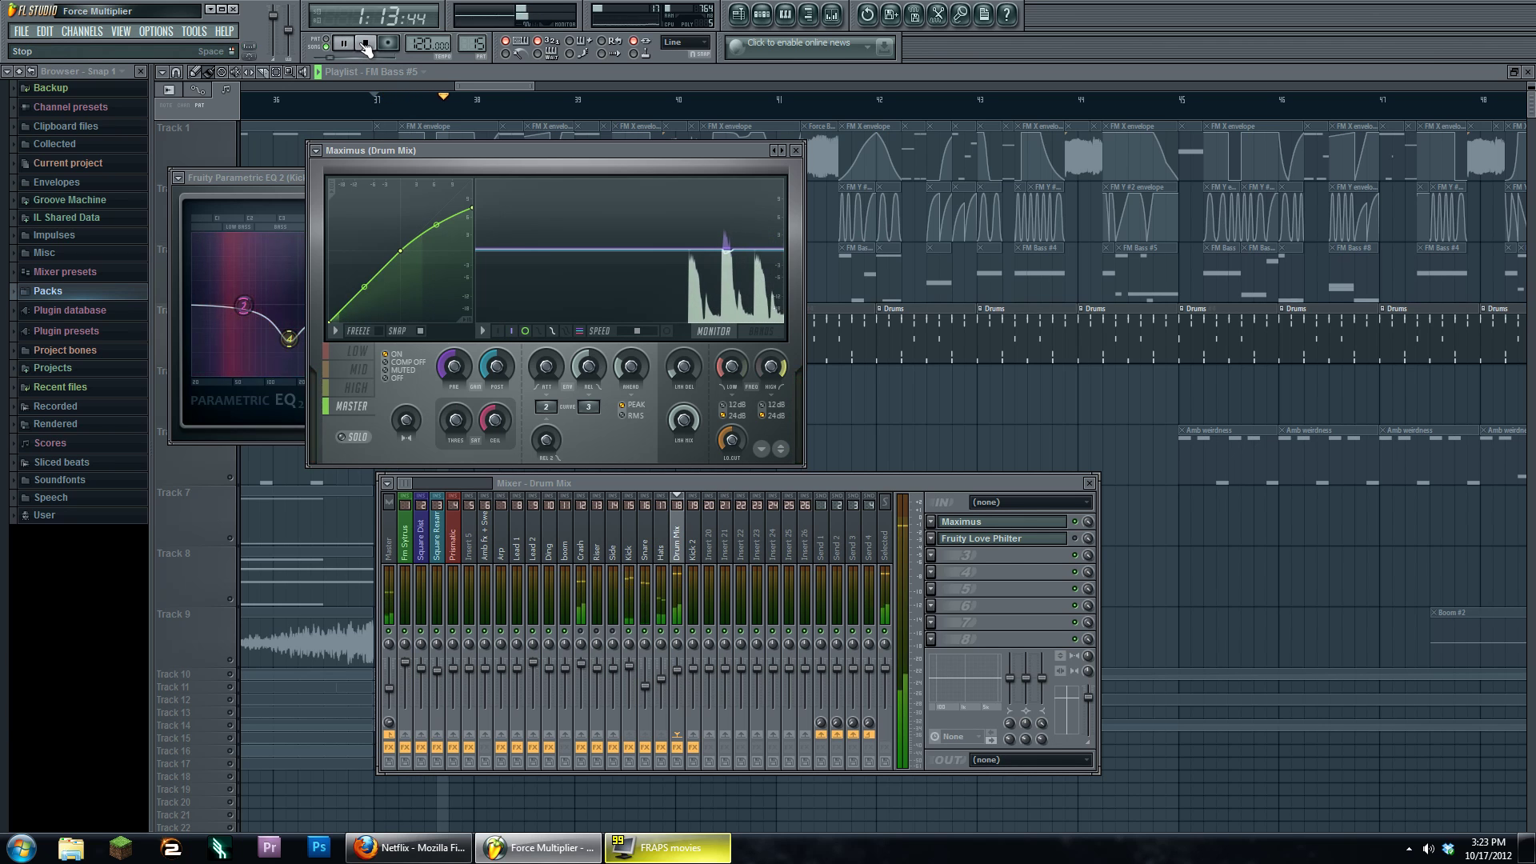
{"action": "left_click", "coordinate": [645, 548]}
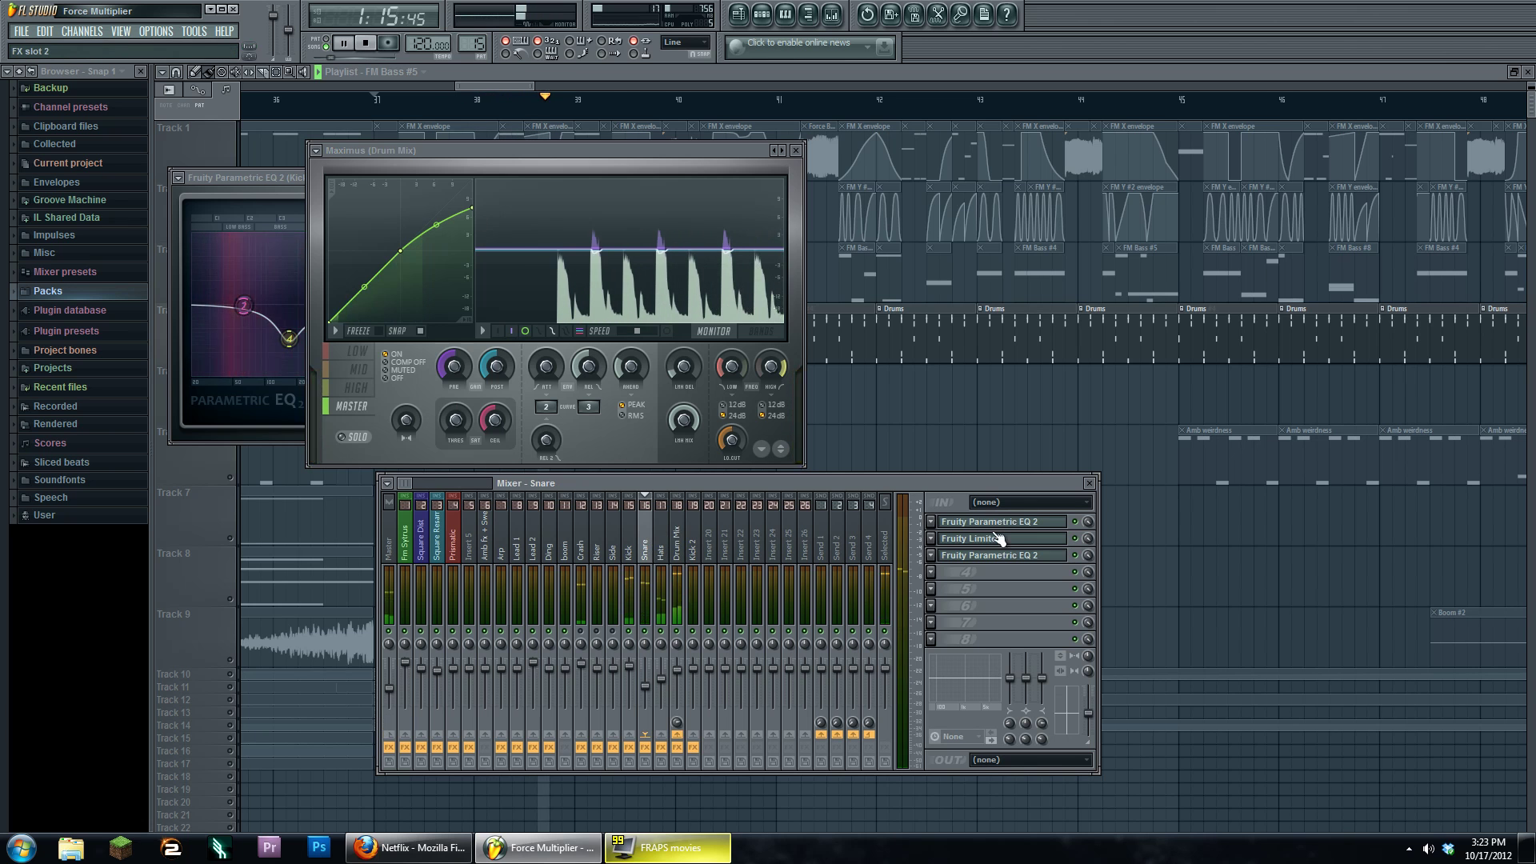
{"action": "left_click", "coordinate": [1002, 524]}
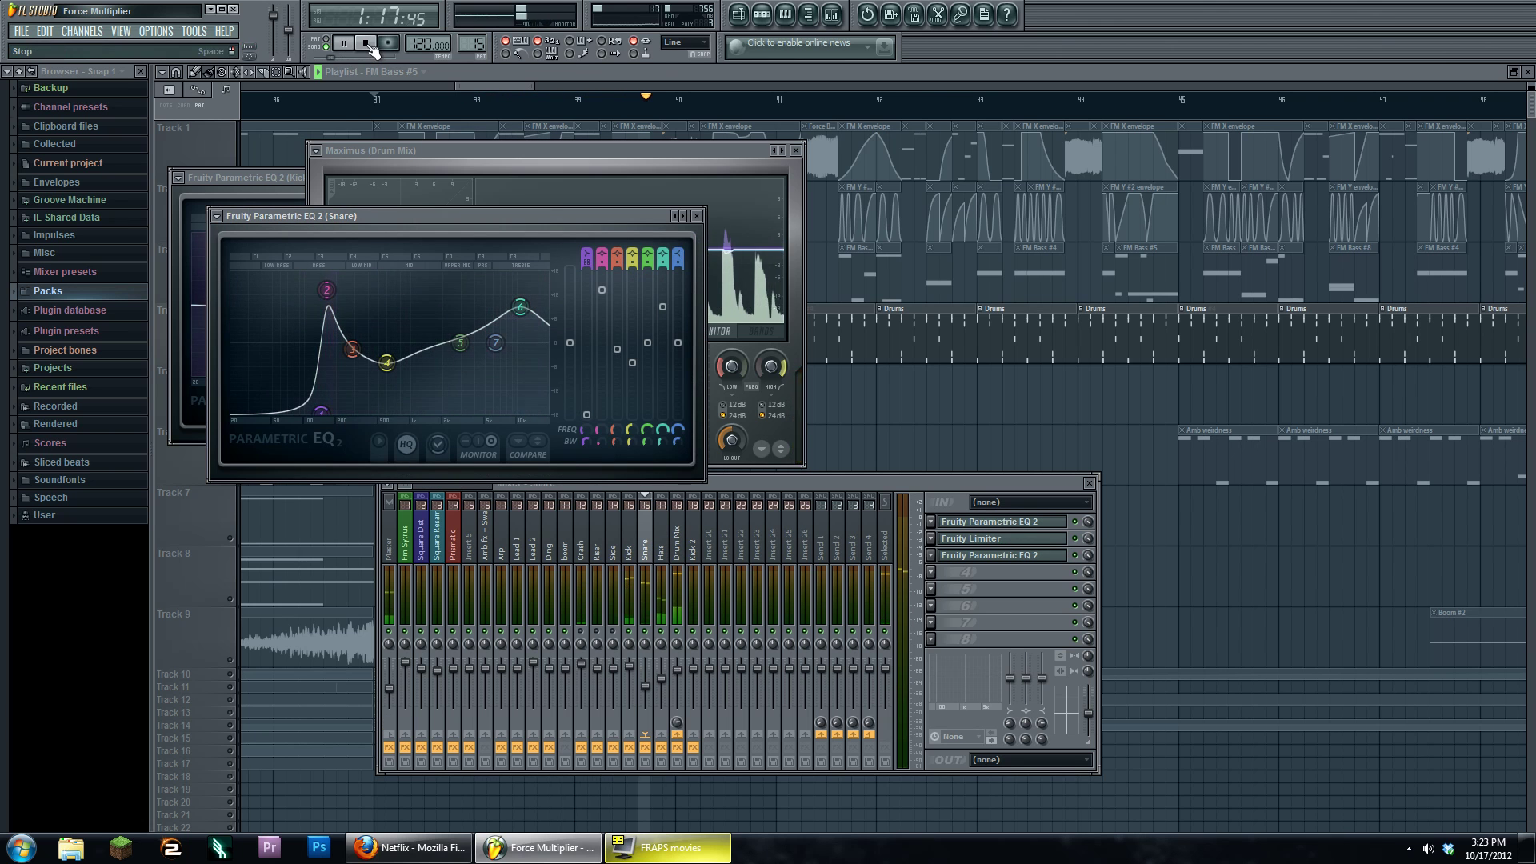
{"action": "key", "text": "space"}
Toggle the mute and solo states of the drum tracks and play them with the Snare's Fruity Parametric EQ 2 in view.
{"action": "left_click_drag", "start_coordinate": [557, 220], "coordinate": [701, 283]}
{"action": "left_click", "coordinate": [1021, 477]}
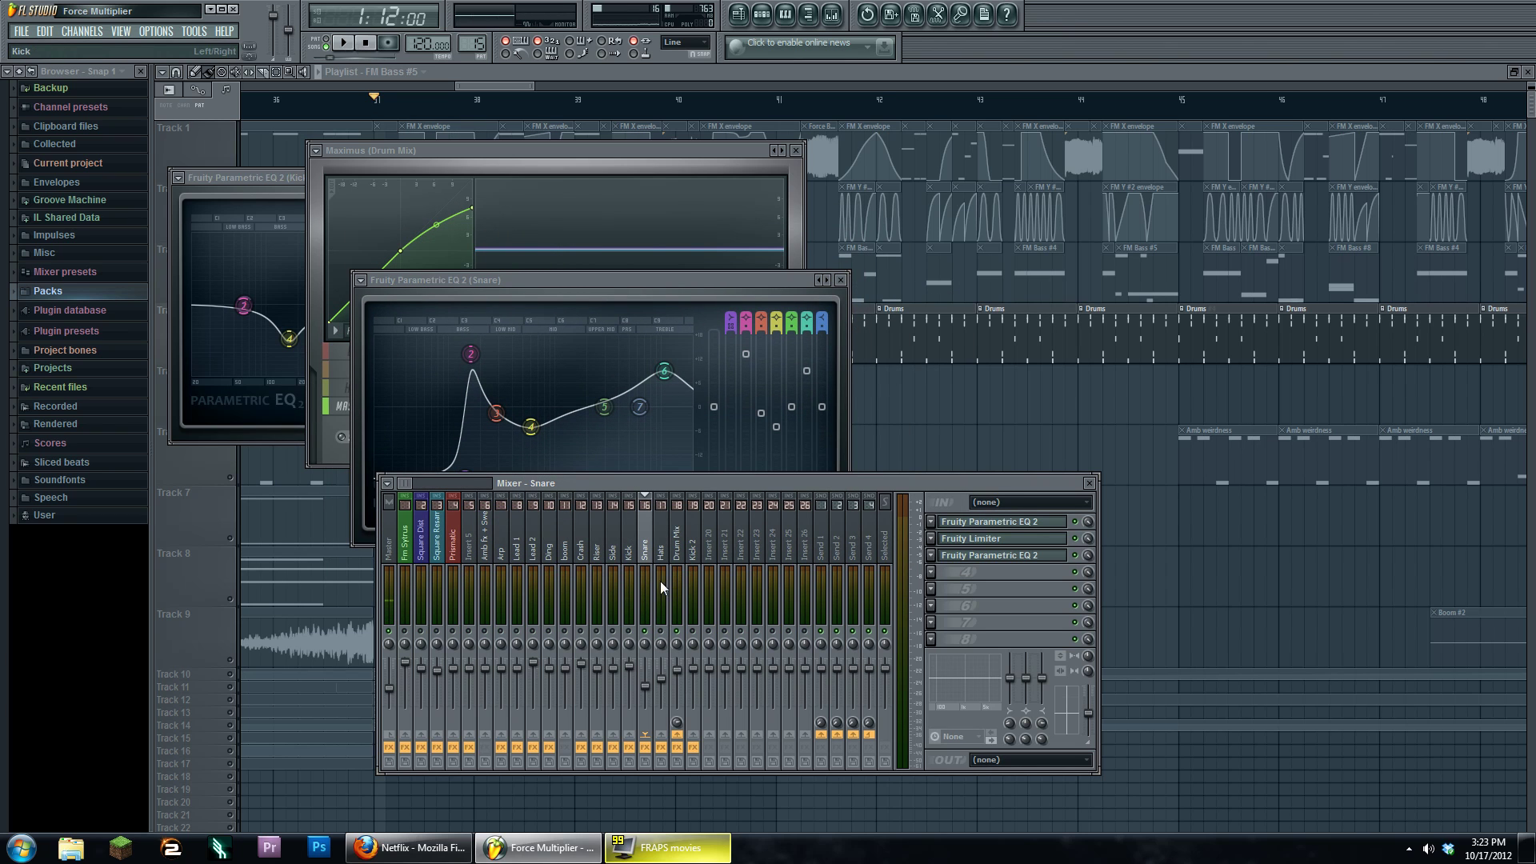
{"action": "right_click", "coordinate": [647, 631]}
{"action": "left_click_drag", "start_coordinate": [635, 633], "coordinate": [684, 640]}
{"action": "left_click", "coordinate": [343, 42]}
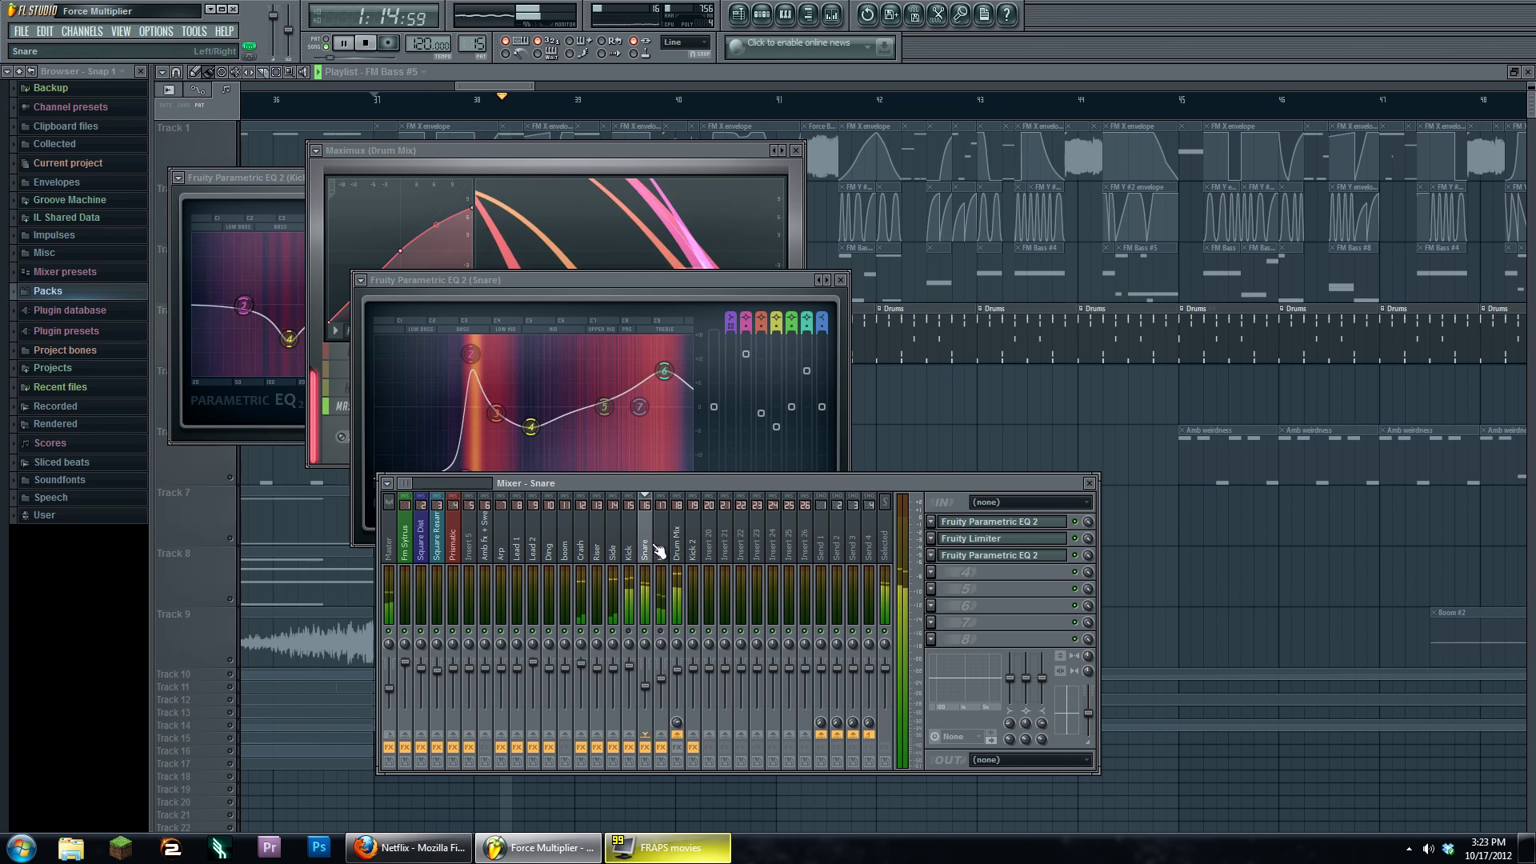
{"action": "left_click", "coordinate": [984, 523]}
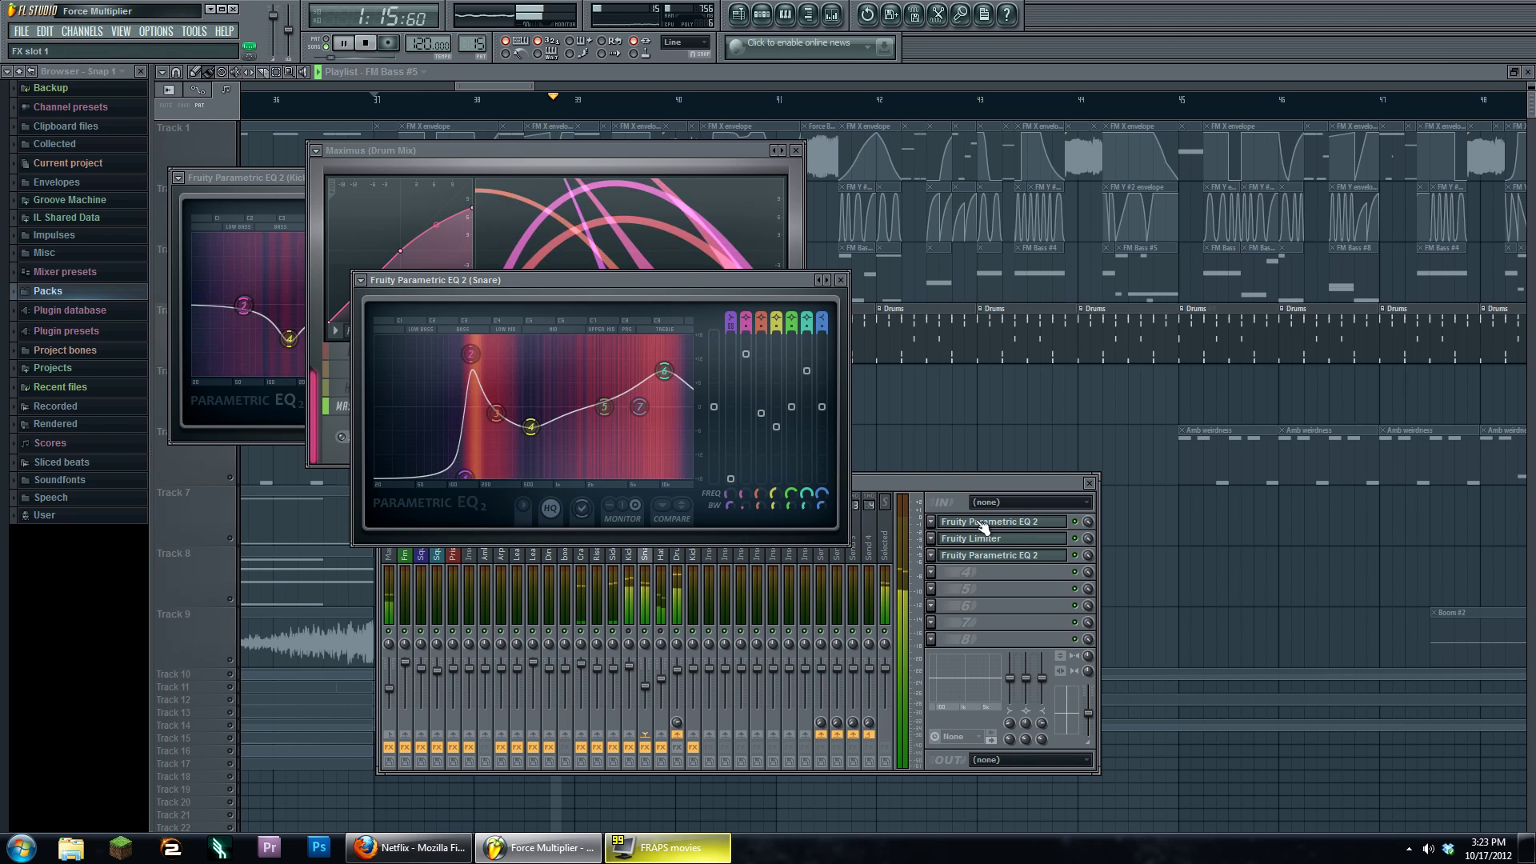
{"action": "left_click", "coordinate": [372, 46]}
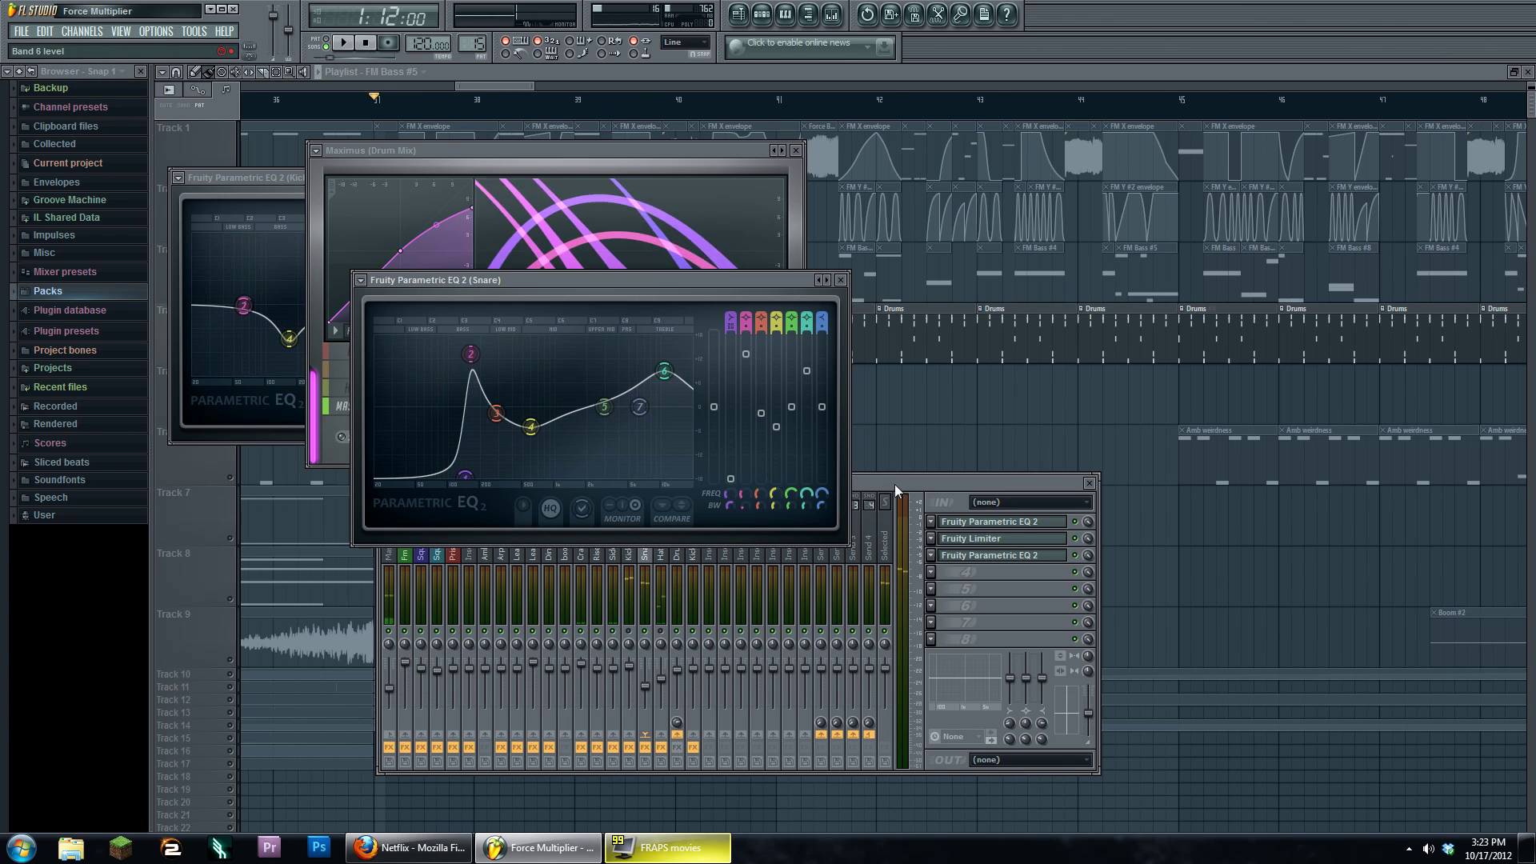
Move the Snare's equalizer clear of the mixer, open its Fruity Limiter and play the drums to view the limiting before stopping.
{"action": "left_click_drag", "start_coordinate": [726, 288], "coordinate": [748, 195]}
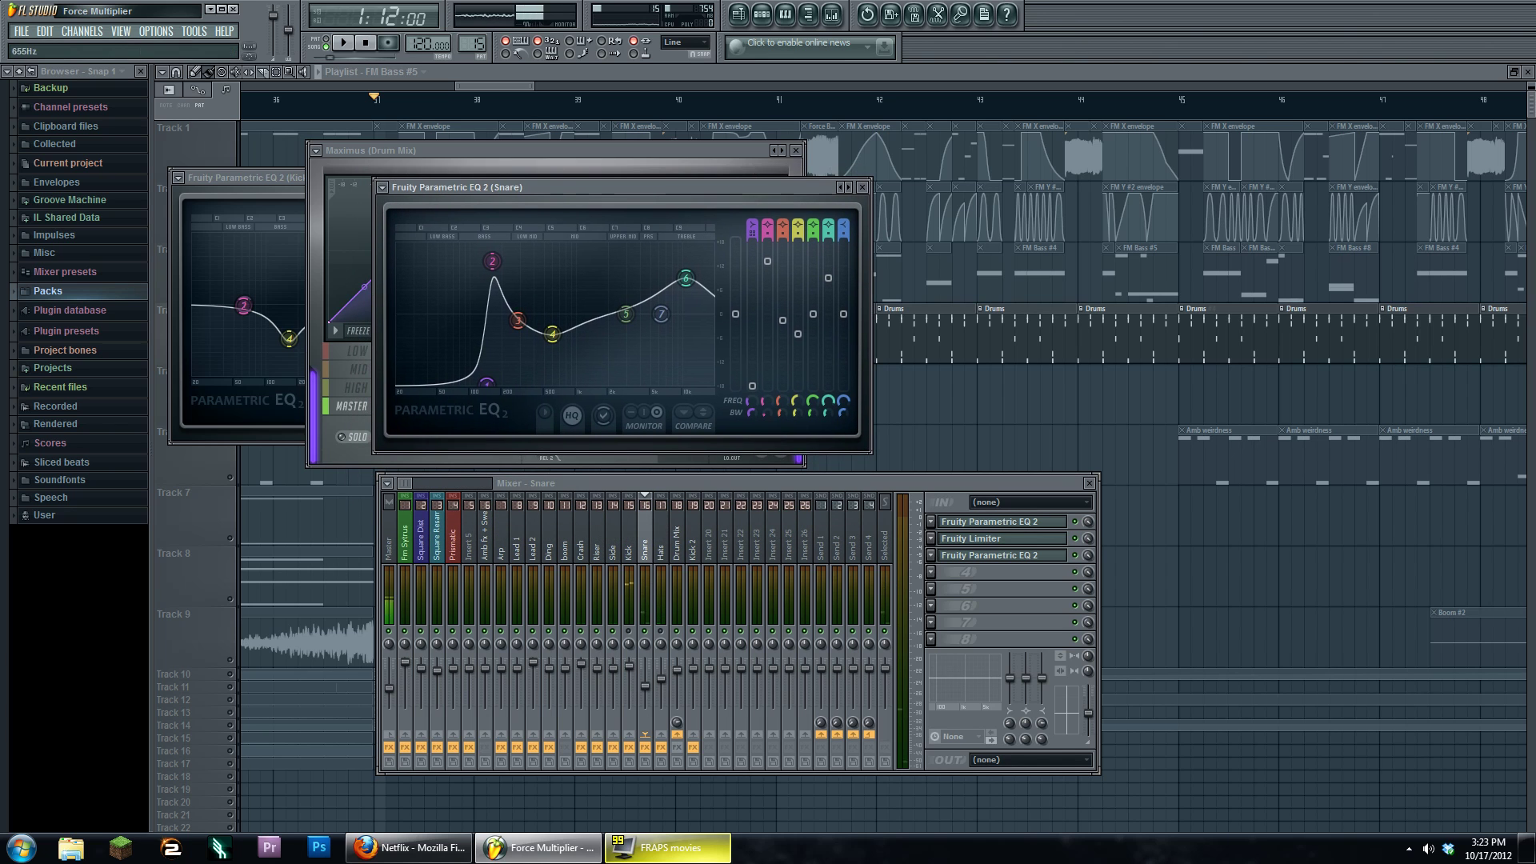
{"action": "left_click", "coordinate": [1009, 538]}
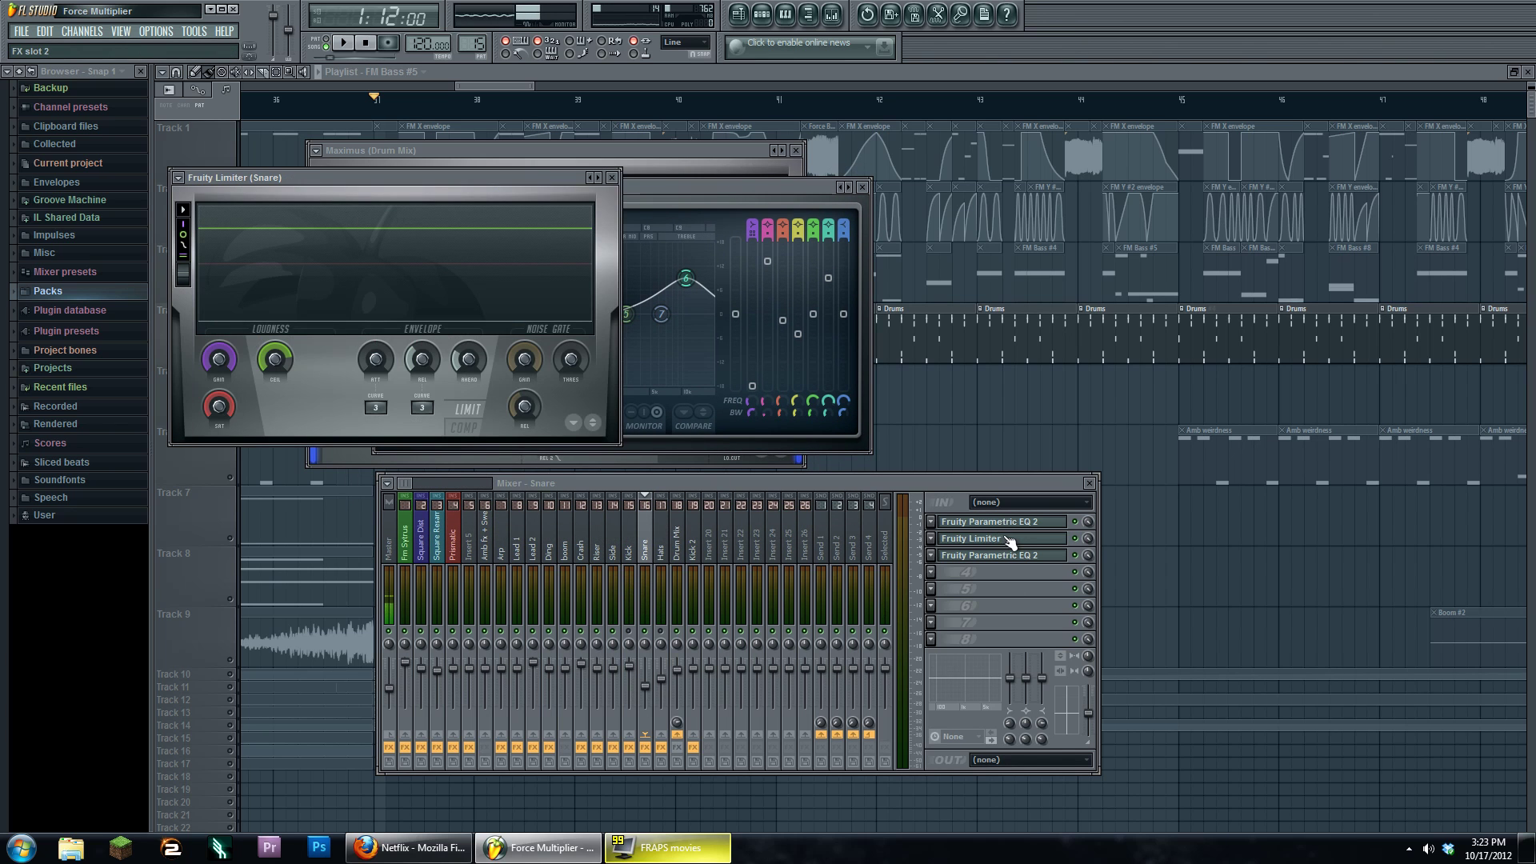
{"action": "left_click_drag", "start_coordinate": [482, 184], "coordinate": [559, 194]}
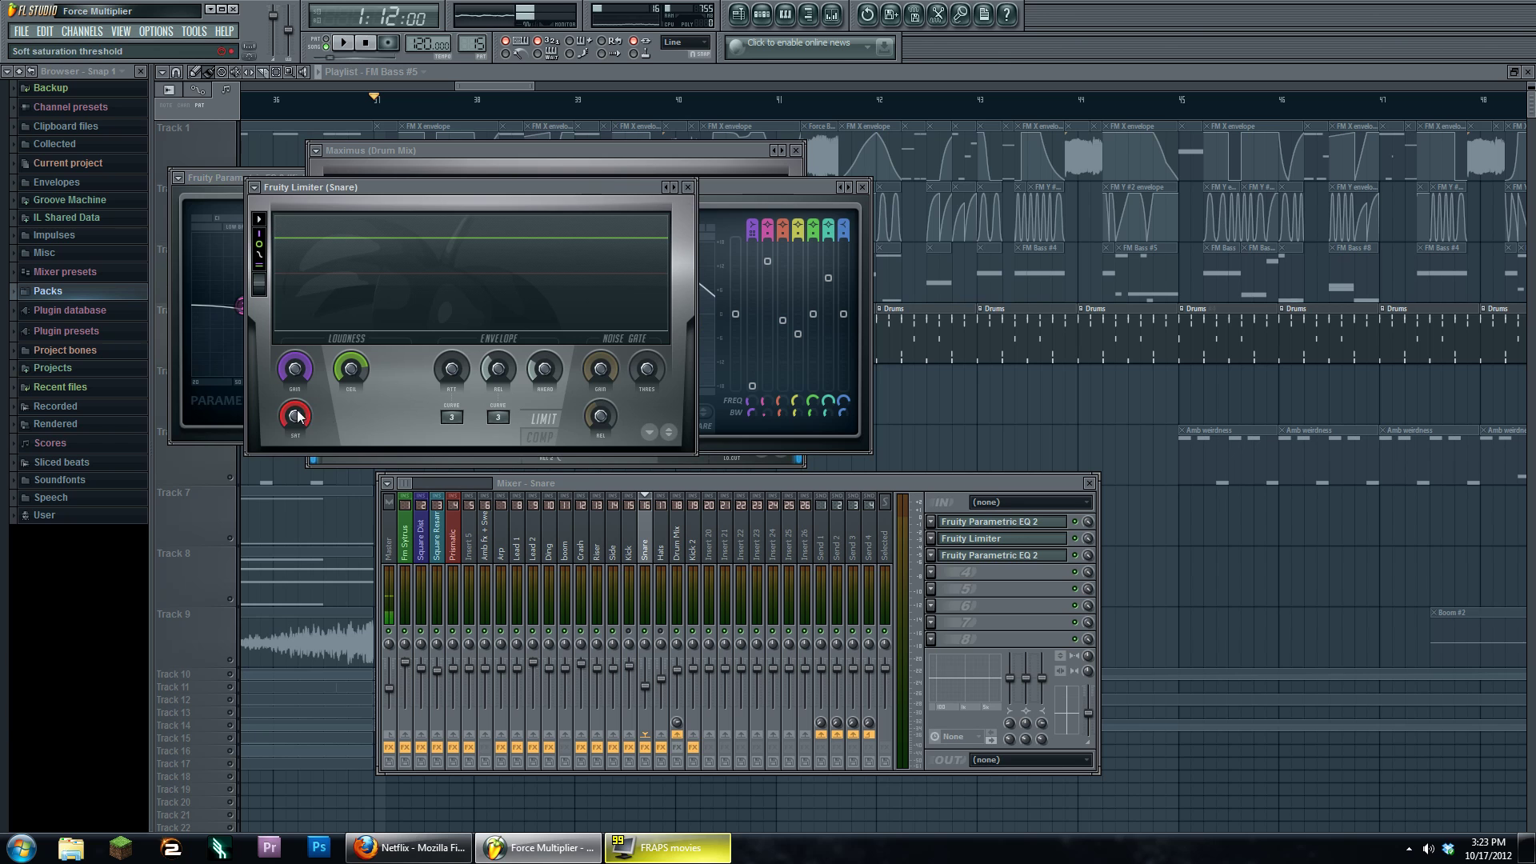
{"action": "left_click", "coordinate": [343, 43]}
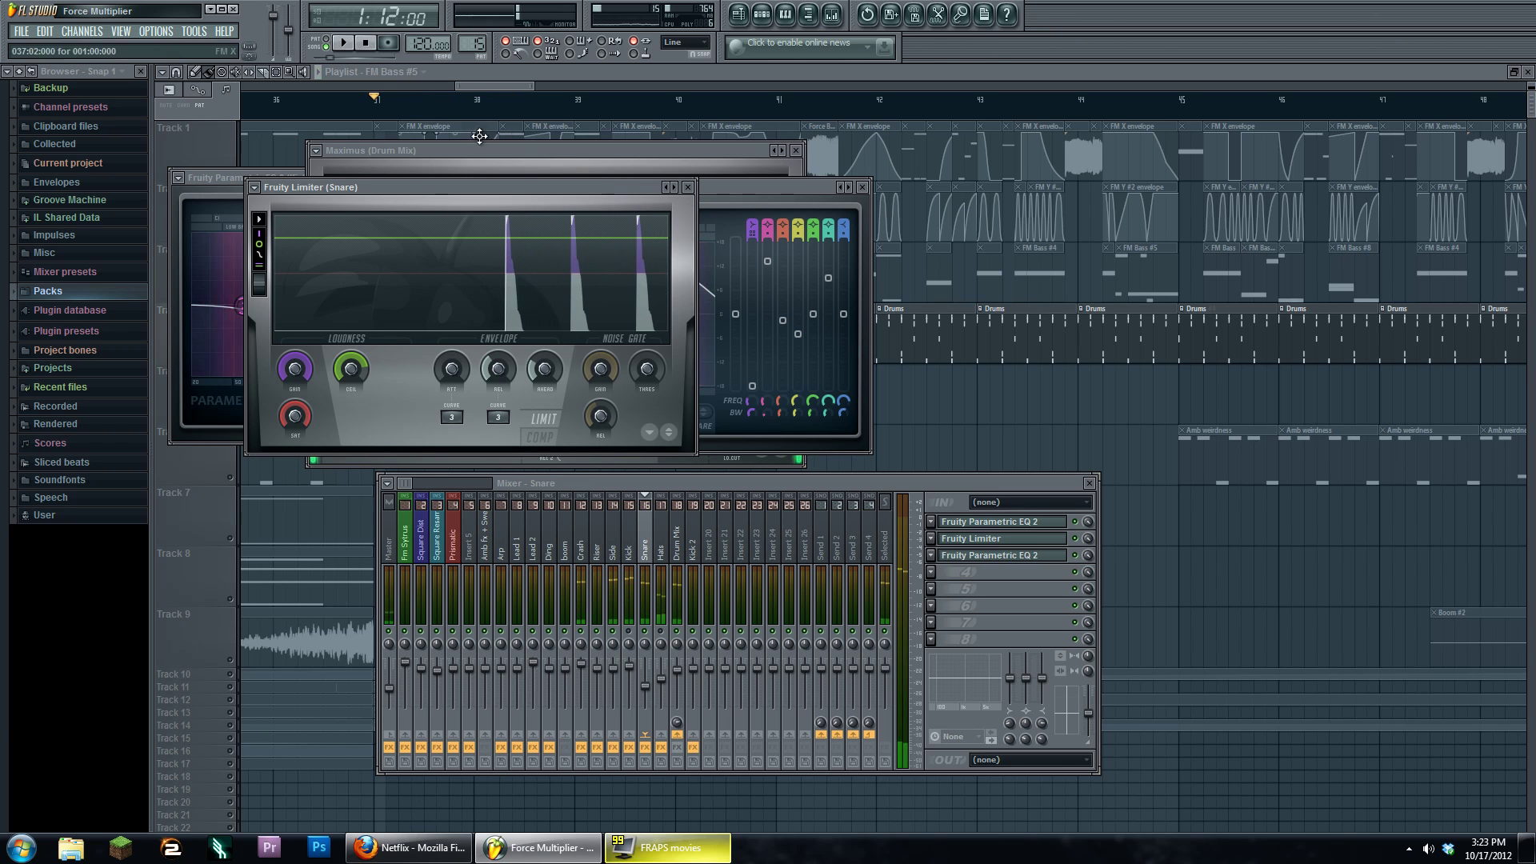
{"action": "left_click", "coordinate": [365, 43]}
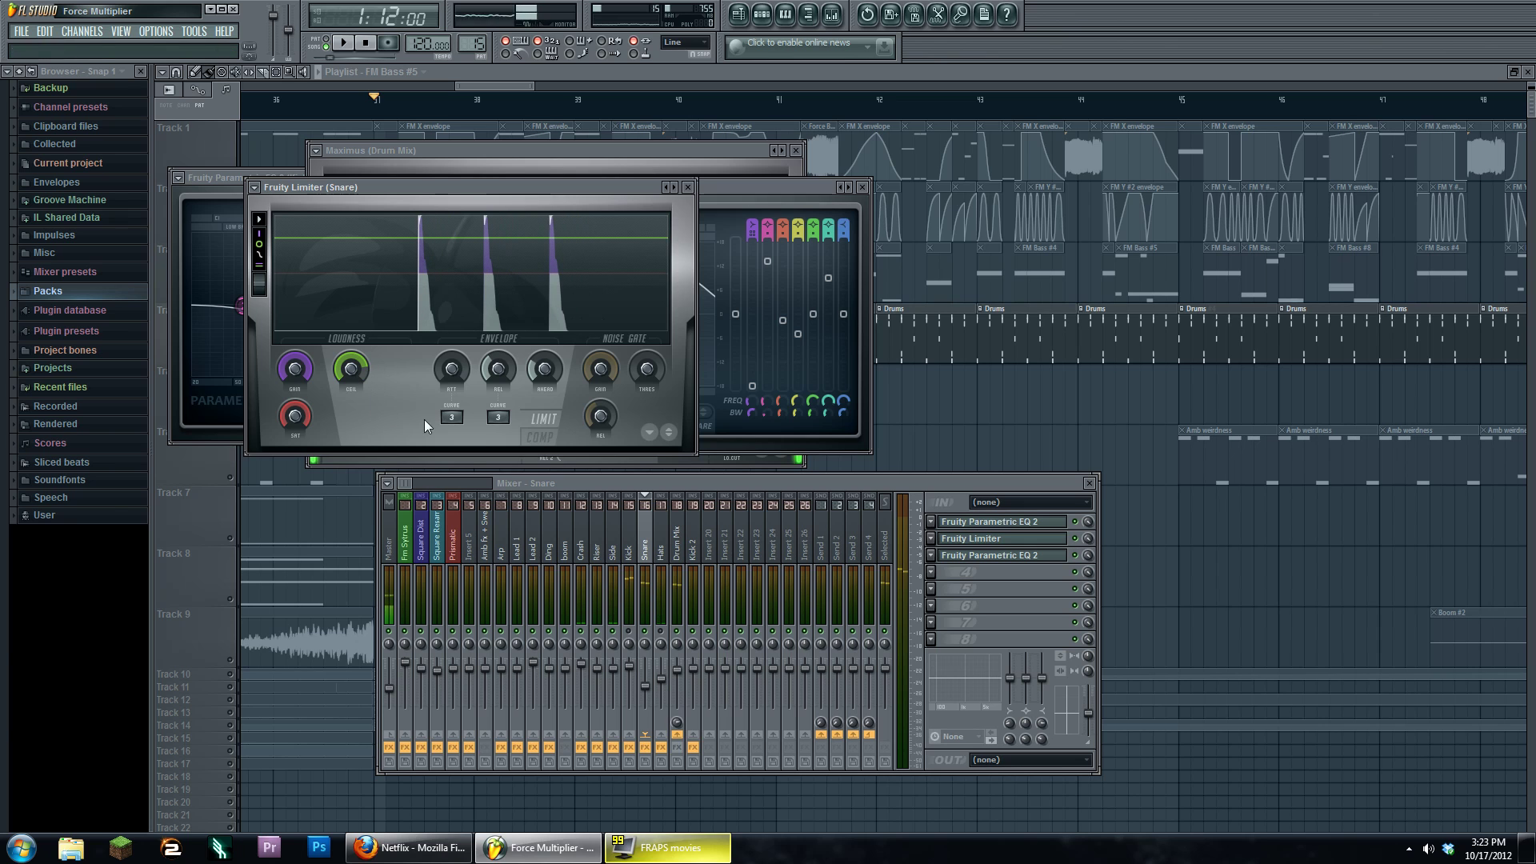
{"action": "left_click", "coordinate": [728, 484]}
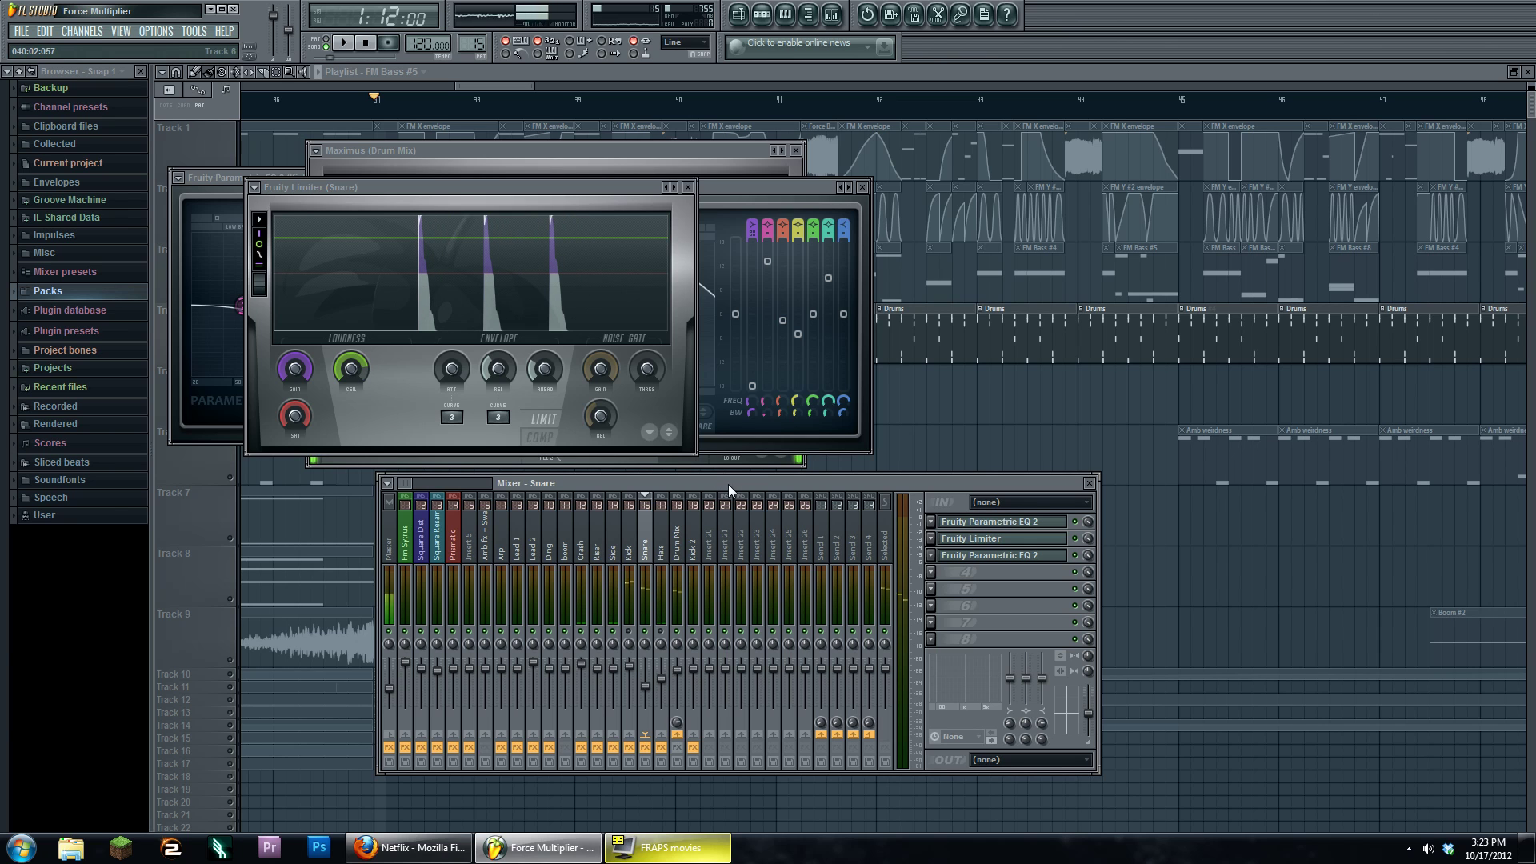
Play the drums with the Snare's equalizer in view, then bring up Maximus on the Drum Mix track and stop playback.
{"action": "left_click", "coordinate": [721, 187]}
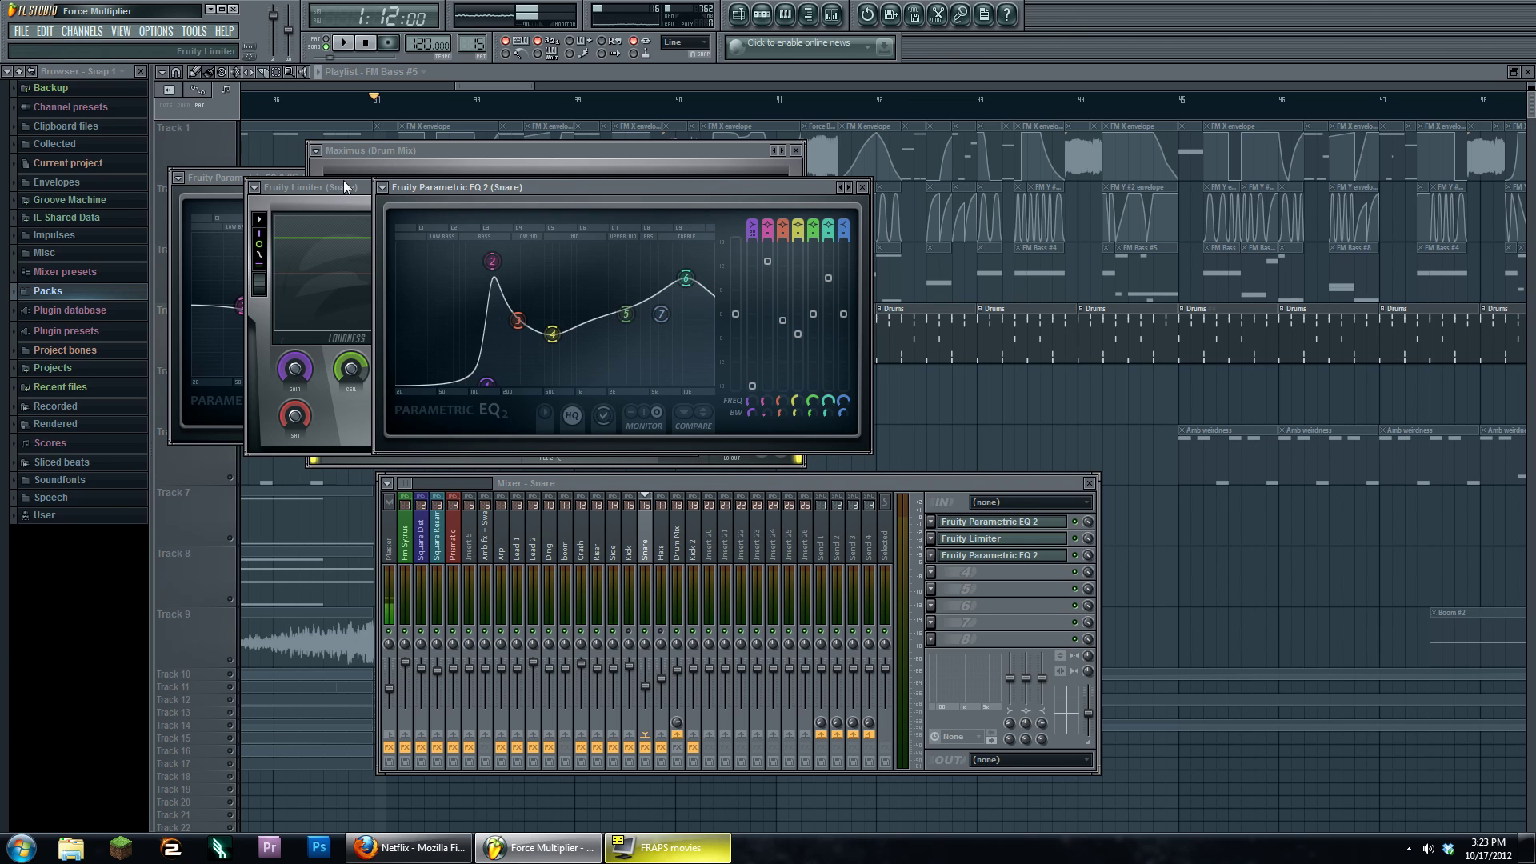
{"action": "left_click", "coordinate": [646, 638]}
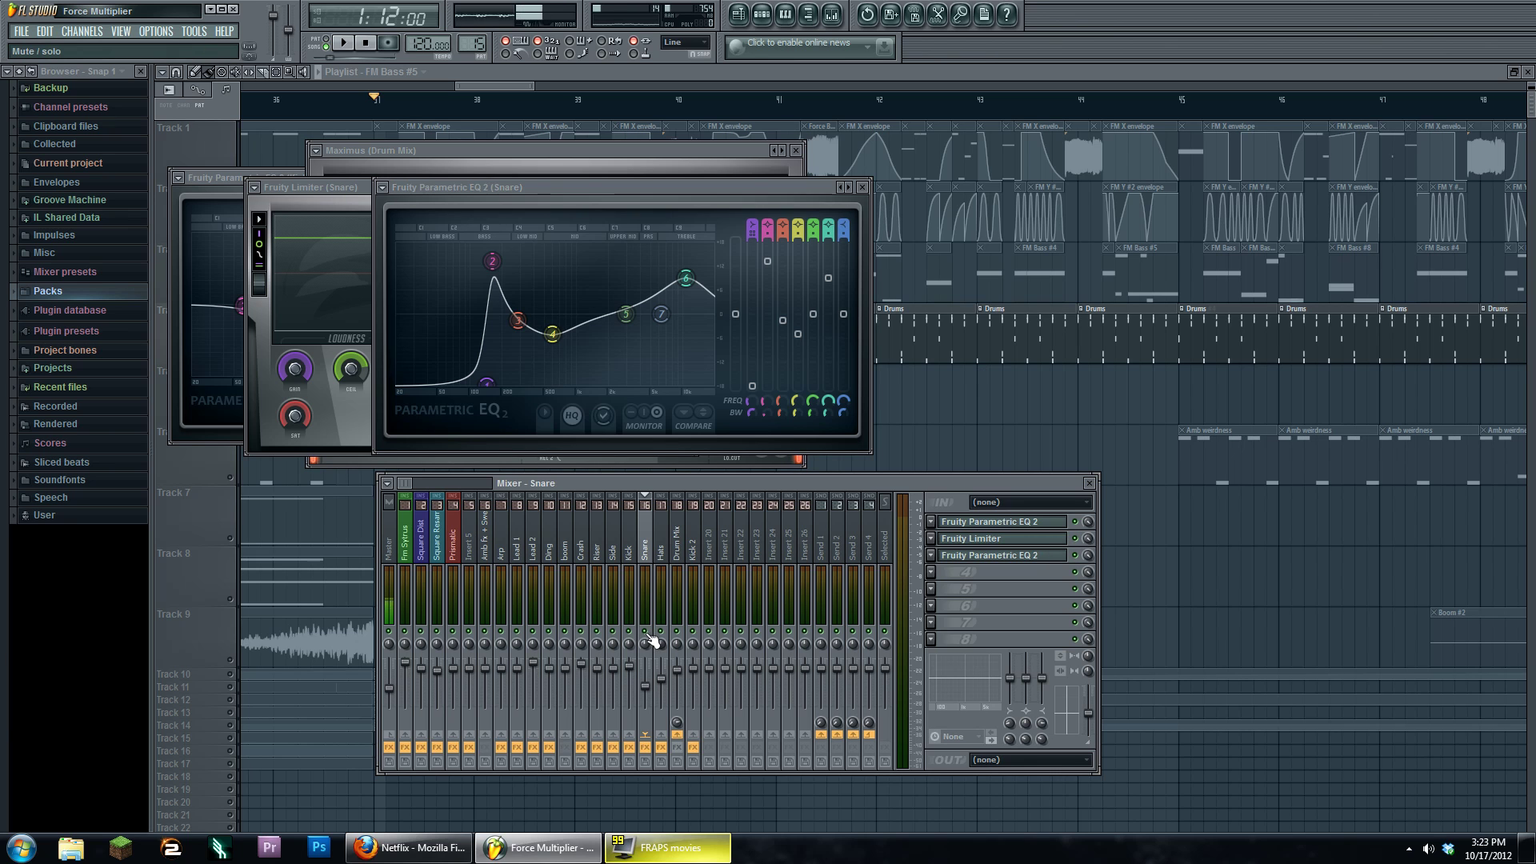
{"action": "left_click", "coordinate": [343, 42]}
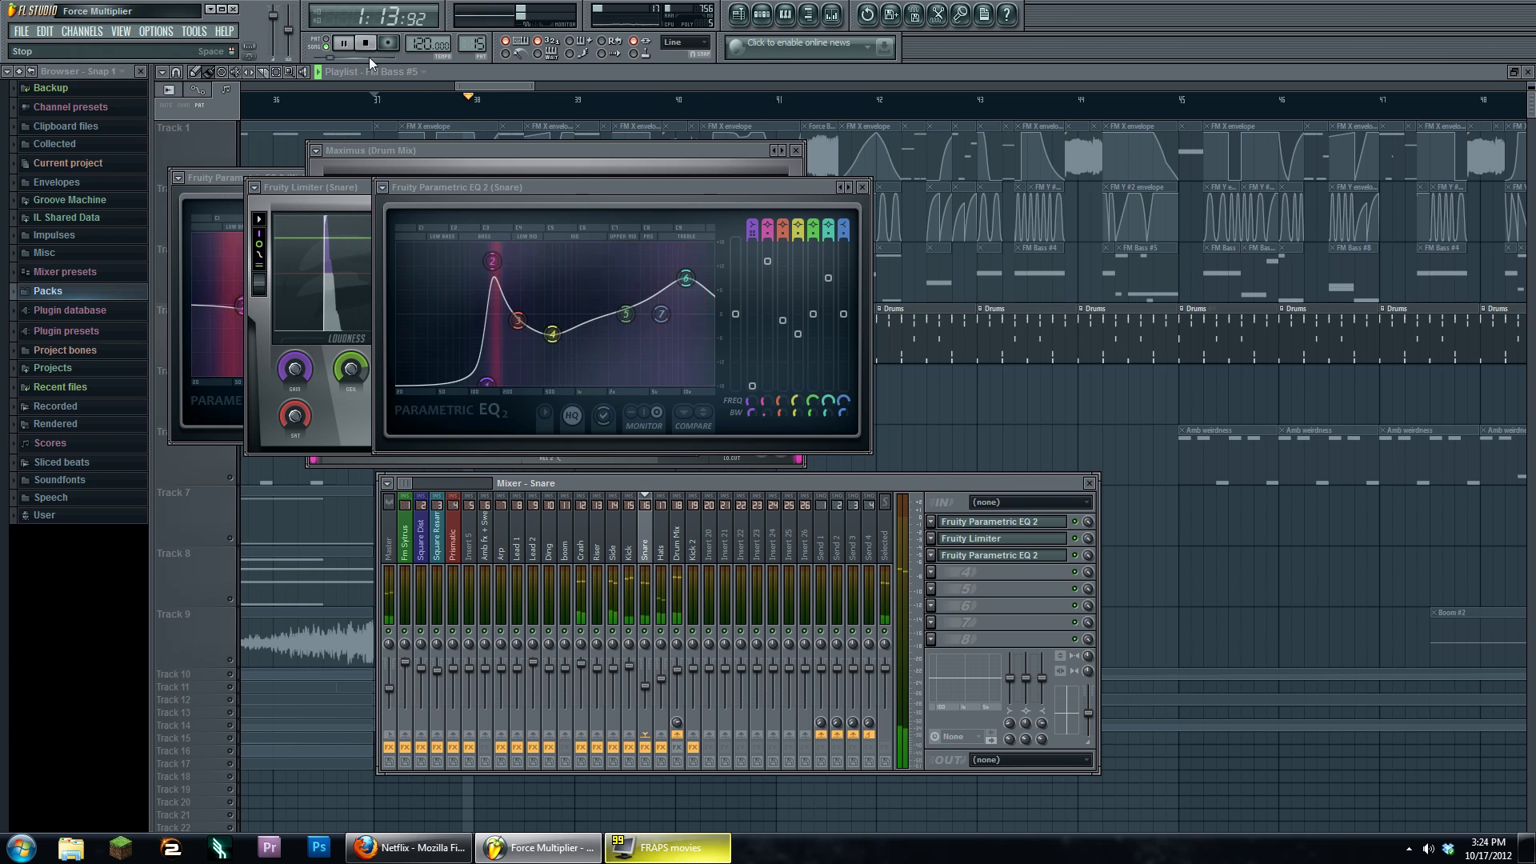
{"action": "left_click", "coordinate": [679, 520]}
{"action": "left_click", "coordinate": [1029, 524]}
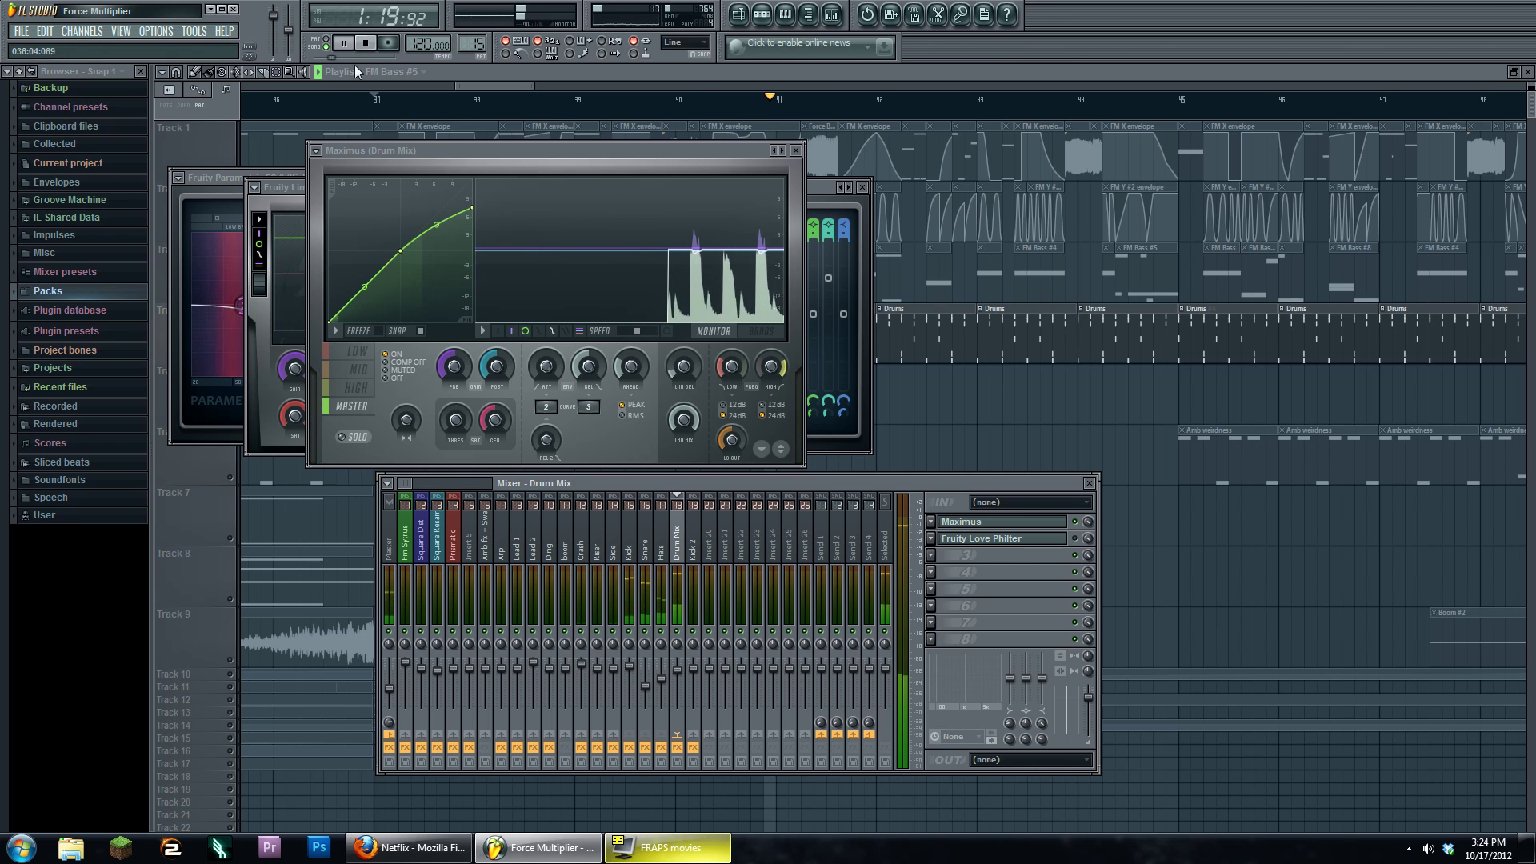
{"action": "left_click", "coordinate": [367, 44]}
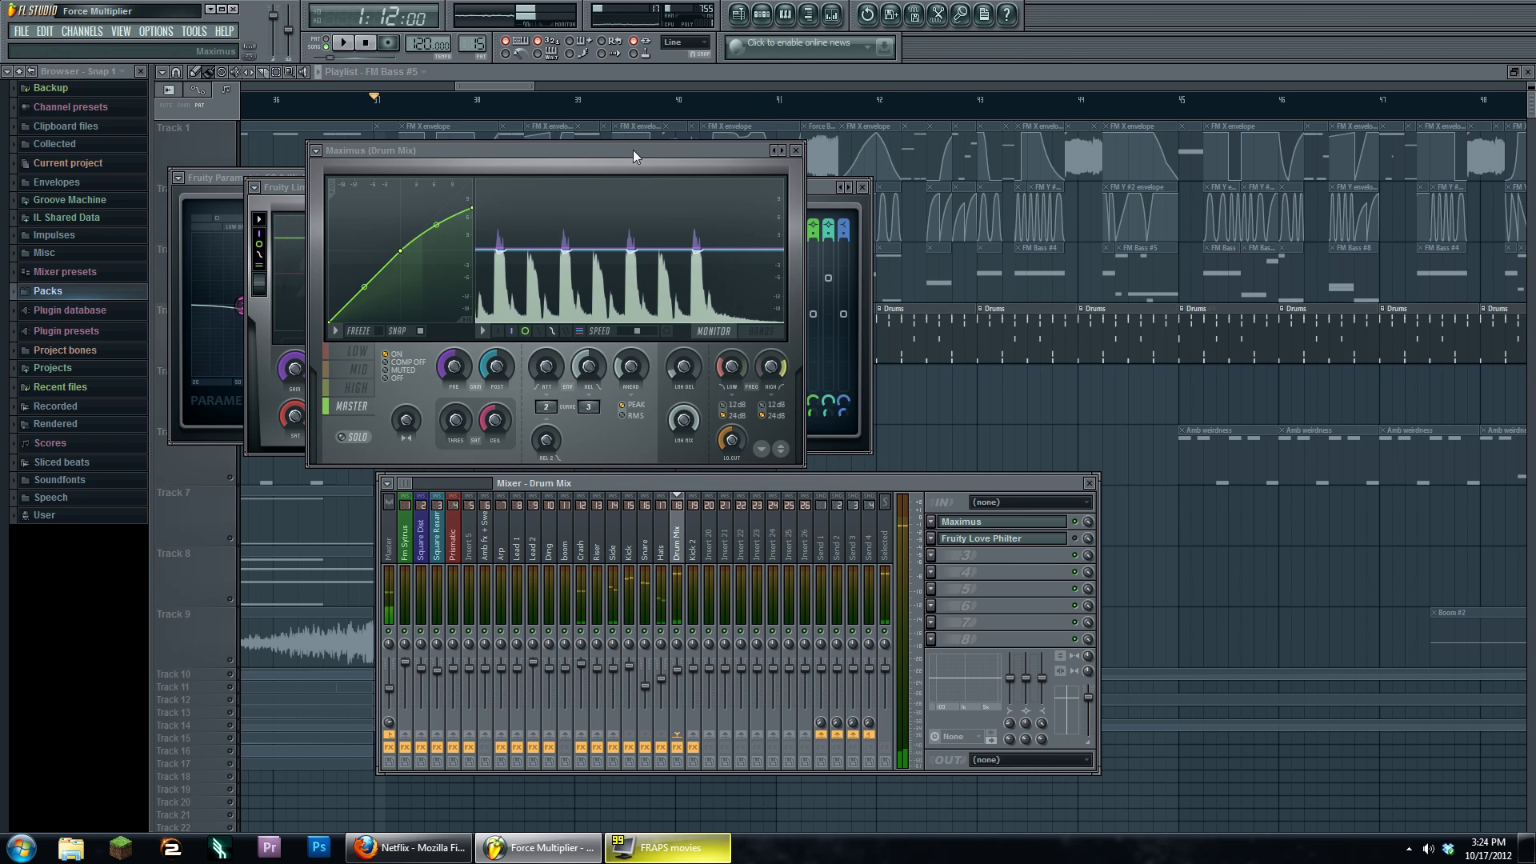
Move the Maximus window away from the other plugin windows and close the Snare's Fruity Parametric EQ 2.
{"action": "left_click_drag", "start_coordinate": [632, 149], "coordinate": [1222, 153]}
{"action": "left_click", "coordinate": [862, 187]}
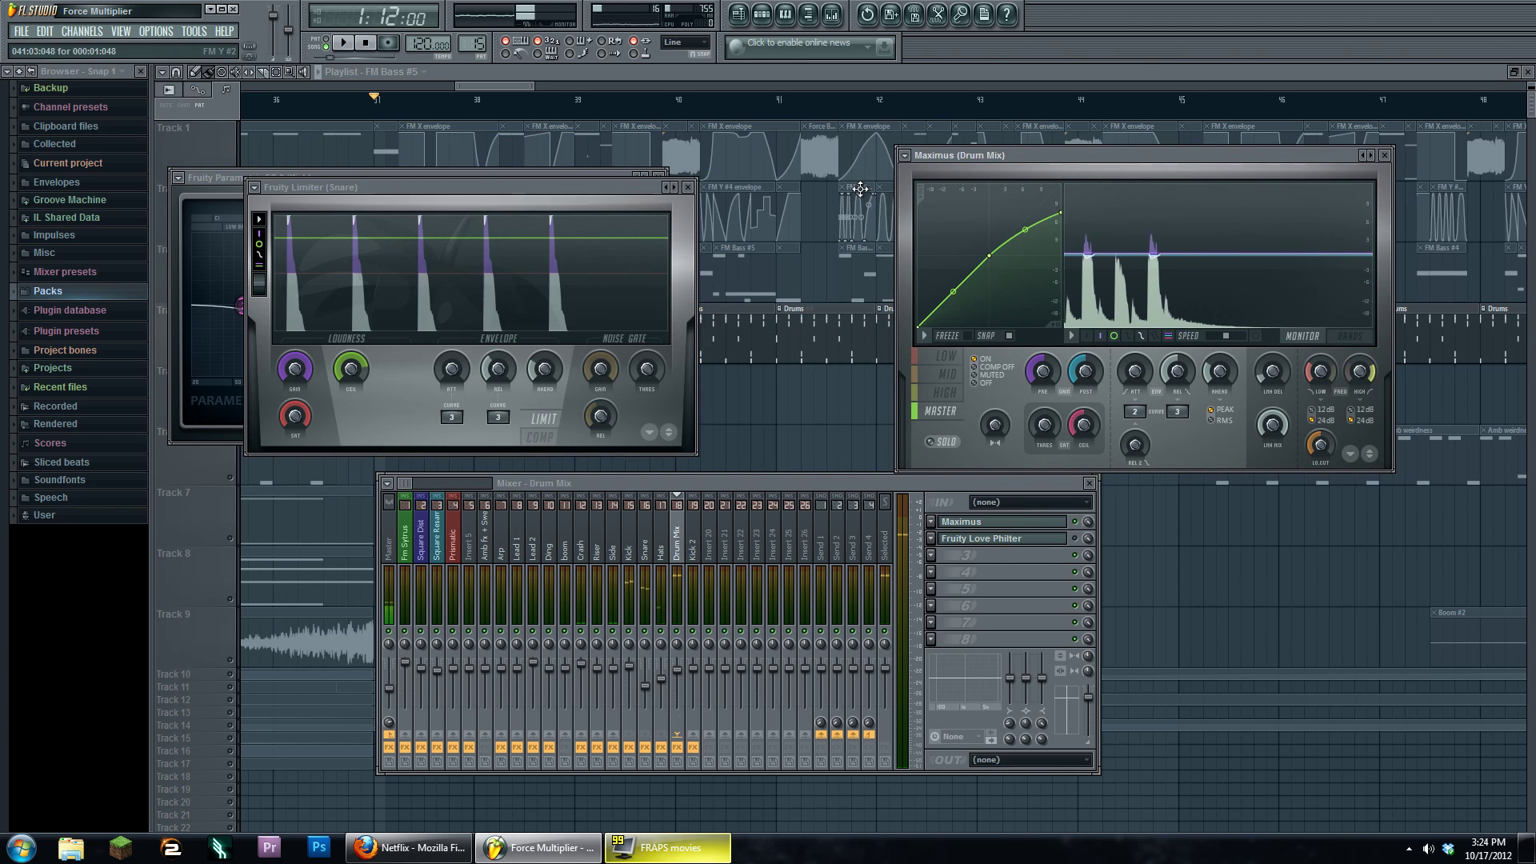
Inspect the effects on the Side track while playing the drums, then show the effects on the Riser track.
{"action": "left_click", "coordinate": [614, 553]}
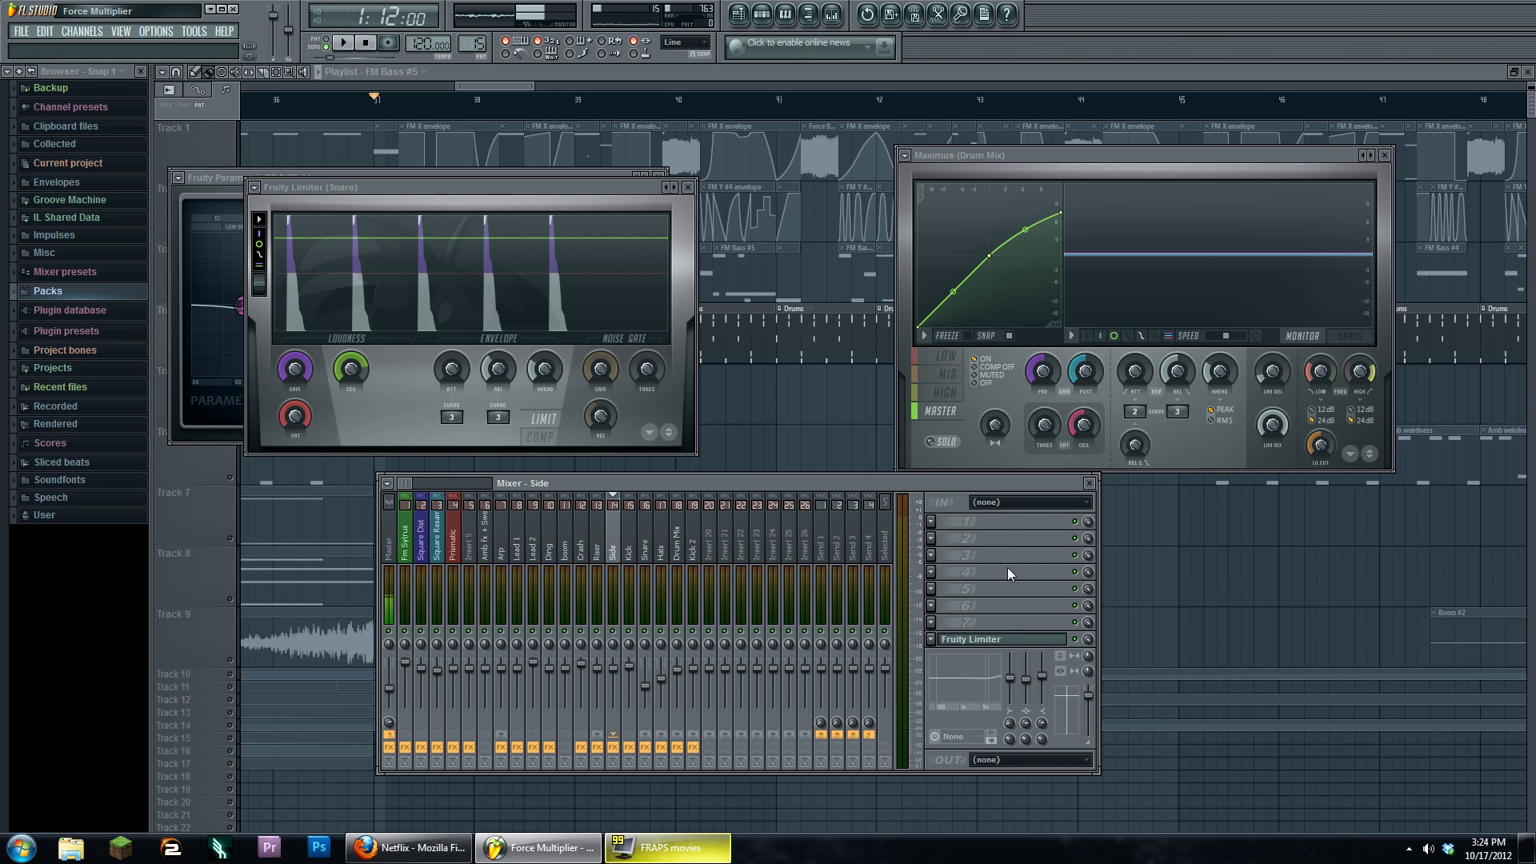
{"action": "key", "text": "space"}
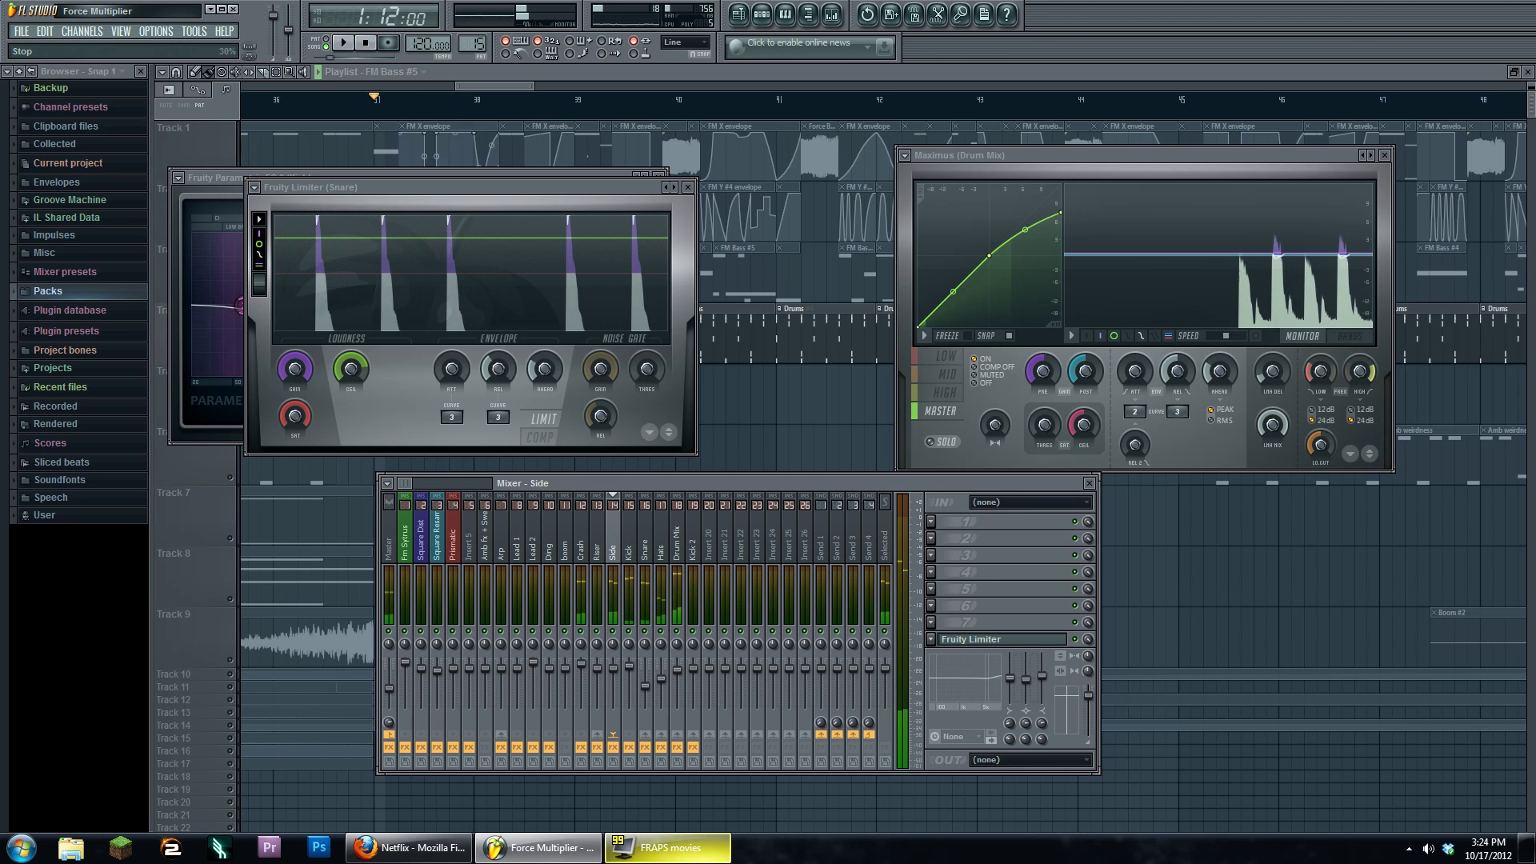
{"action": "key", "text": "space"}
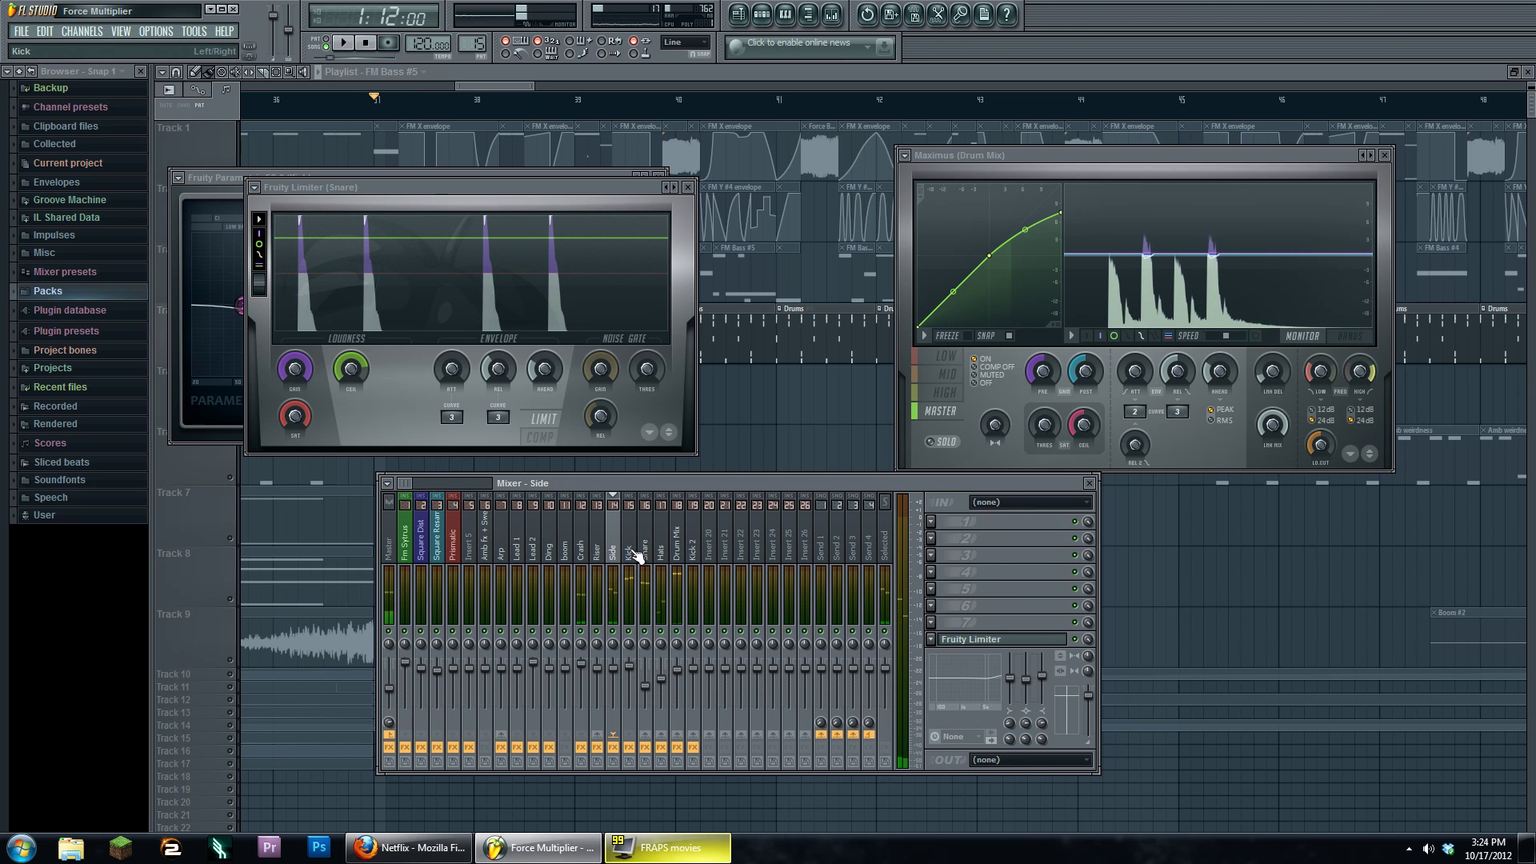
{"action": "left_click", "coordinate": [456, 546]}
{"action": "left_click", "coordinate": [597, 552]}
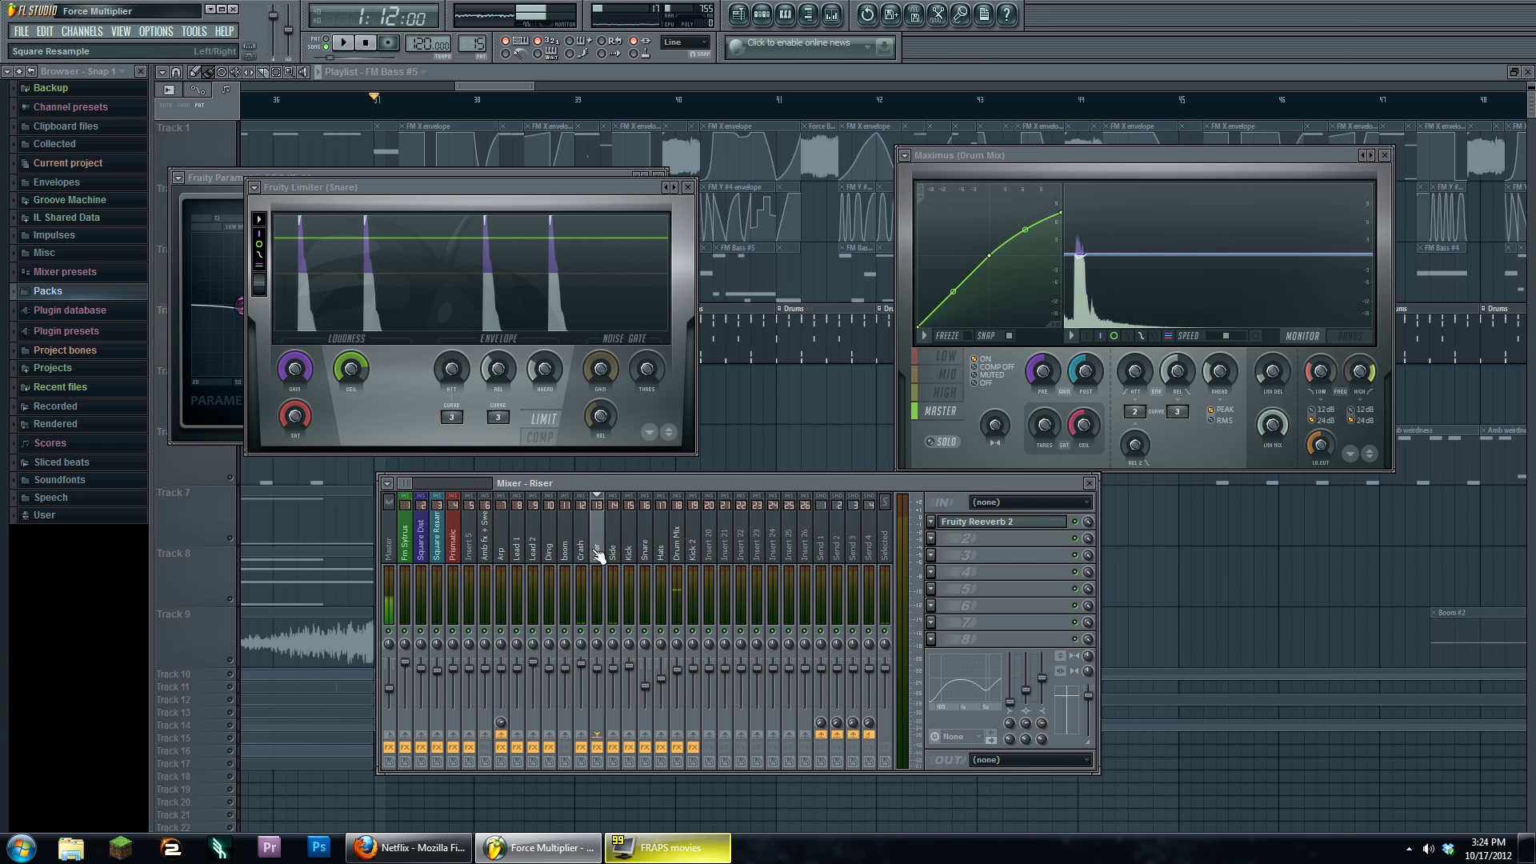
Compare the effects and send routing of the Side, Kick, Riser and Arp mixer tracks.
{"action": "left_click", "coordinate": [609, 559]}
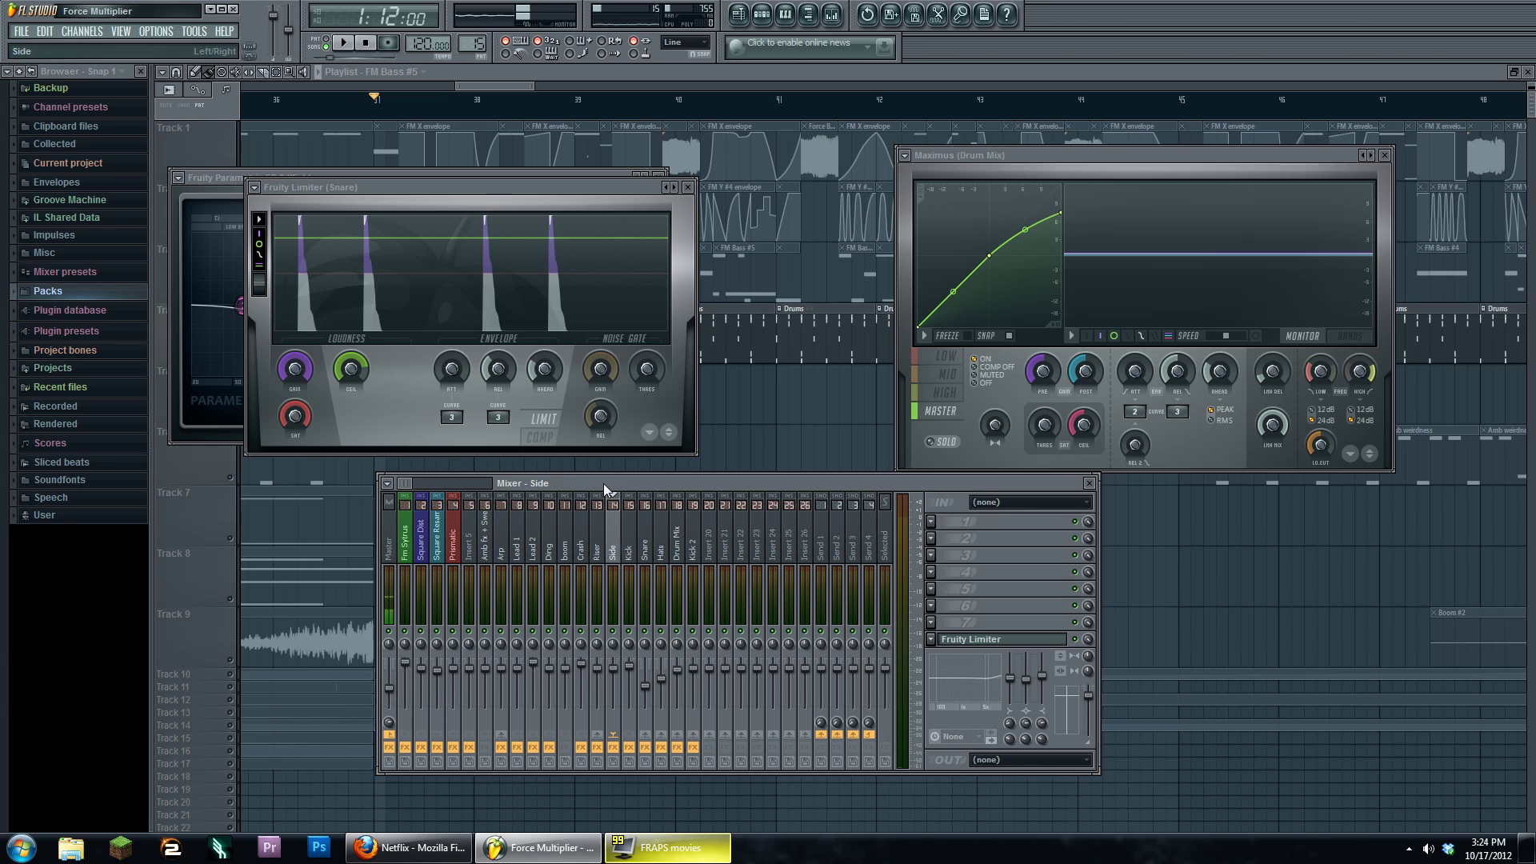
{"action": "left_click", "coordinate": [633, 551]}
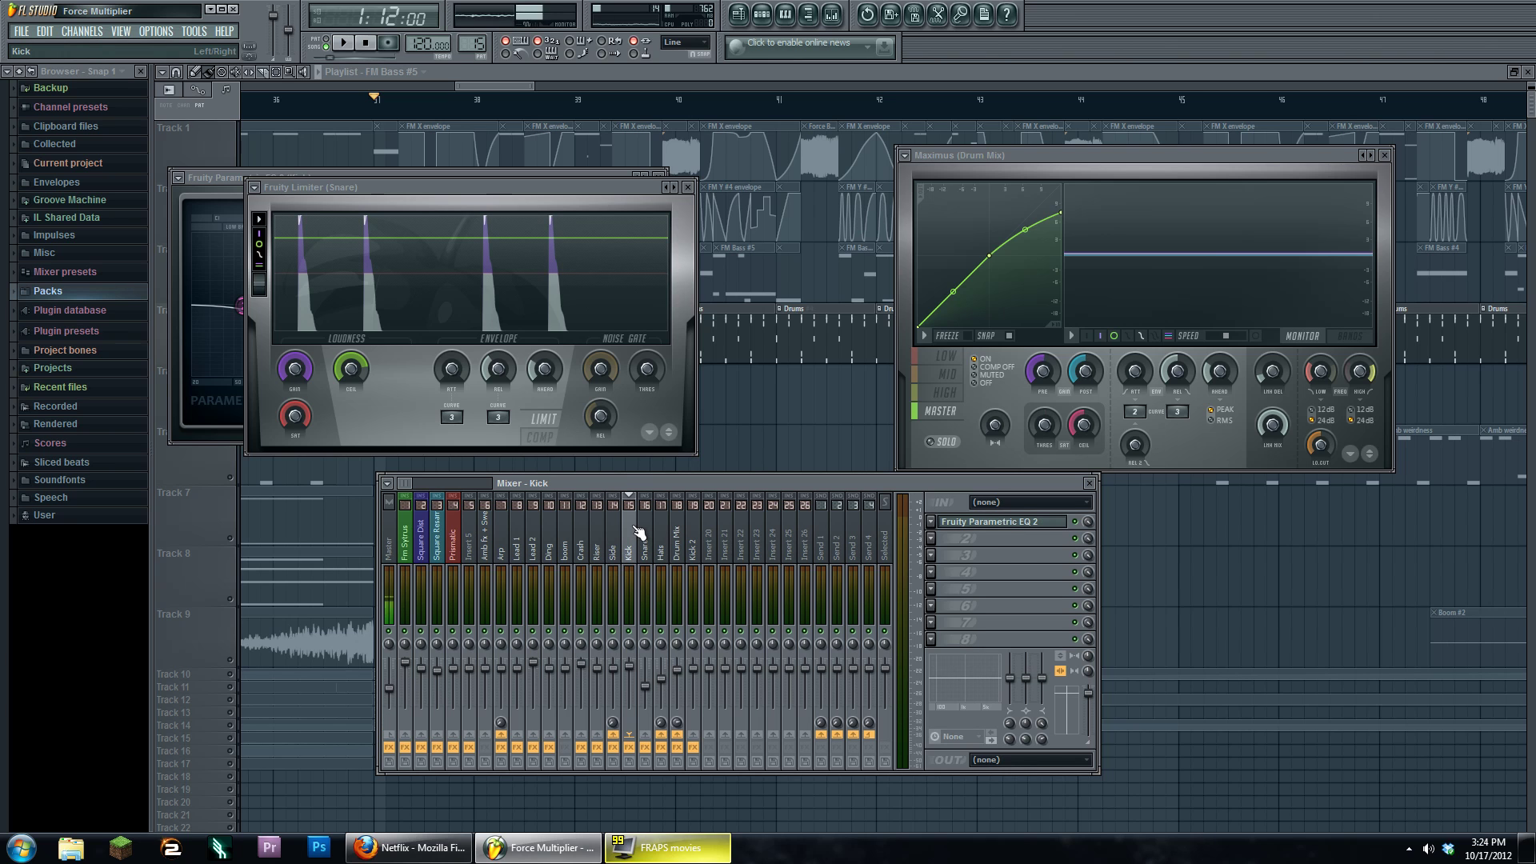
{"action": "left_click", "coordinate": [505, 541]}
{"action": "left_click", "coordinate": [600, 543]}
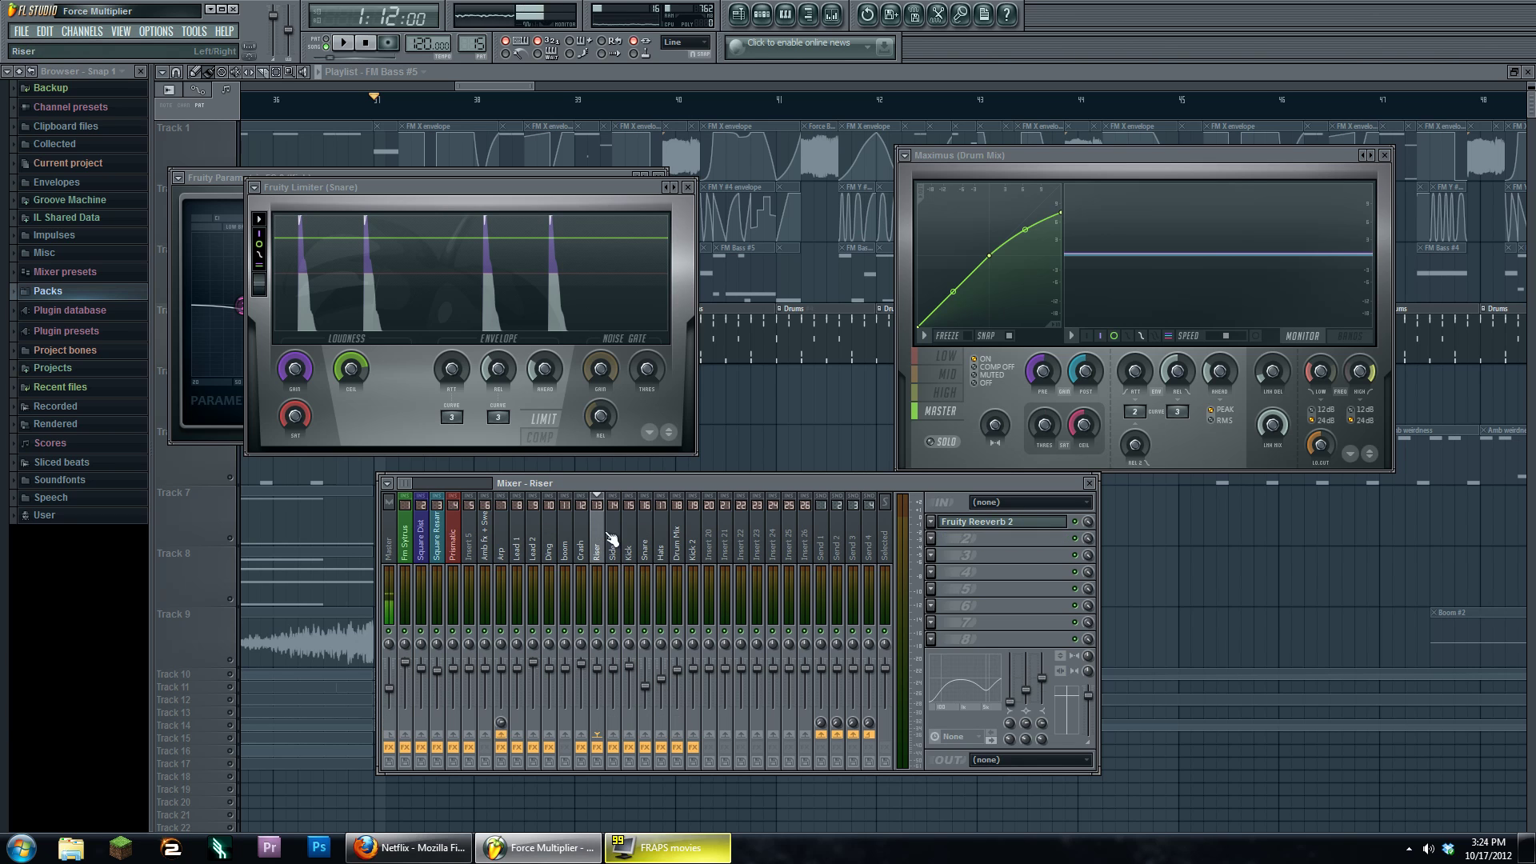
{"action": "left_click", "coordinate": [501, 540]}
{"action": "left_click", "coordinate": [631, 552]}
{"action": "left_click", "coordinate": [501, 544]}
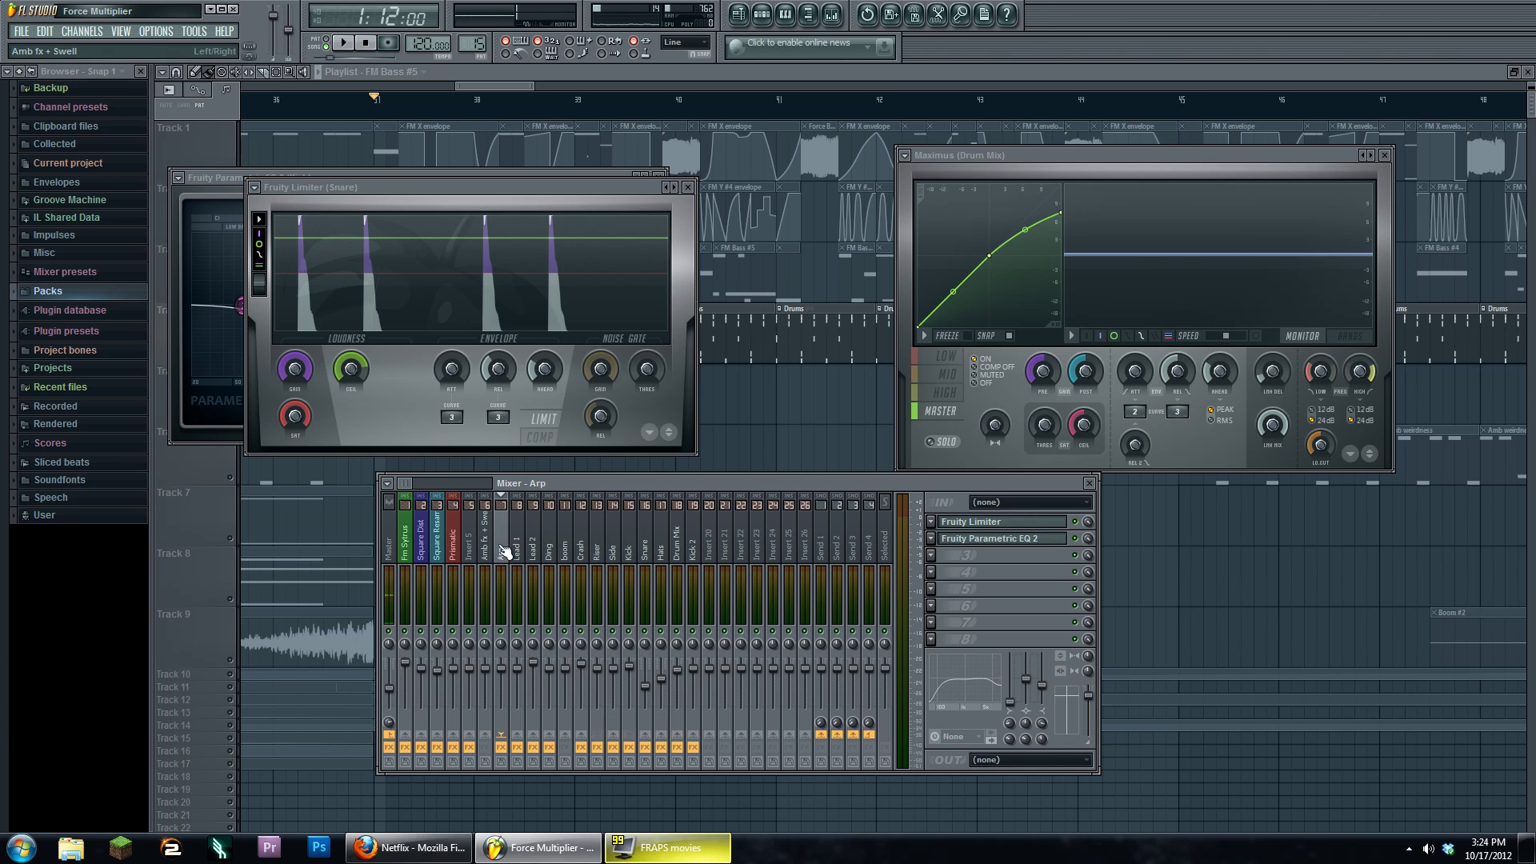
{"action": "left_click", "coordinate": [632, 543]}
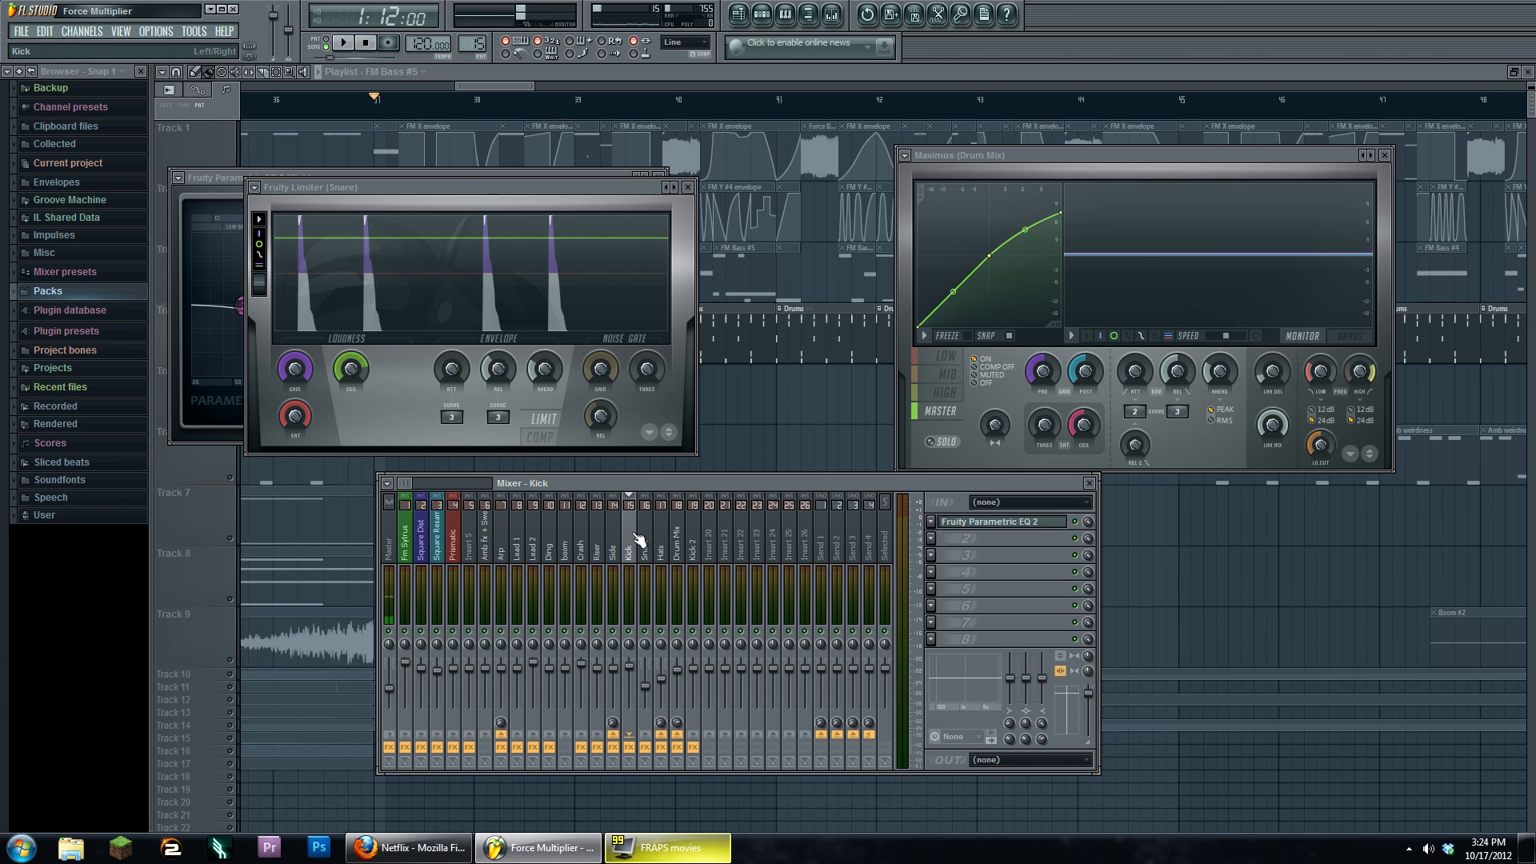
{"action": "left_click", "coordinate": [501, 547]}
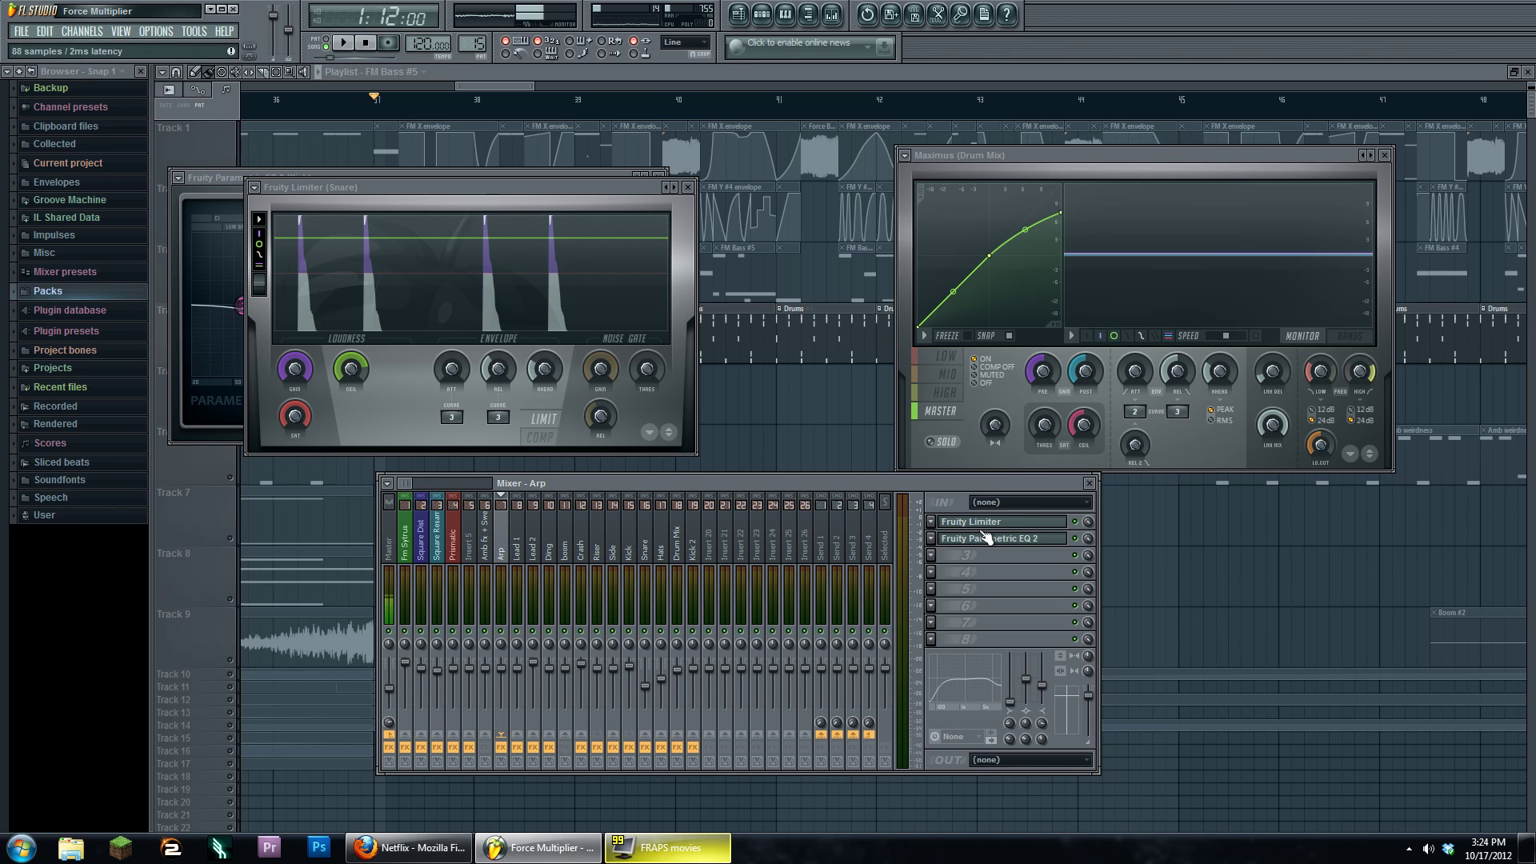
{"action": "left_click", "coordinate": [618, 541]}
{"action": "left_click", "coordinate": [630, 537]}
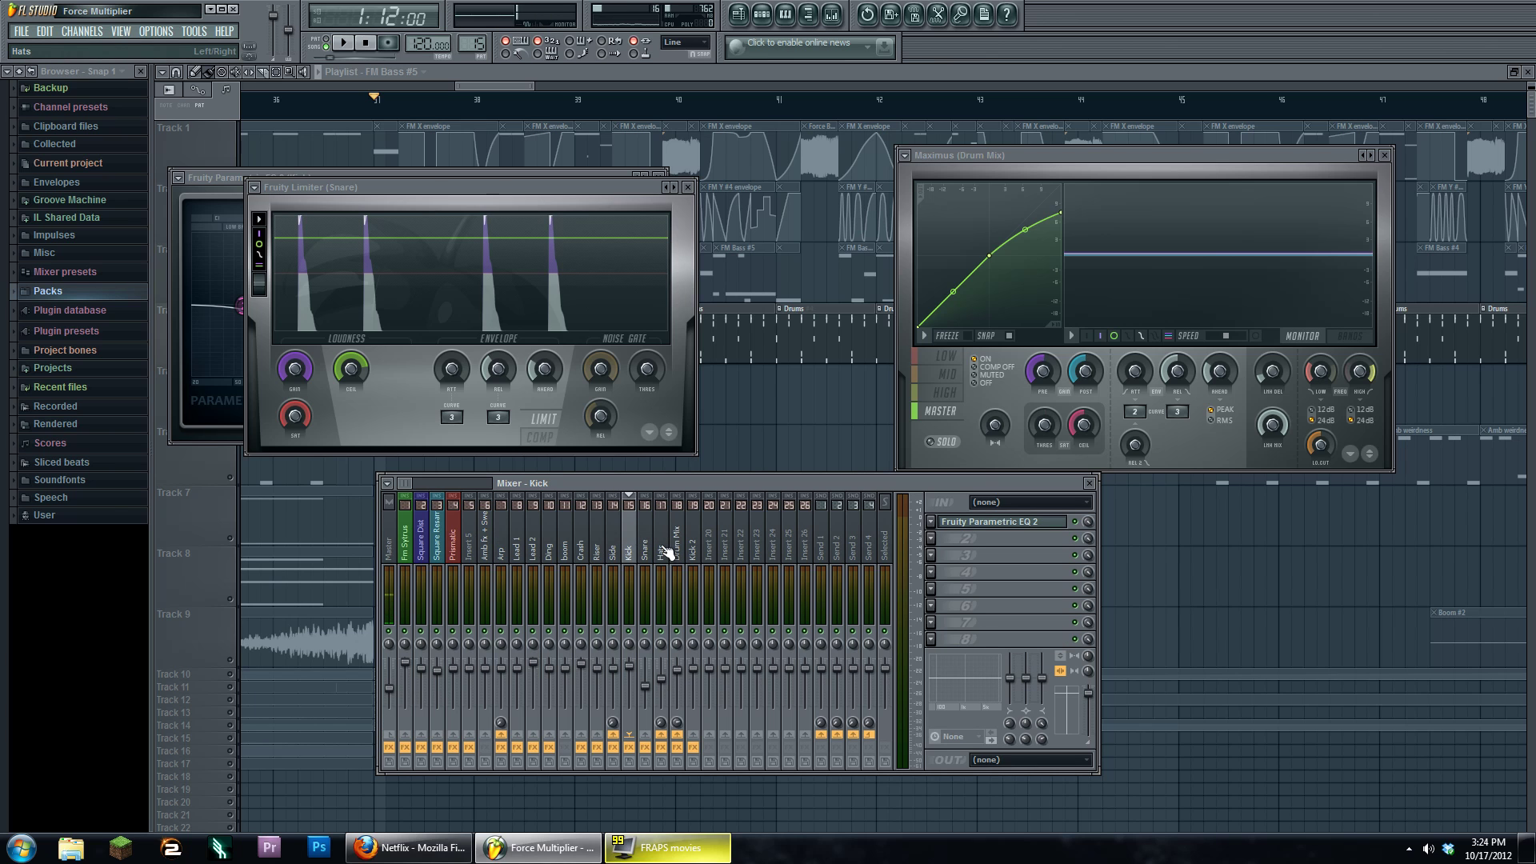
Compare the effects and routing of the Hats, Kick and Drum Mix tracks.
{"action": "left_click", "coordinate": [661, 547]}
{"action": "left_click", "coordinate": [632, 544]}
{"action": "left_click", "coordinate": [662, 550]}
{"action": "left_click", "coordinate": [676, 547]}
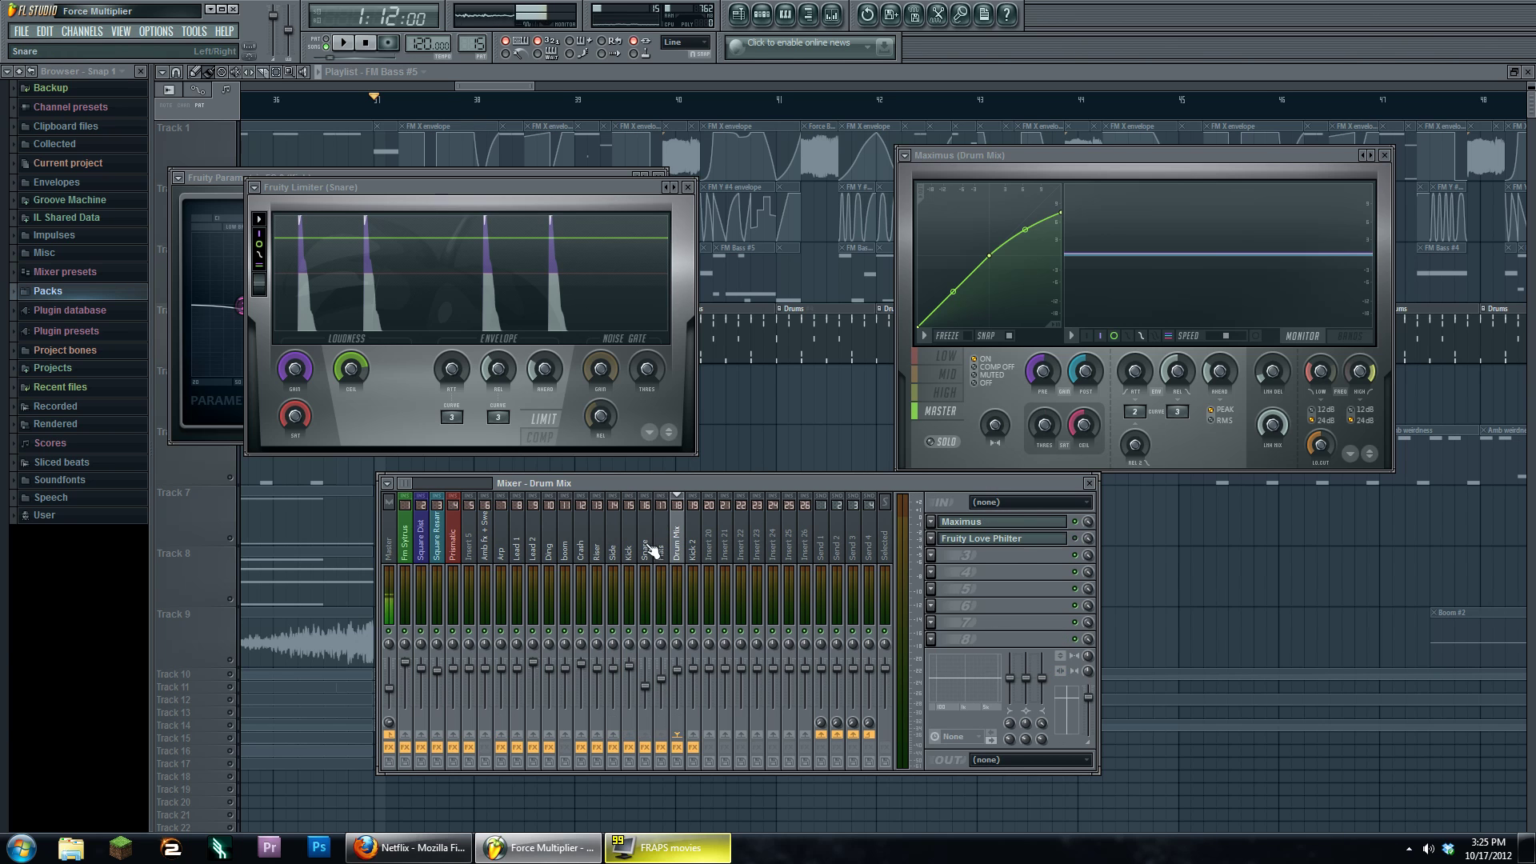
{"action": "left_click", "coordinate": [616, 553]}
{"action": "left_click", "coordinate": [628, 570]}
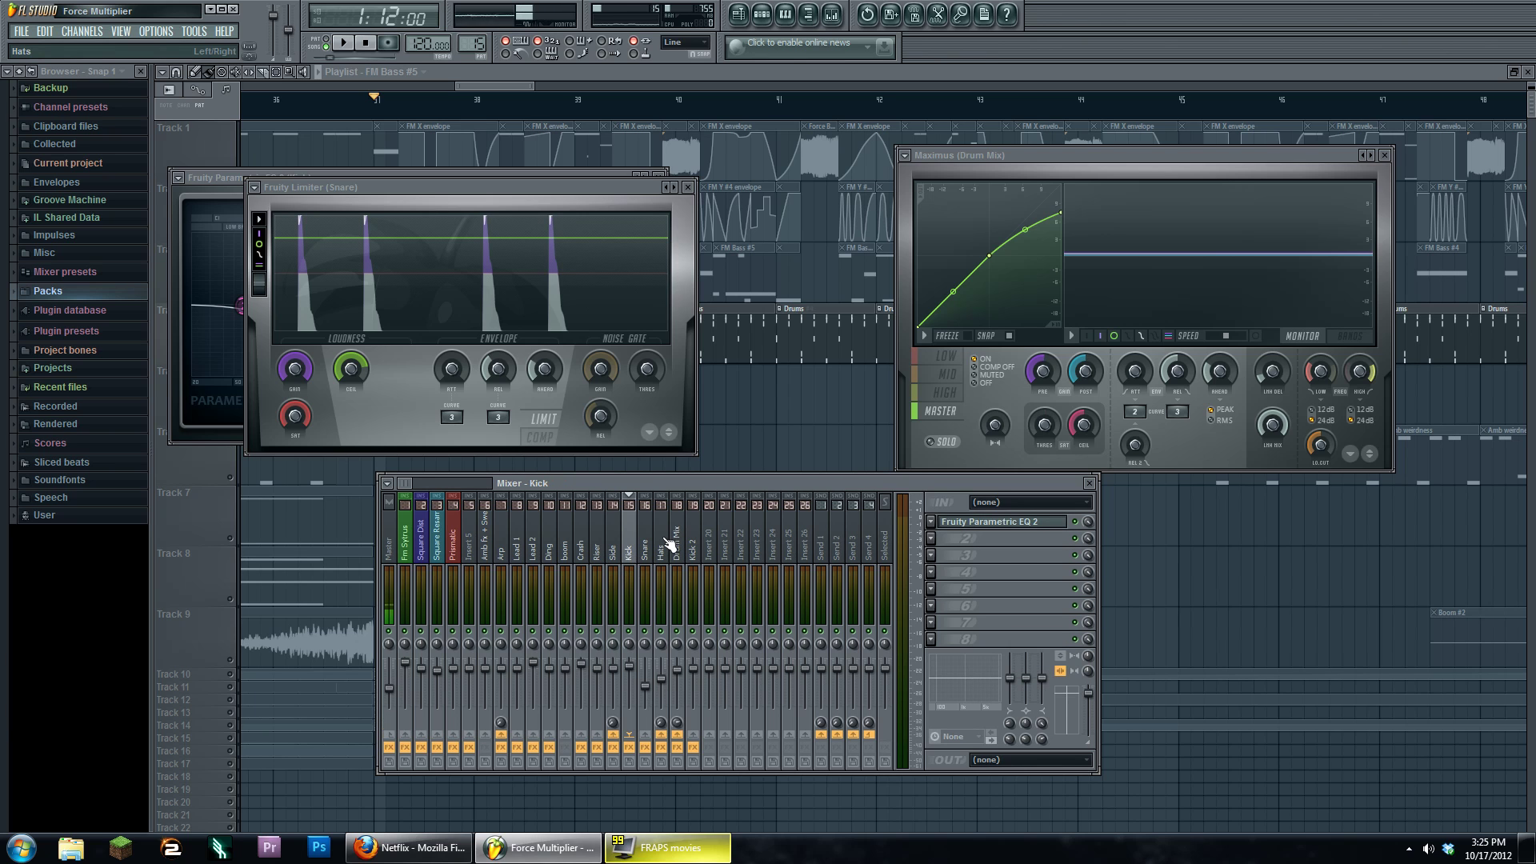
Show the Fruity Limiter on the Hats track, then bring the mixer back in front.
{"action": "left_click", "coordinate": [668, 544]}
{"action": "left_click", "coordinate": [997, 640]}
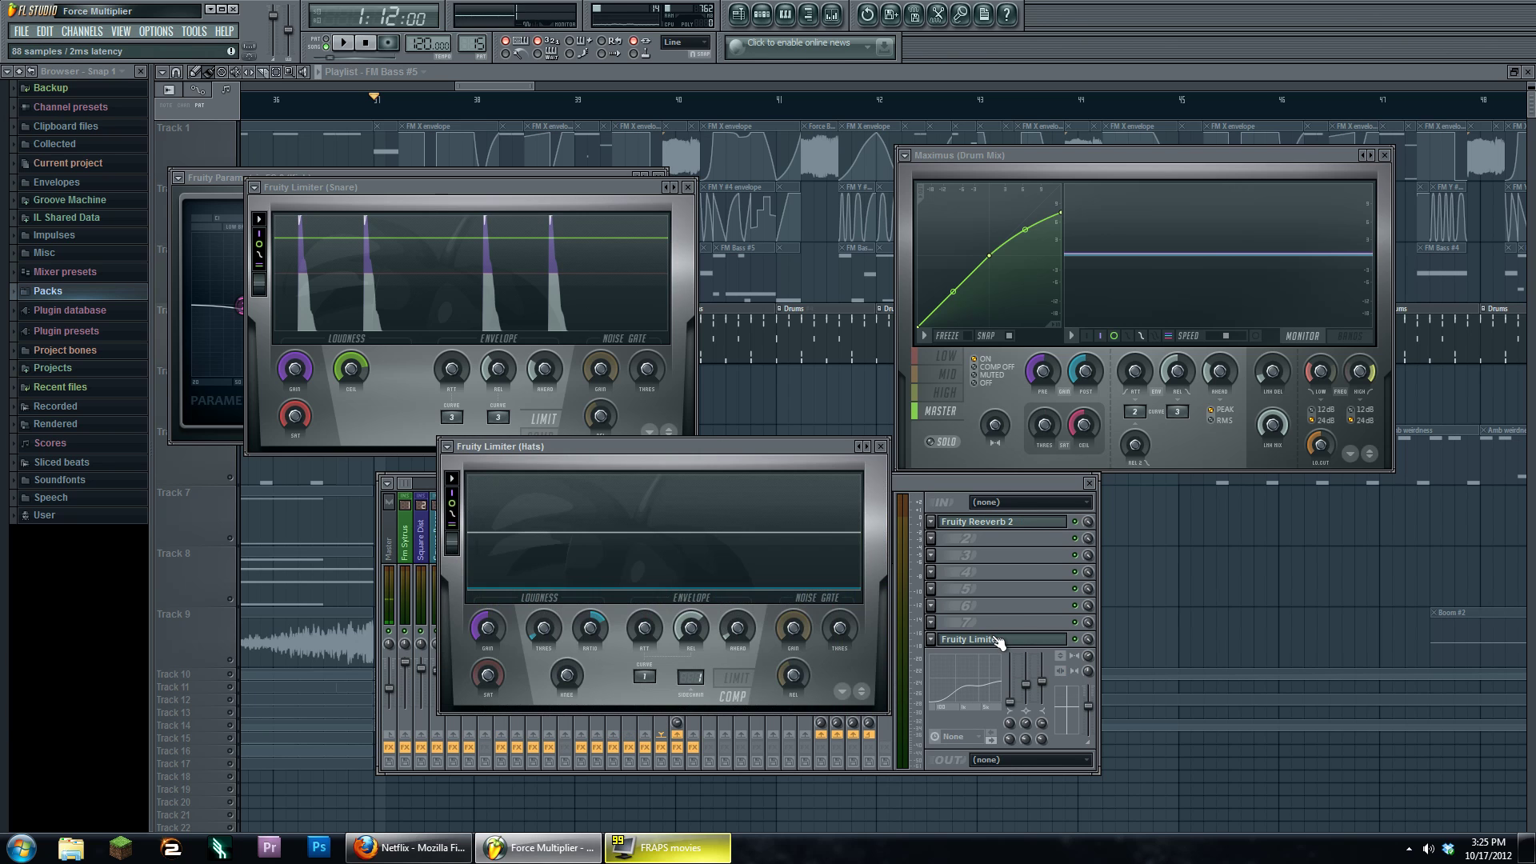
{"action": "left_click", "coordinate": [925, 483]}
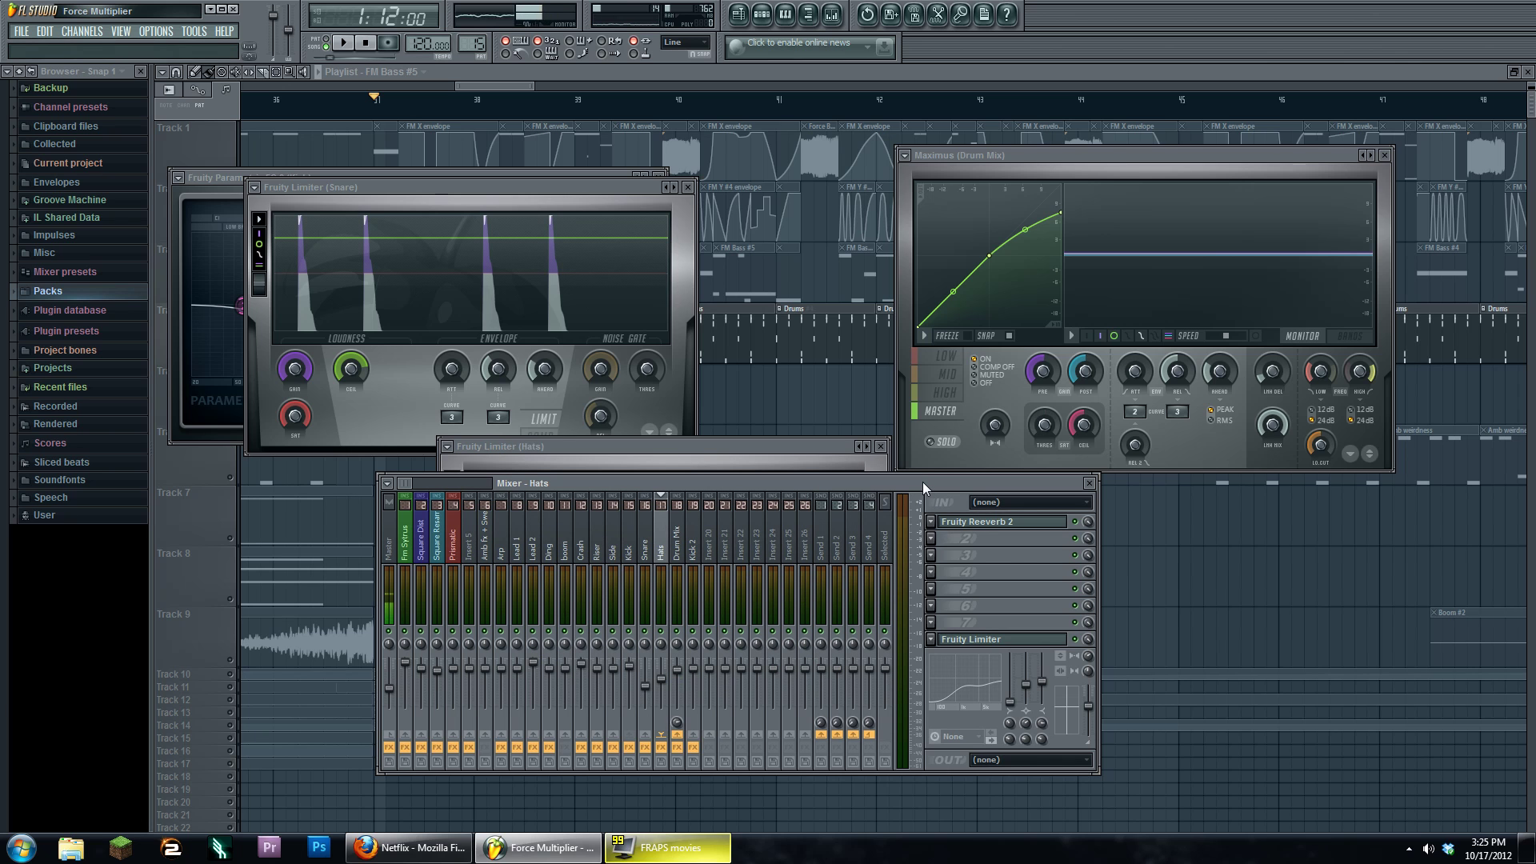
Select the Side track and close all plugin windows so only the mixer is open over the playlist.
{"action": "left_click", "coordinate": [614, 534]}
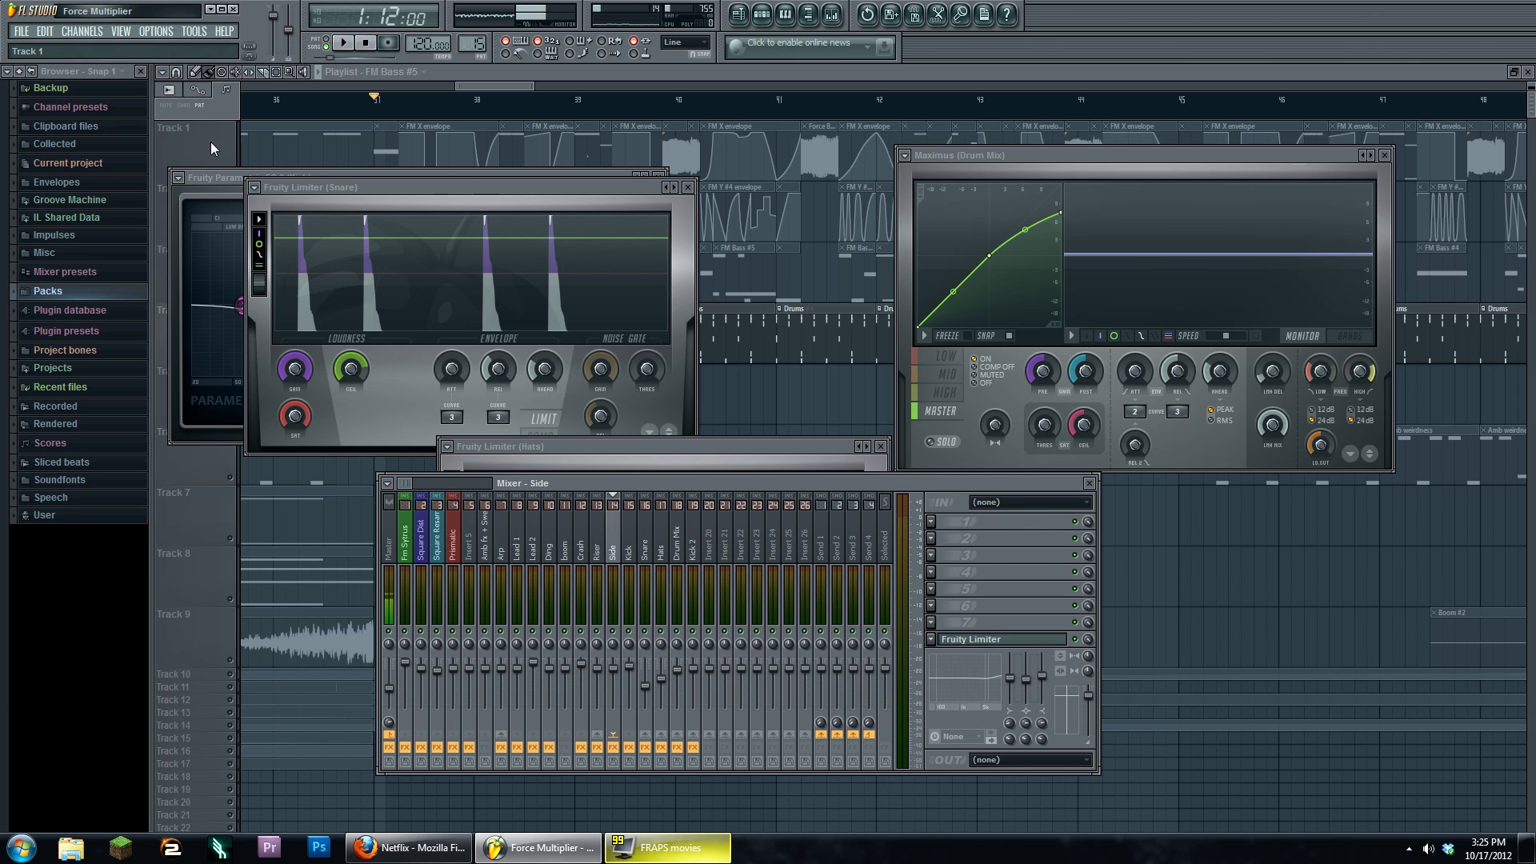
{"action": "key", "text": "F12"}
{"action": "left_click", "coordinate": [832, 15]}
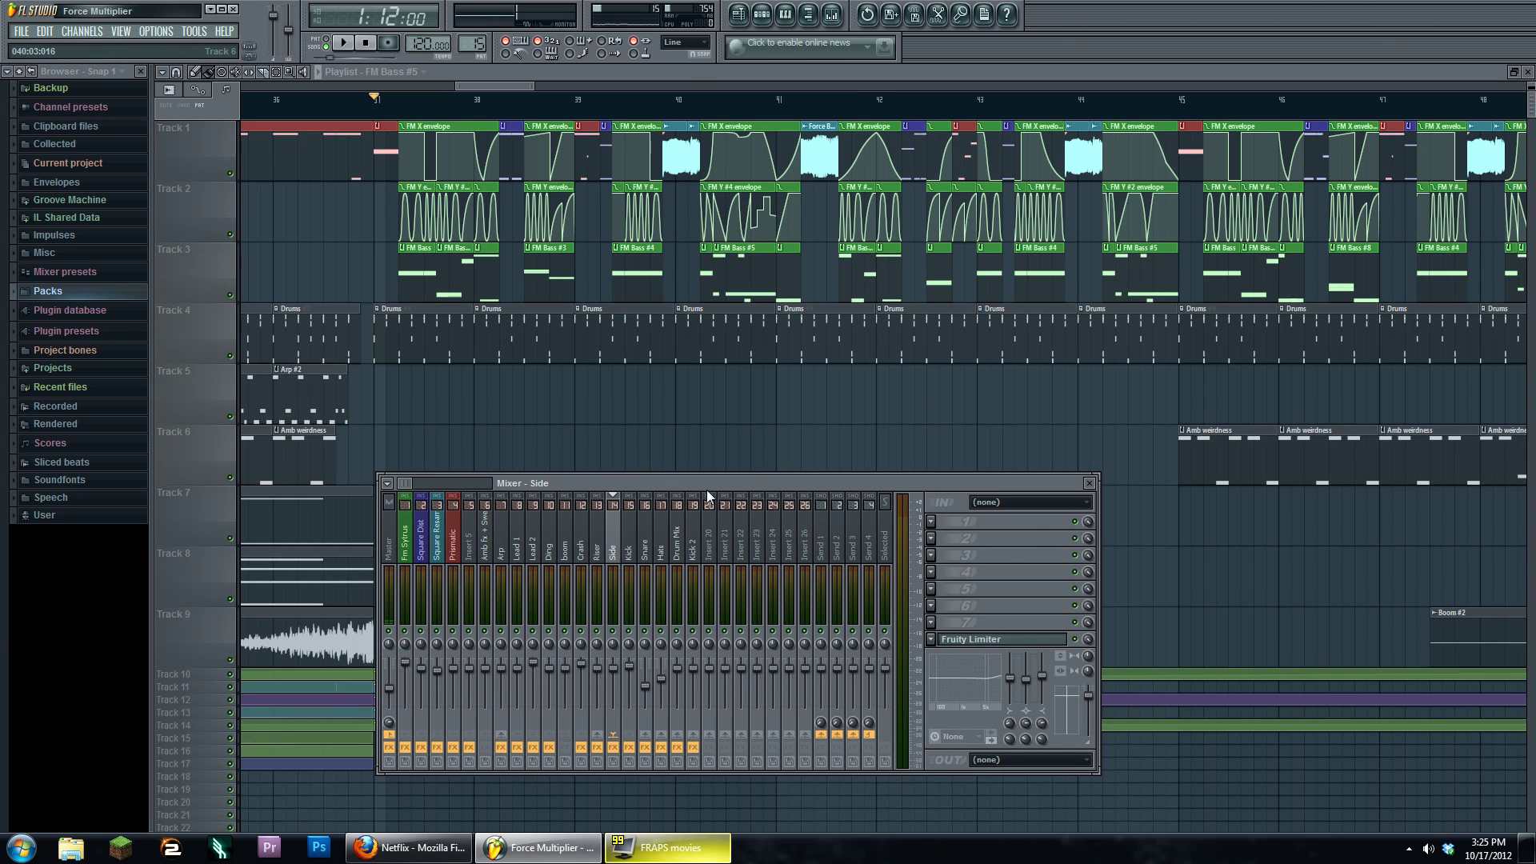
Open the Side track's Fruity Limiter, move it up and switch between its limiter and compressor settings, ending on COMP.
{"action": "left_click", "coordinate": [1005, 639]}
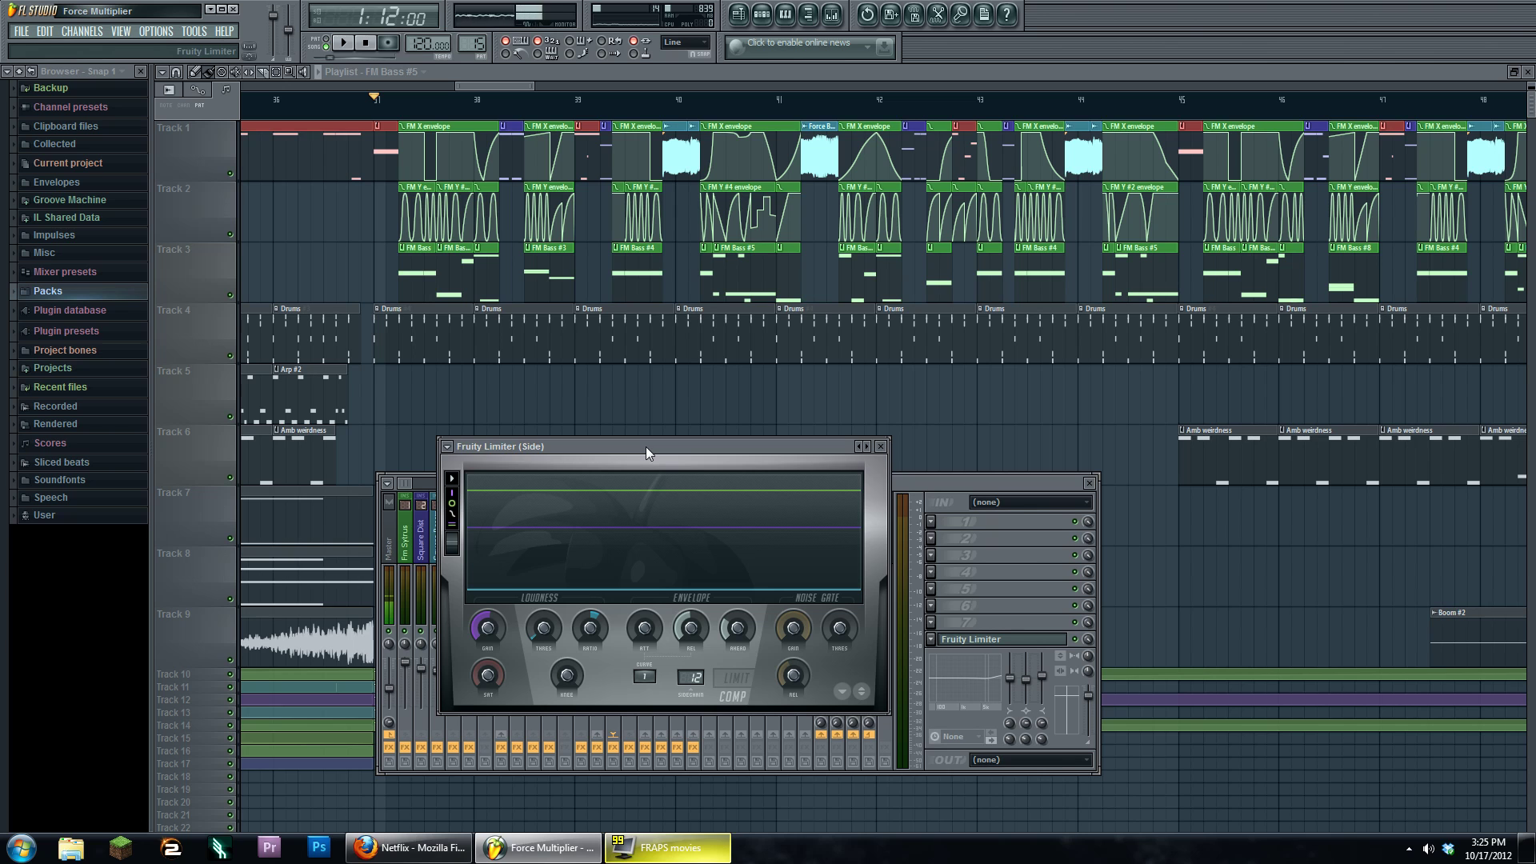
{"action": "left_click_drag", "start_coordinate": [668, 448], "coordinate": [687, 292]}
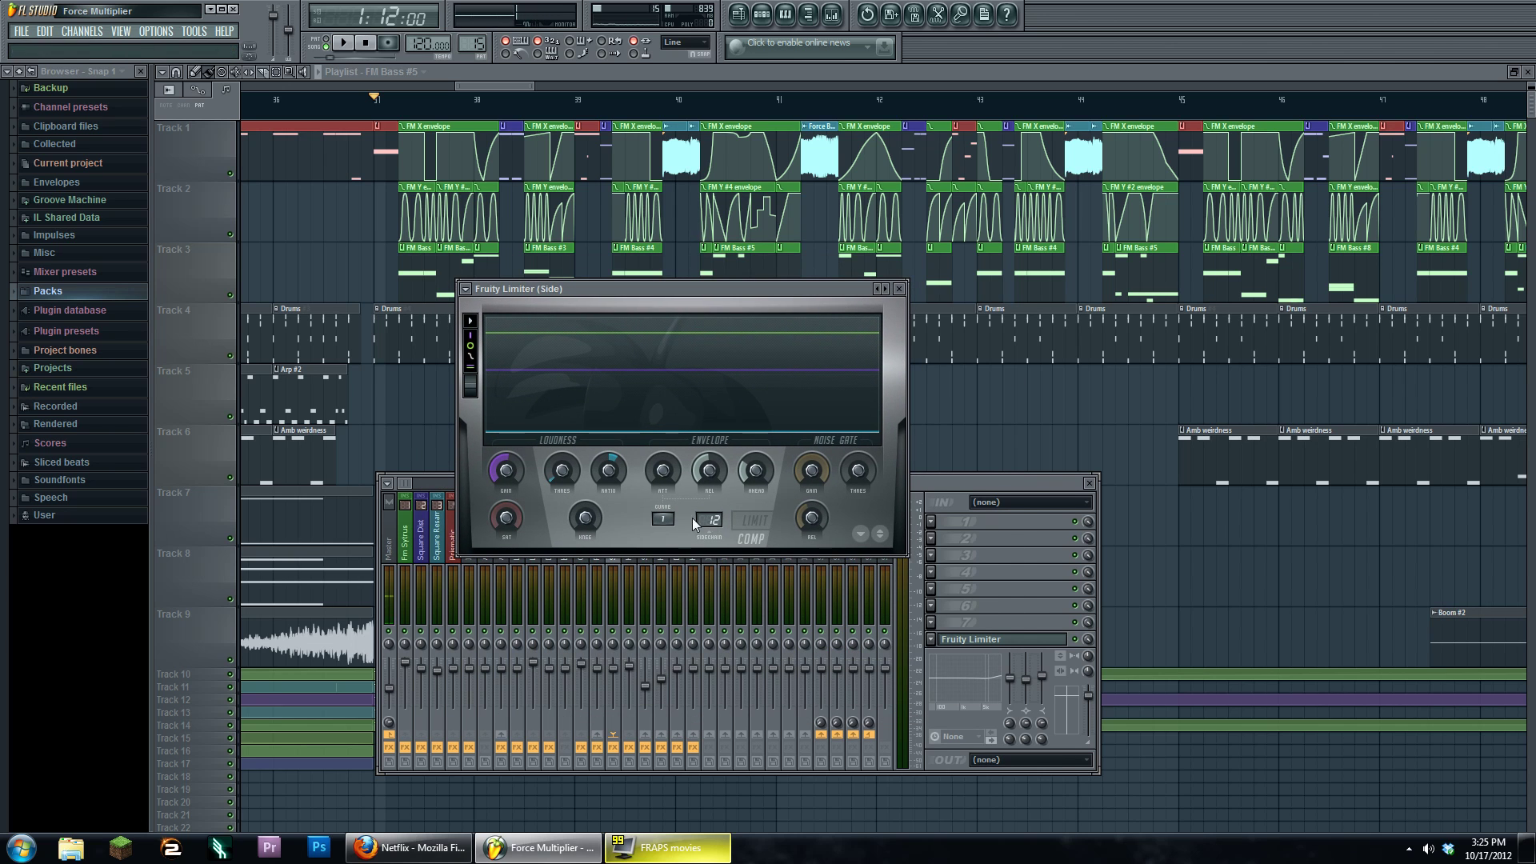
{"action": "left_click", "coordinate": [753, 530]}
{"action": "left_click", "coordinate": [760, 532]}
{"action": "left_click", "coordinate": [764, 534]}
{"action": "left_click", "coordinate": [760, 524]}
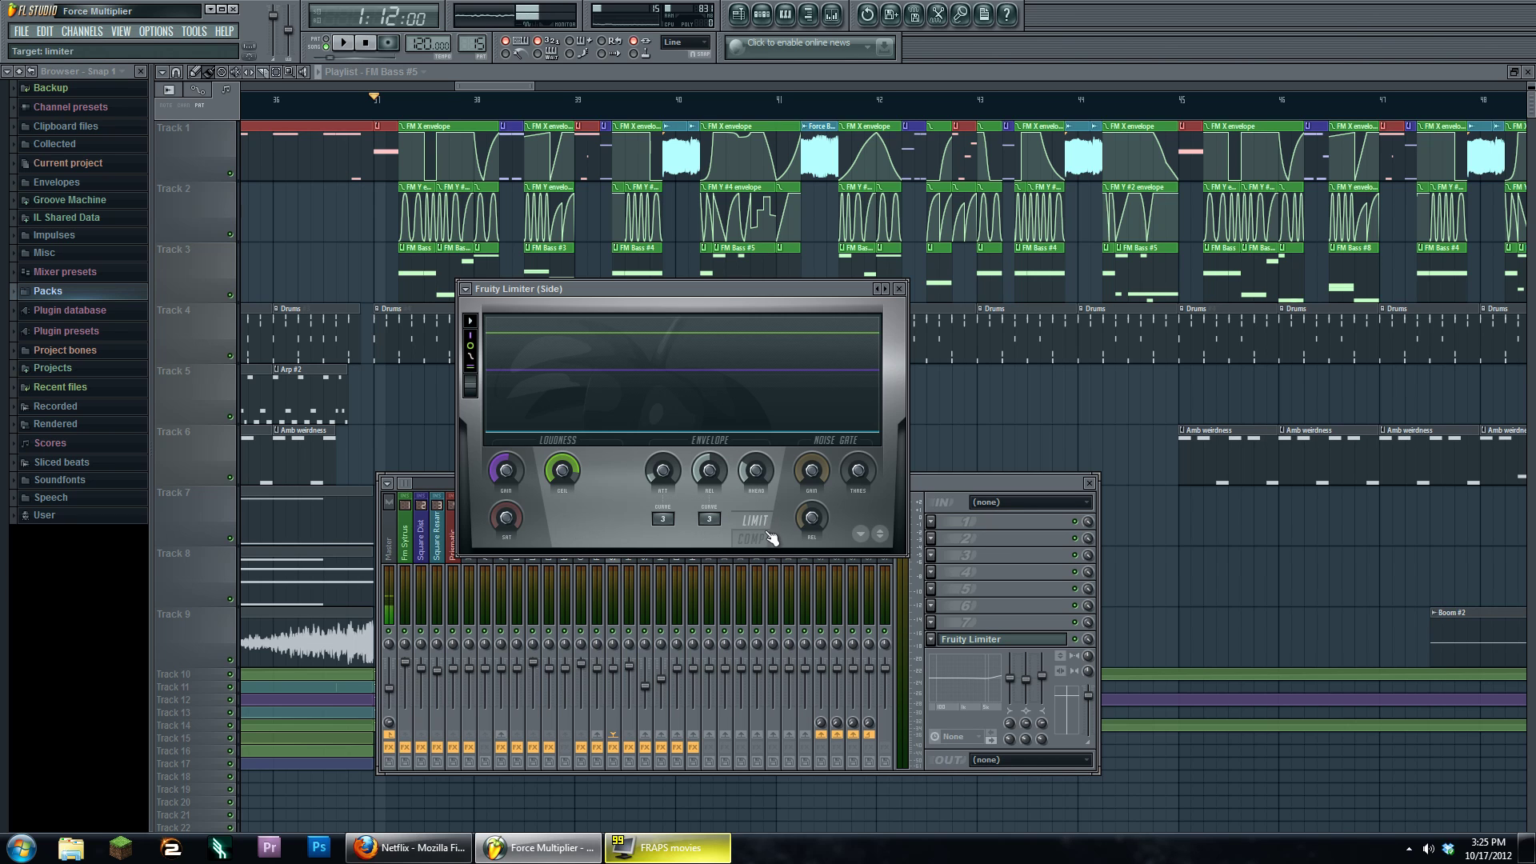
{"action": "left_click", "coordinate": [756, 512]}
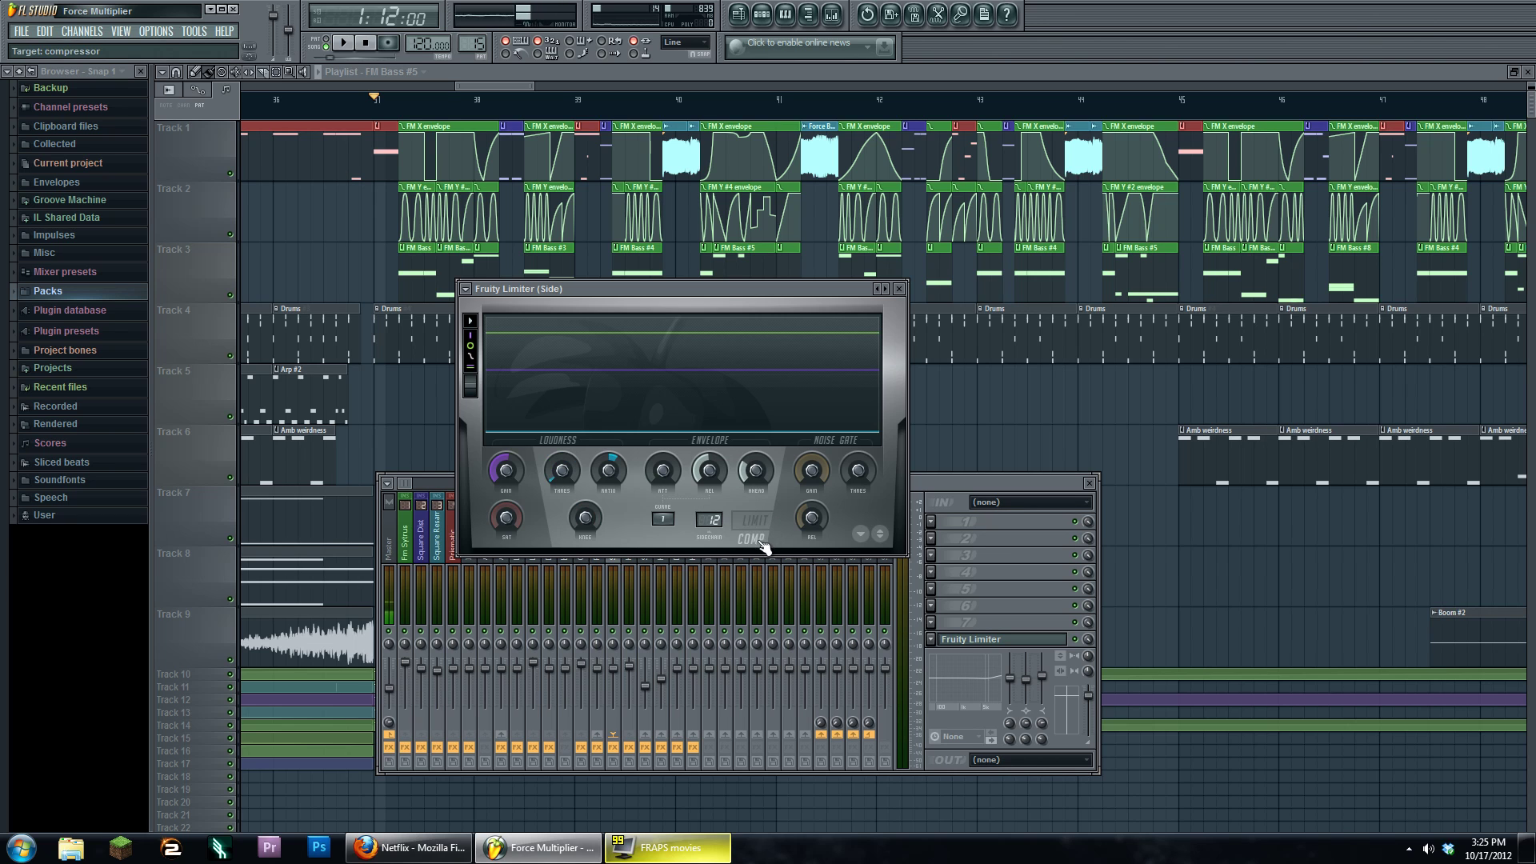
Show the Side limiter's list of sidechain sources and move its window clear of the mixer.
{"action": "left_click", "coordinate": [715, 522]}
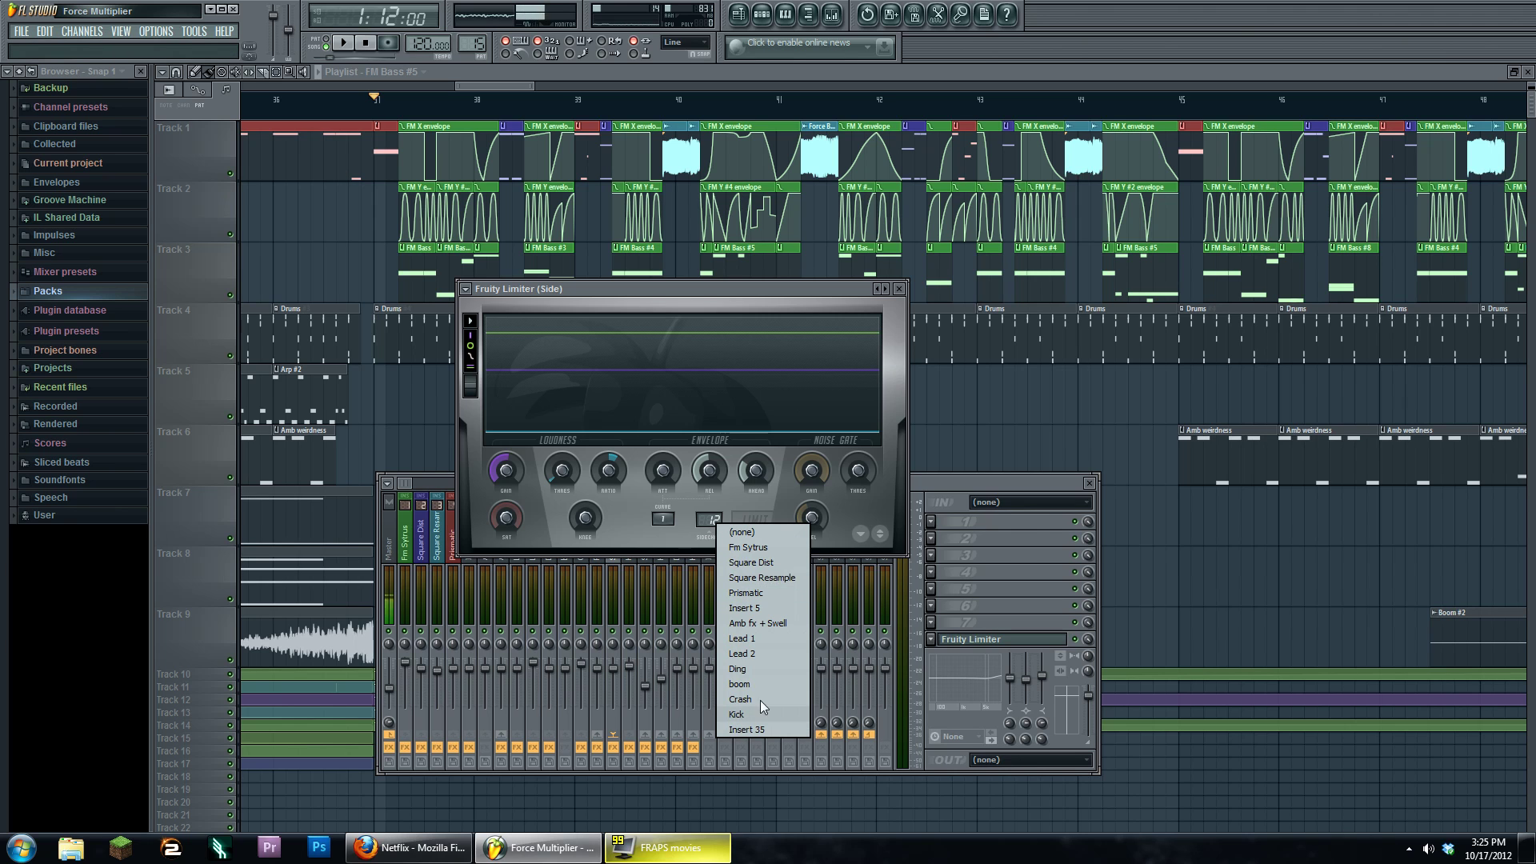
{"action": "left_click", "coordinate": [675, 530]}
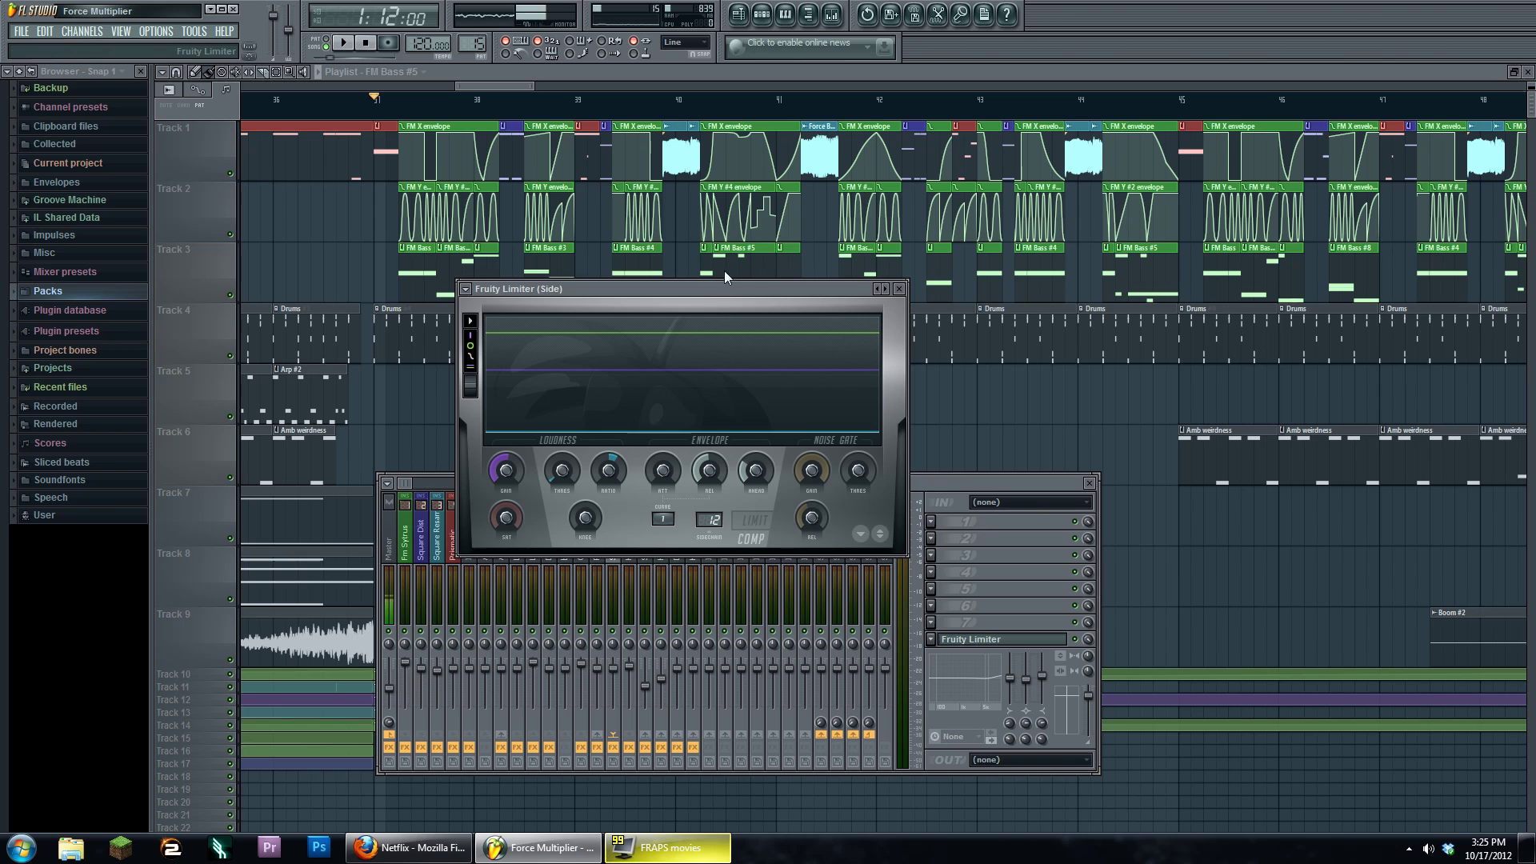
{"action": "left_click_drag", "start_coordinate": [720, 289], "coordinate": [738, 191]}
{"action": "left_click", "coordinate": [730, 426]}
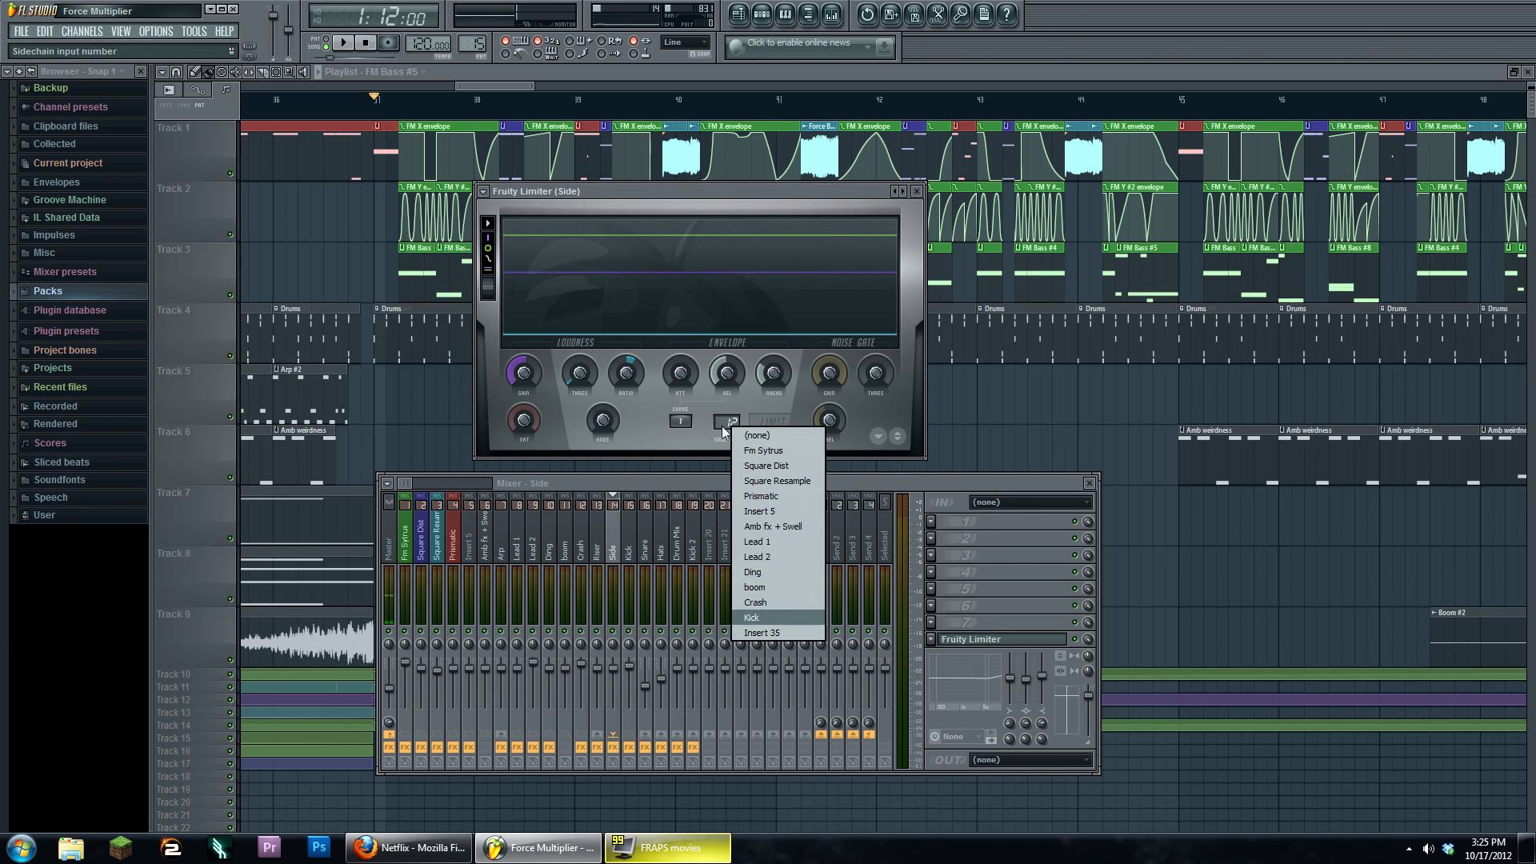
Show the Kick track's routing, return to the Side track and play the song to view the sidechain compression before stopping.
{"action": "left_click", "coordinate": [633, 512]}
{"action": "left_click", "coordinate": [632, 520]}
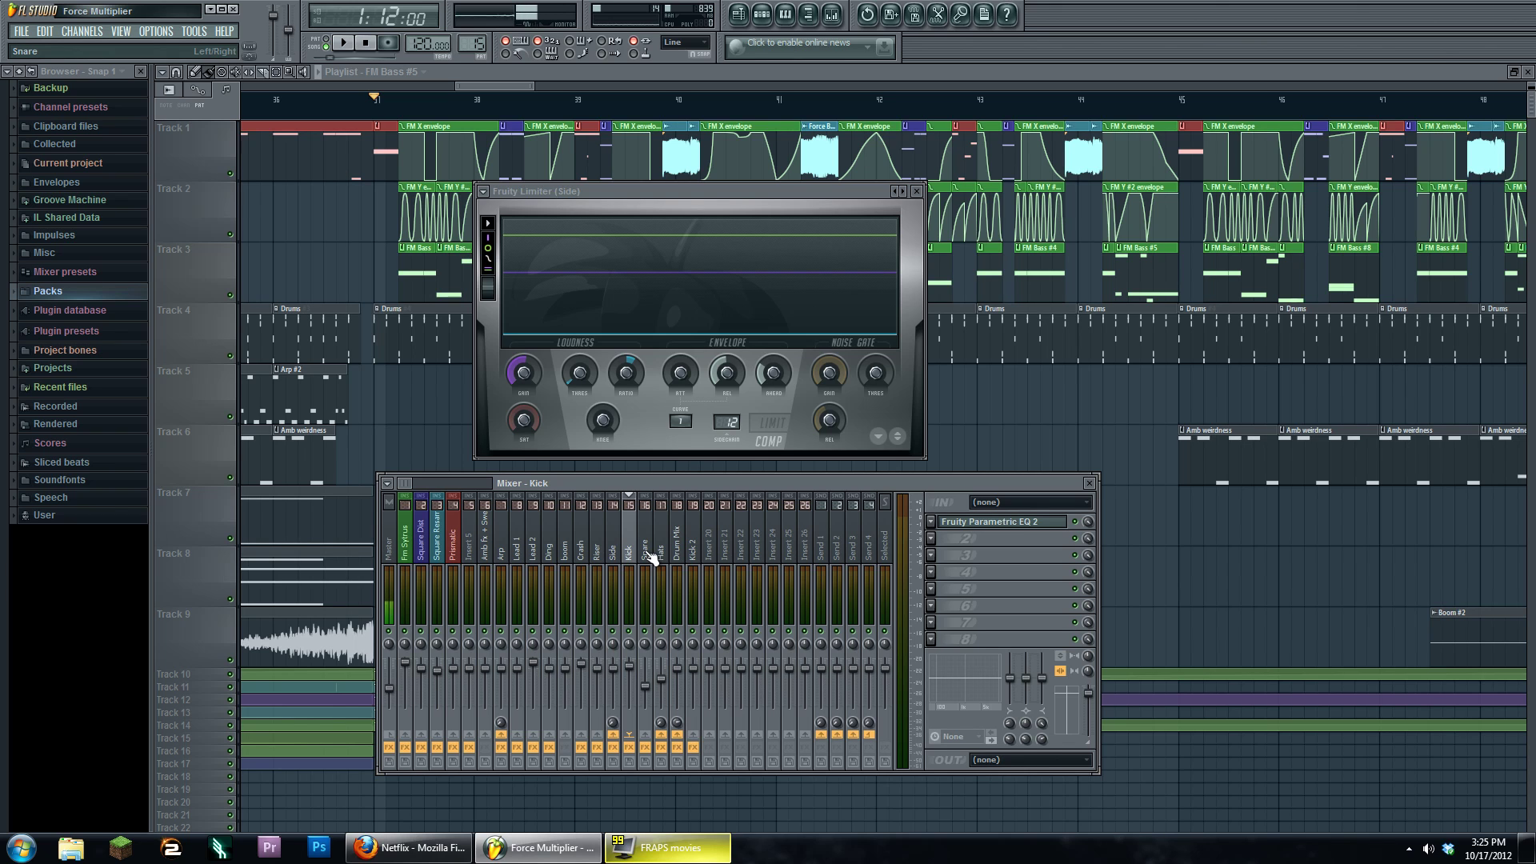
{"action": "left_click", "coordinate": [622, 550]}
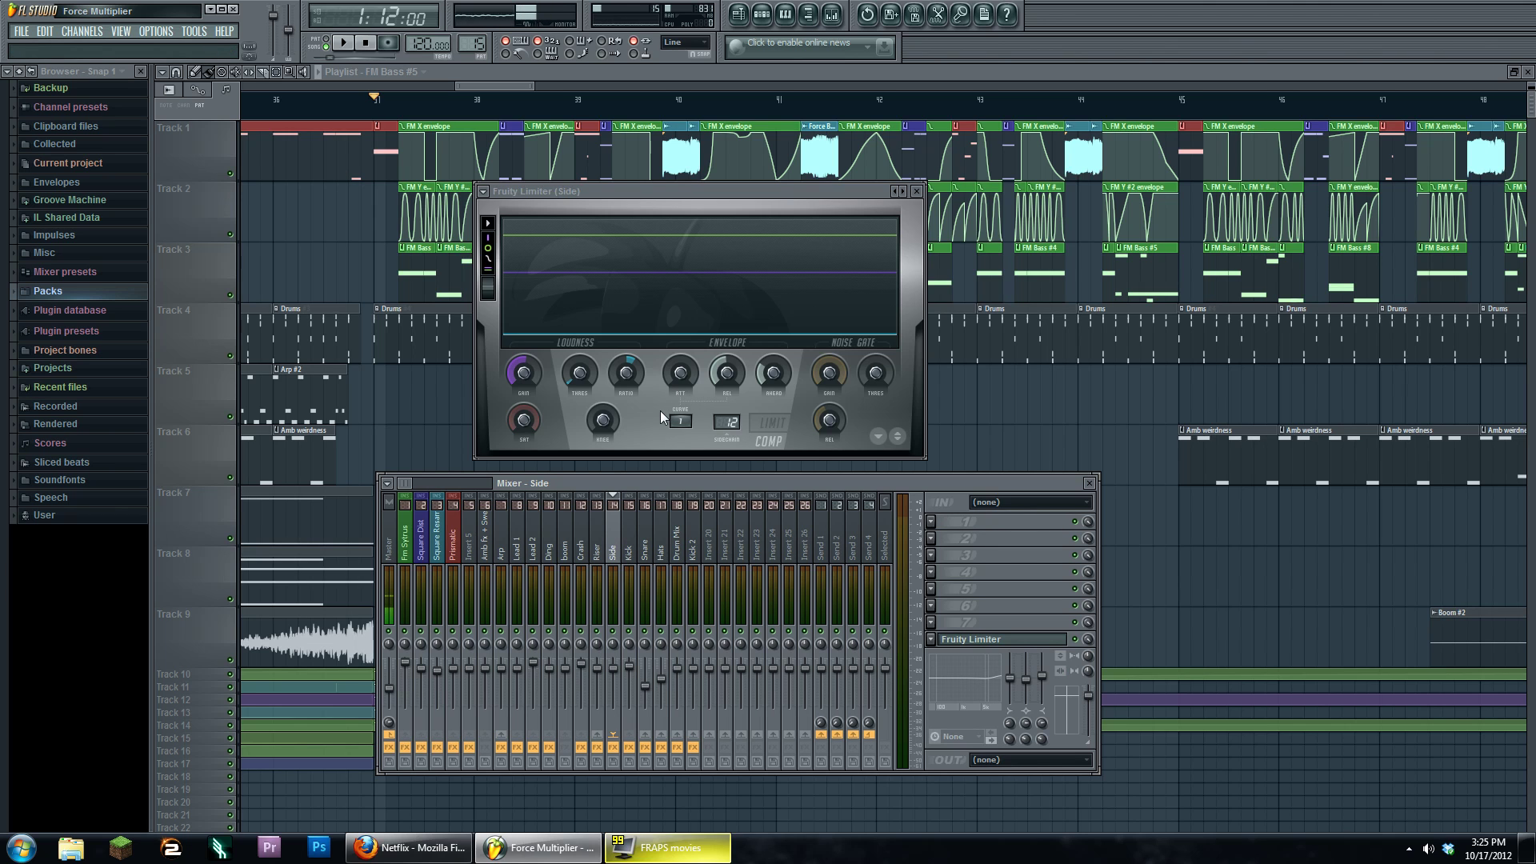
{"action": "left_click", "coordinate": [351, 44]}
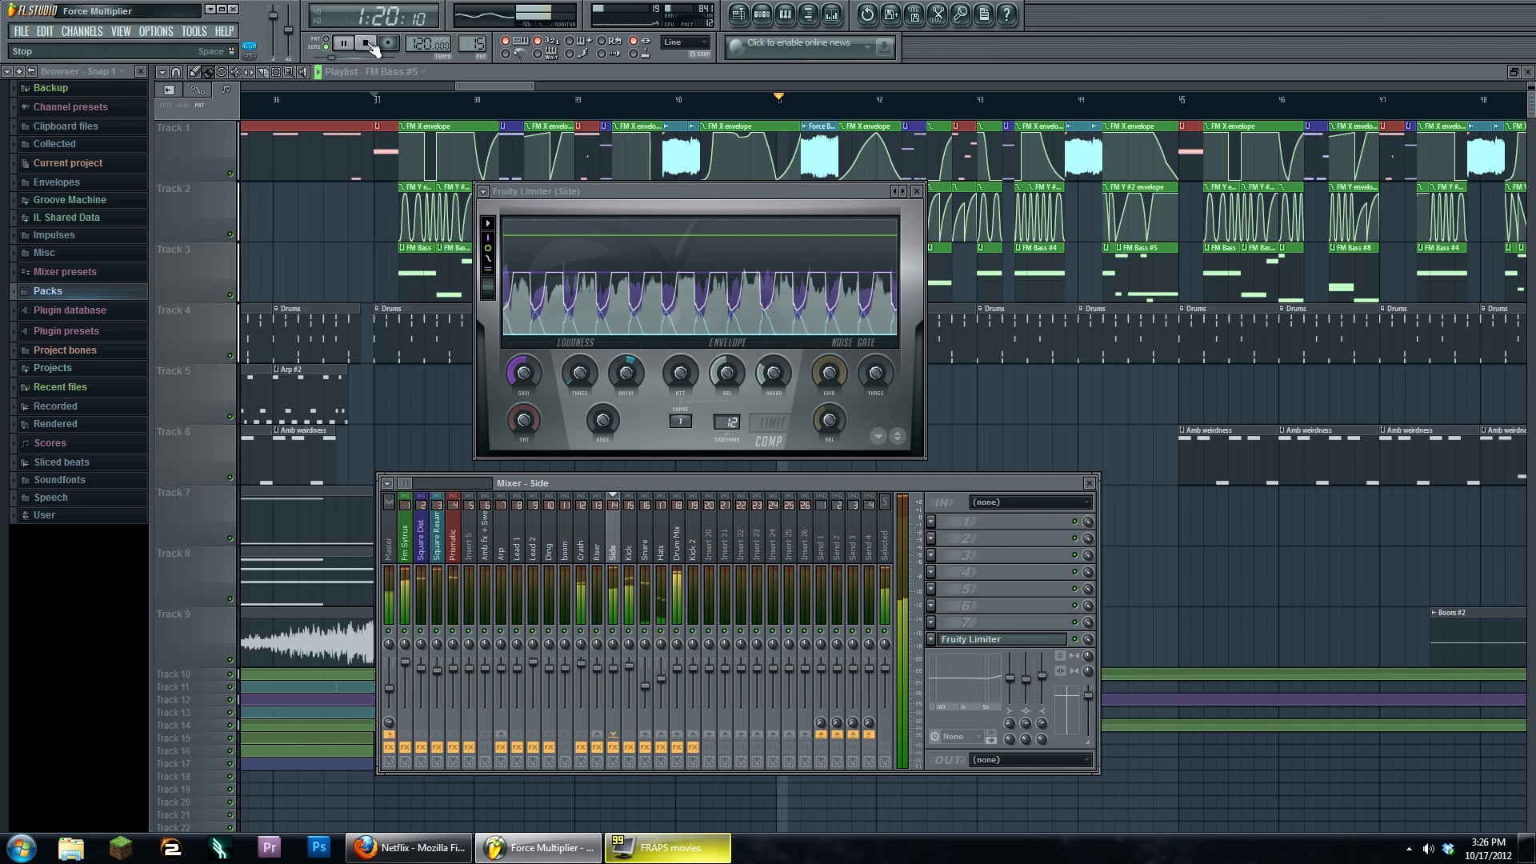
{"action": "left_click", "coordinate": [368, 44]}
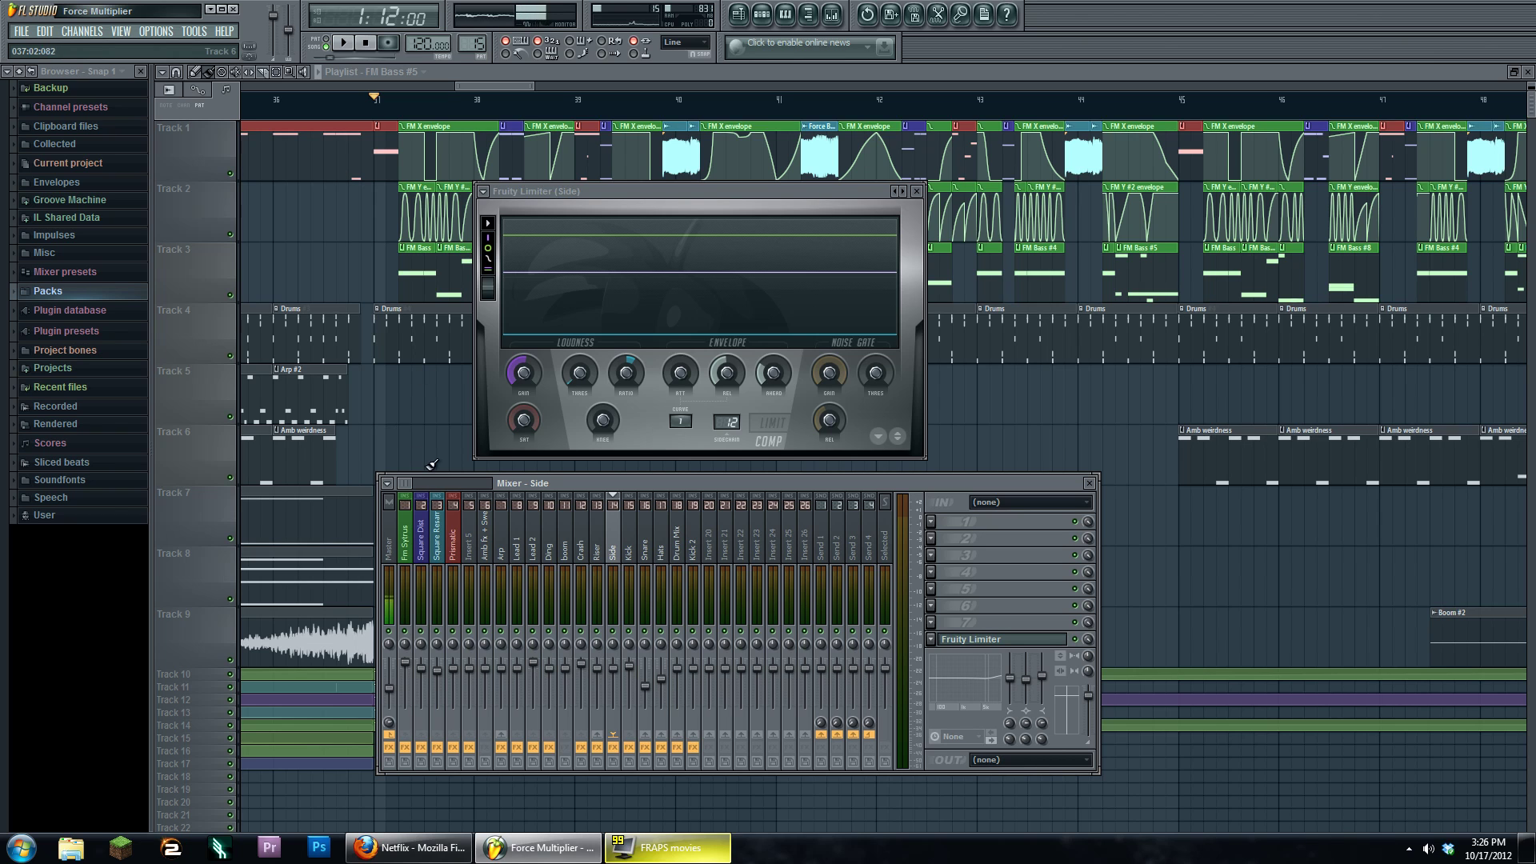
Show the Master track's Fruity Parametric EQ 2 and Edison, then close Edison.
{"action": "left_click", "coordinate": [394, 511]}
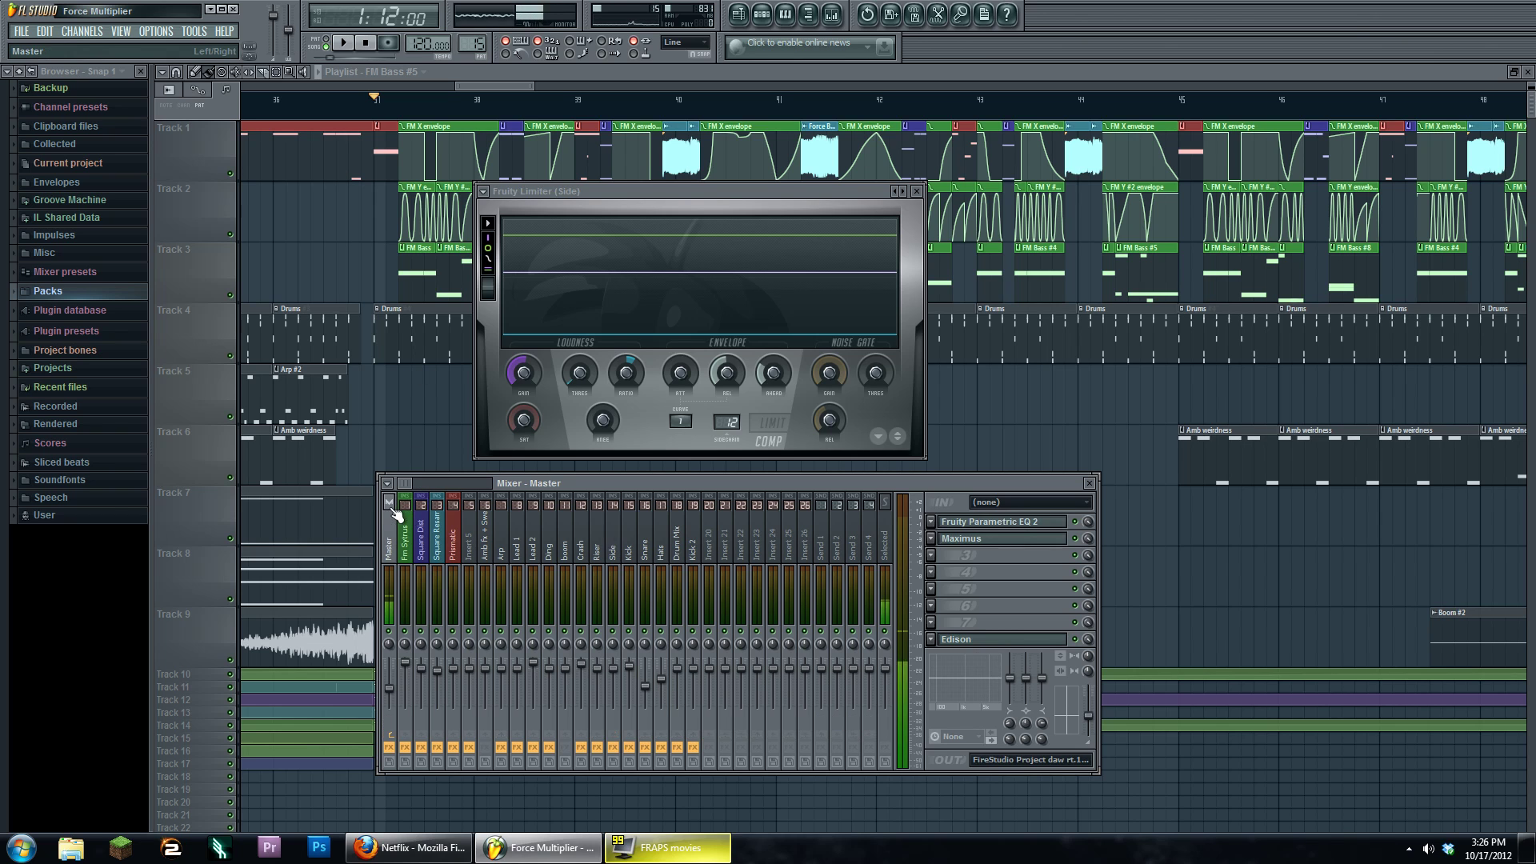
{"action": "left_click", "coordinate": [1026, 525]}
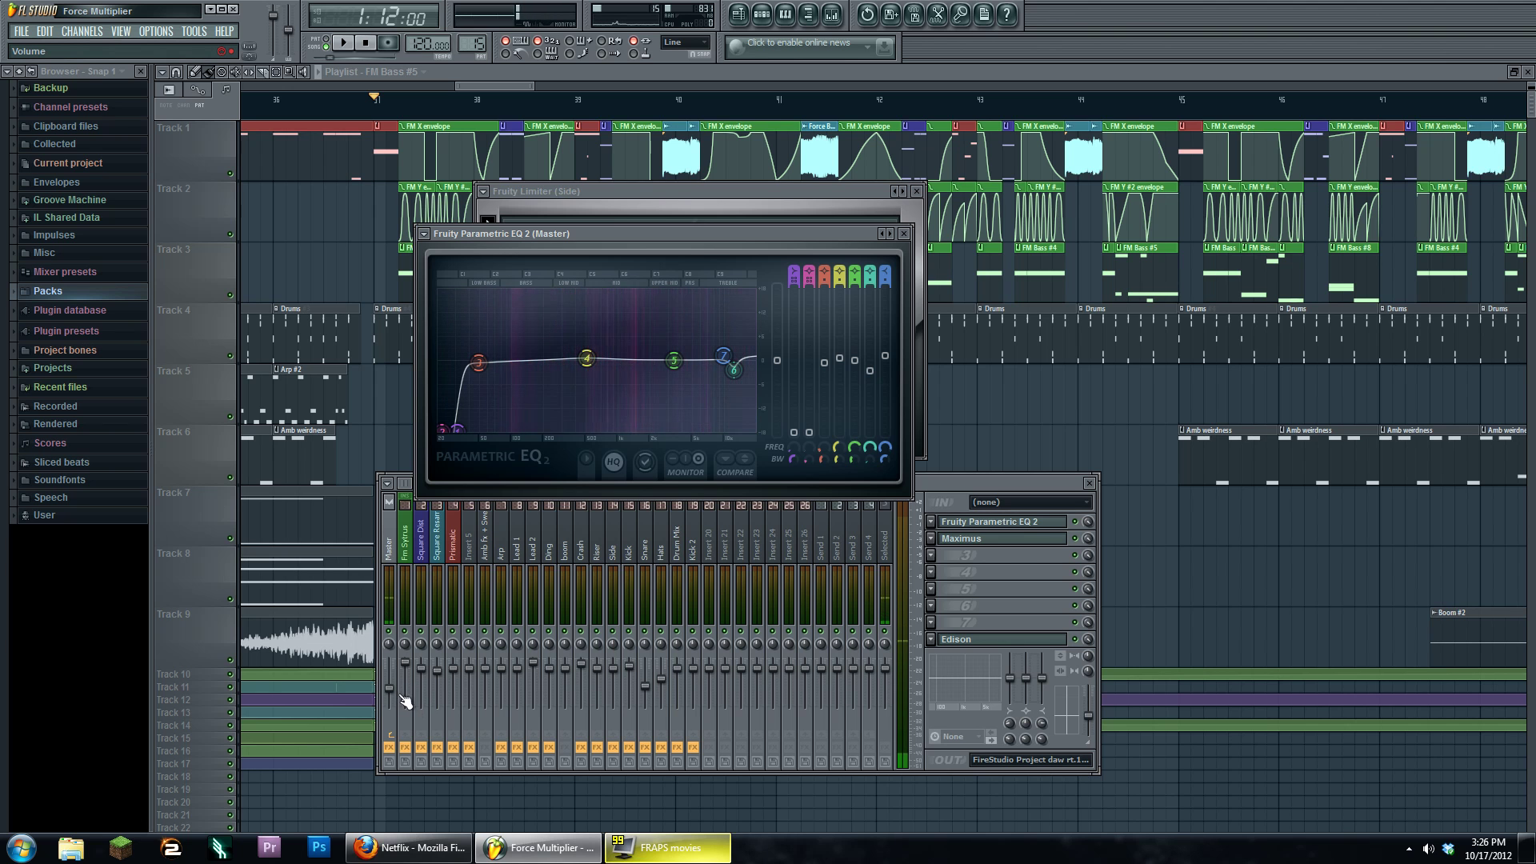
{"action": "left_click", "coordinate": [992, 639]}
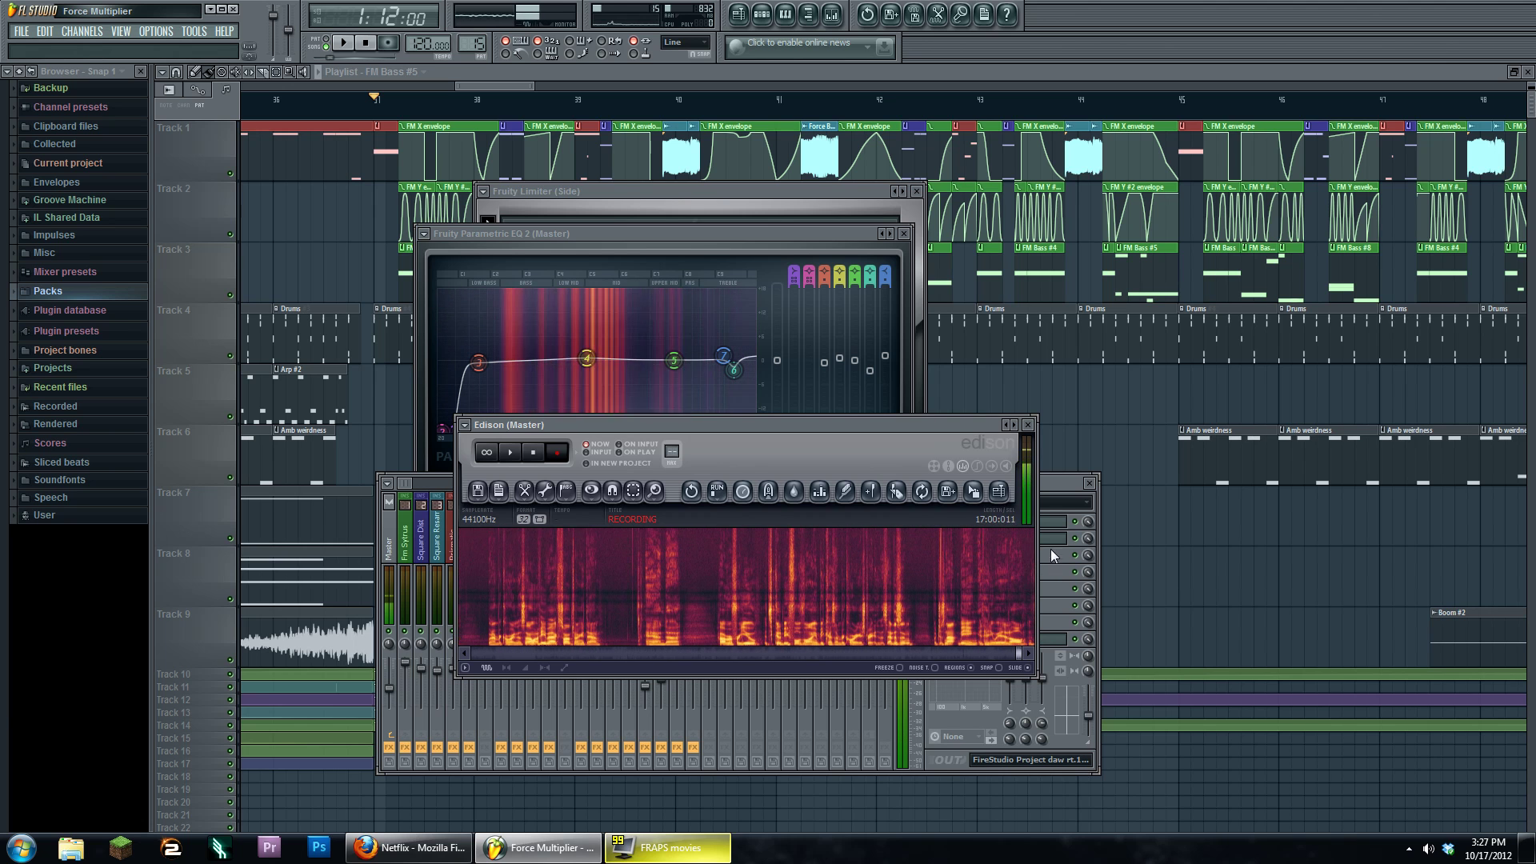
{"action": "left_click", "coordinate": [1030, 426]}
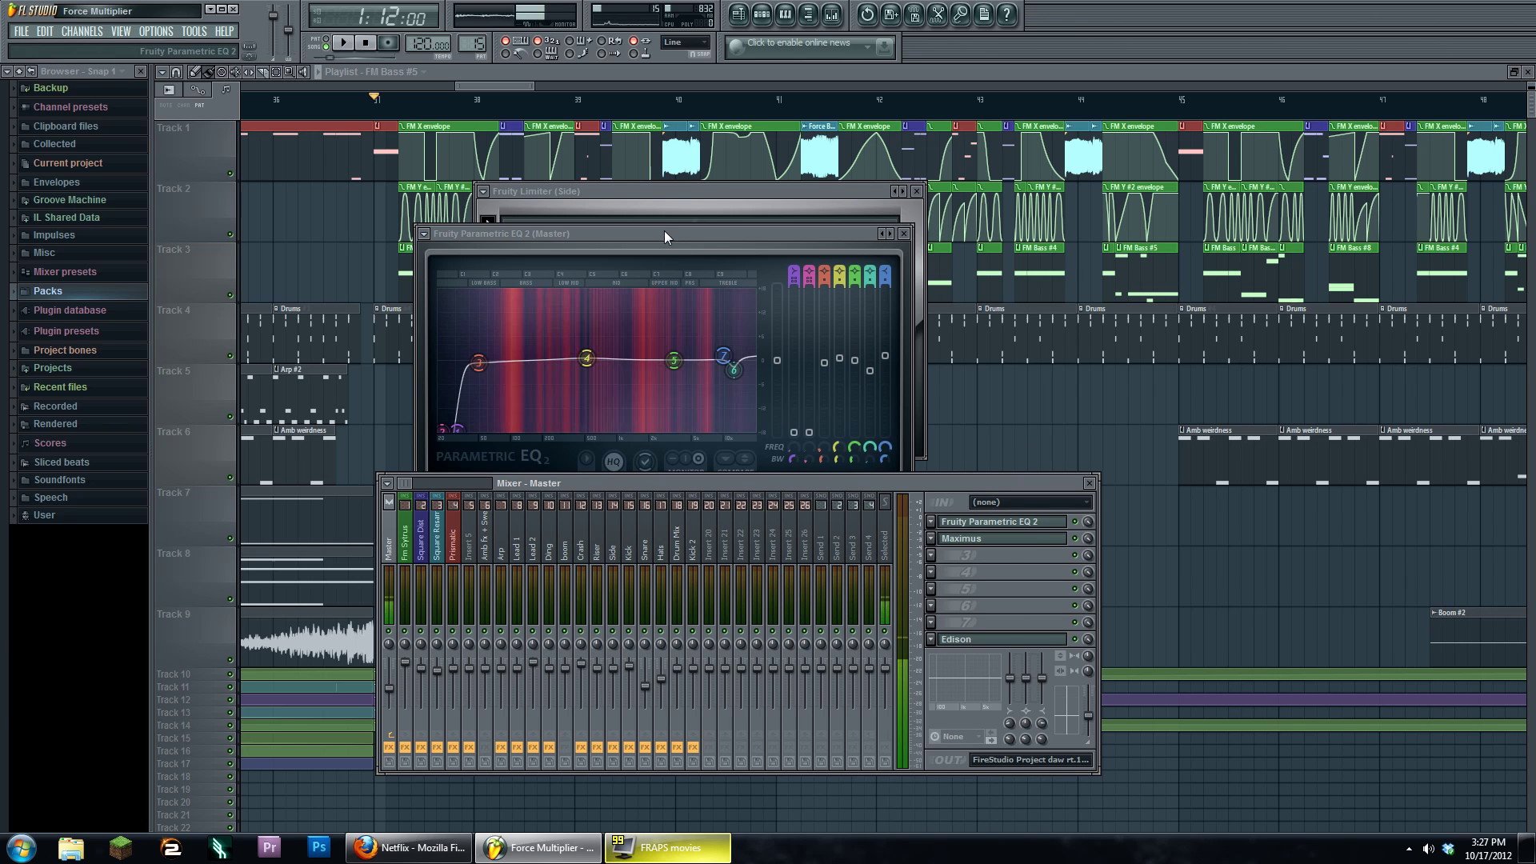
Open Maximus on the Master track and inspect the curves of its mid, high, low and master bands.
{"action": "left_click", "coordinate": [1010, 539]}
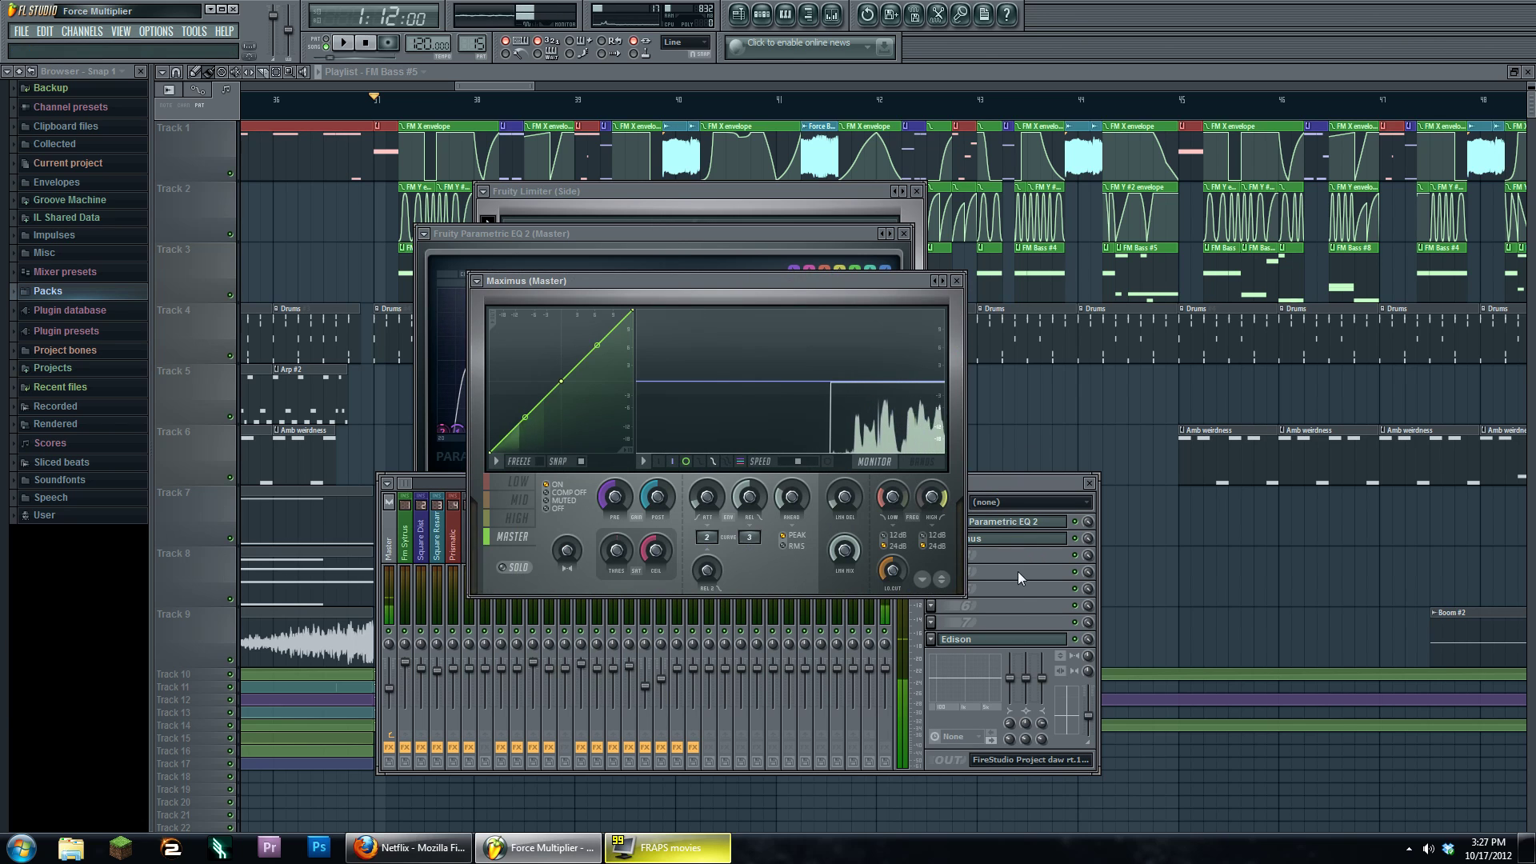
{"action": "left_click", "coordinate": [520, 499]}
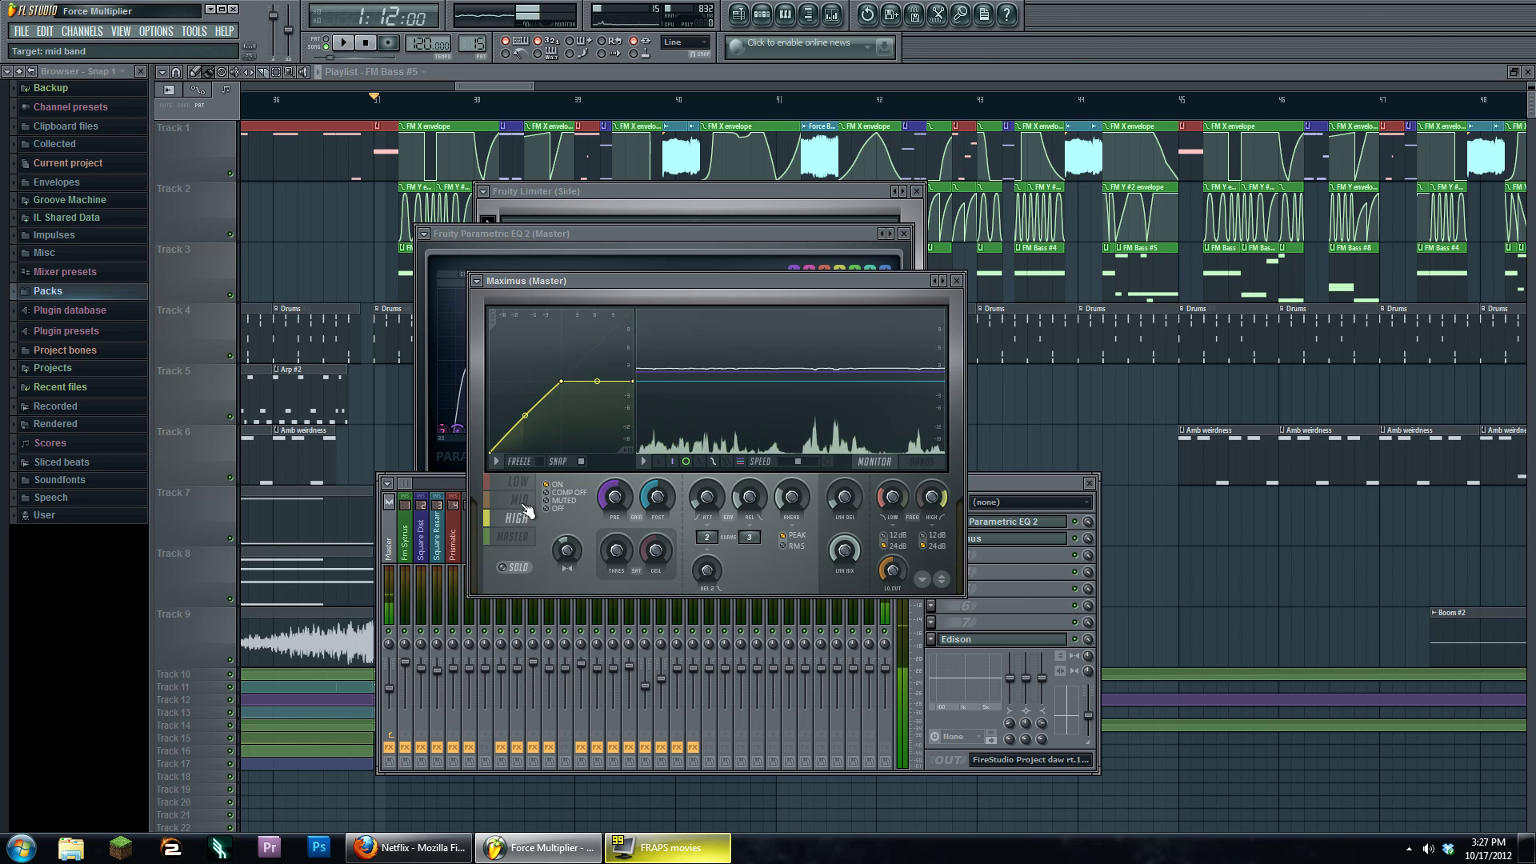
{"action": "left_click", "coordinate": [522, 519]}
{"action": "left_click", "coordinate": [526, 481]}
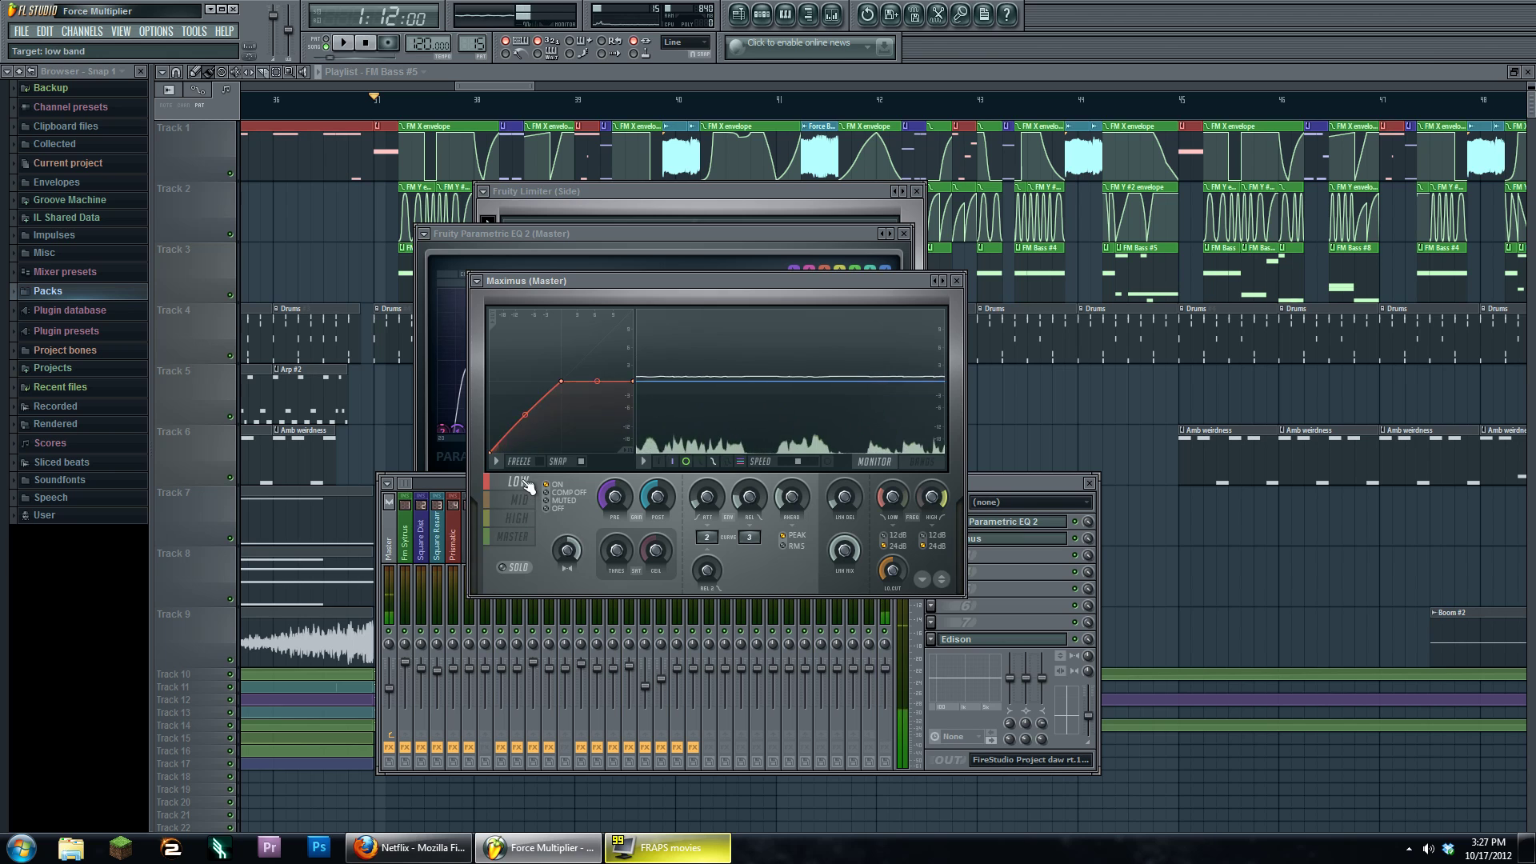
{"action": "left_click", "coordinate": [528, 541]}
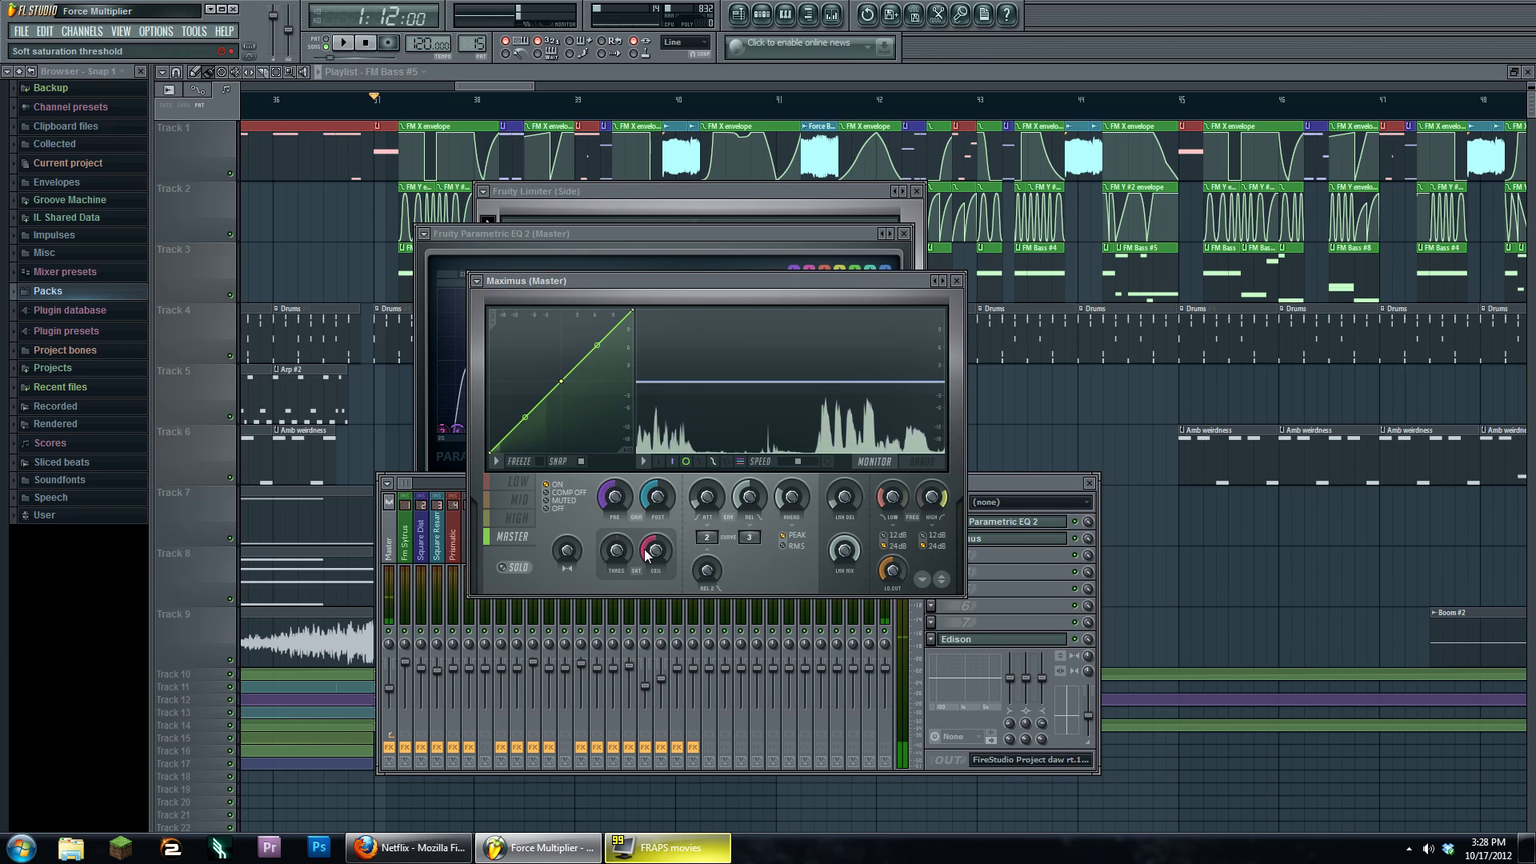
Flatten the upper end of the Master Maximus master-band curve into a limiting ceiling and play the song to hear it before stopping.
{"action": "left_click", "coordinate": [345, 43]}
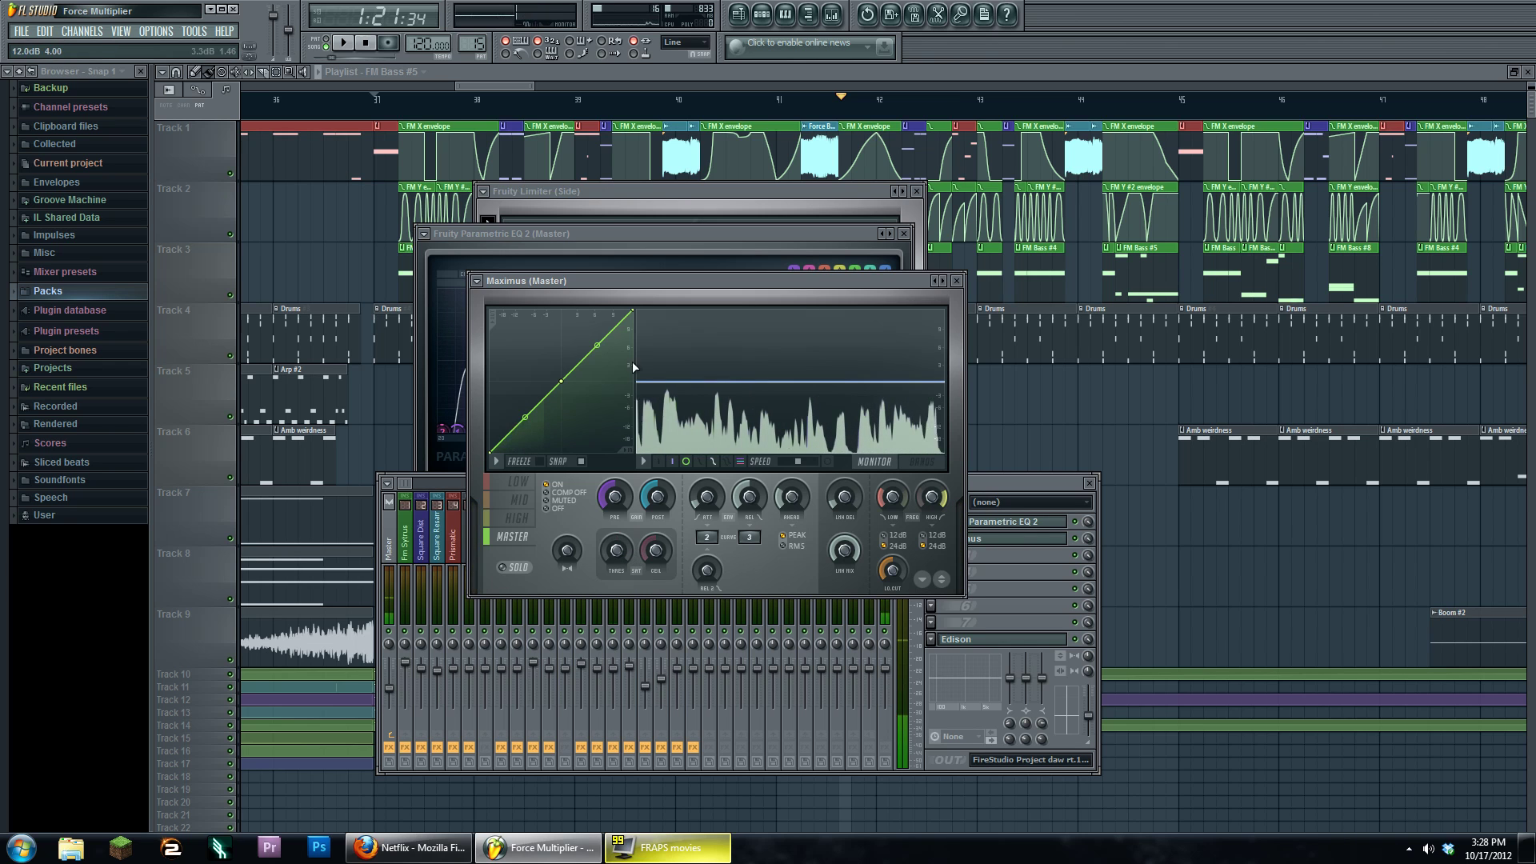
{"action": "left_click_drag", "start_coordinate": [633, 312], "coordinate": [648, 383]}
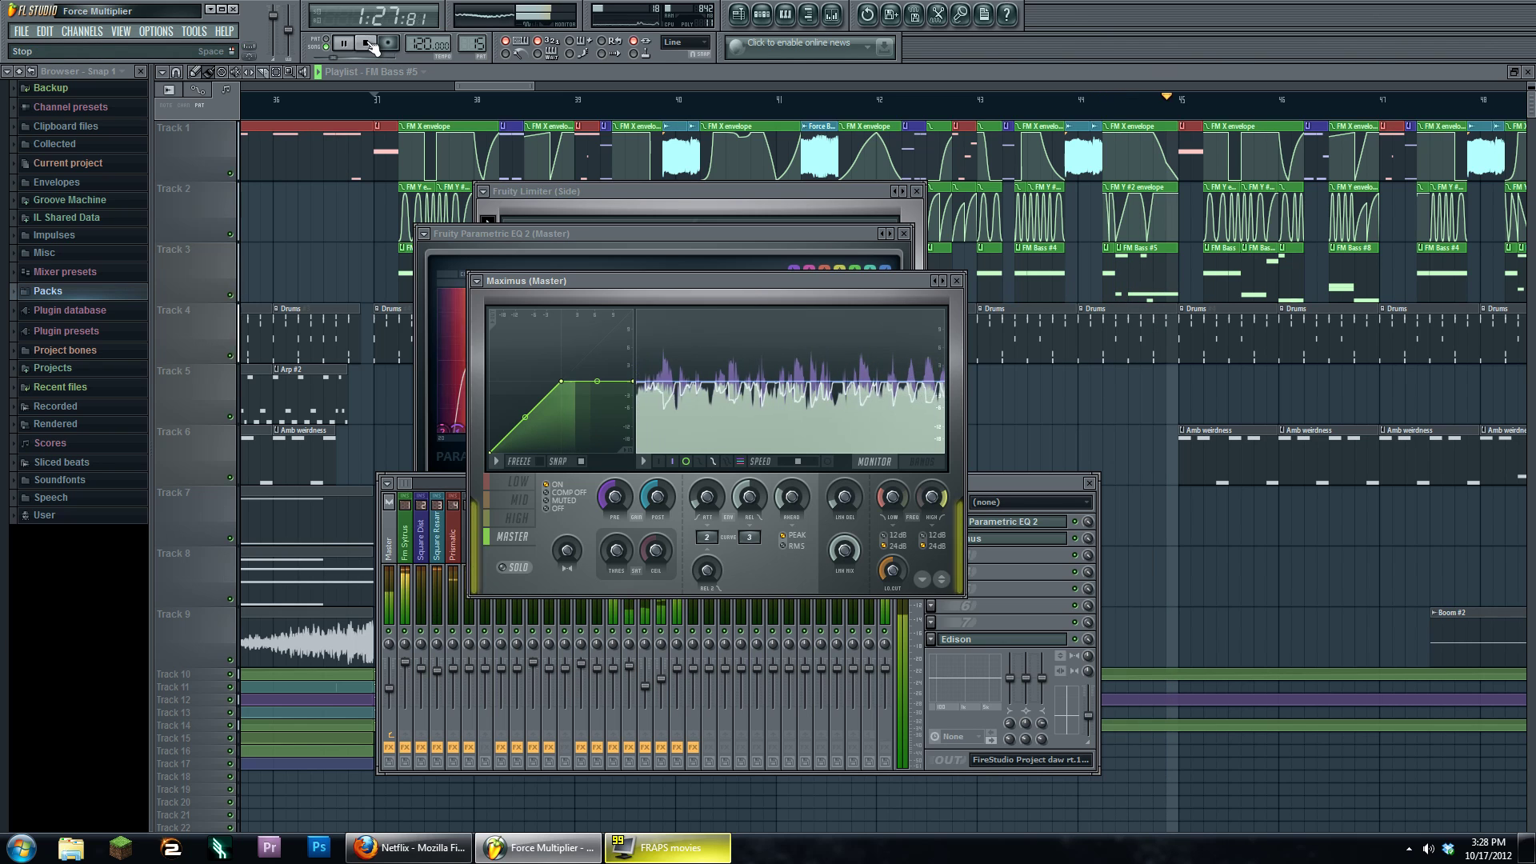
{"action": "left_click", "coordinate": [368, 44]}
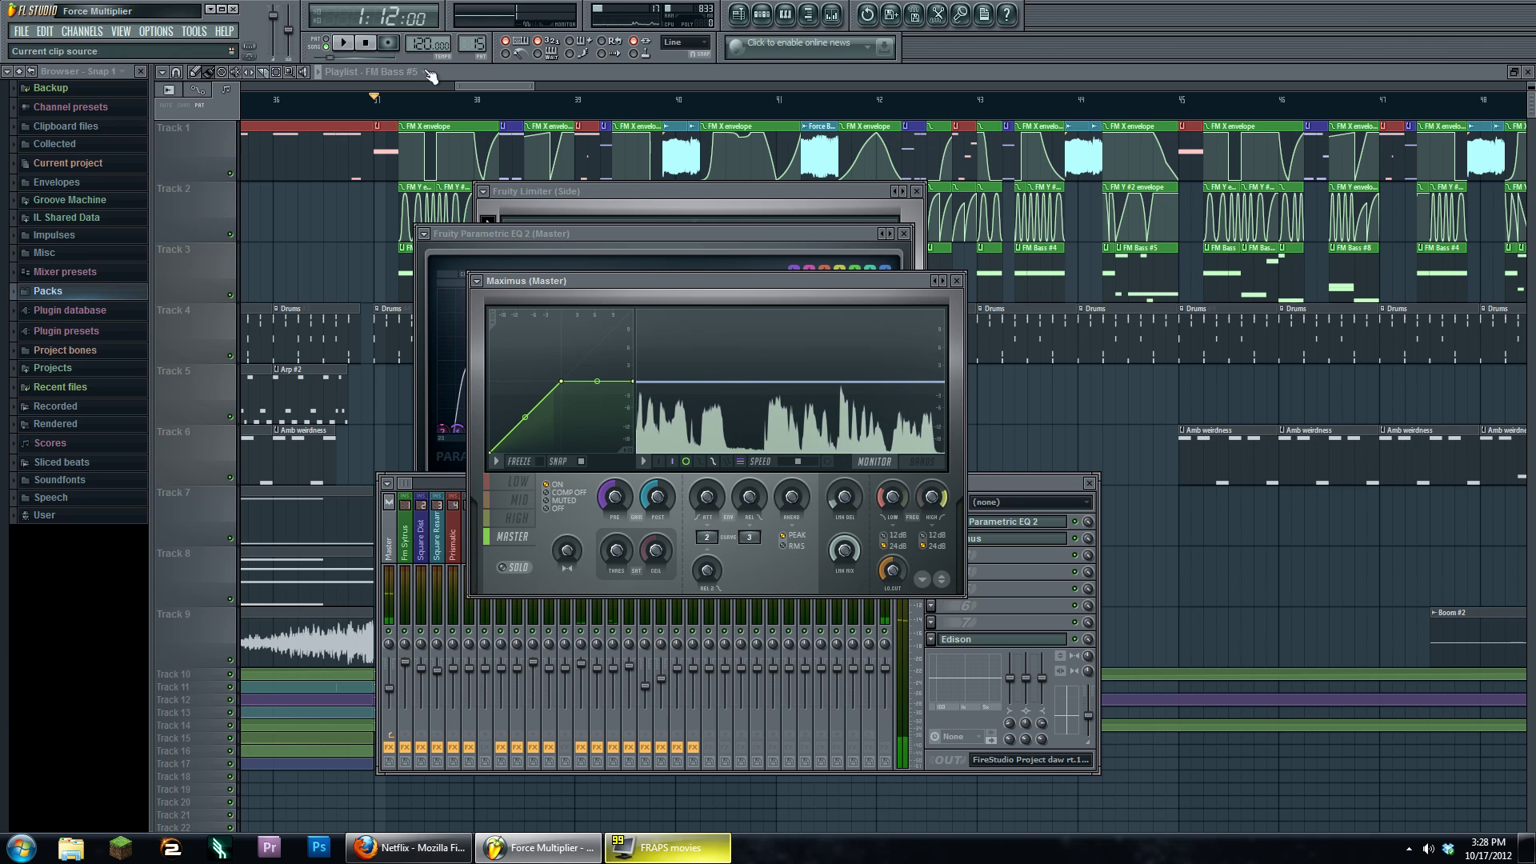
Play the song through the Master Maximus to view its limiting, stop it, and straighten the master-band curve back into a diagonal.
{"action": "left_click", "coordinate": [343, 43]}
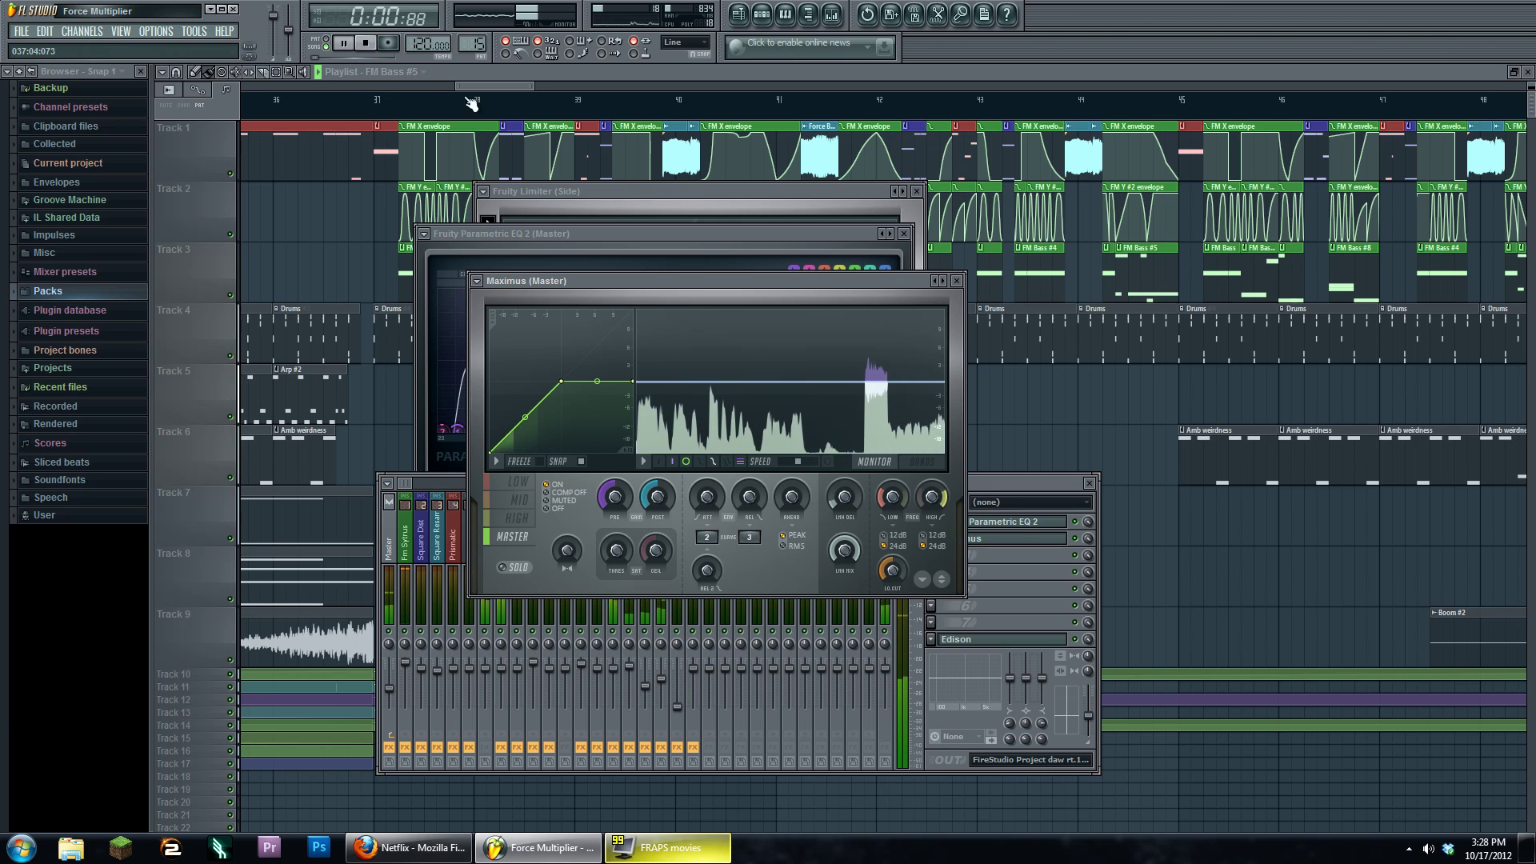
{"action": "key", "text": "F12"}
{"action": "key", "text": "F9"}
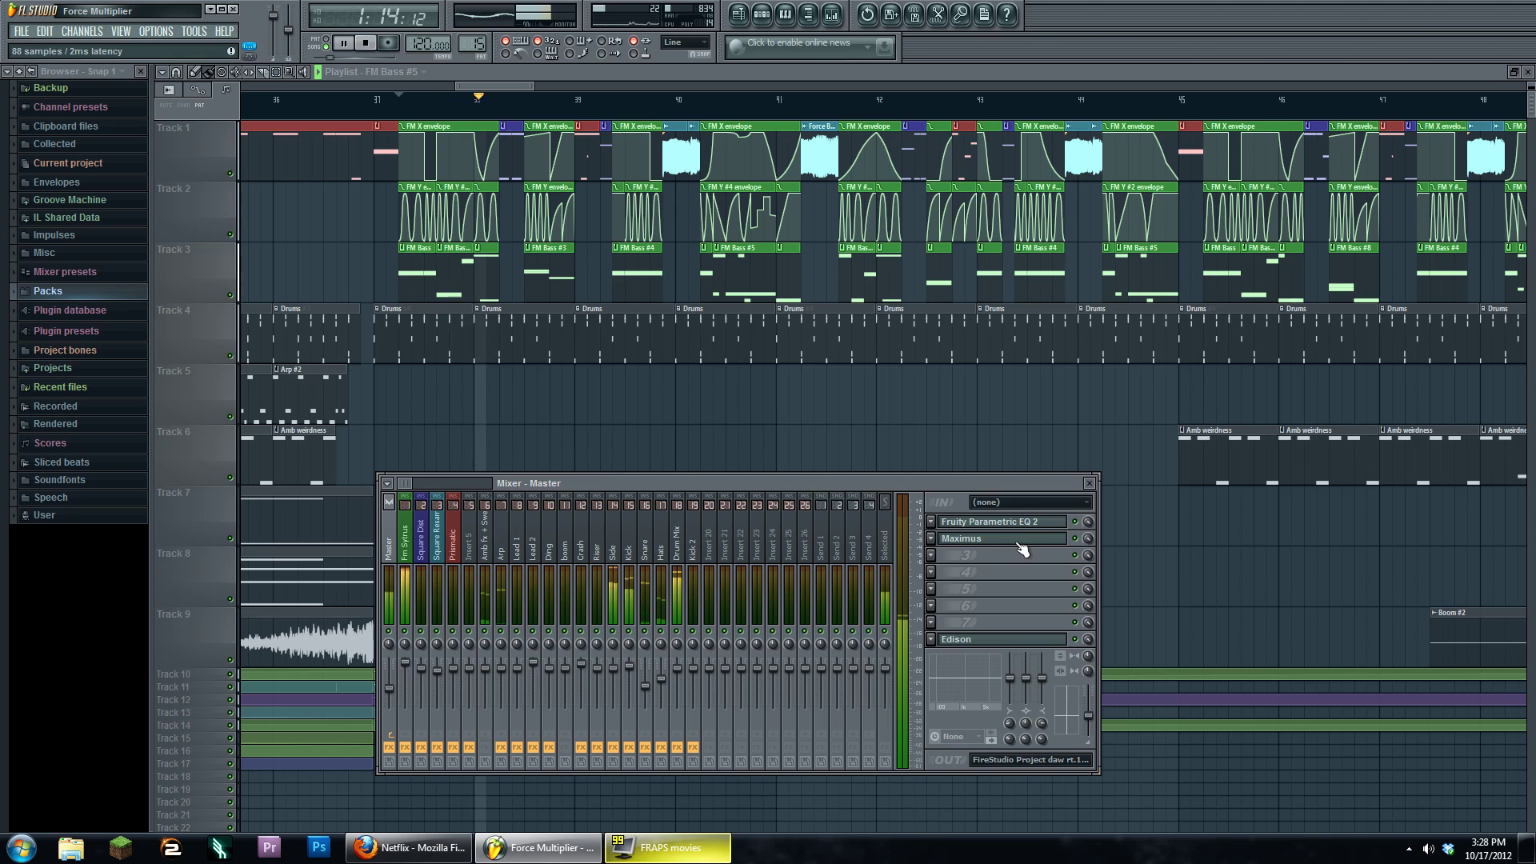
{"action": "left_click", "coordinate": [1021, 539]}
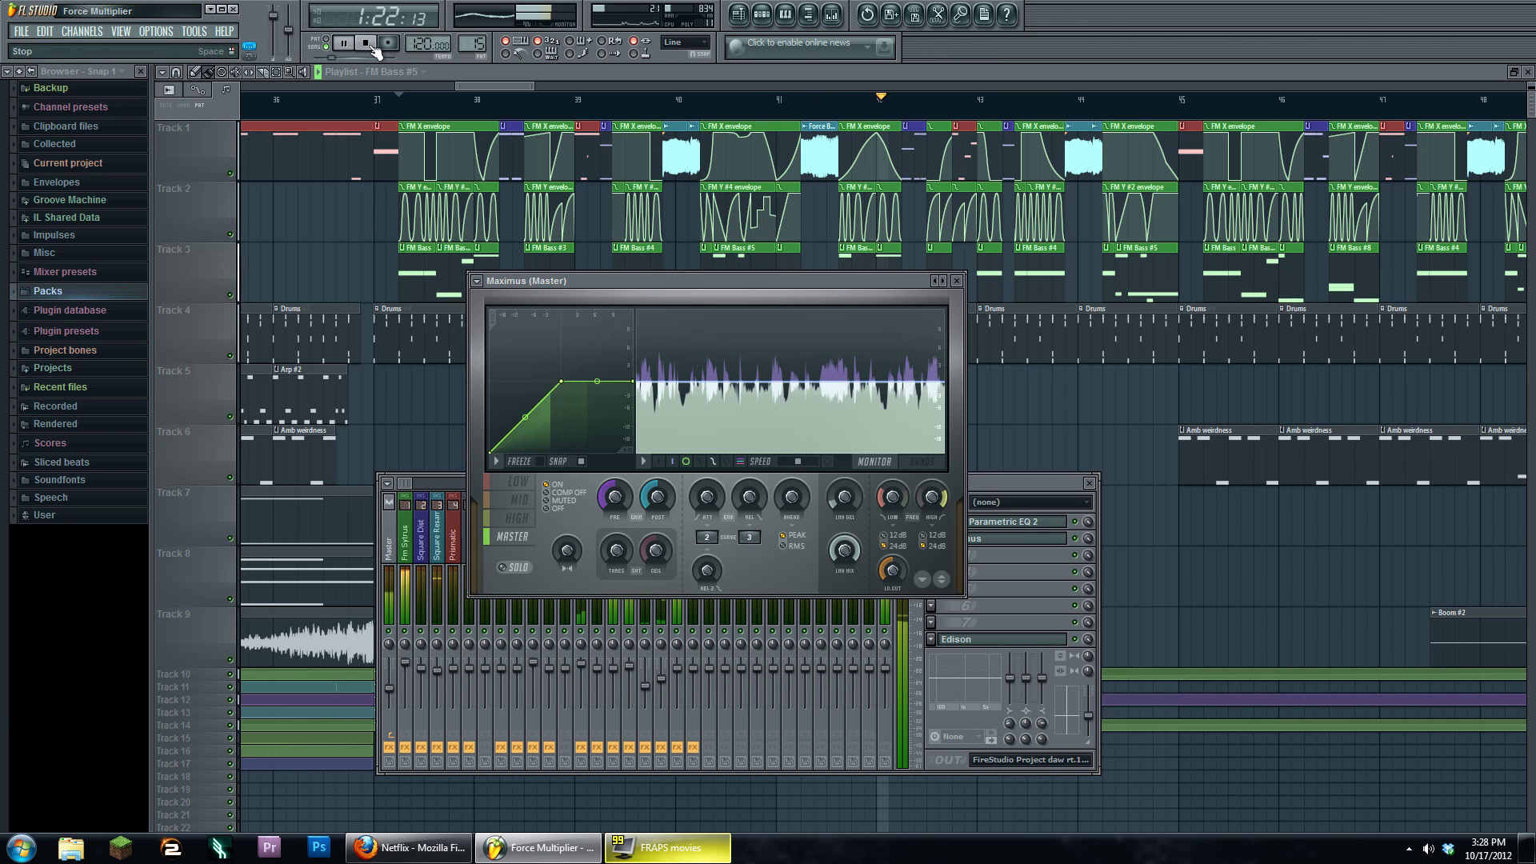
{"action": "key", "text": "space"}
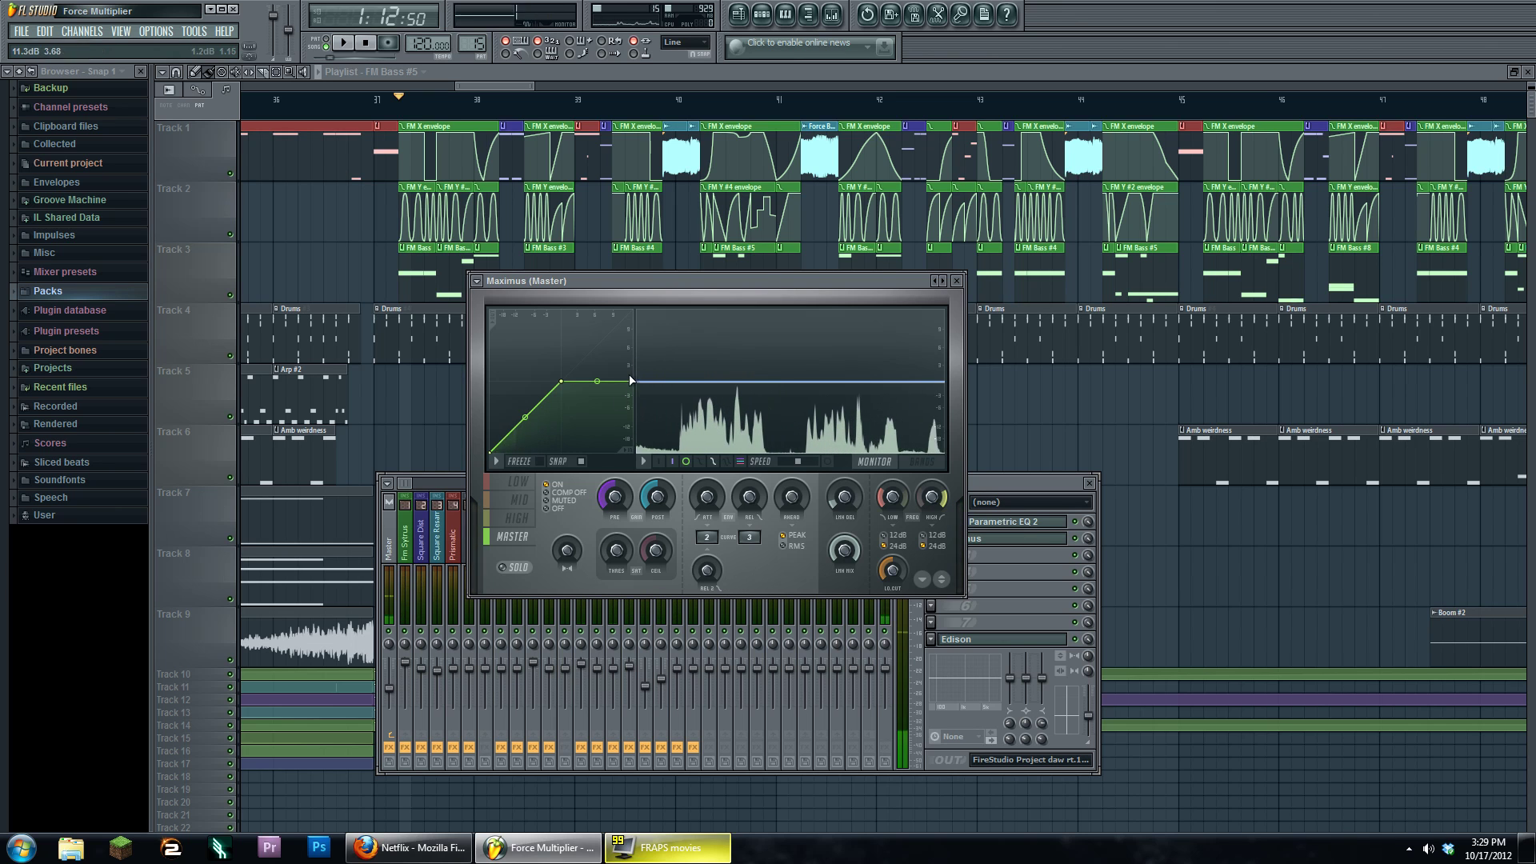
{"action": "left_click_drag", "start_coordinate": [632, 382], "coordinate": [638, 310]}
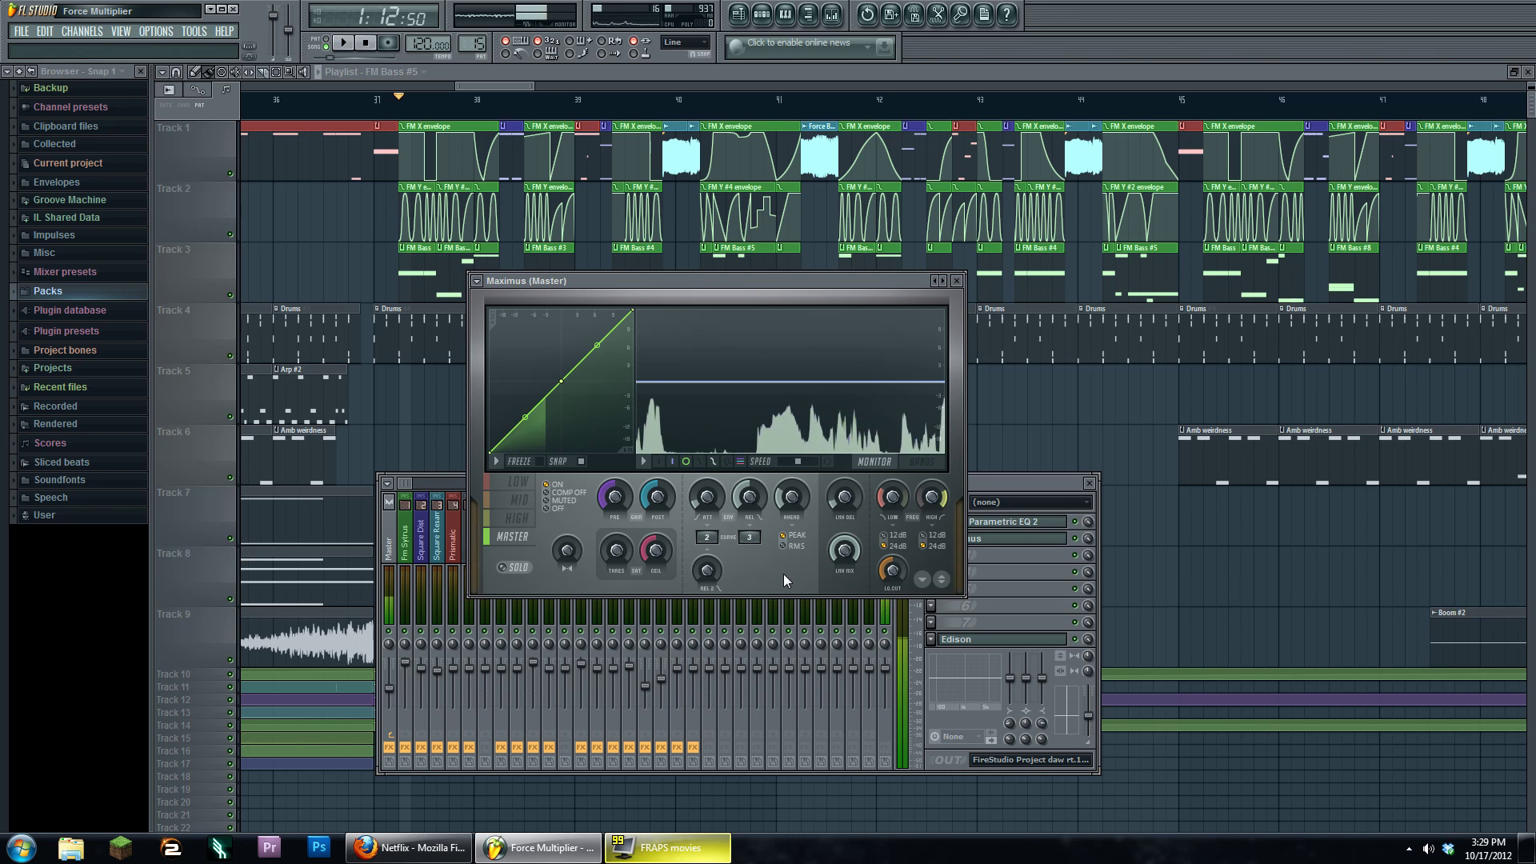
Inspect the low, mid and high bands of the Master Maximus, playing the song briefly for the mid and high bands.
{"action": "left_click", "coordinate": [519, 484]}
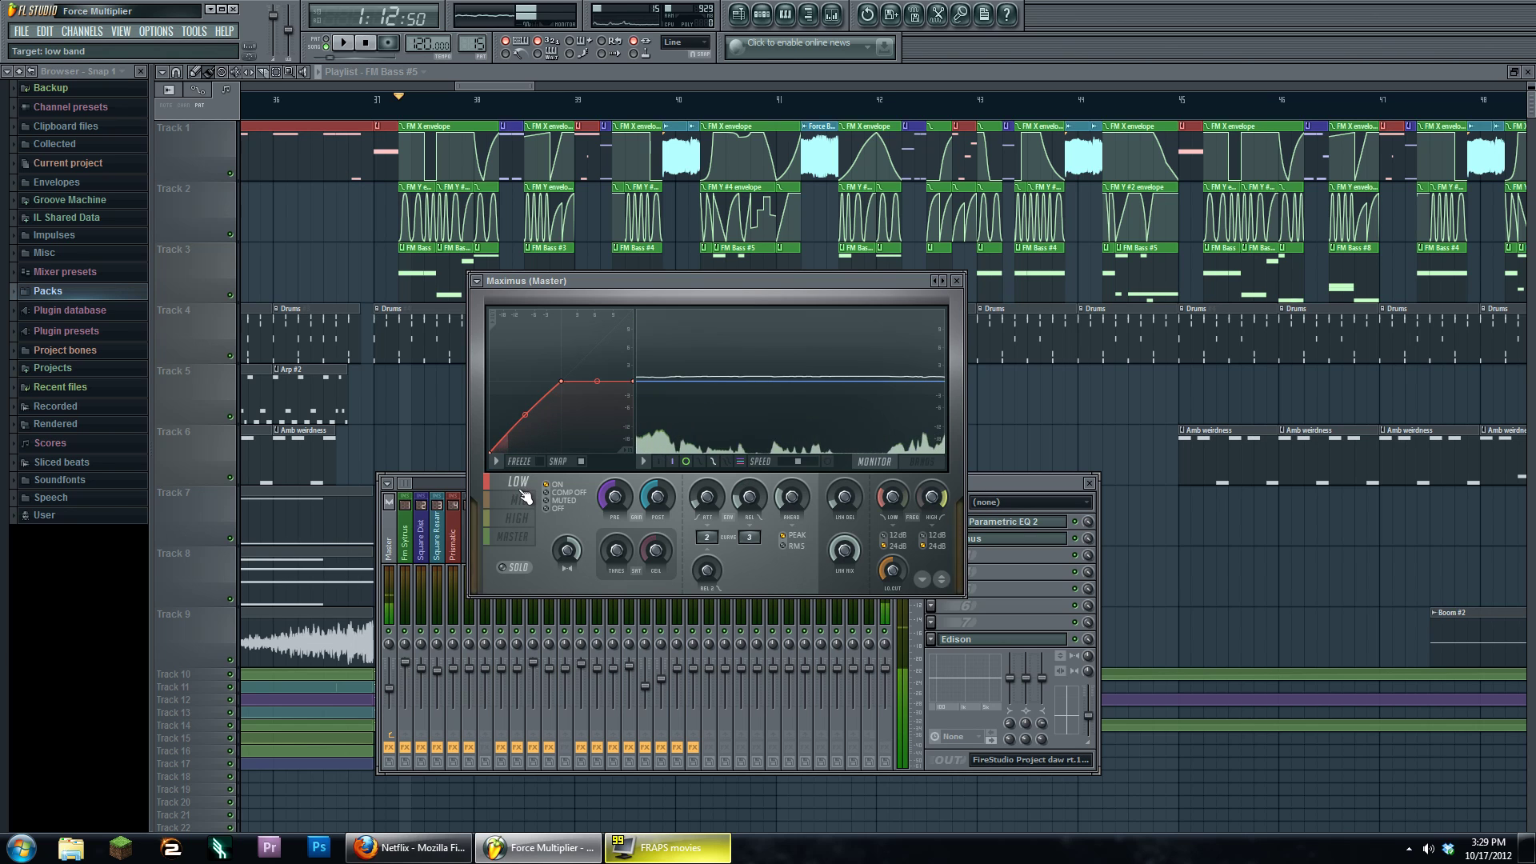
{"action": "left_click", "coordinate": [520, 500]}
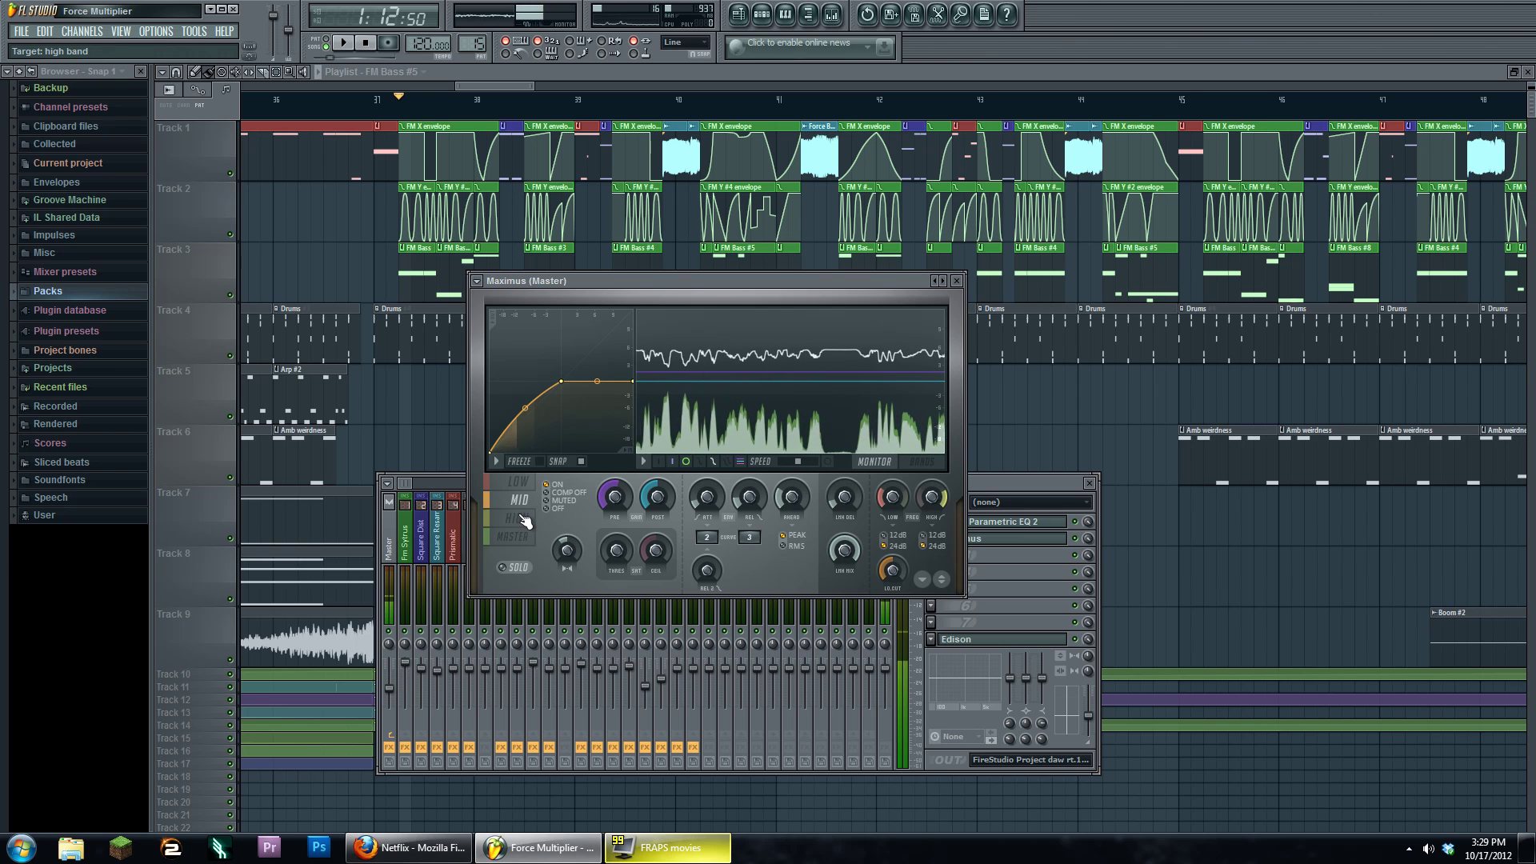
{"action": "left_click", "coordinate": [347, 48]}
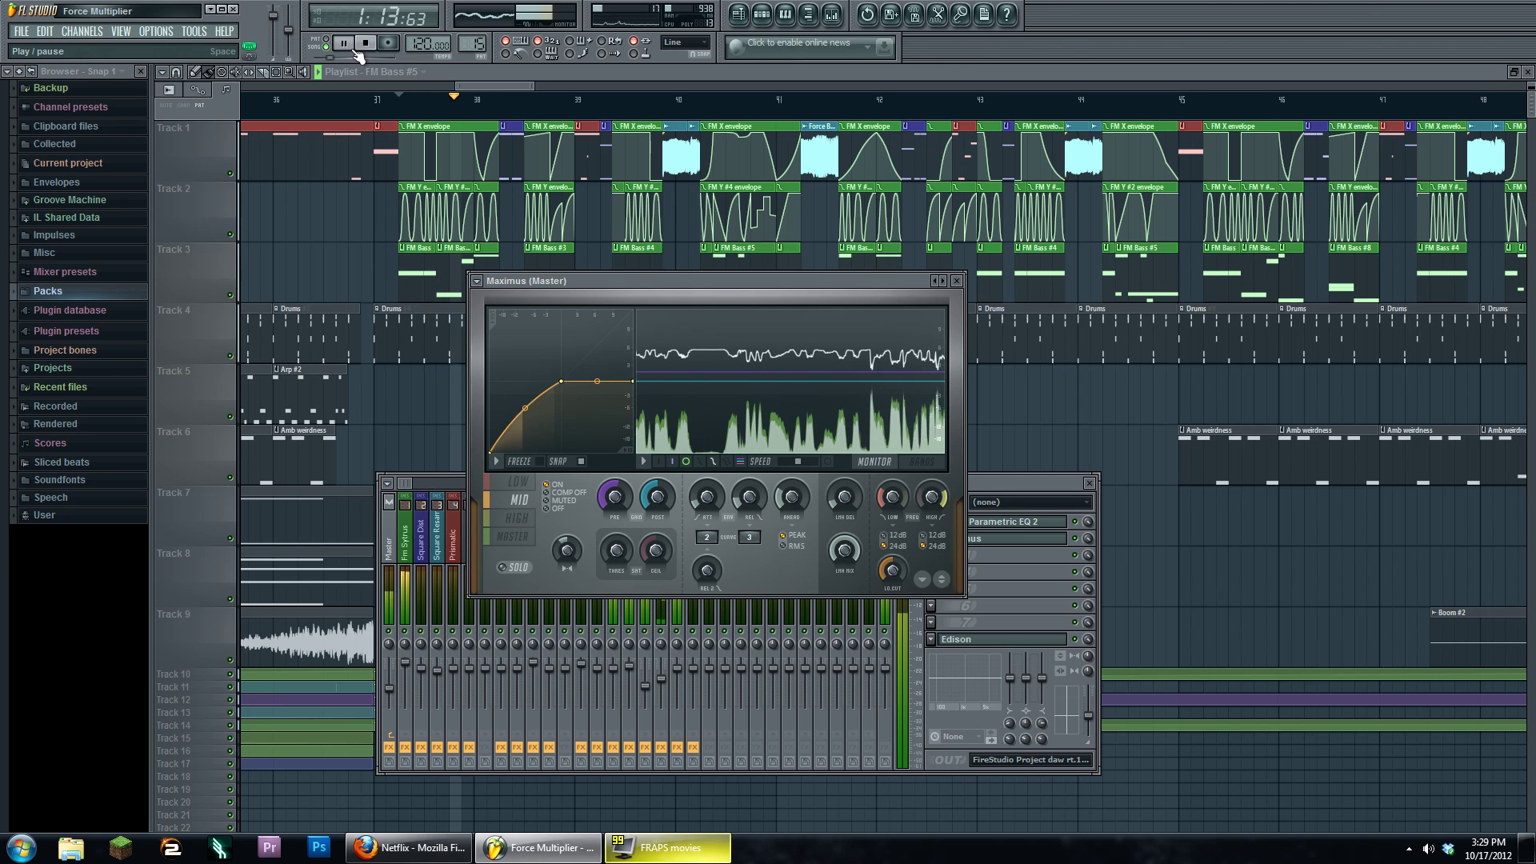
{"action": "left_click", "coordinate": [366, 47]}
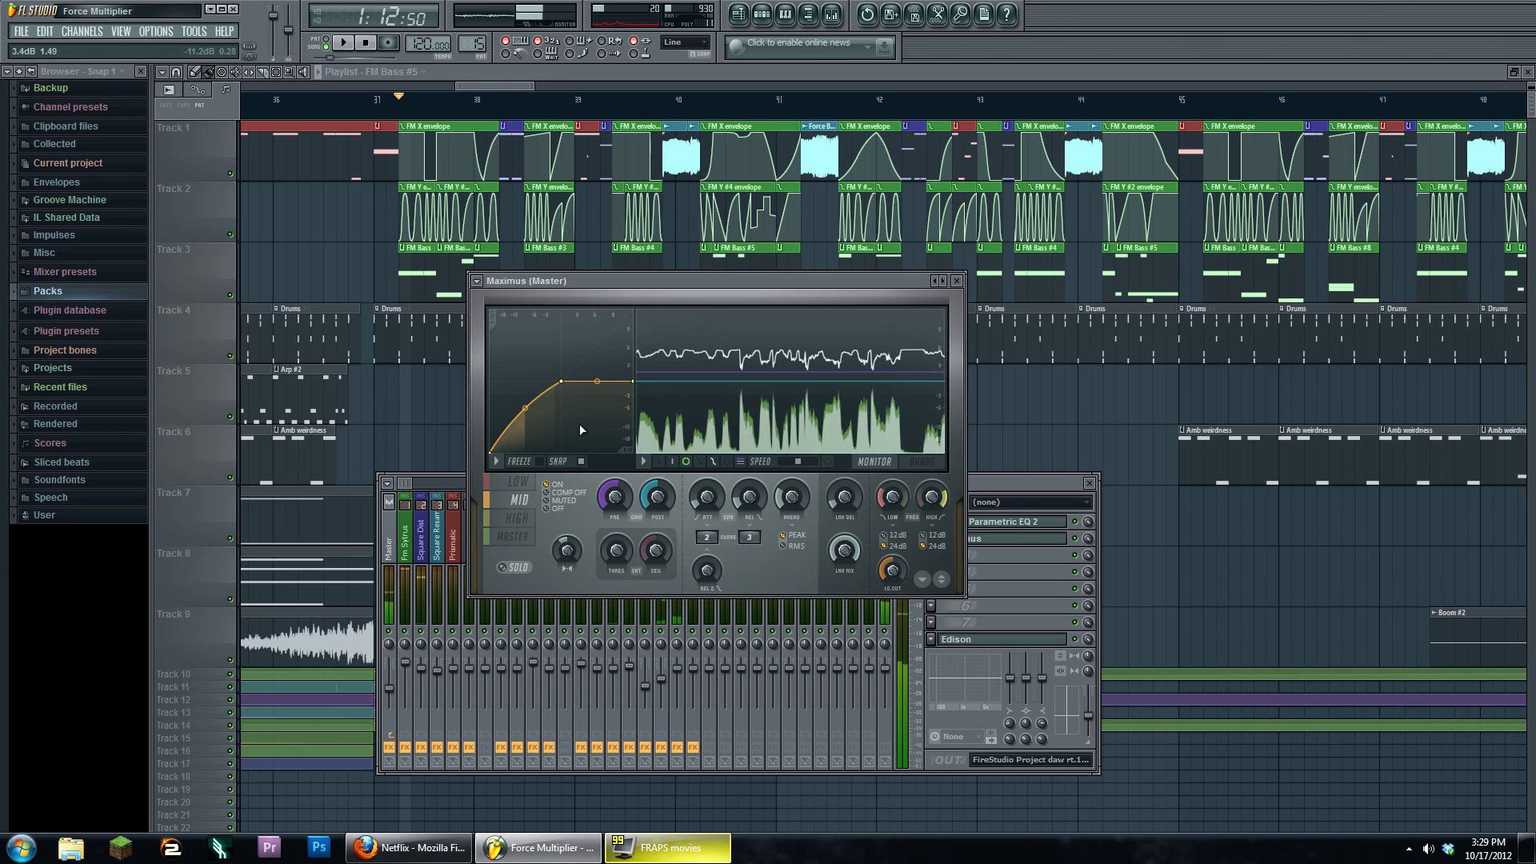
{"action": "left_click", "coordinate": [516, 517]}
{"action": "left_click", "coordinate": [355, 46]}
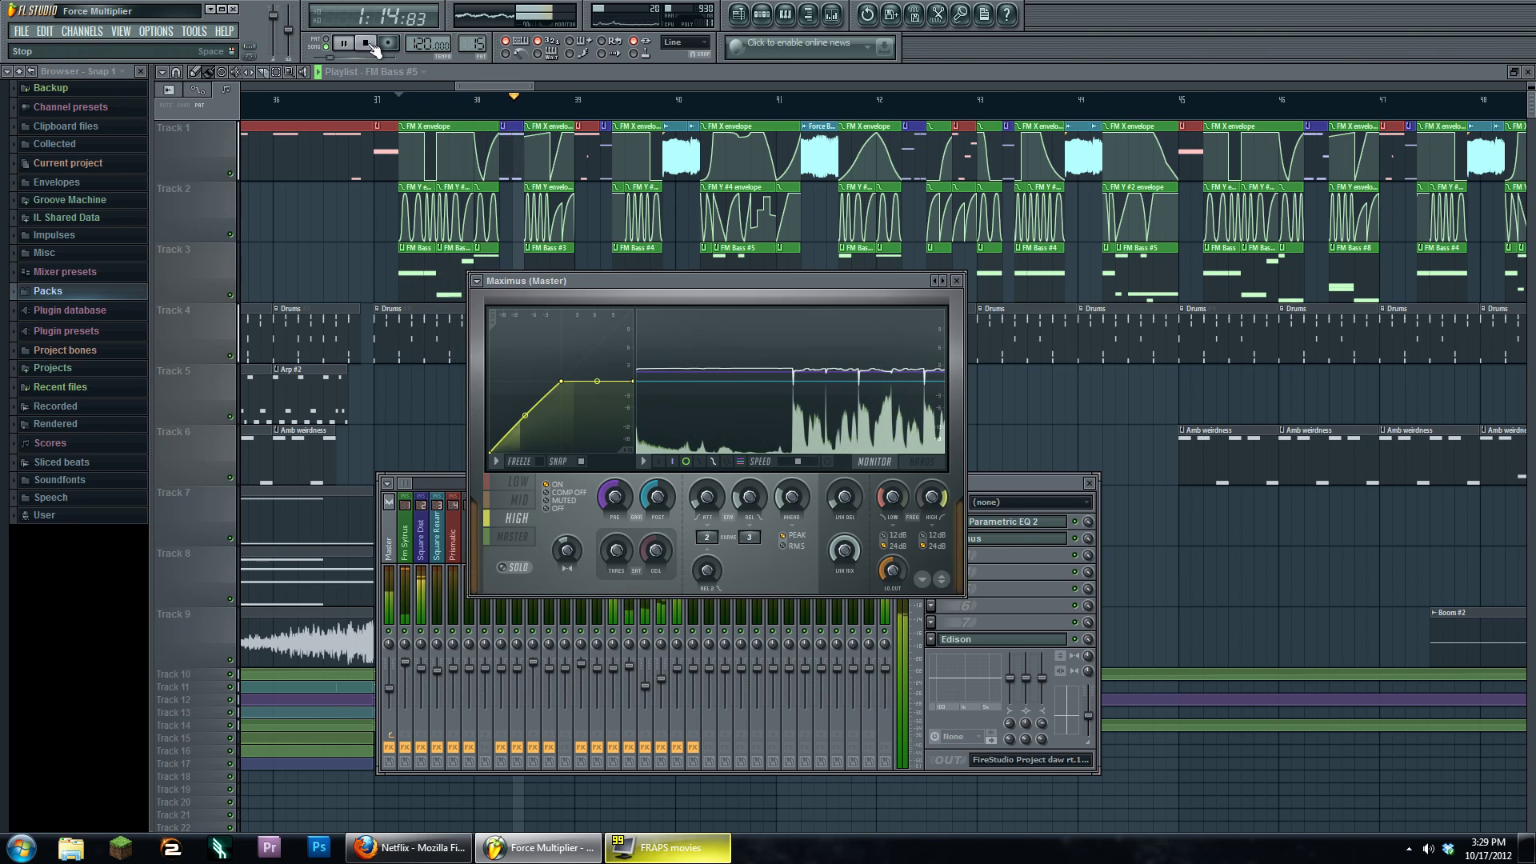
{"action": "key", "text": "space"}
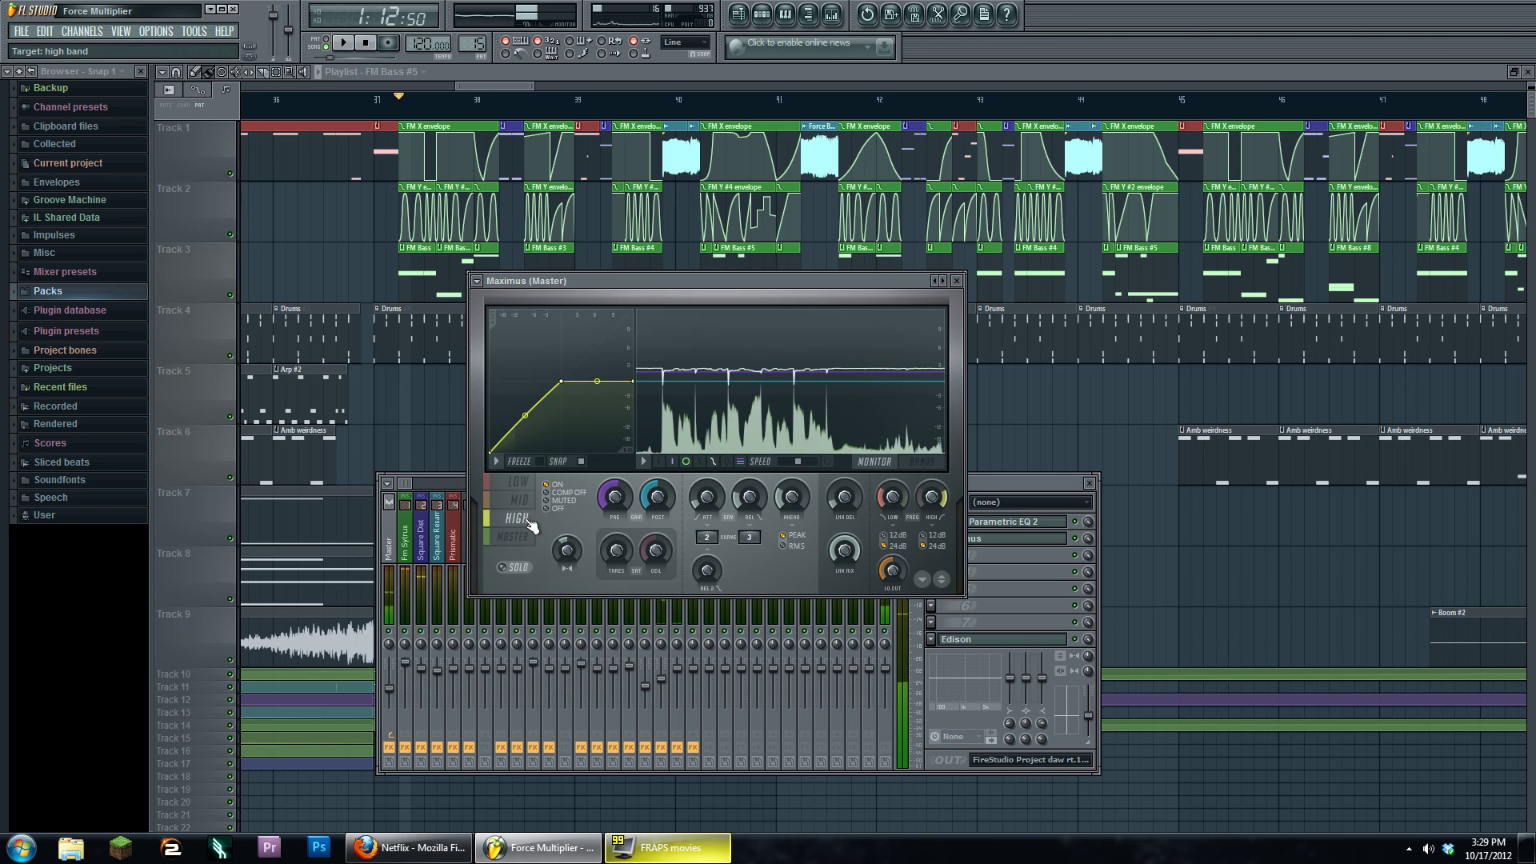
Show Maximus's frequency bands, audition the high band soloed, and return to the master band in the monitor view.
{"action": "left_click", "coordinate": [928, 469]}
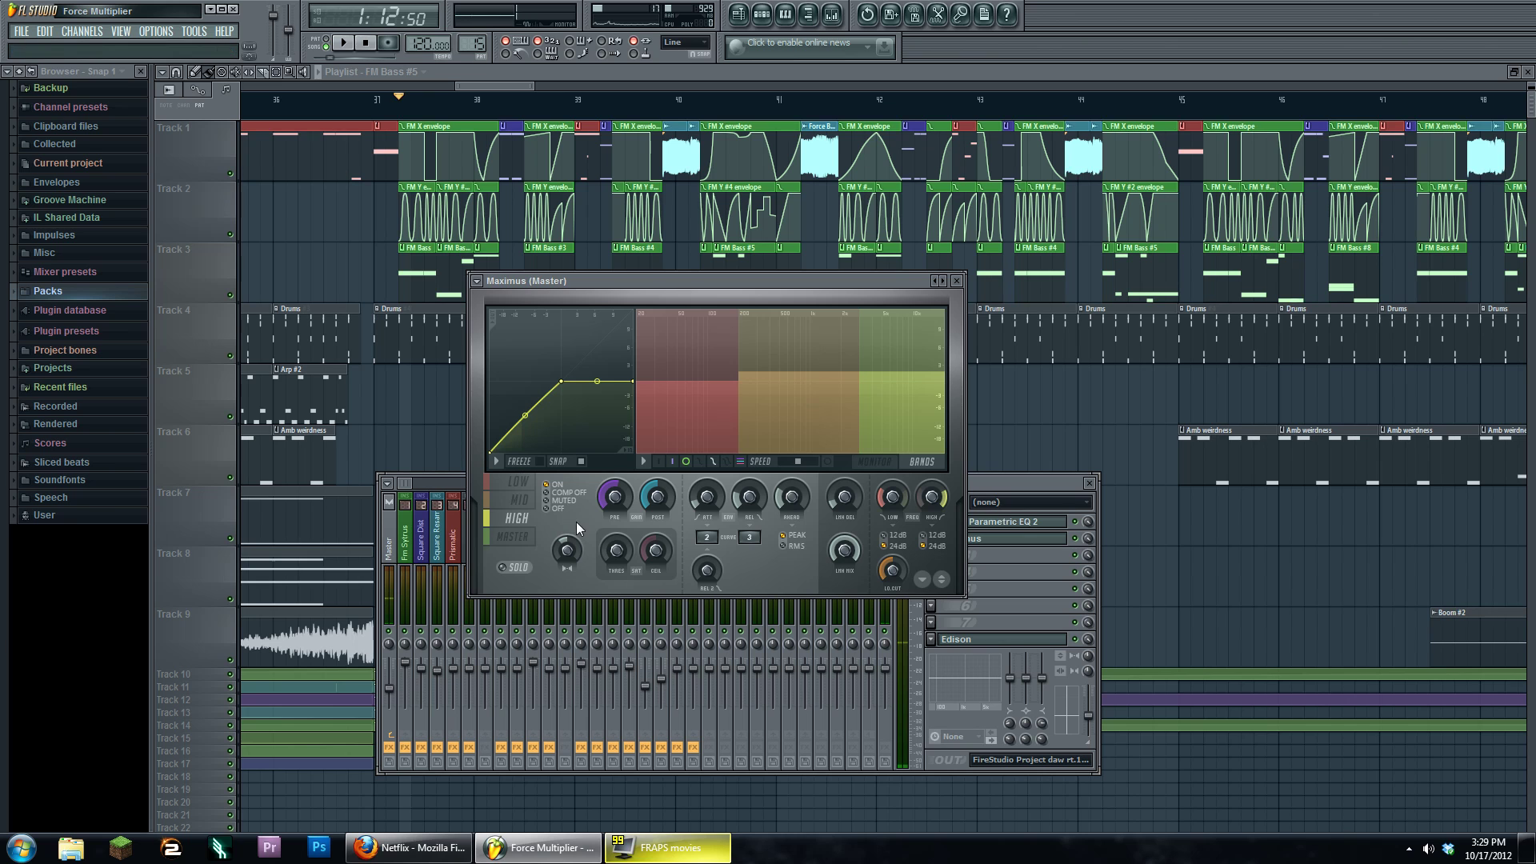
{"action": "left_click", "coordinate": [515, 567]}
{"action": "left_click", "coordinate": [343, 43]}
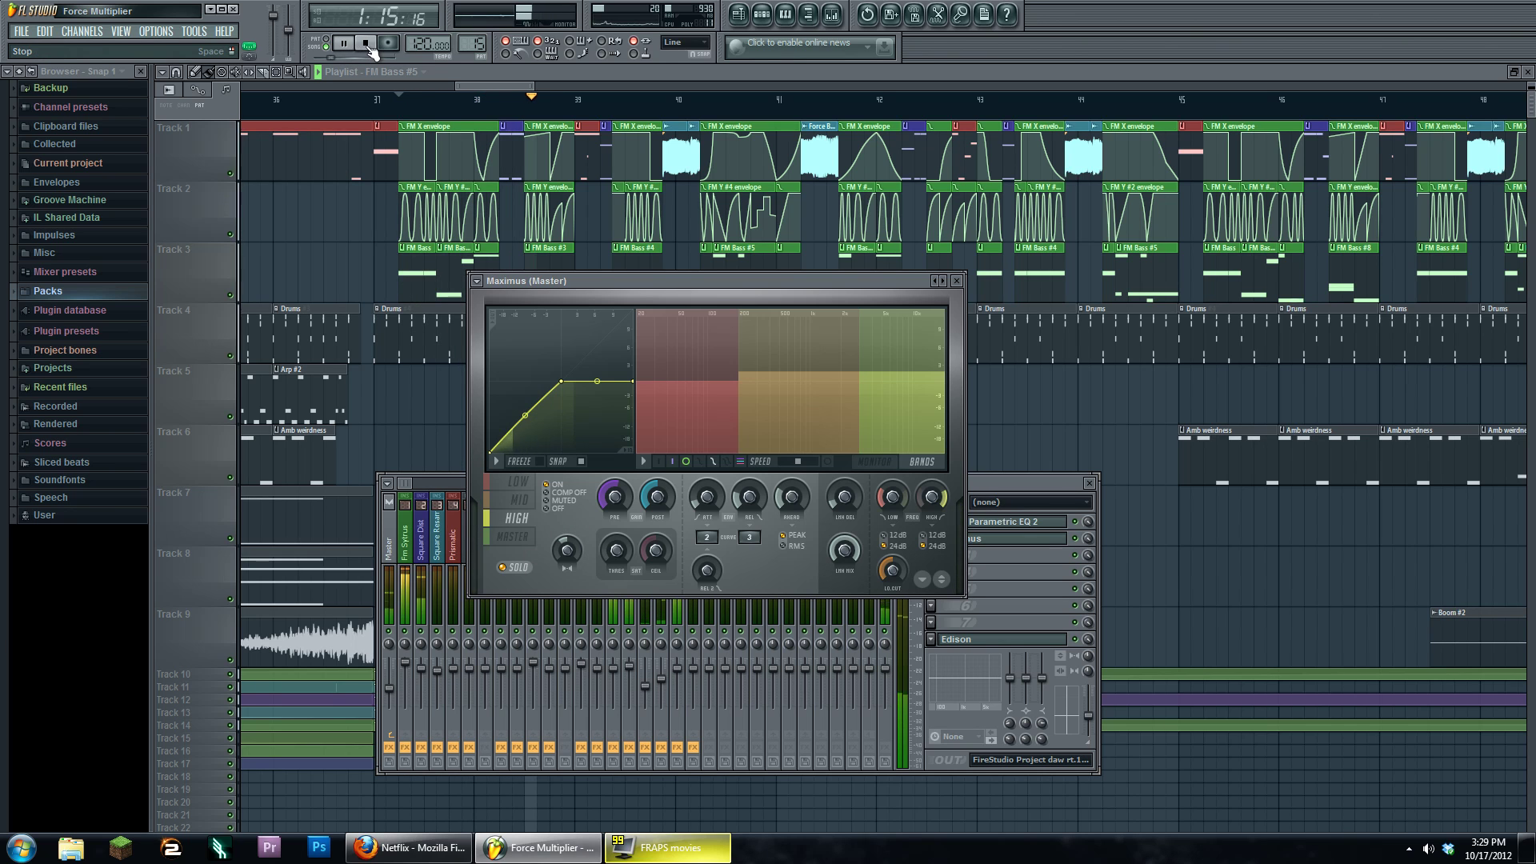
{"action": "left_click", "coordinate": [370, 48]}
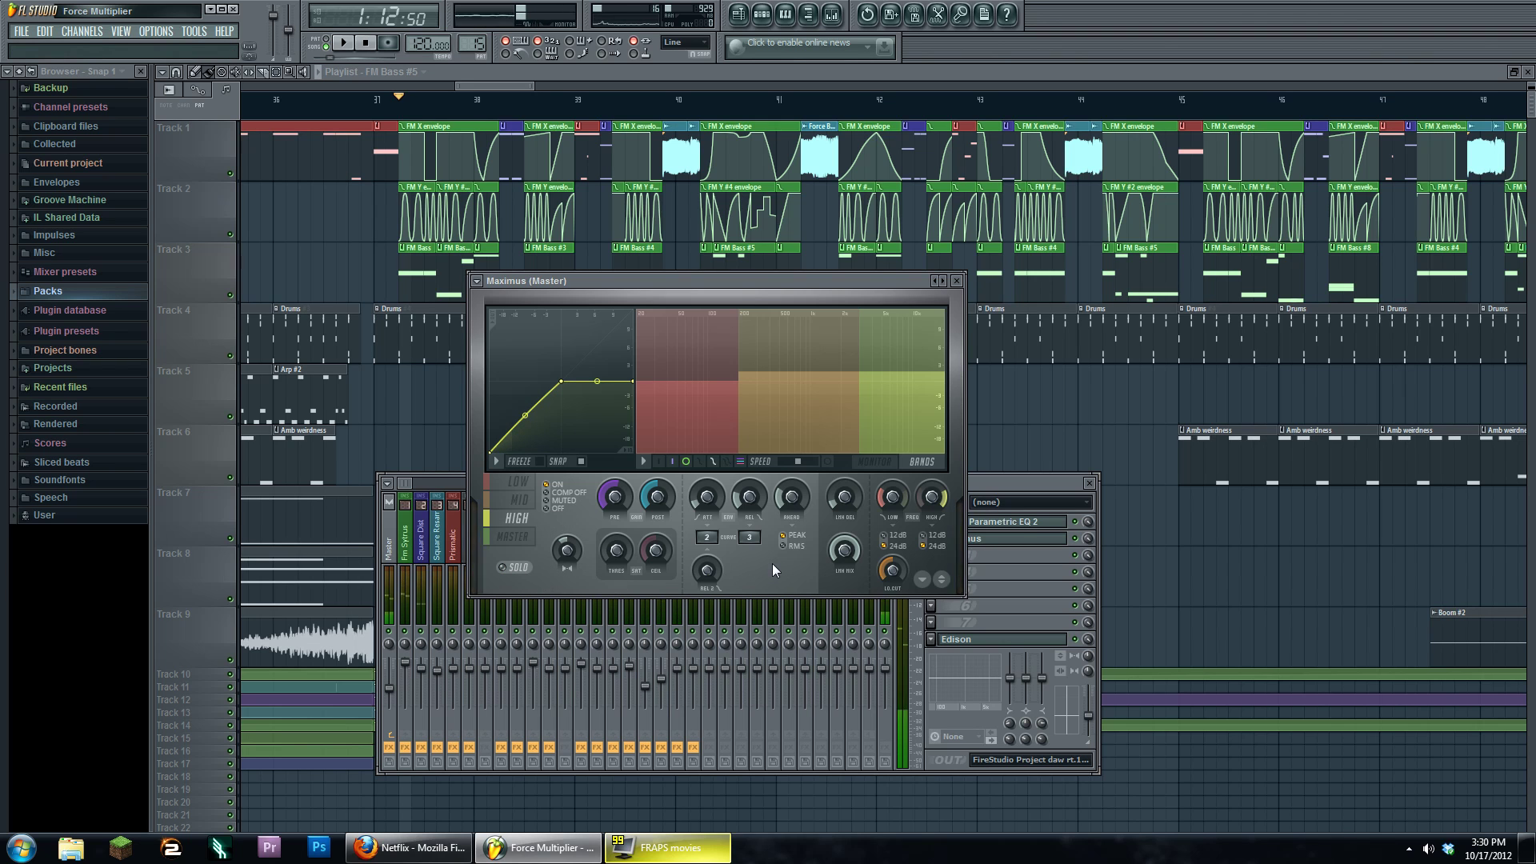
{"action": "left_click", "coordinate": [535, 538]}
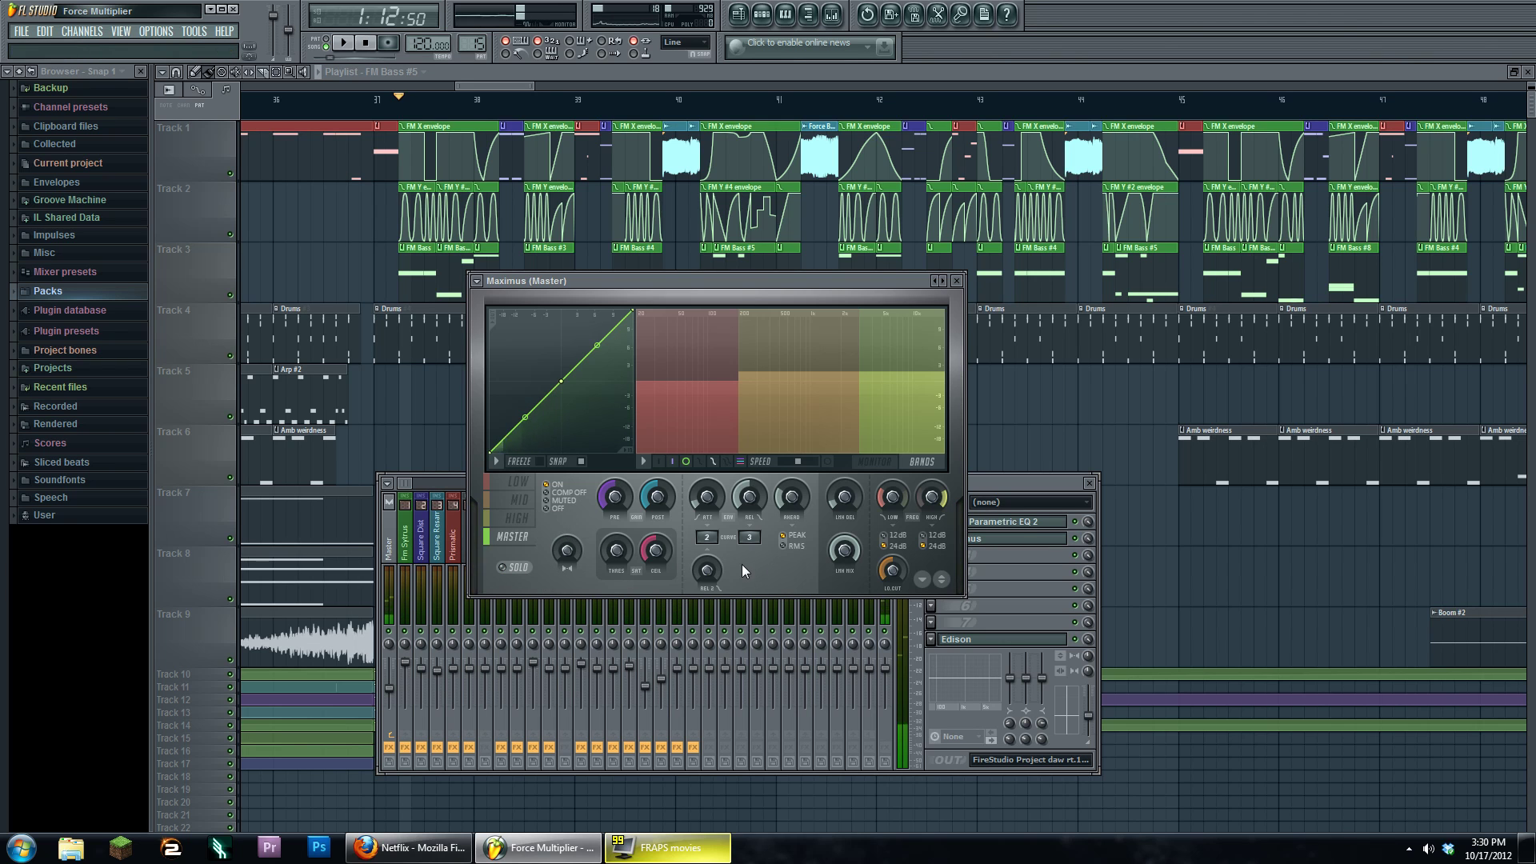
{"action": "left_click", "coordinate": [875, 462]}
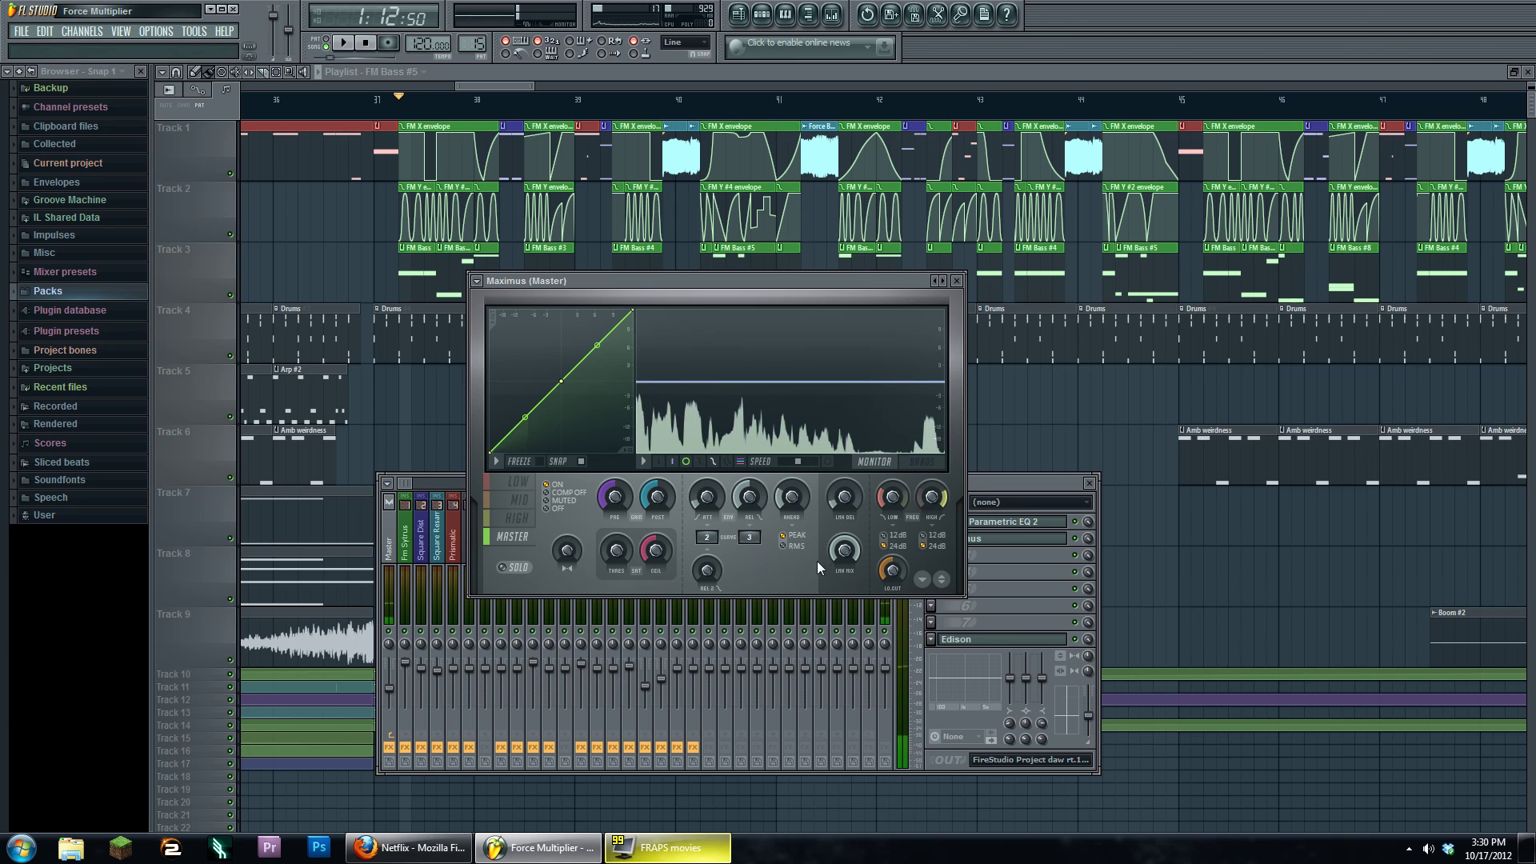
Open the Master track's Fruity Parametric EQ 2 above the mixer and inspect its band 1 low-frequency roll-off.
{"action": "left_click", "coordinate": [1009, 522]}
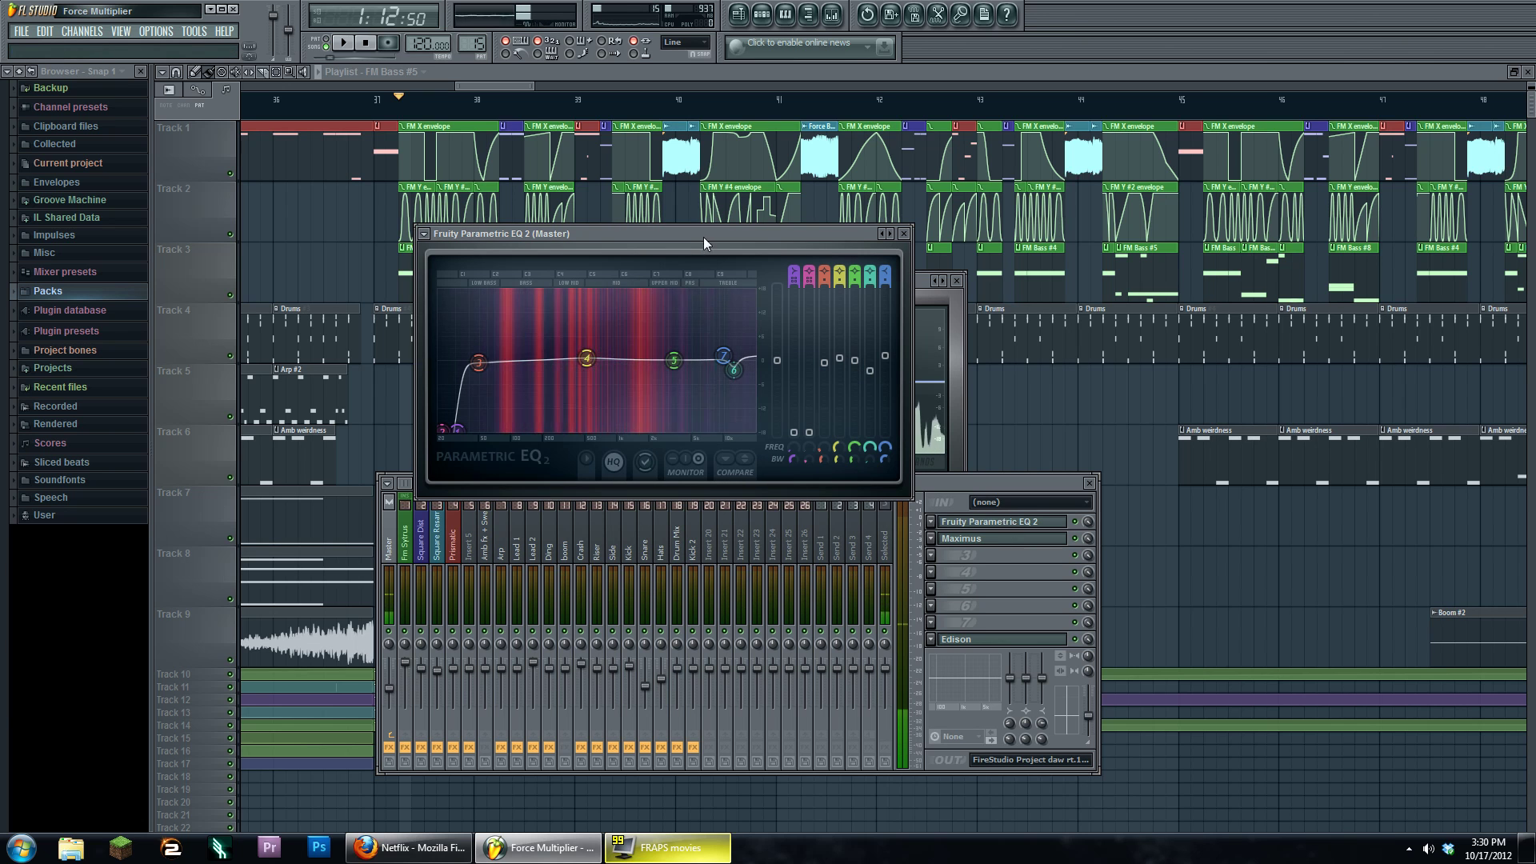
{"action": "left_click_drag", "start_coordinate": [701, 235], "coordinate": [714, 234]}
{"action": "left_click_drag", "start_coordinate": [650, 184], "coordinate": [563, 196]}
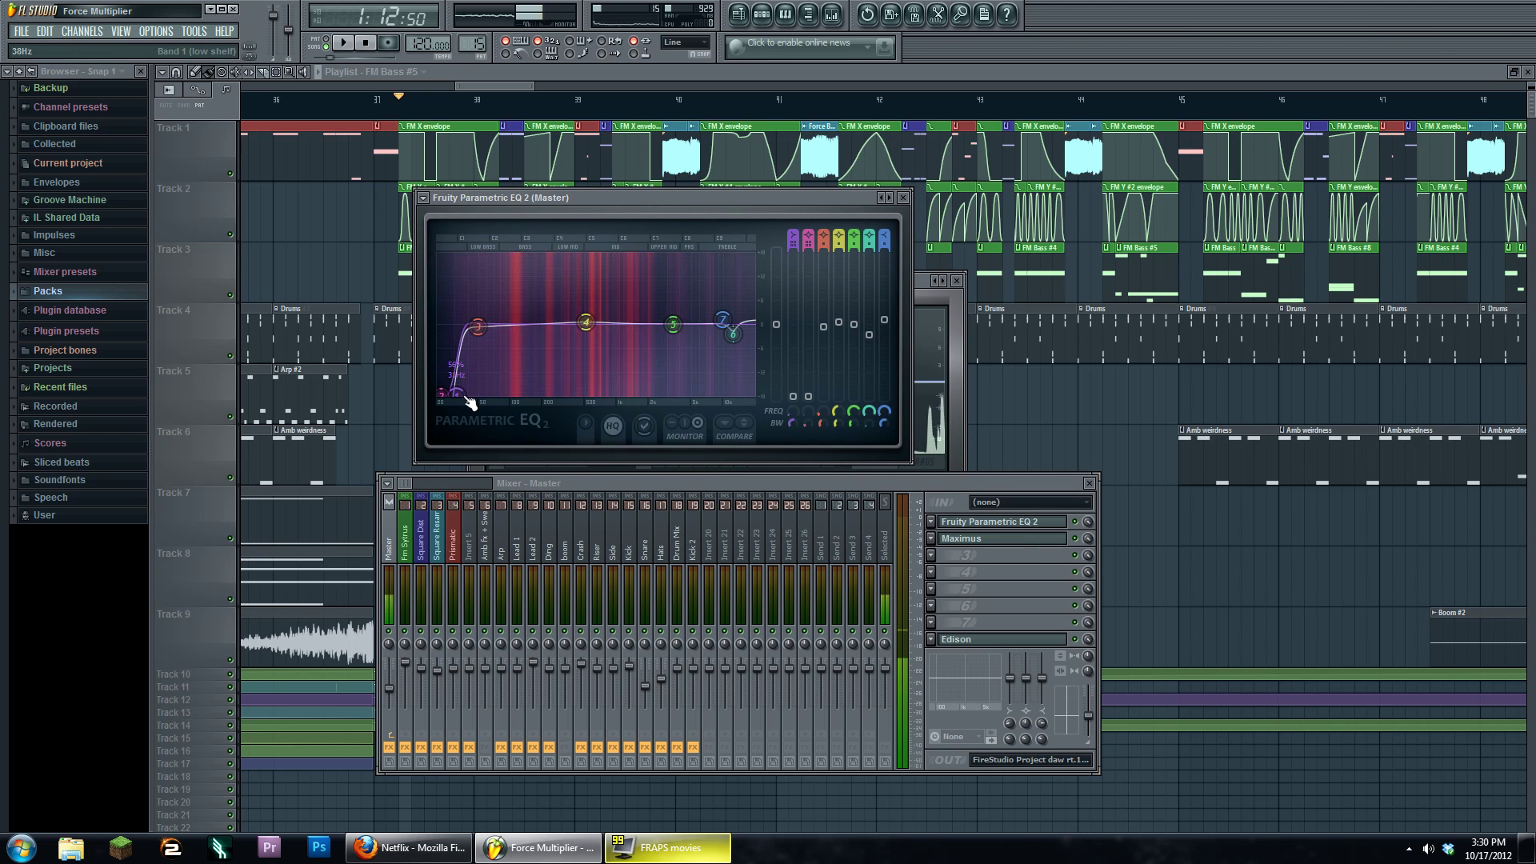
{"action": "scroll", "coordinate": [464, 400], "scroll_direction": "up", "scroll_amount": 2}
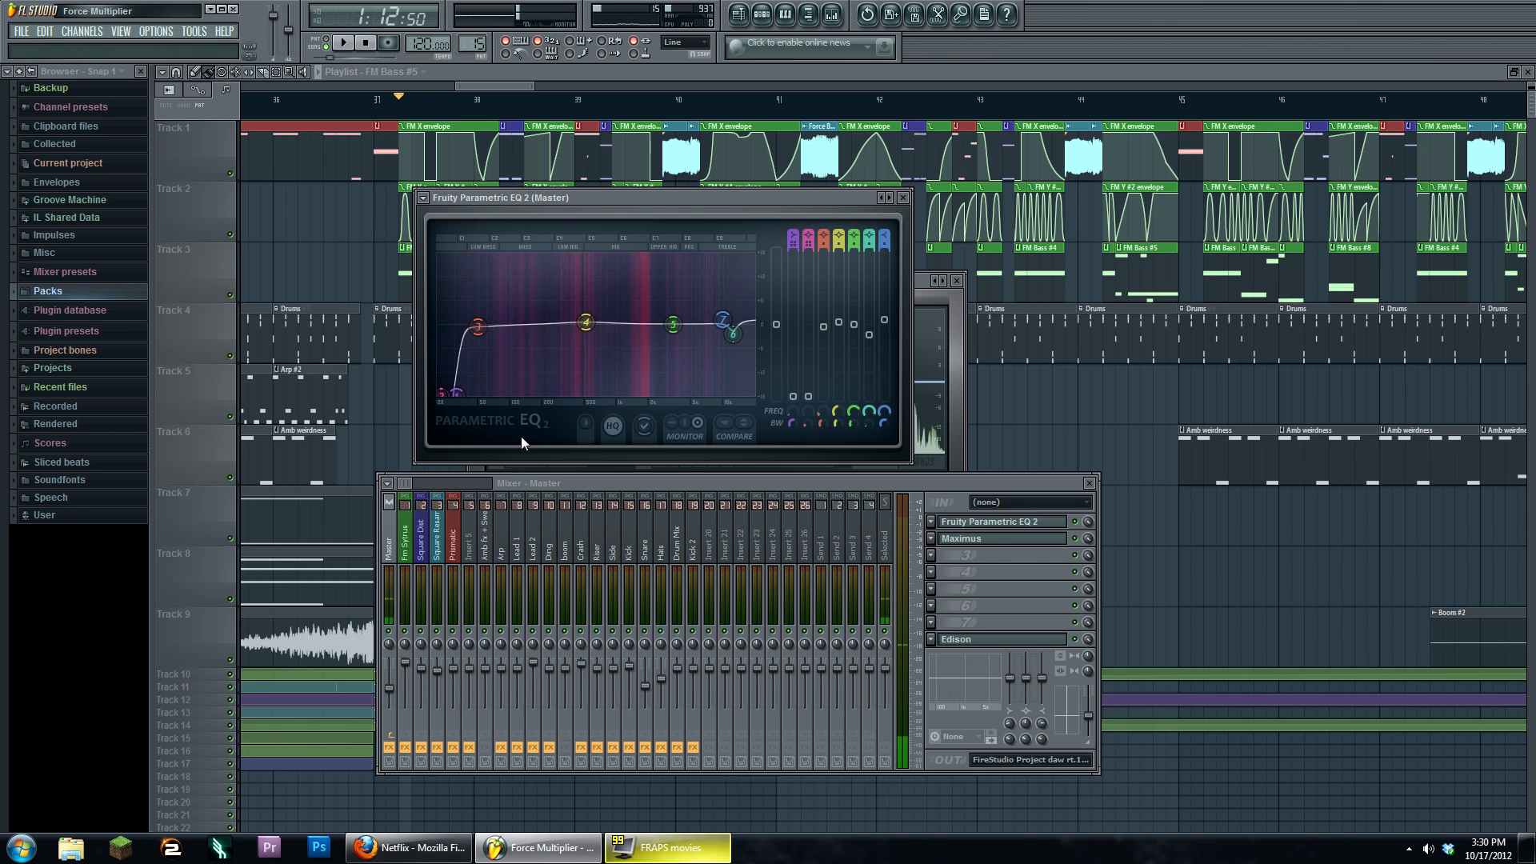
Return to the Master Maximus, review its low, high and master band curves, and bring the mixer to the front.
{"action": "left_click", "coordinate": [918, 285]}
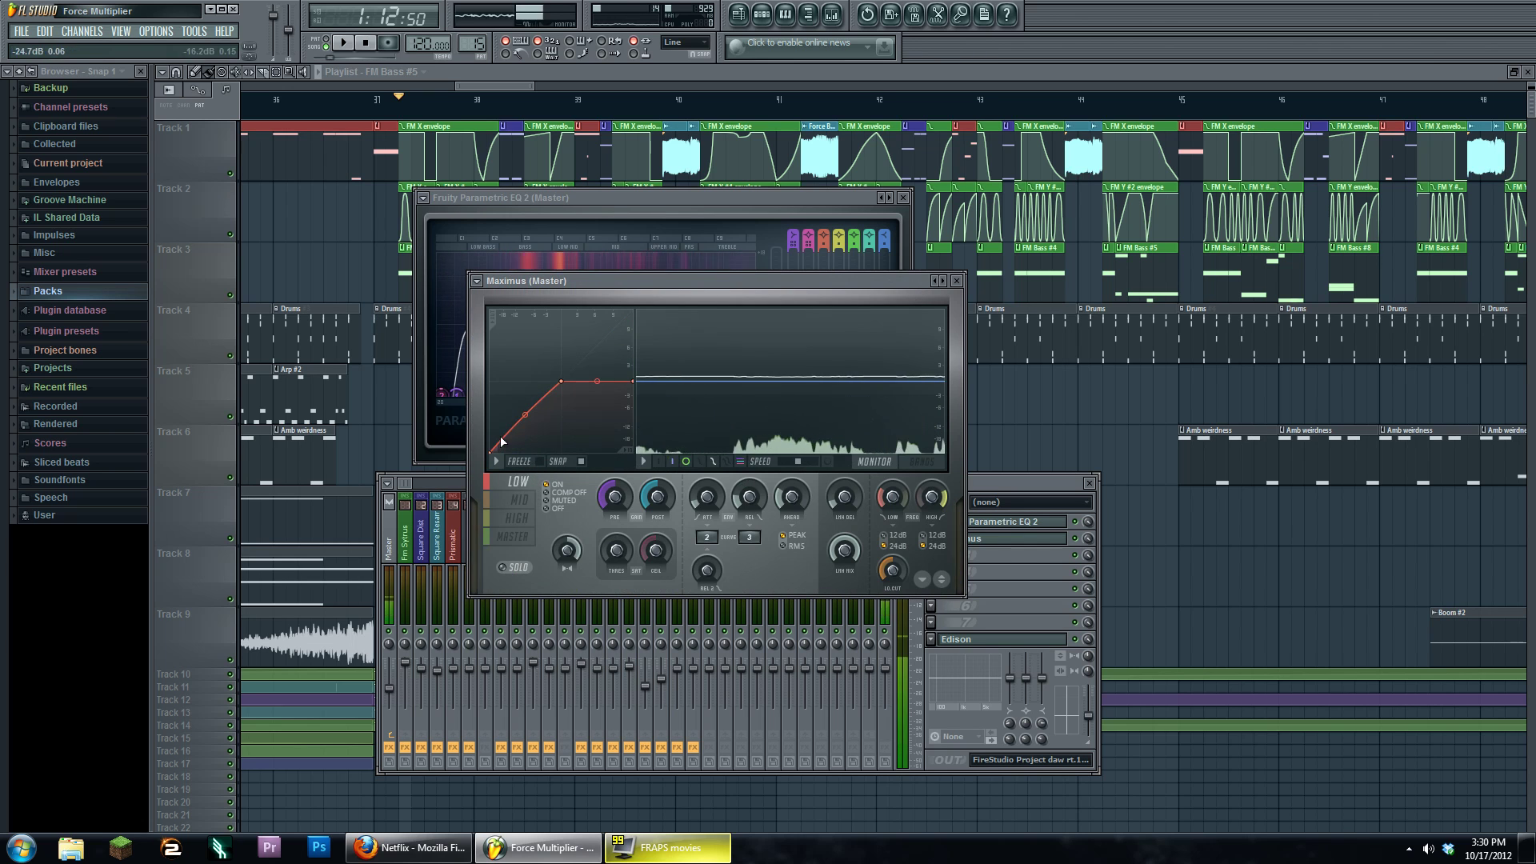
{"action": "left_click", "coordinate": [517, 517]}
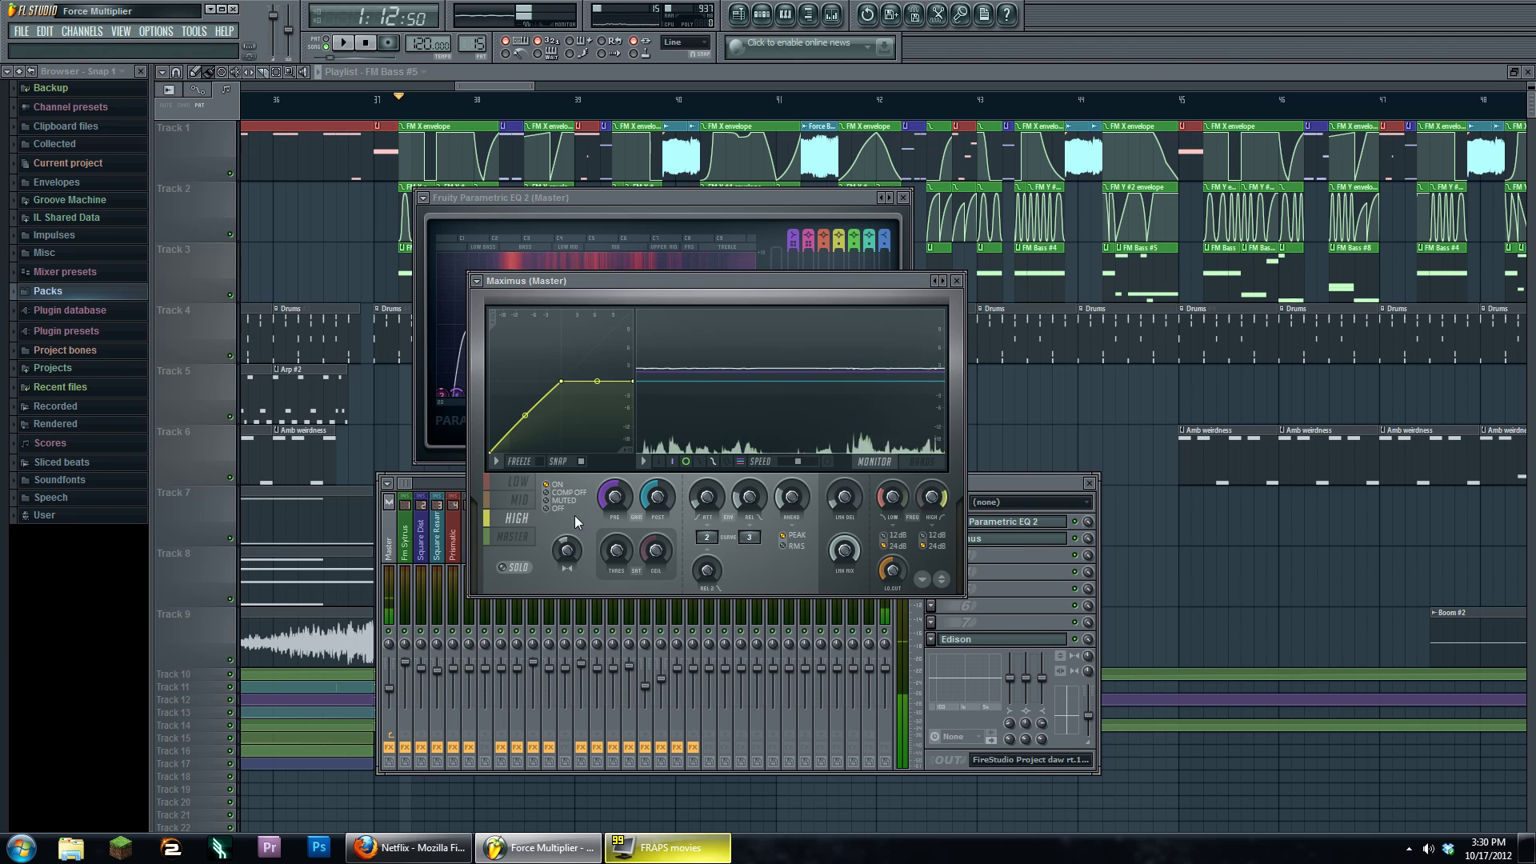
{"action": "left_click", "coordinate": [519, 481]}
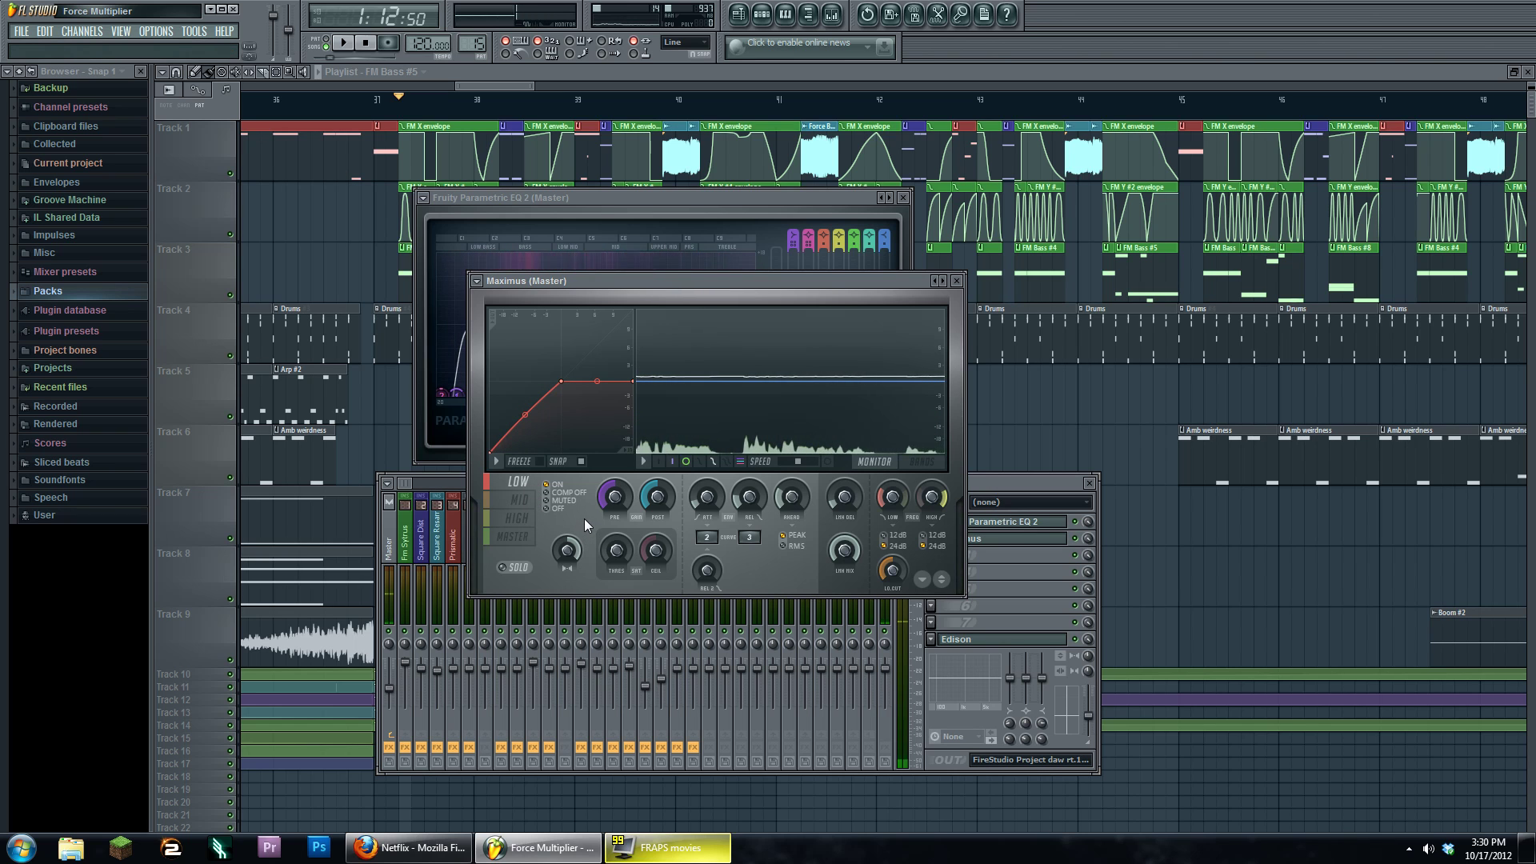
{"action": "left_click", "coordinate": [528, 538]}
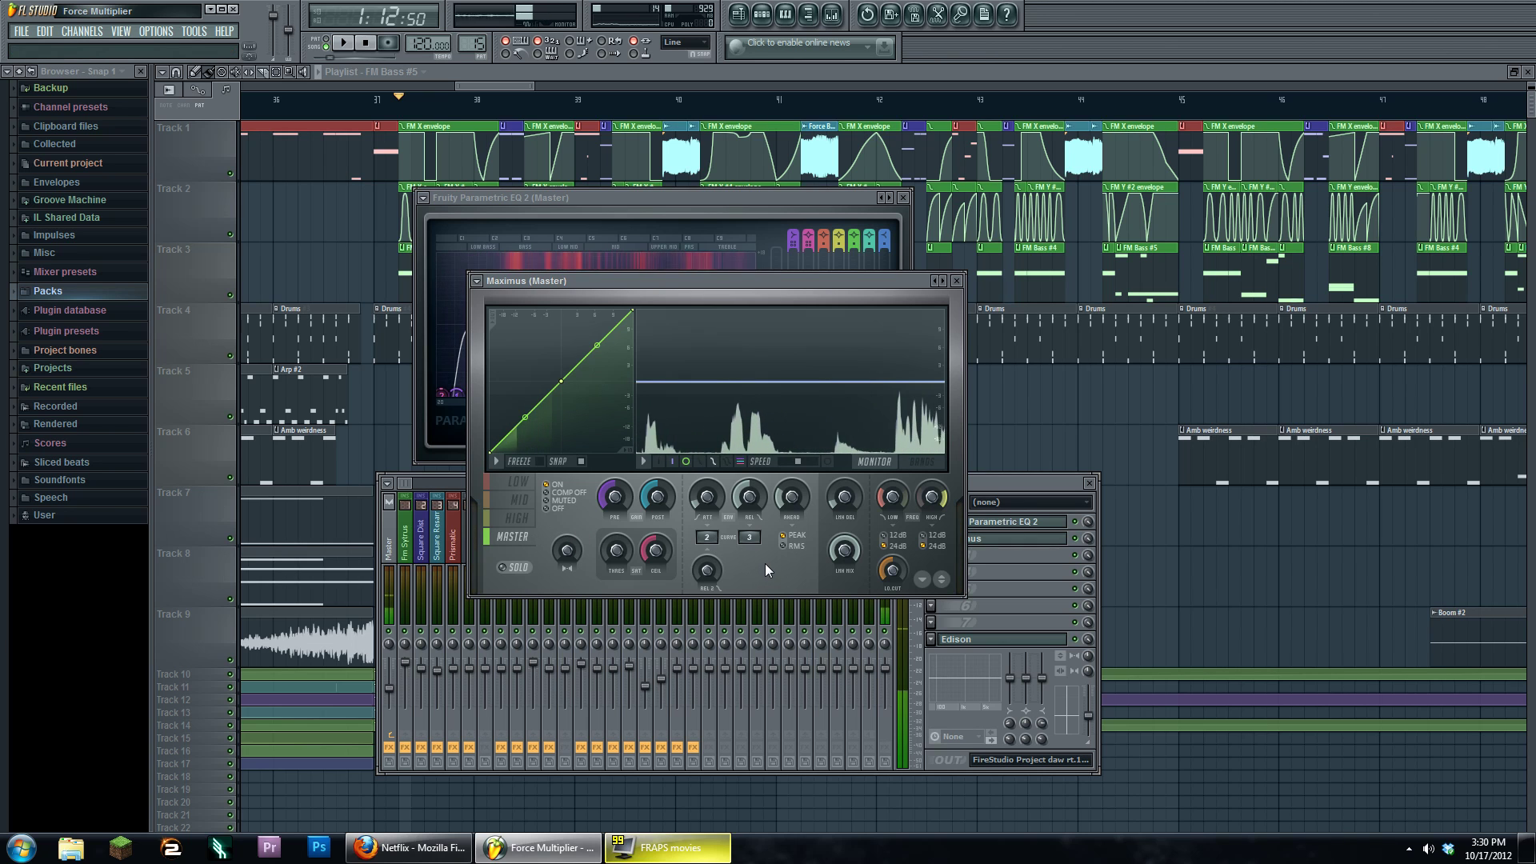
{"action": "left_click", "coordinate": [1016, 486]}
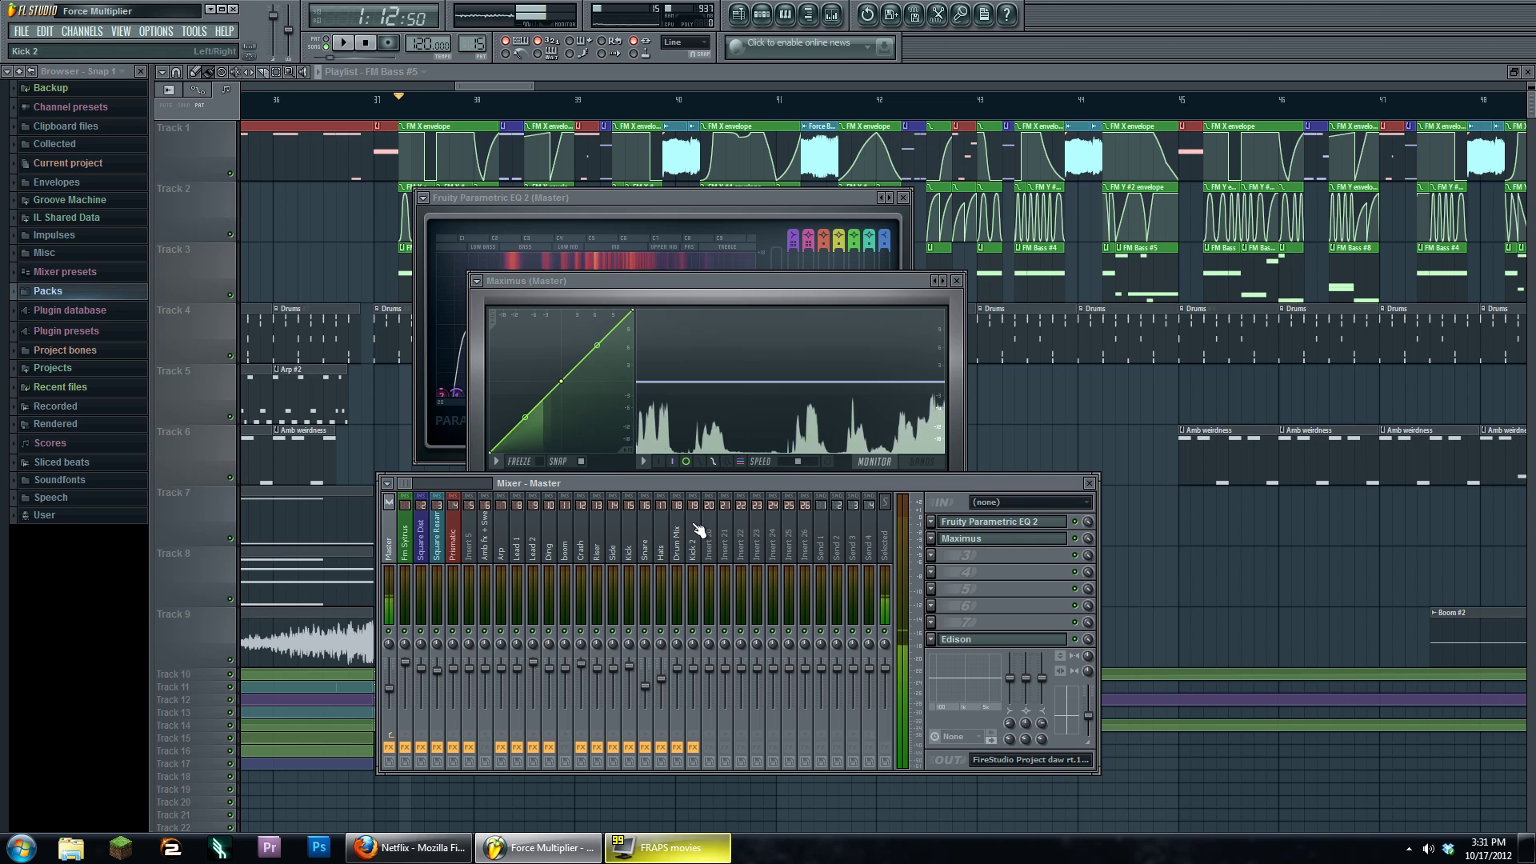
Bring up the playlist and survey the whole arrangement from the first drop to the outro.
{"action": "left_click", "coordinate": [498, 85]}
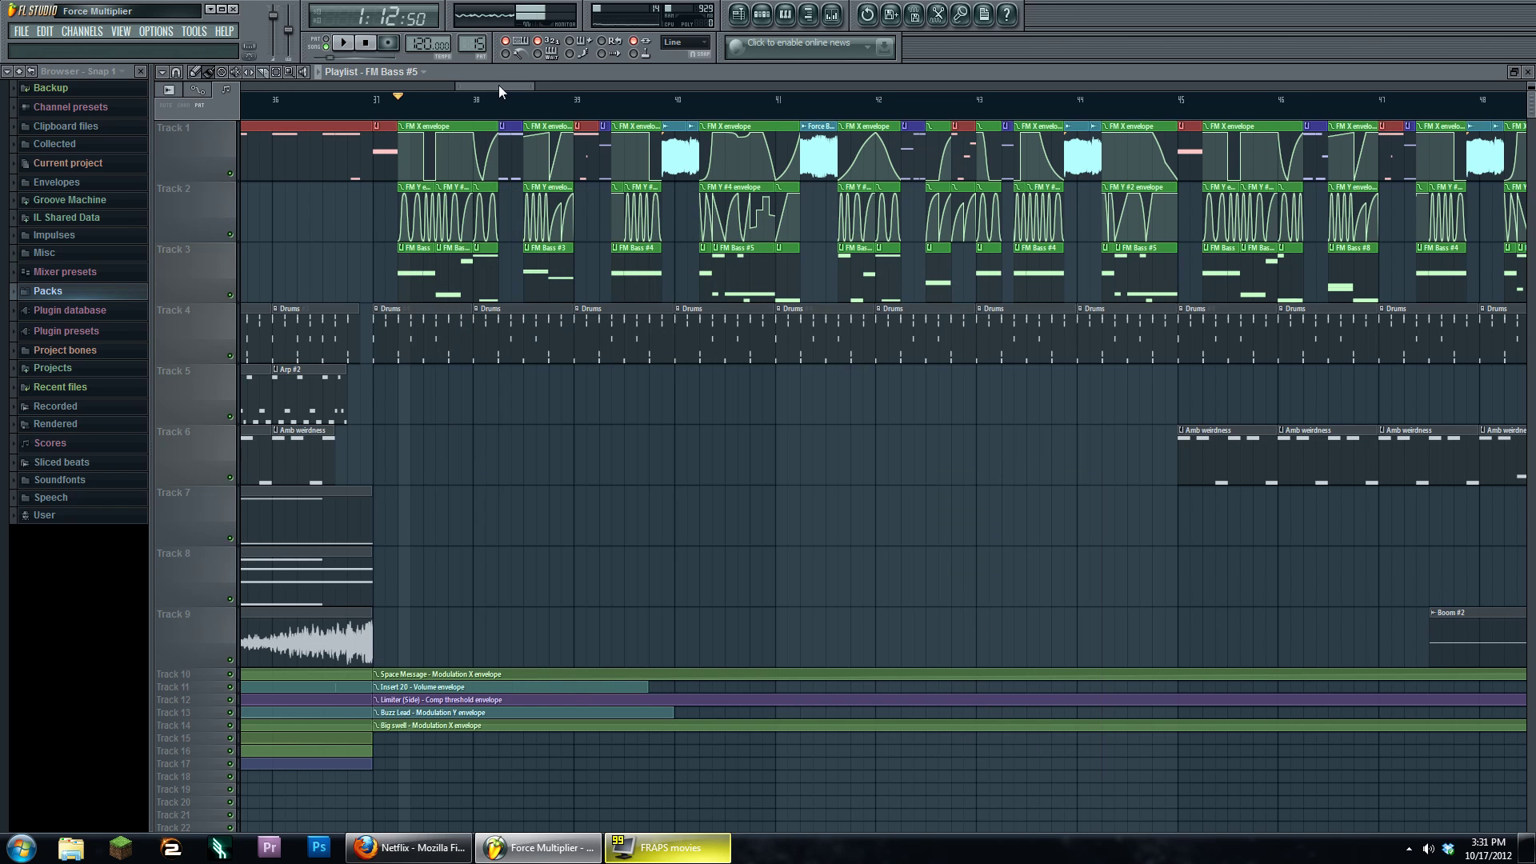
{"action": "scroll", "coordinate": [658, 423], "scroll_direction": "down", "scroll_amount": 2}
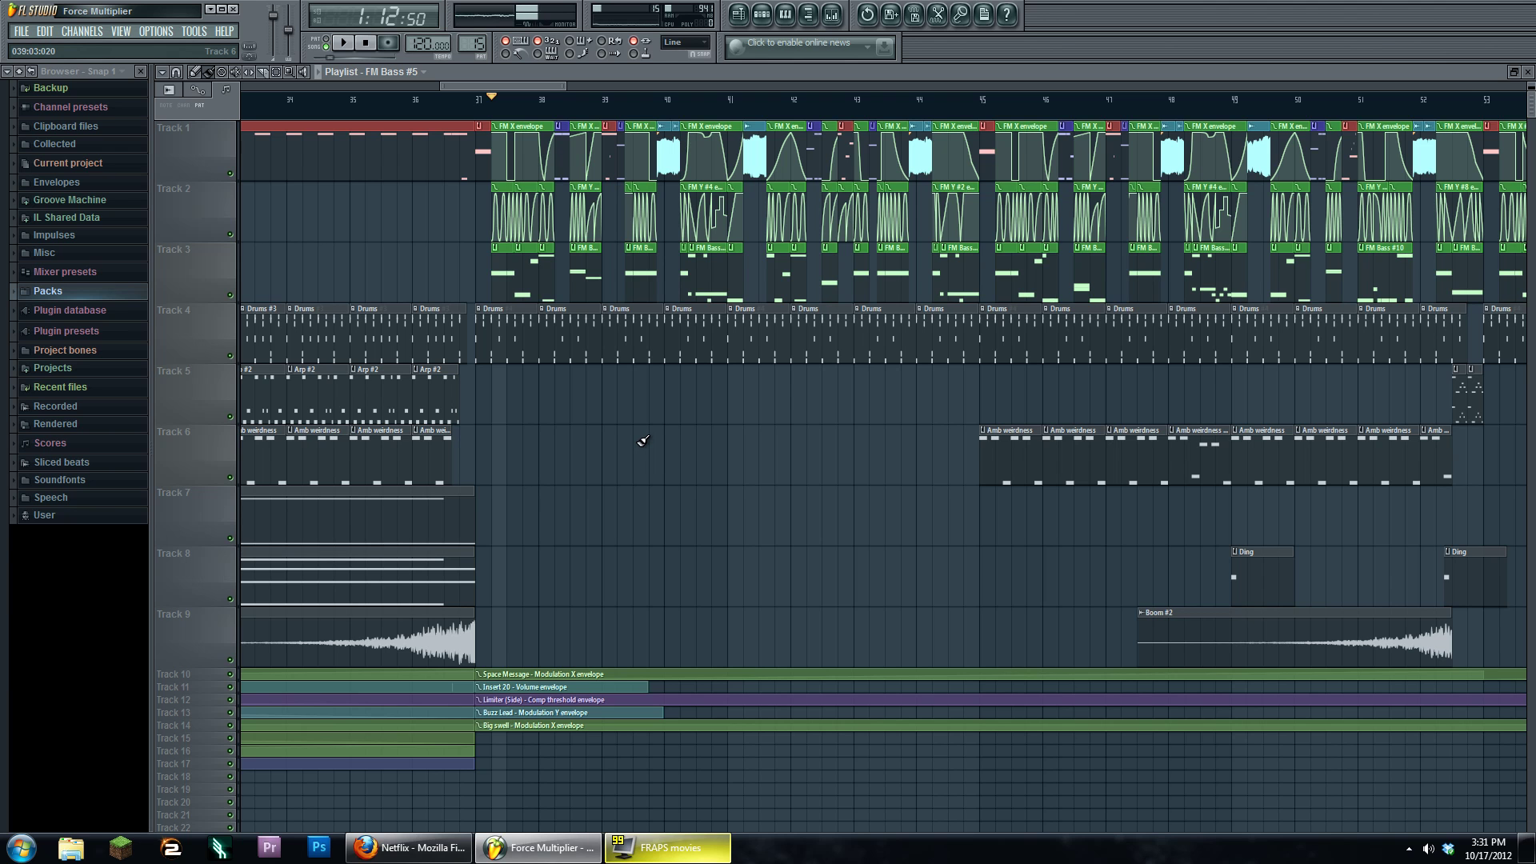
{"action": "scroll", "coordinate": [667, 473], "scroll_direction": "down", "scroll_amount": 1}
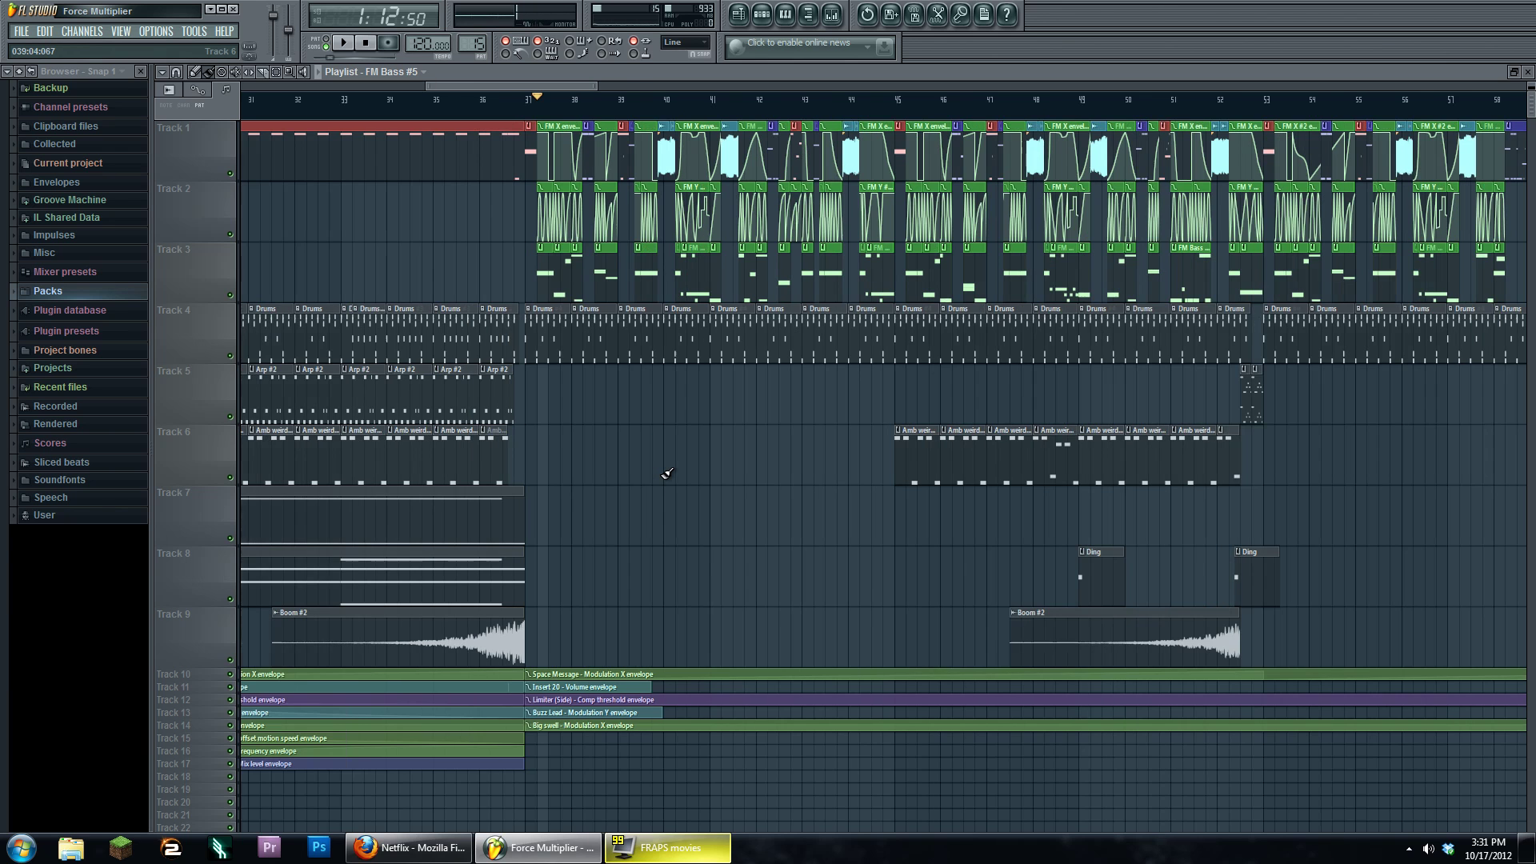
{"action": "scroll", "coordinate": [667, 473], "scroll_direction": "down", "scroll_amount": 1}
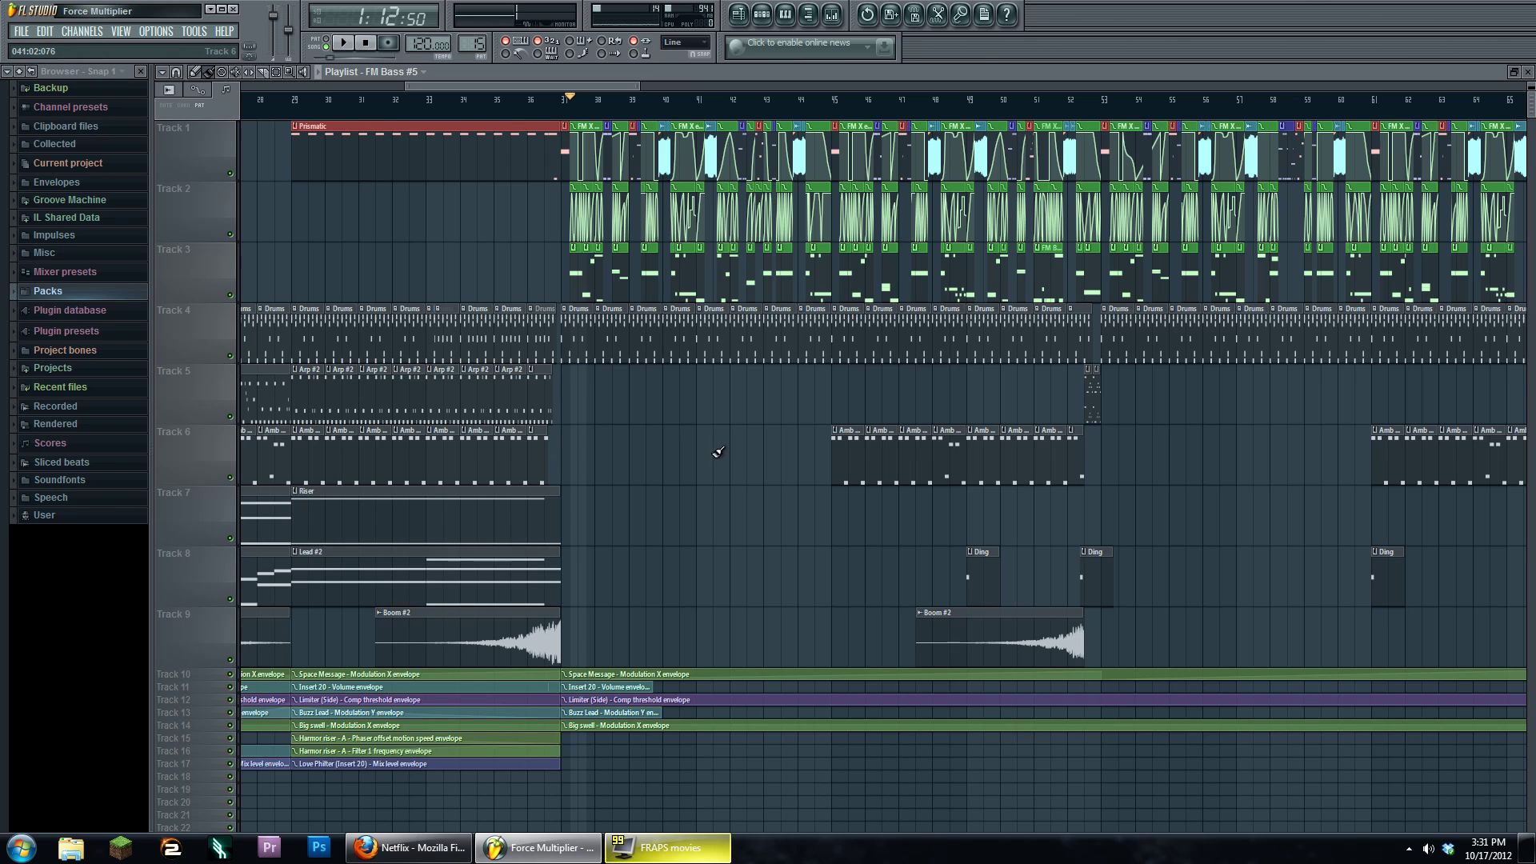
{"action": "scroll", "coordinate": [714, 453], "scroll_direction": "down", "scroll_amount": 2}
{"action": "scroll", "coordinate": [680, 459], "scroll_direction": "down", "scroll_amount": 2}
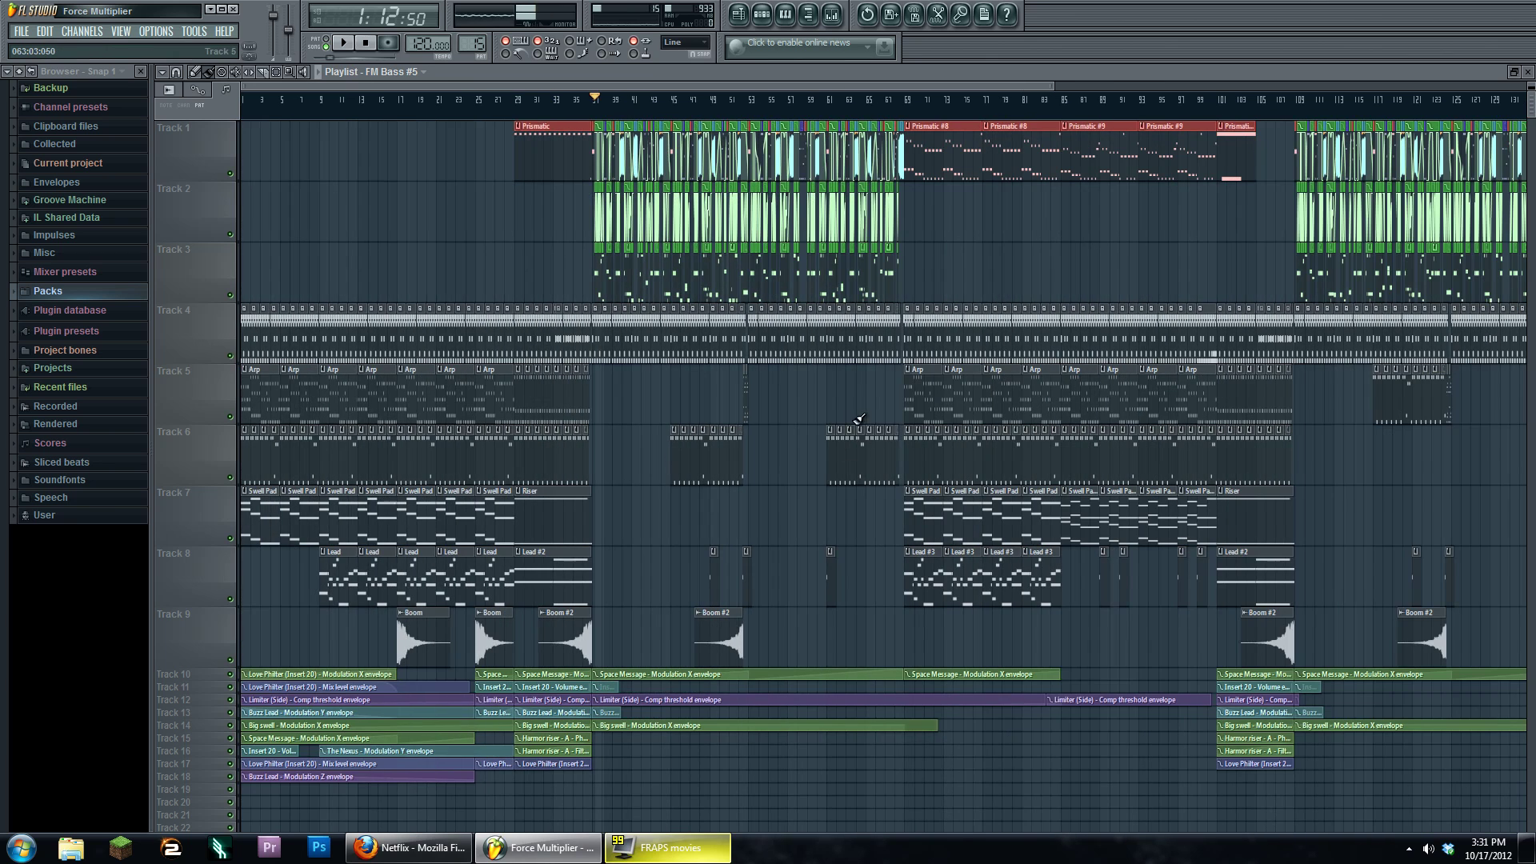
{"action": "scroll", "coordinate": [747, 425], "scroll_direction": "right", "scroll_amount": 8}
{"action": "scroll", "coordinate": [555, 478], "scroll_direction": "right", "scroll_amount": 4}
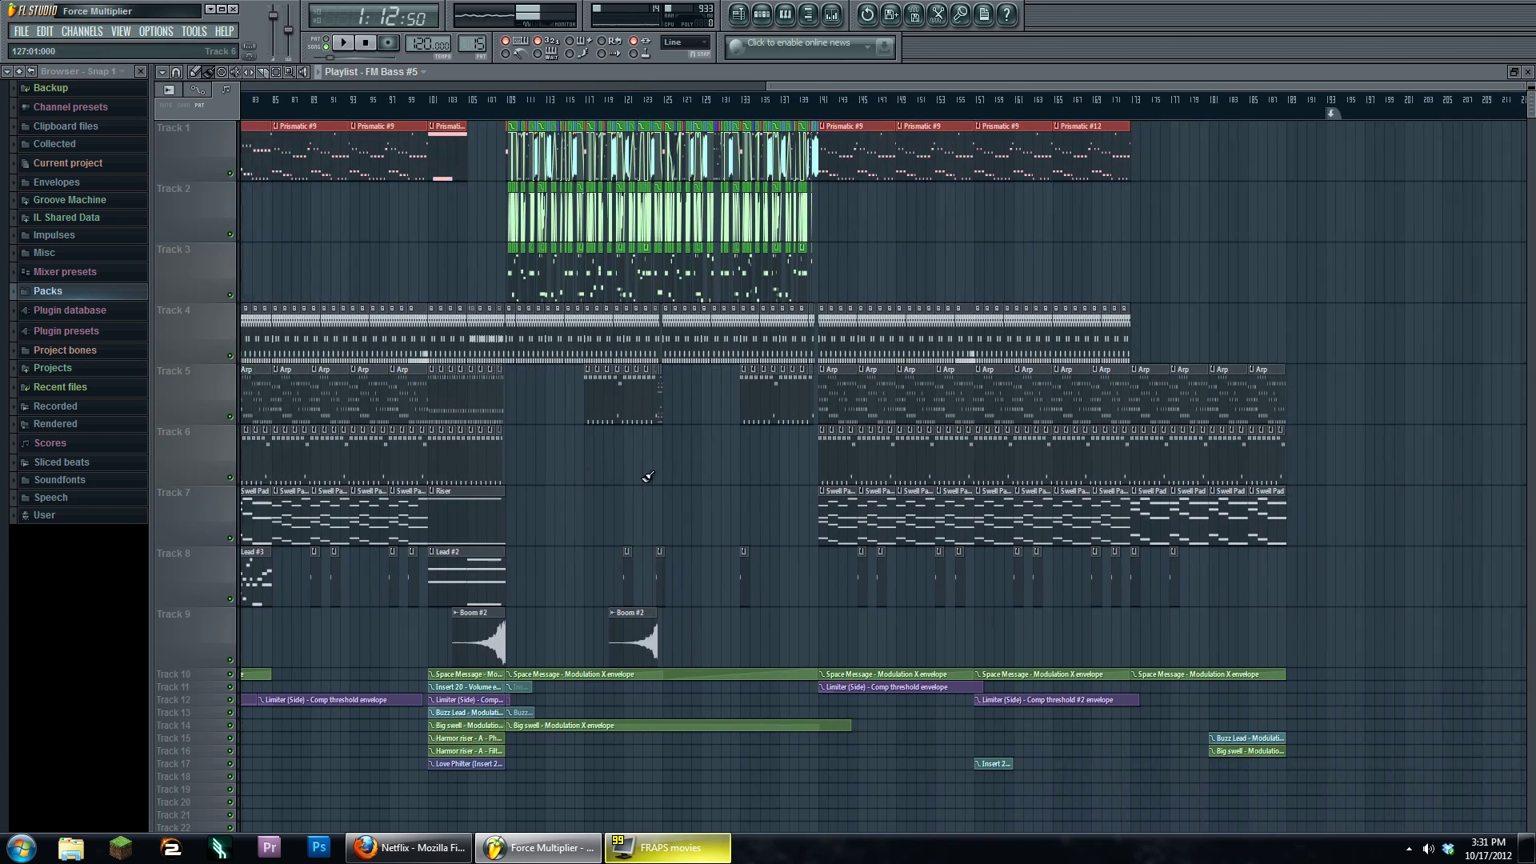
{"action": "scroll", "coordinate": [646, 478], "scroll_direction": "up", "scroll_amount": 2}
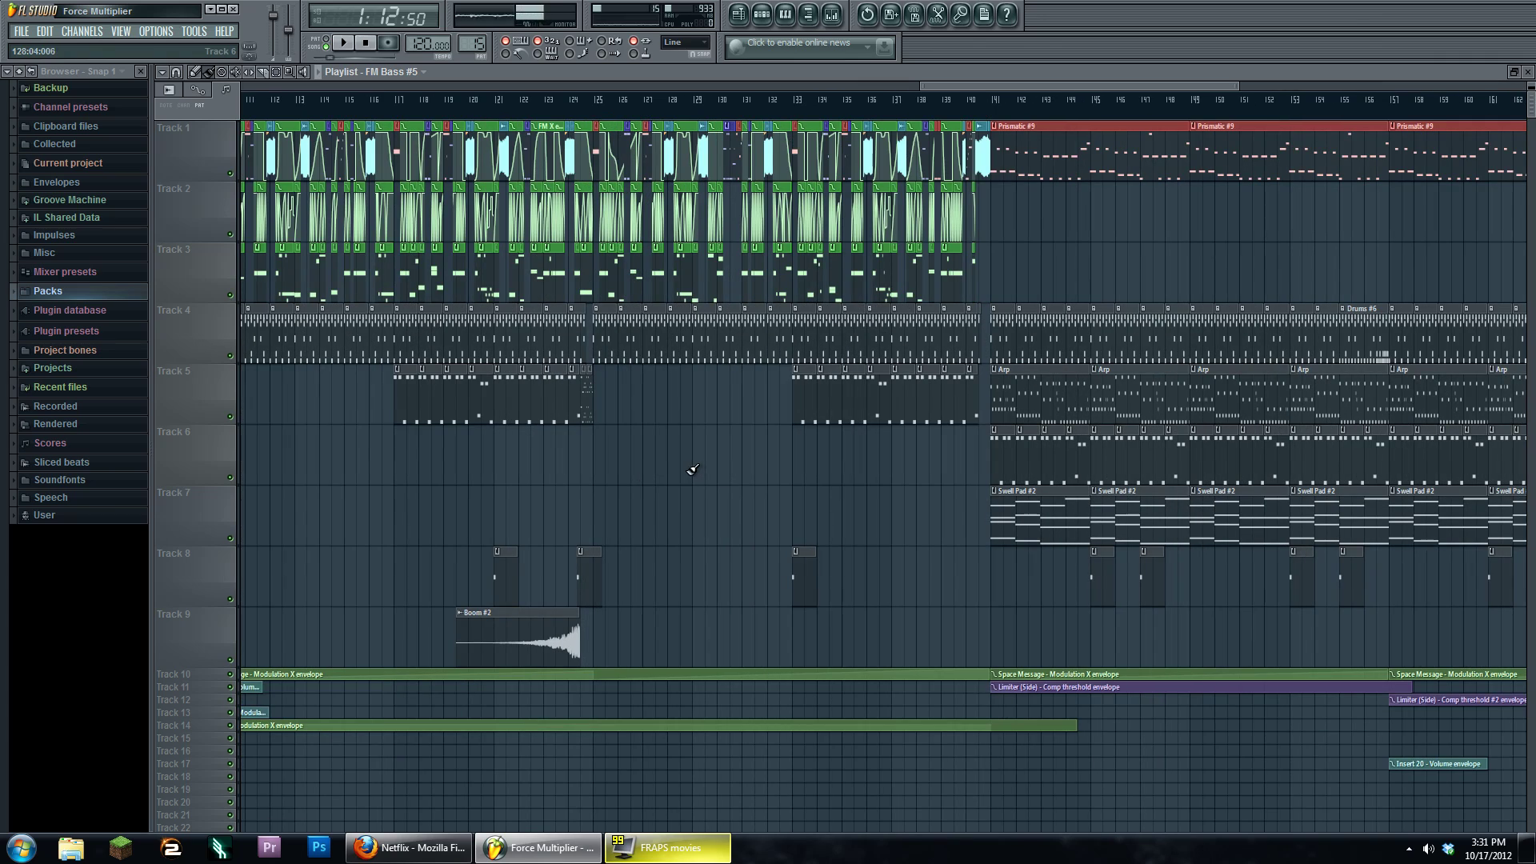
{"action": "scroll", "coordinate": [704, 470], "scroll_direction": "left", "scroll_amount": 4}
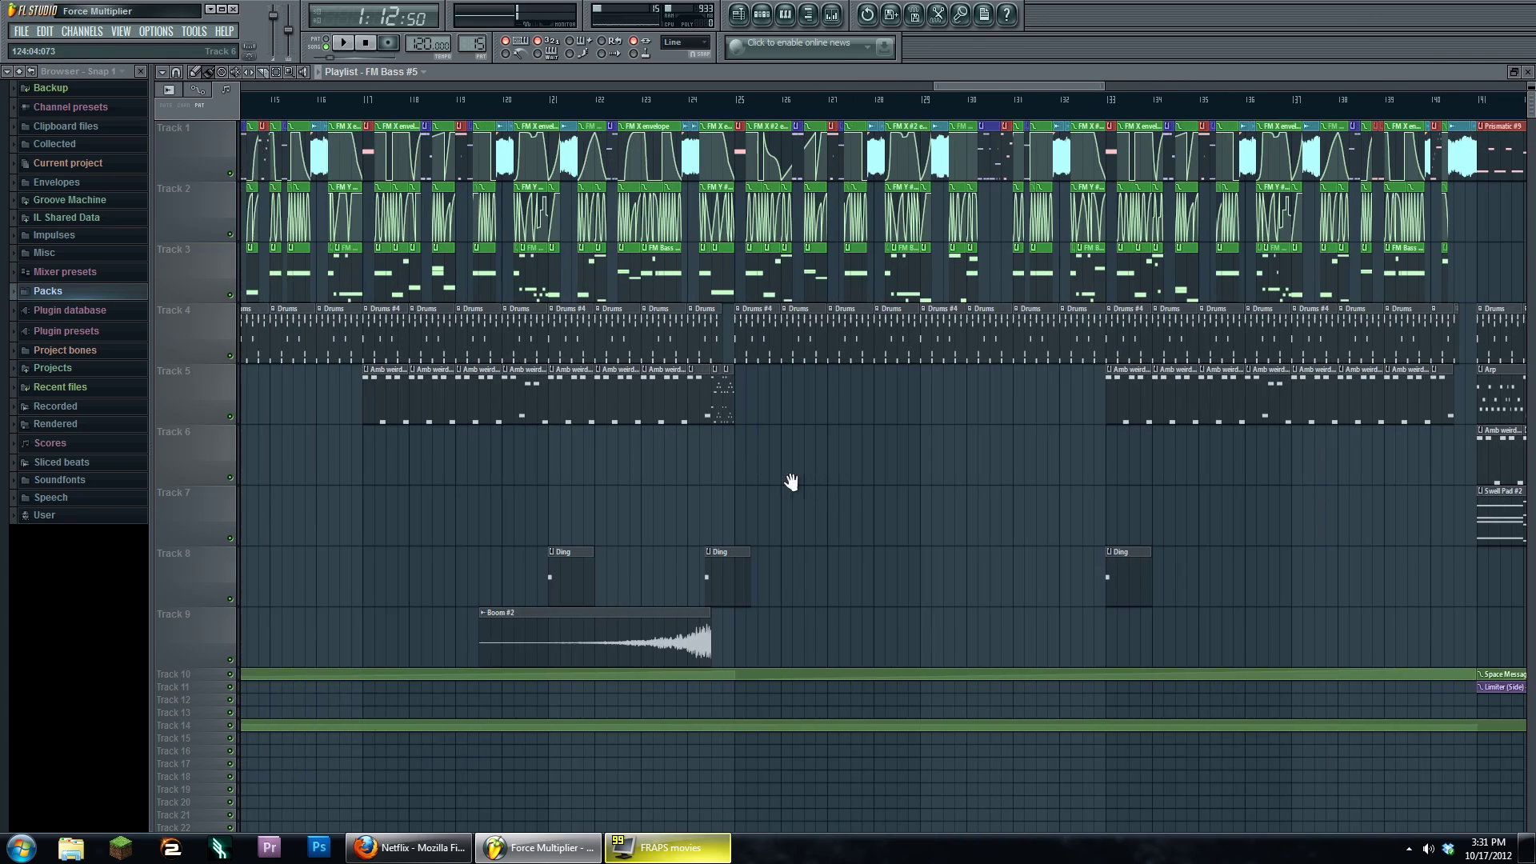
{"action": "scroll", "coordinate": [792, 485], "scroll_direction": "down", "scroll_amount": 3}
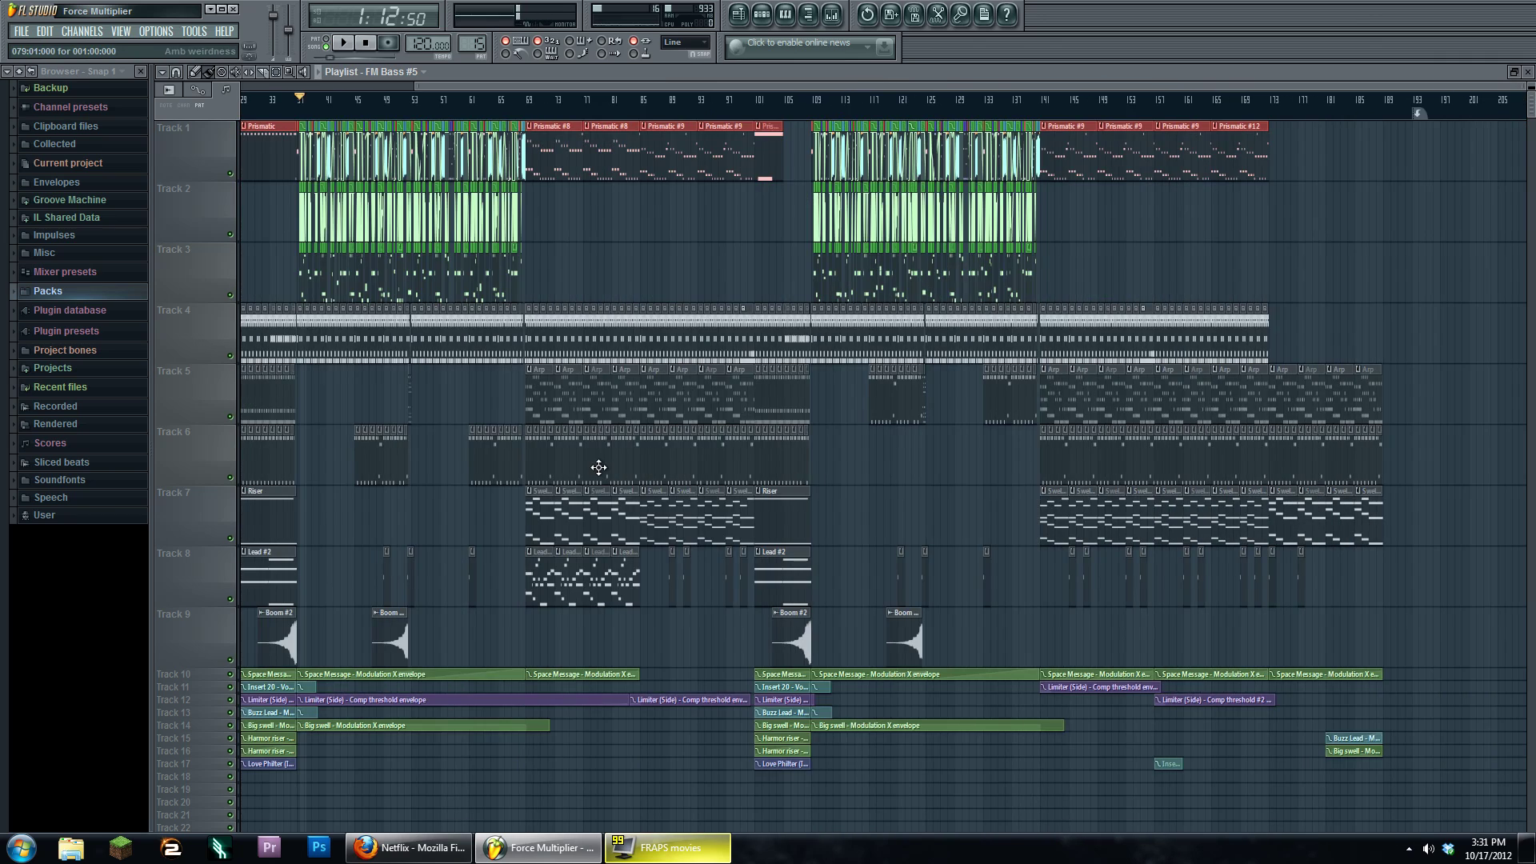
Show the start of the arrangement and play the song from around bar 13 of the intro.
{"action": "scroll", "coordinate": [662, 464], "scroll_direction": "left", "scroll_amount": 4}
{"action": "left_click", "coordinate": [329, 101]}
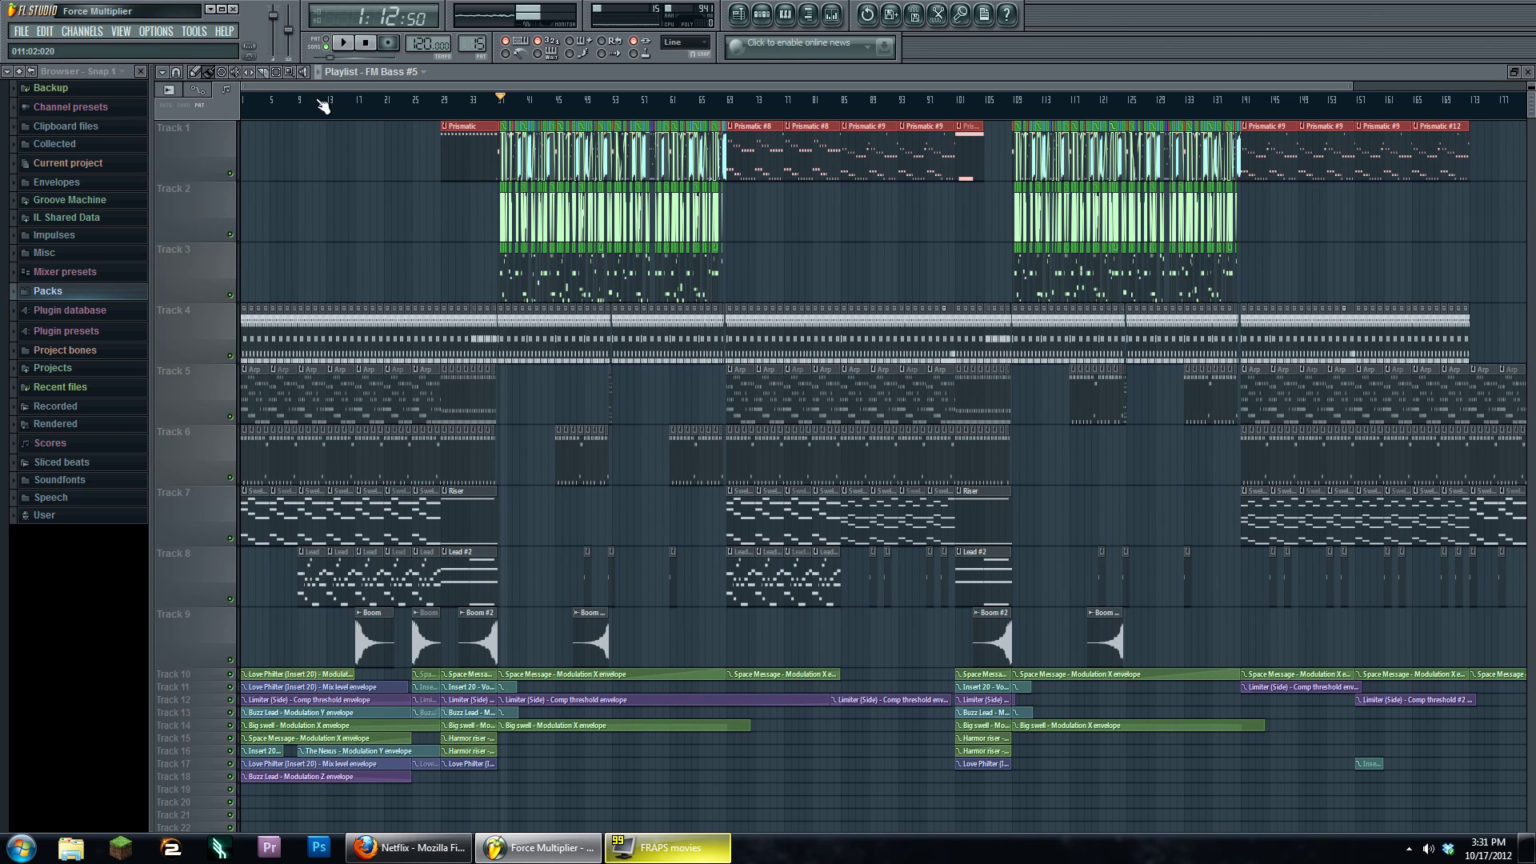
{"action": "key", "text": "space"}
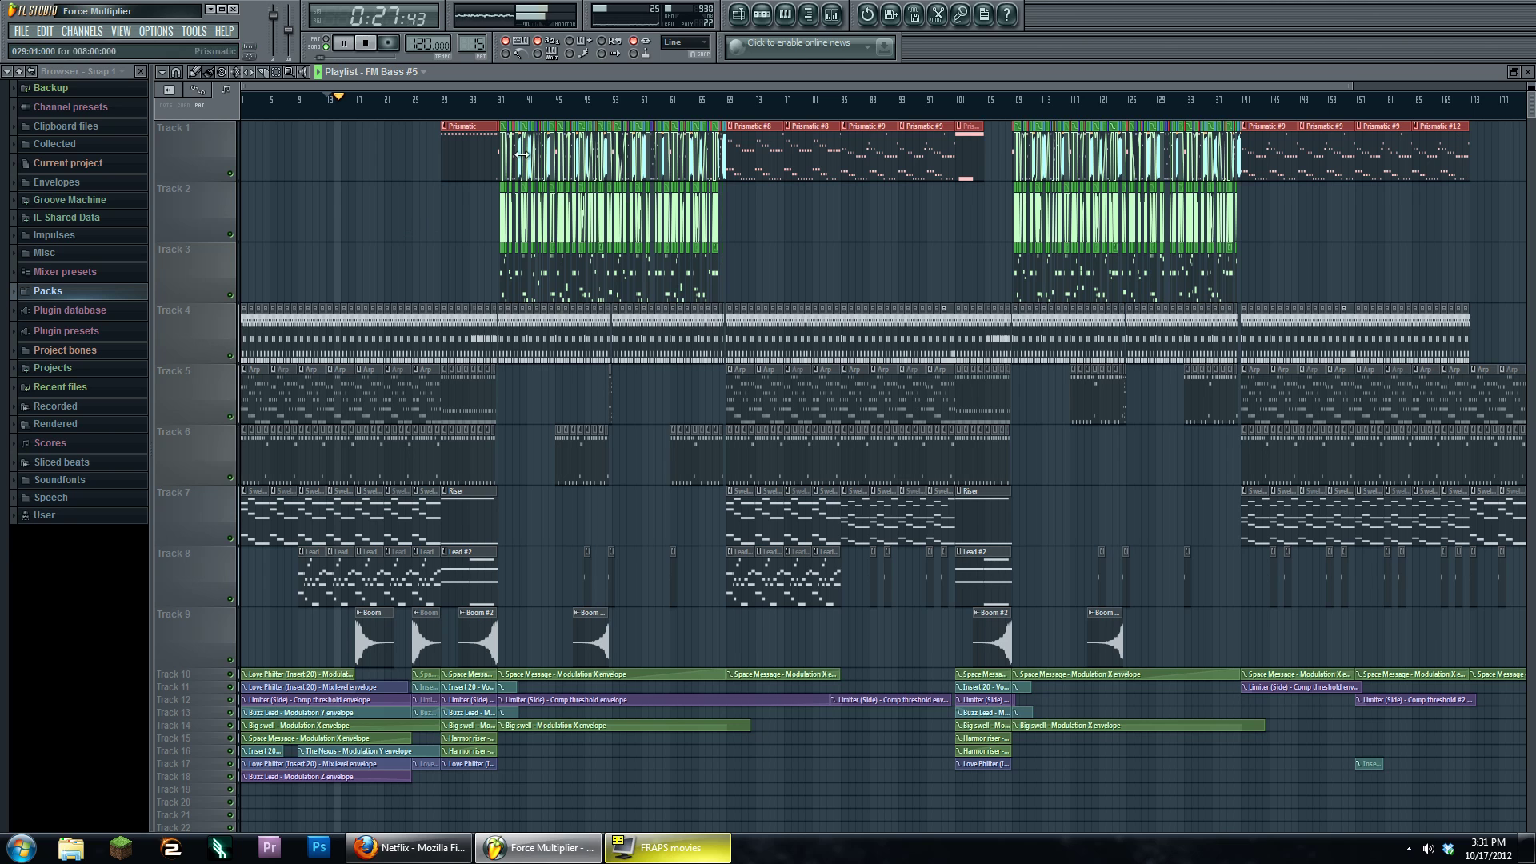
Stop playback and open the Big swell channel's Harmor from the channel rack to view its settings.
{"action": "left_click", "coordinate": [761, 14]}
{"action": "left_click", "coordinate": [366, 44]}
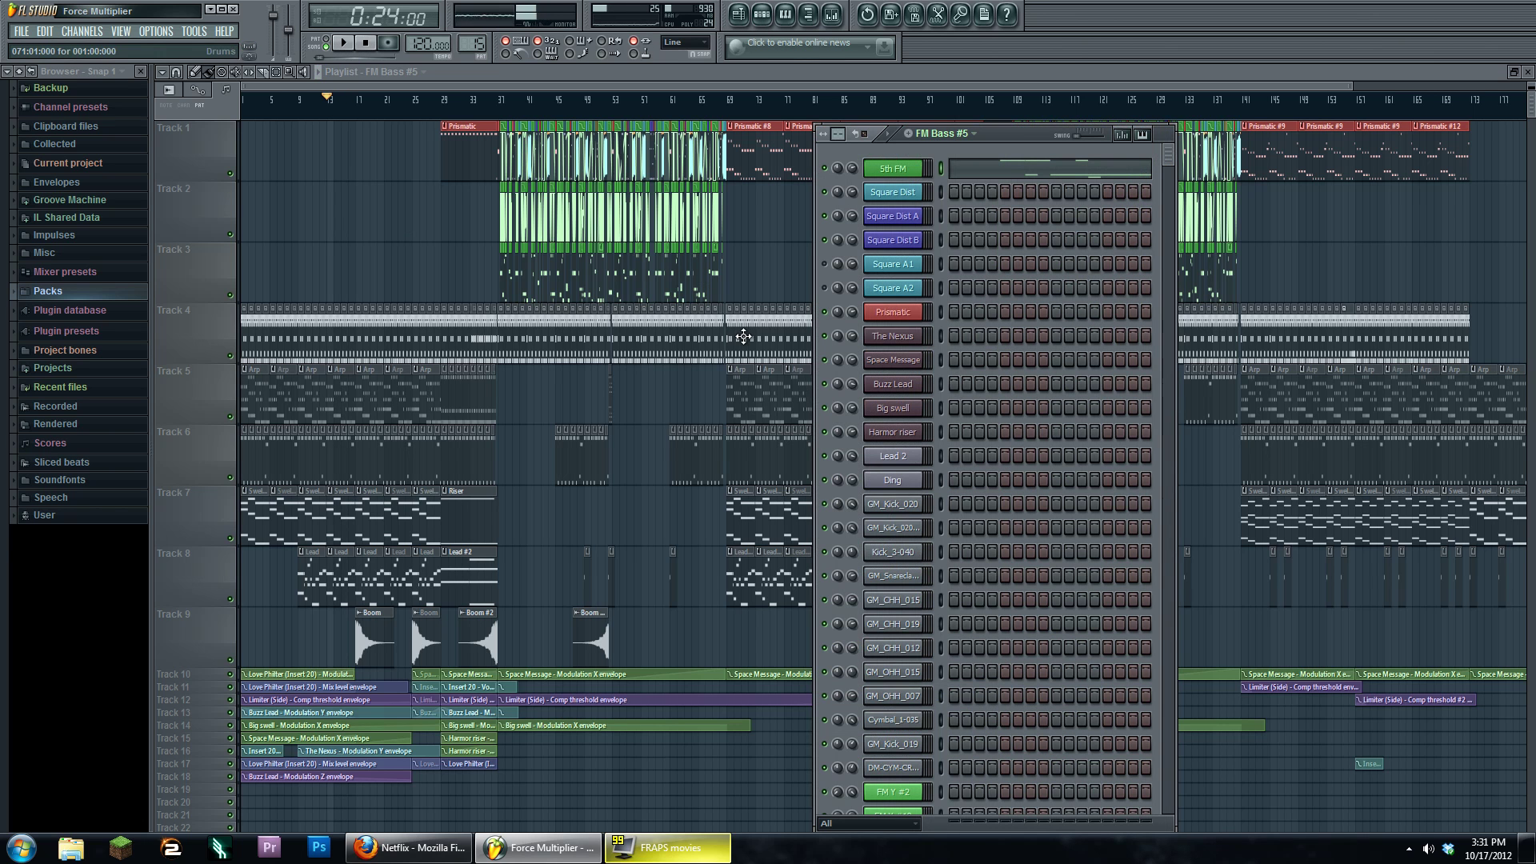
{"action": "left_click", "coordinate": [908, 408]}
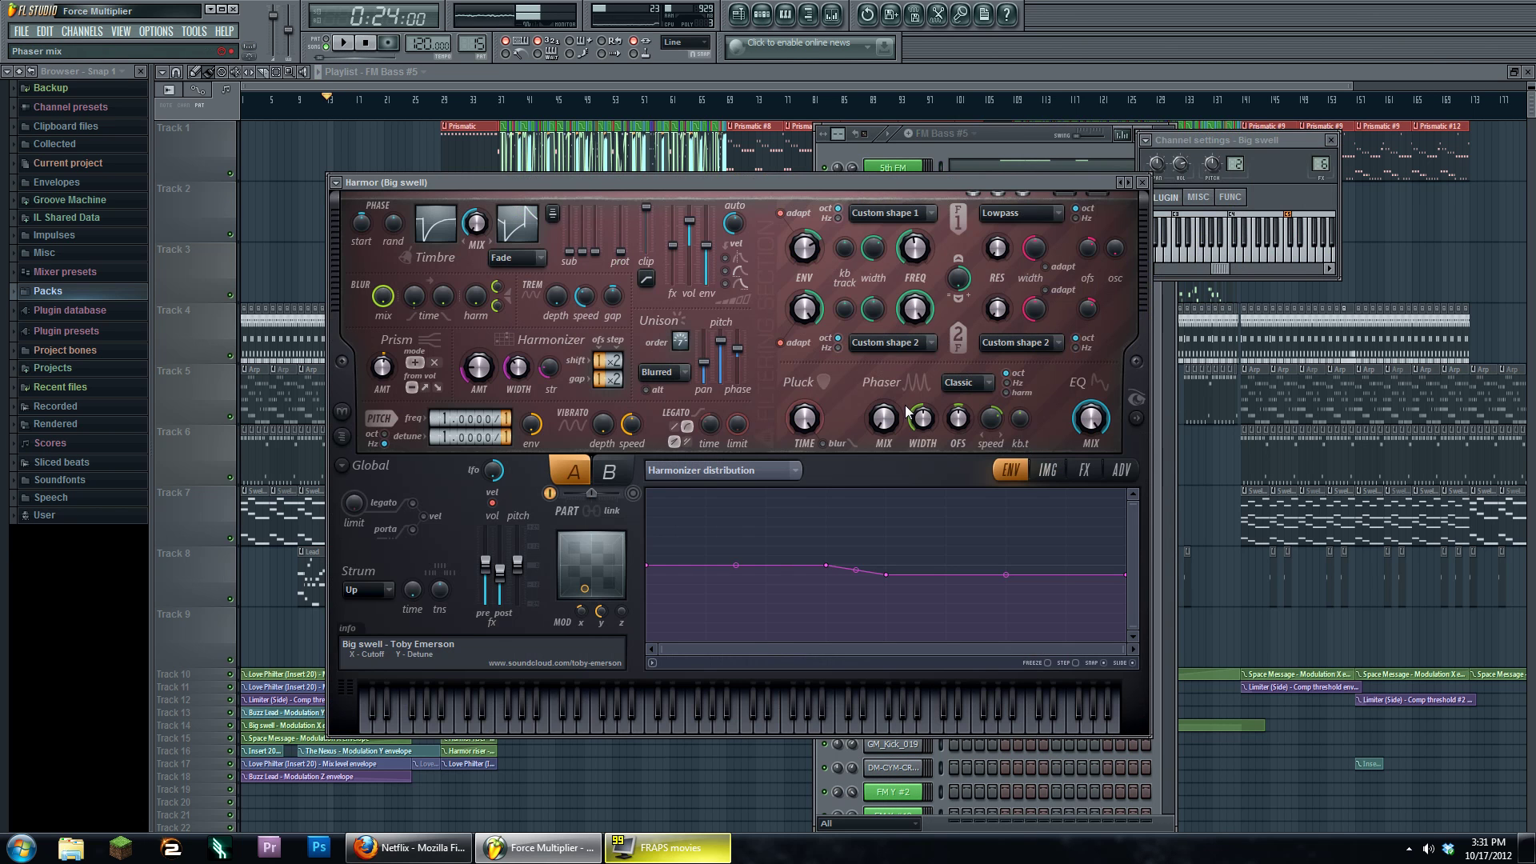
Show the Space Message and The Nexus Harmor presets one after the other, and return to the channel rack.
{"action": "left_click", "coordinate": [772, 20]}
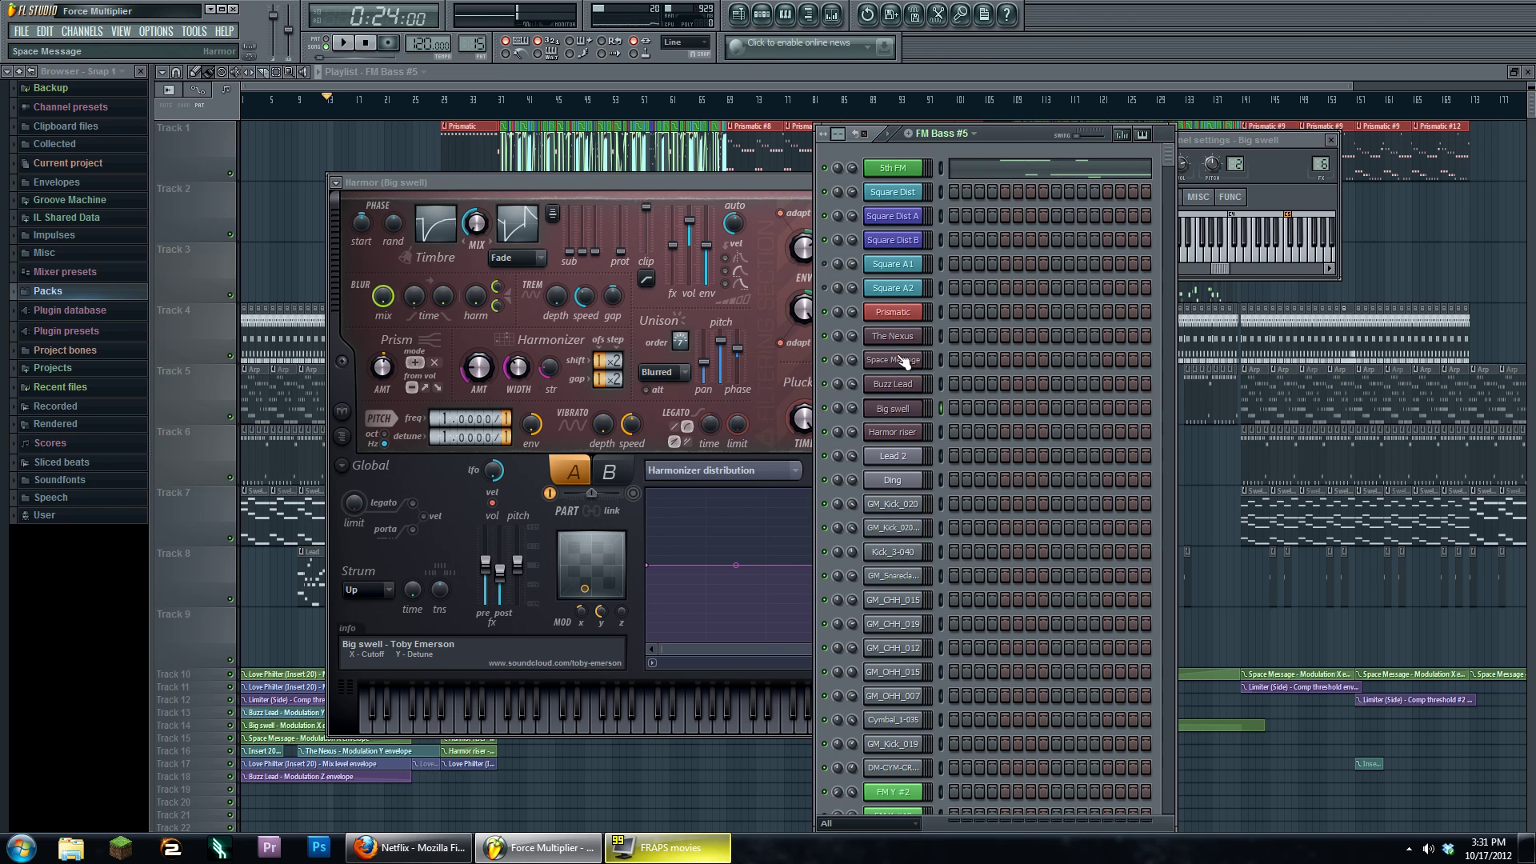
{"action": "left_click", "coordinate": [907, 362]}
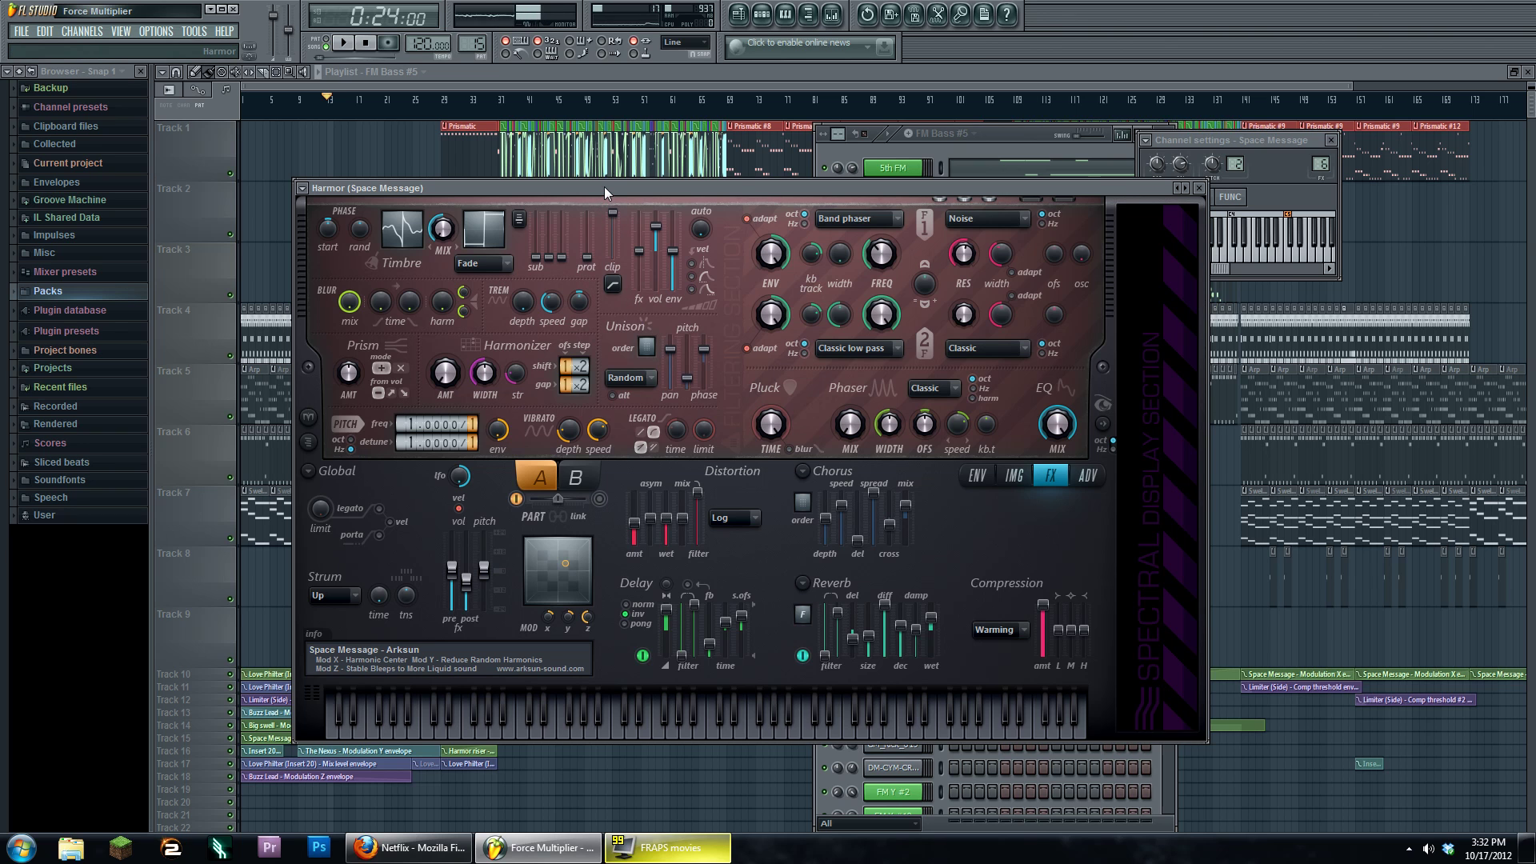
{"action": "left_click", "coordinate": [762, 14]}
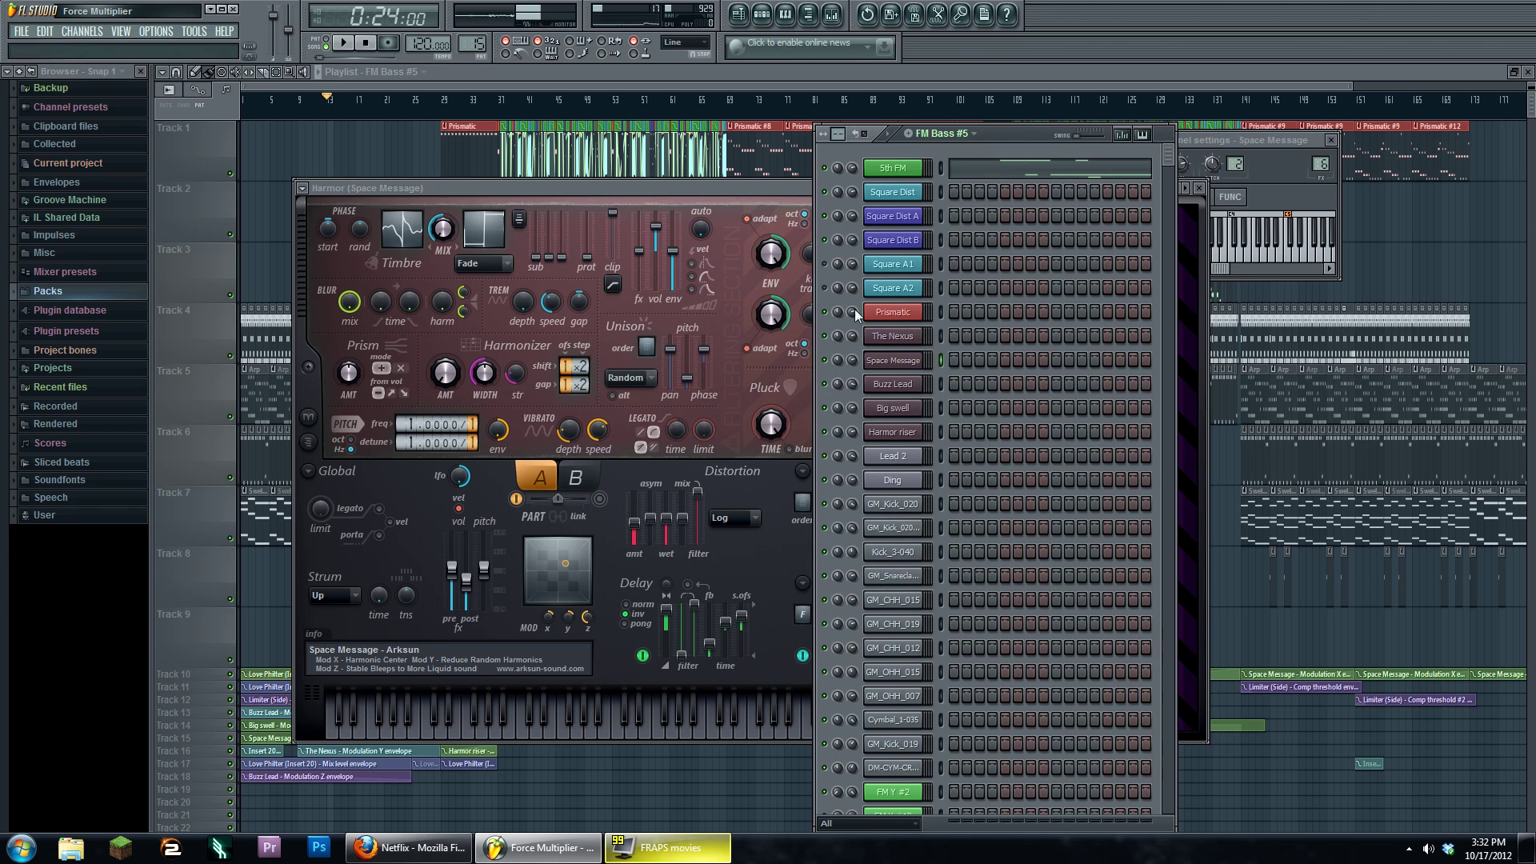
{"action": "left_click", "coordinate": [890, 334]}
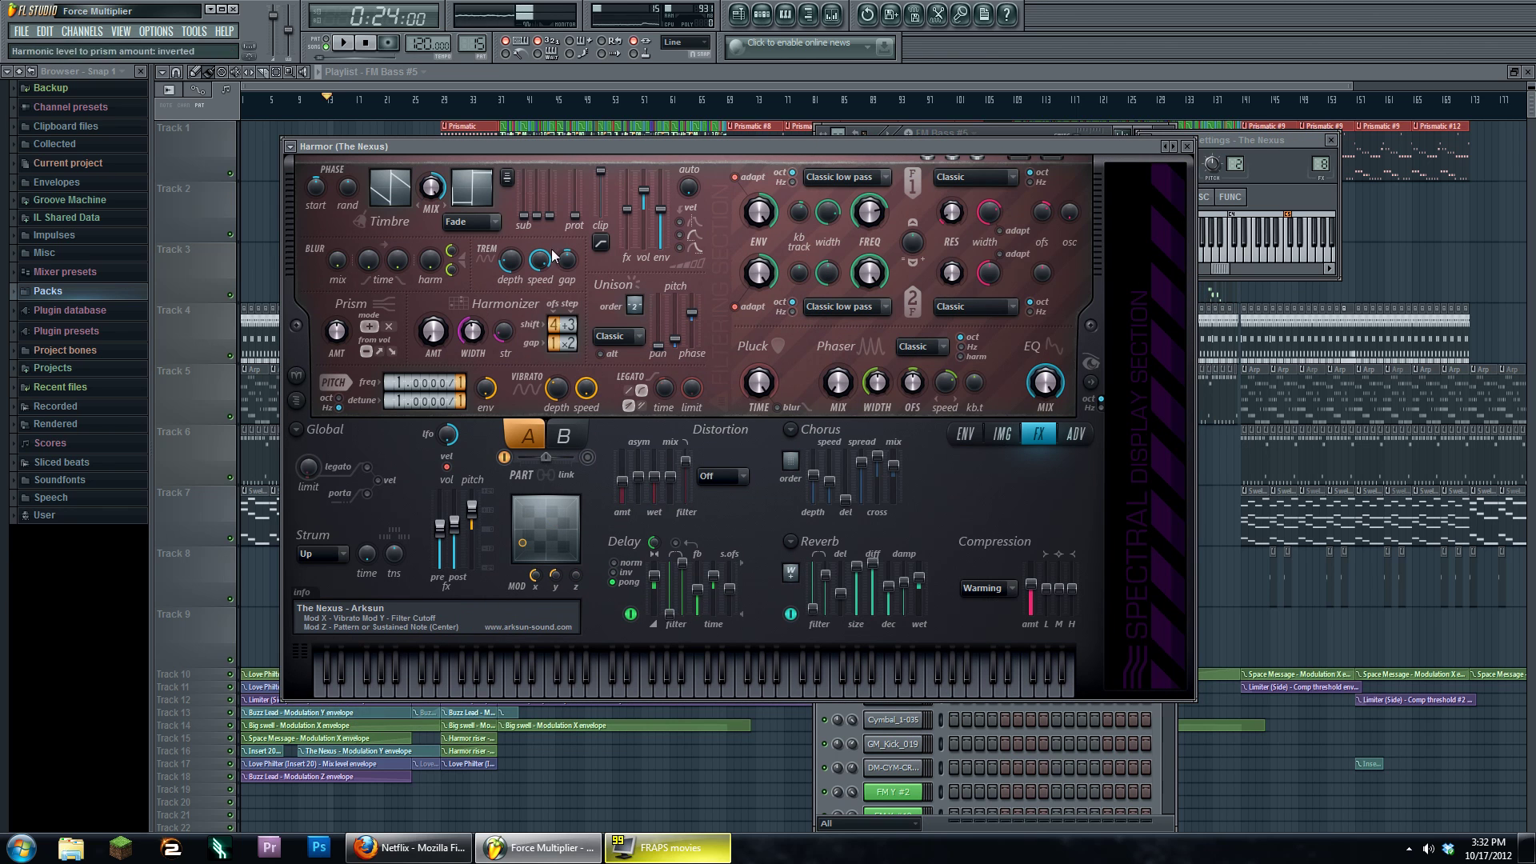
{"action": "left_click", "coordinate": [770, 21]}
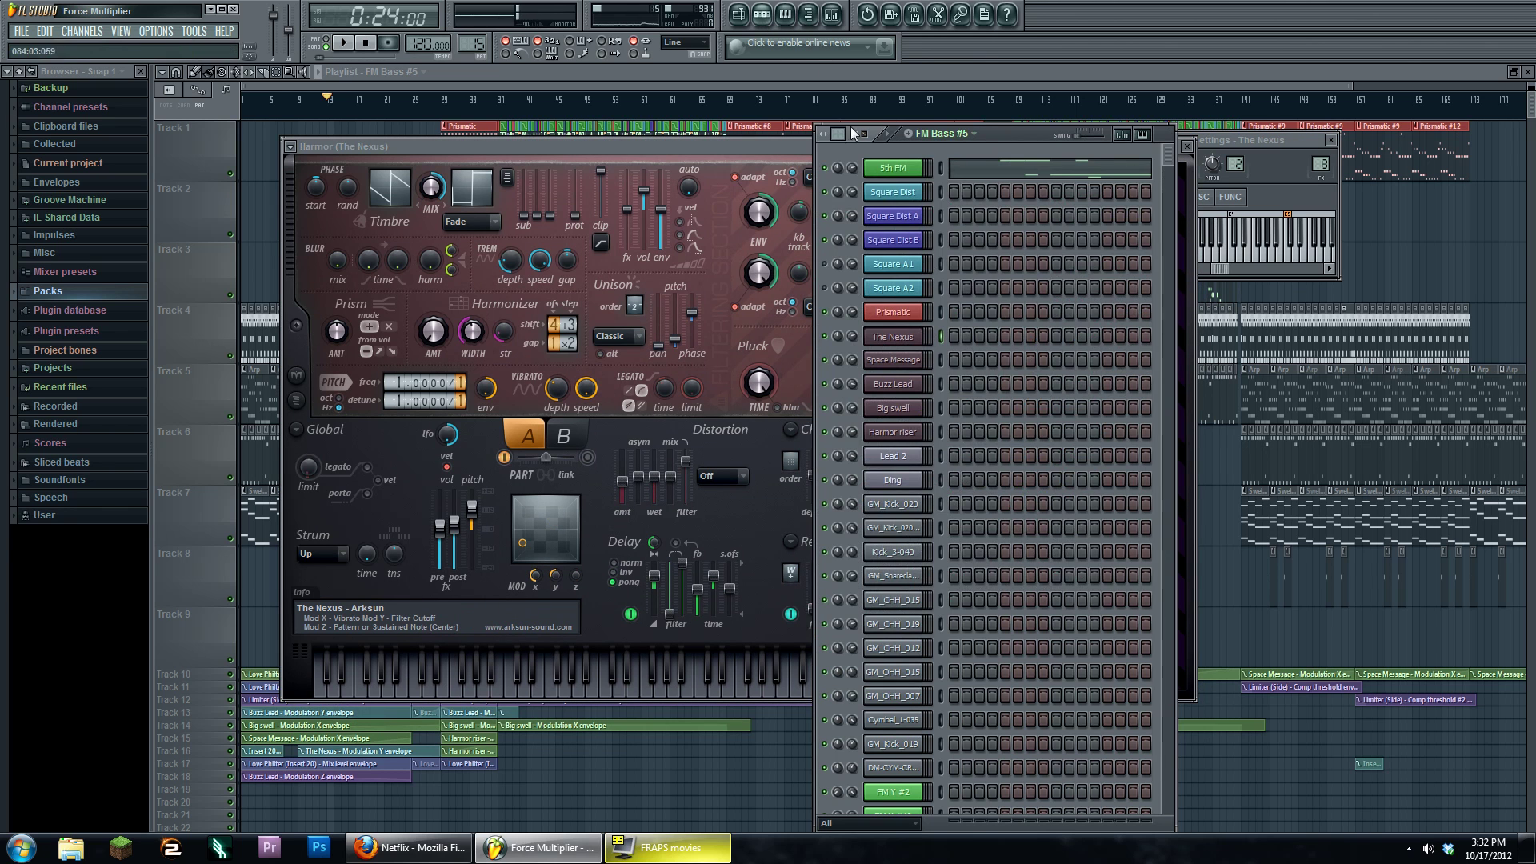
Clear the plugin windows from the playlist and look over the arrangement between the intro and the outro.
{"action": "left_click", "coordinate": [598, 88]}
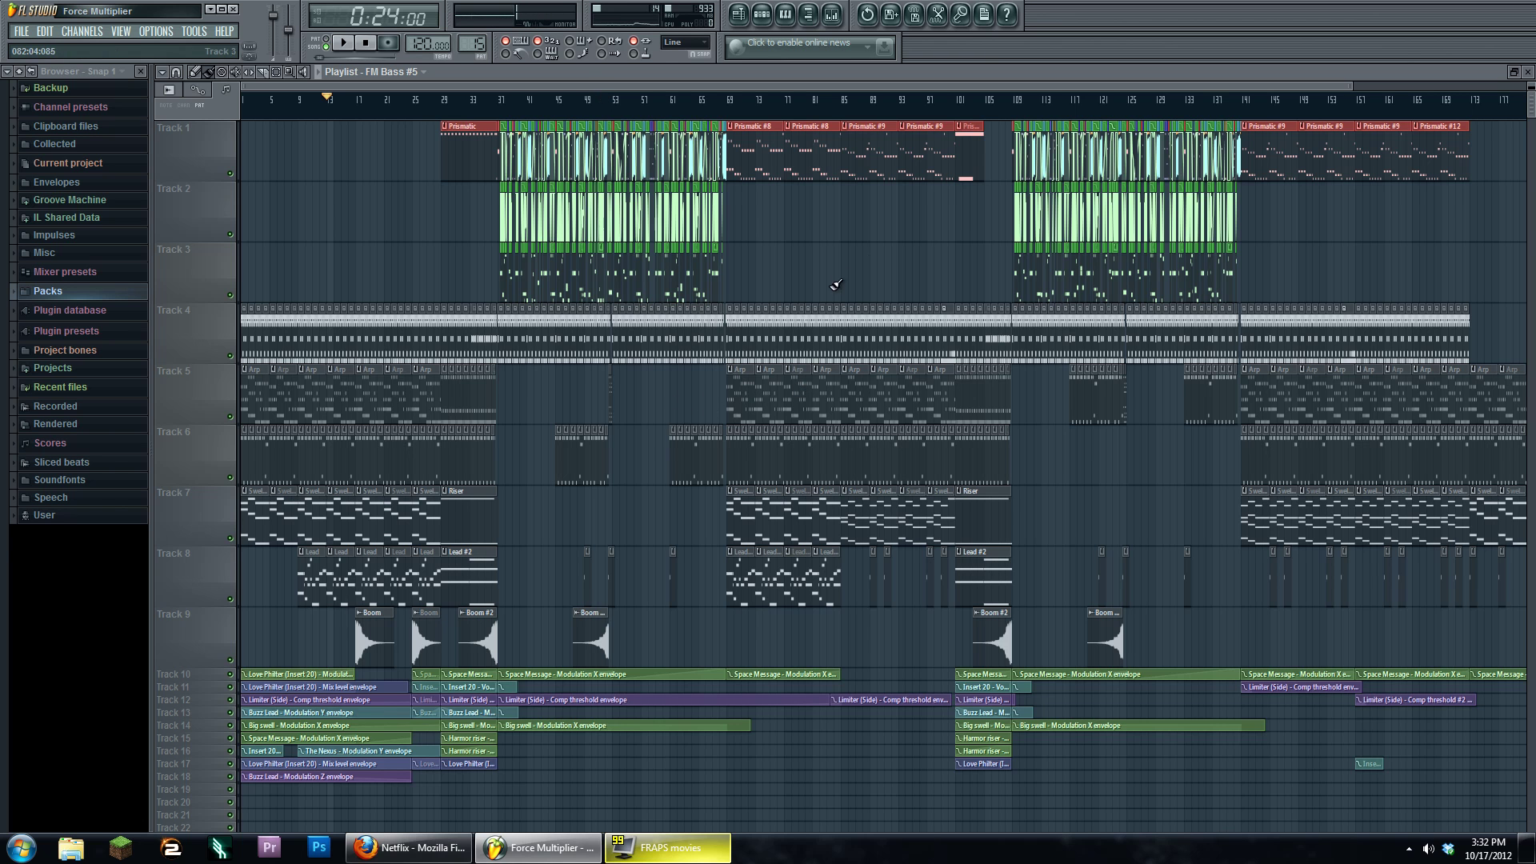
{"action": "scroll", "coordinate": [743, 451], "scroll_direction": "right", "scroll_amount": 6}
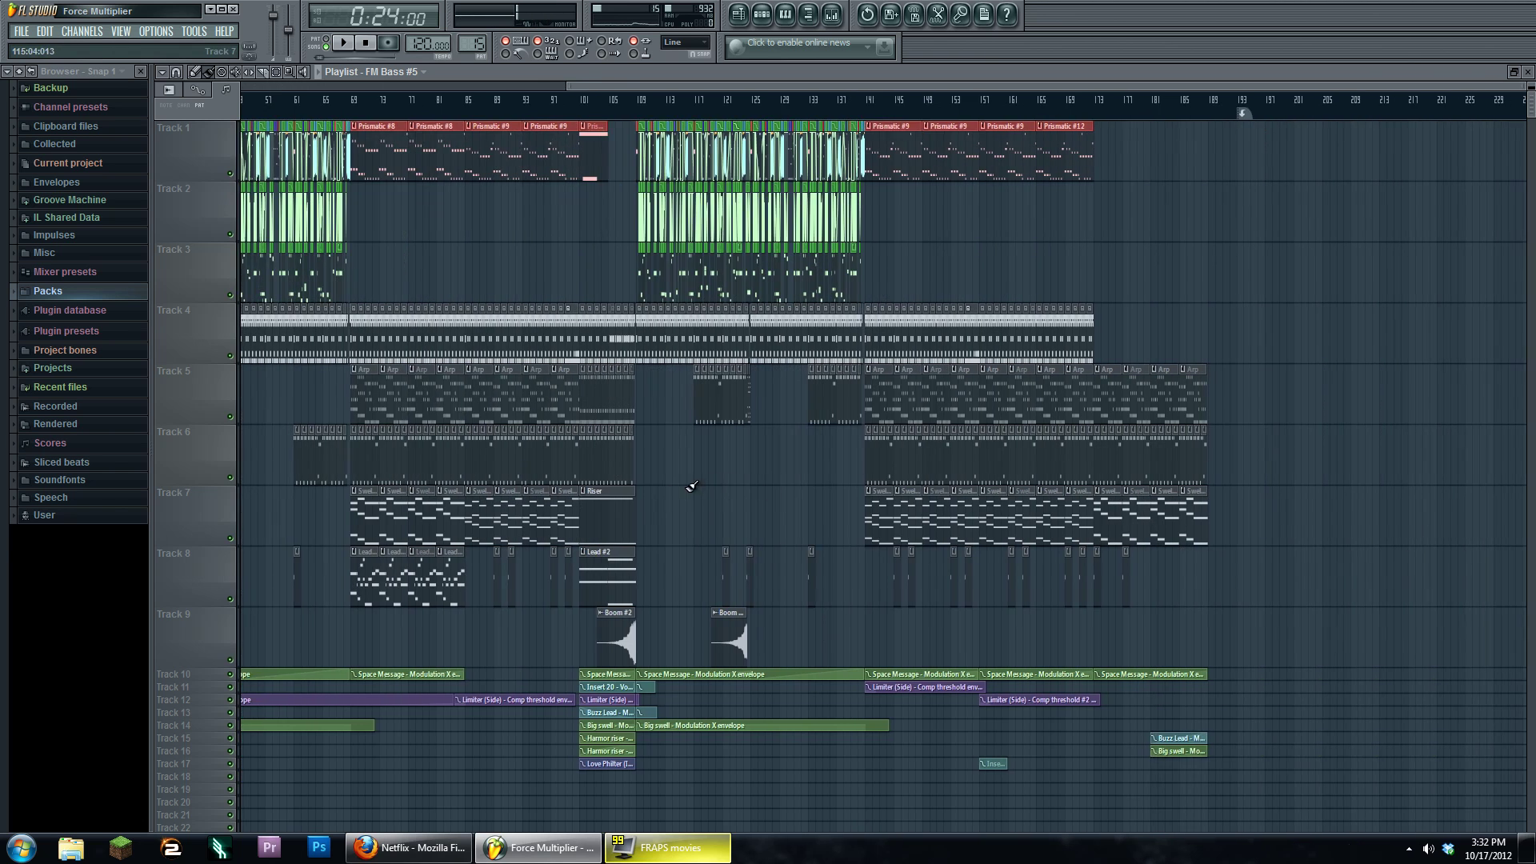
{"action": "scroll", "coordinate": [688, 480], "scroll_direction": "left", "scroll_amount": 6}
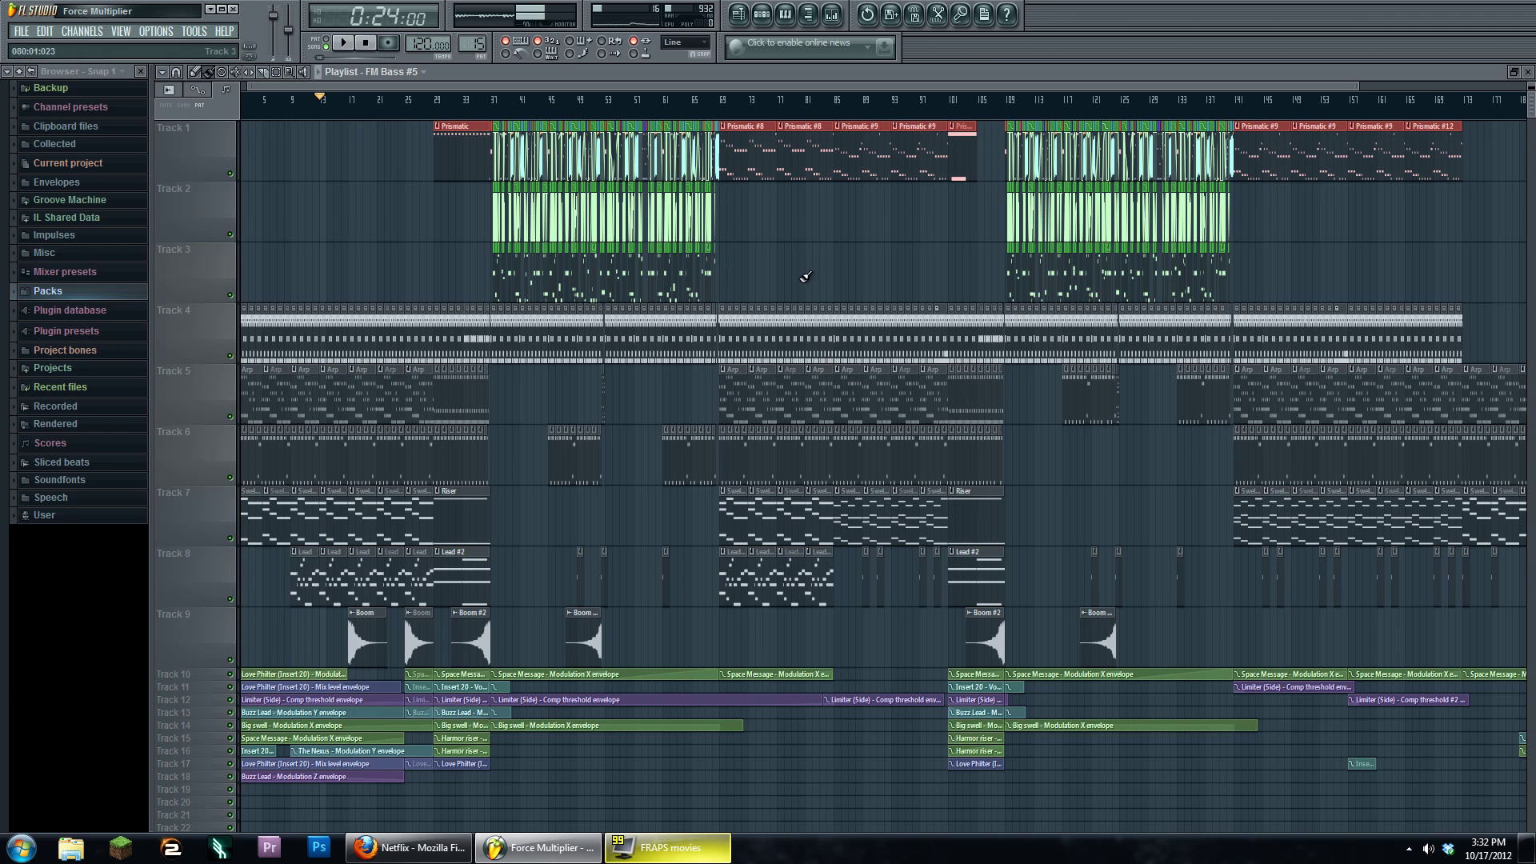
{"action": "scroll", "coordinate": [840, 266], "scroll_direction": "left", "scroll_amount": 1}
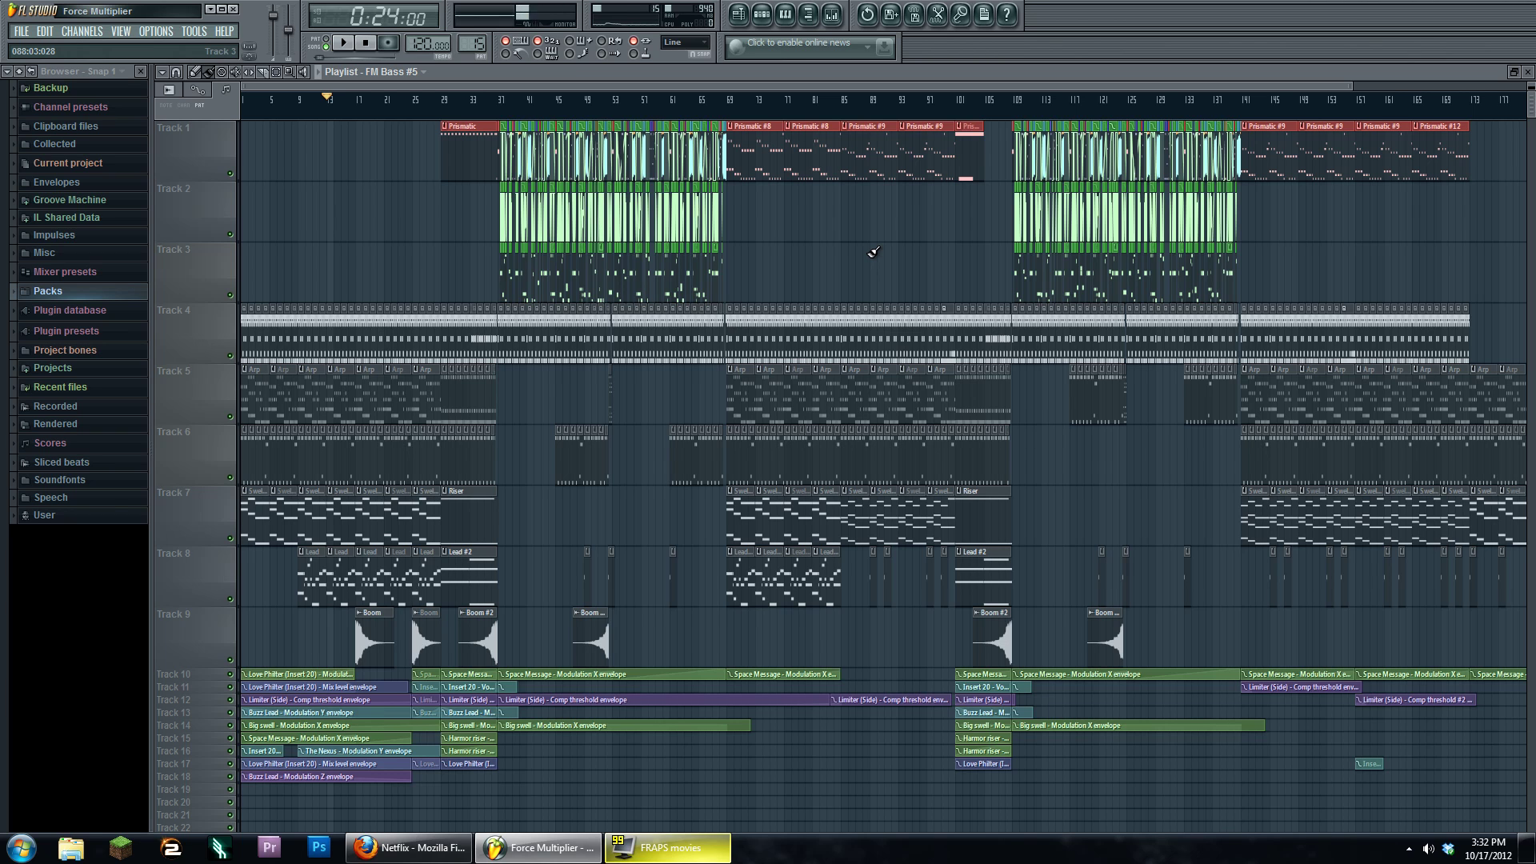
{"action": "scroll", "coordinate": [1003, 215], "scroll_direction": "right", "scroll_amount": 5}
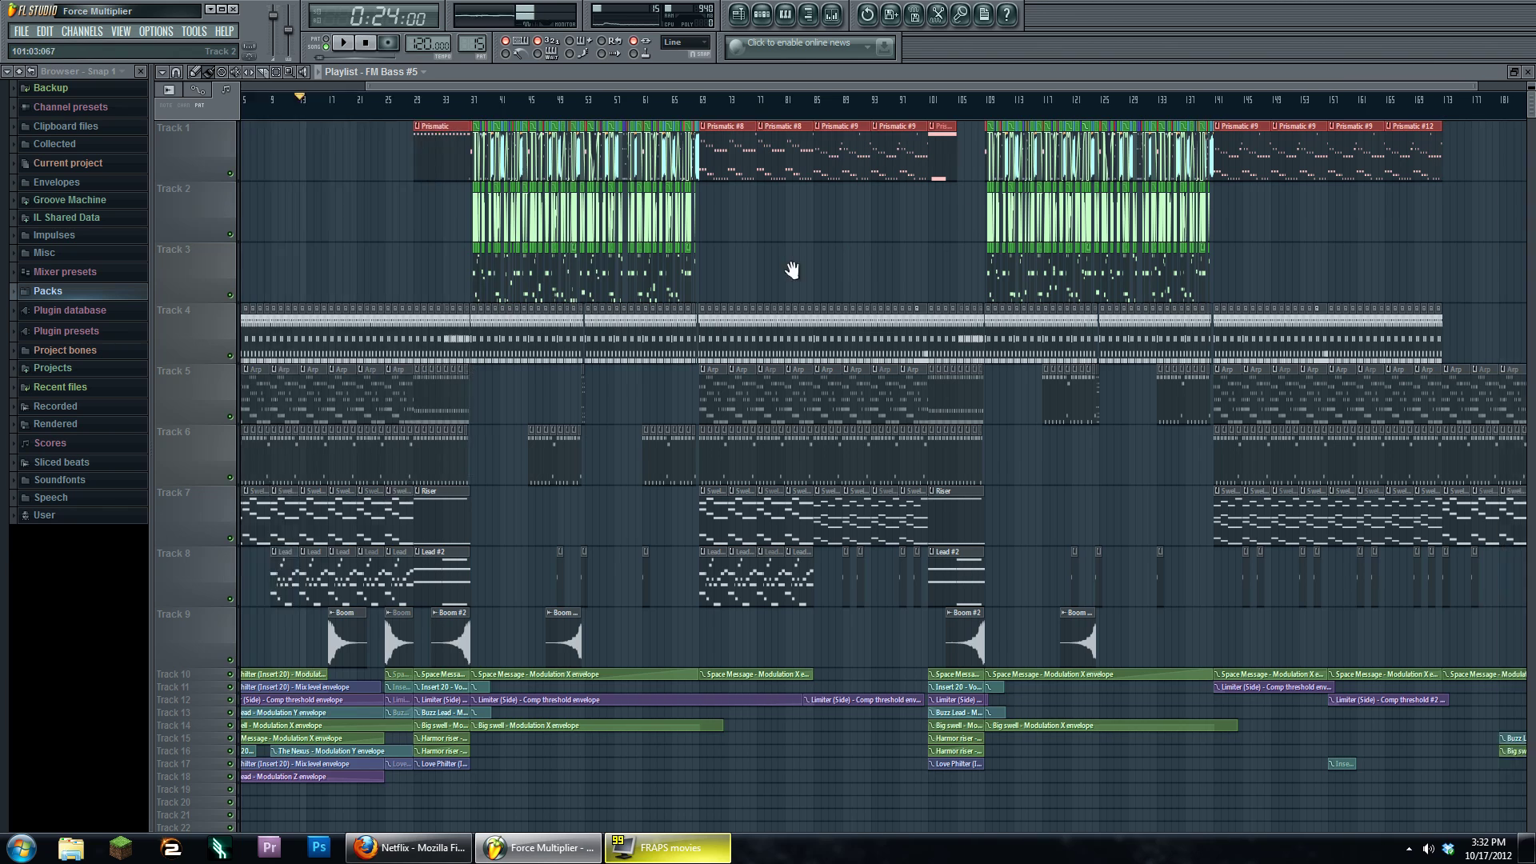
{"action": "scroll", "coordinate": [1031, 236], "scroll_direction": "left", "scroll_amount": 5}
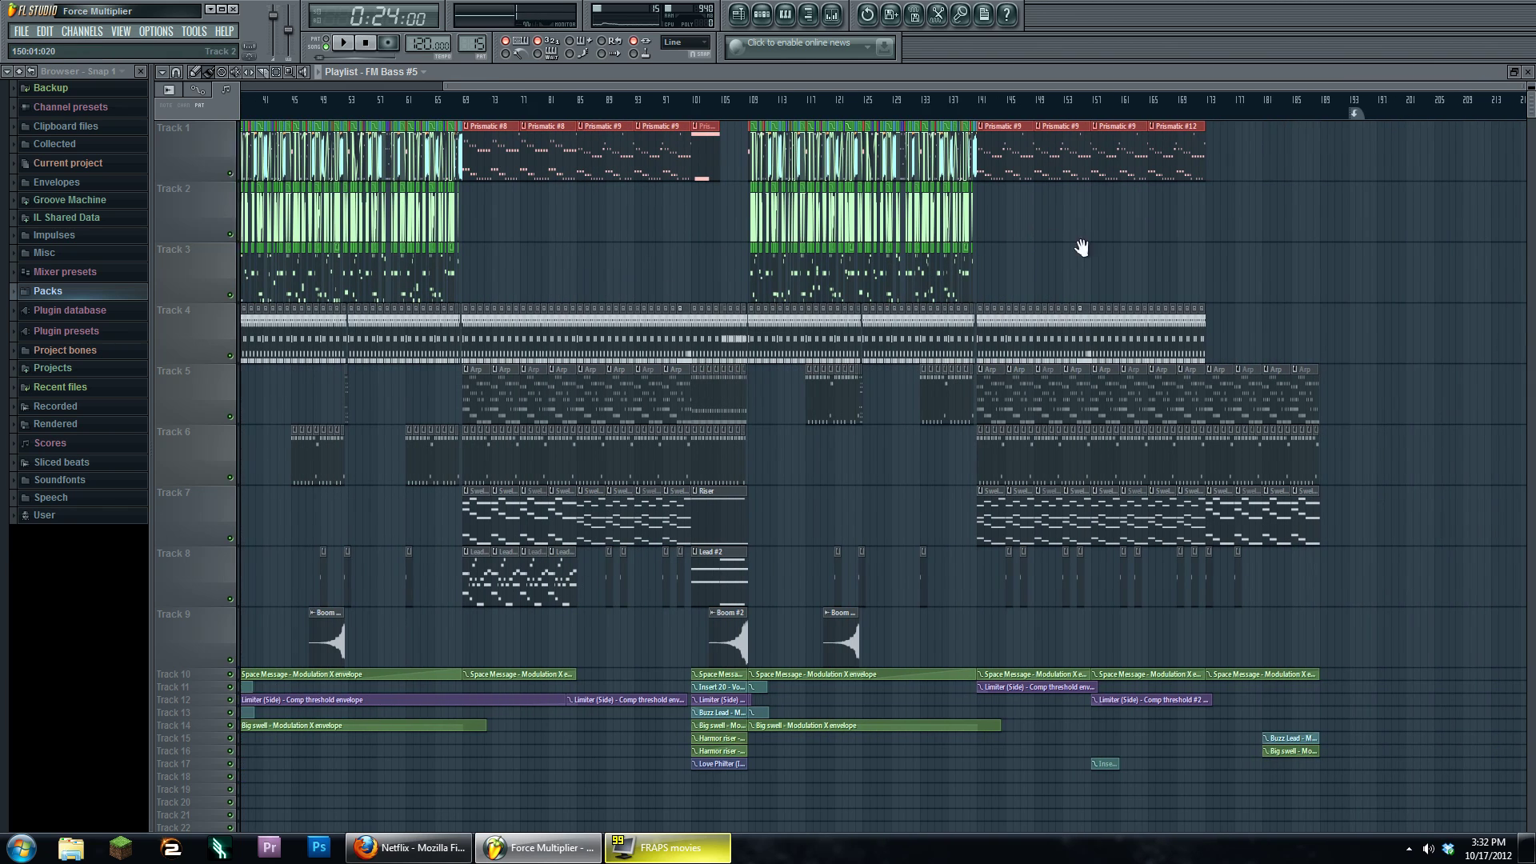